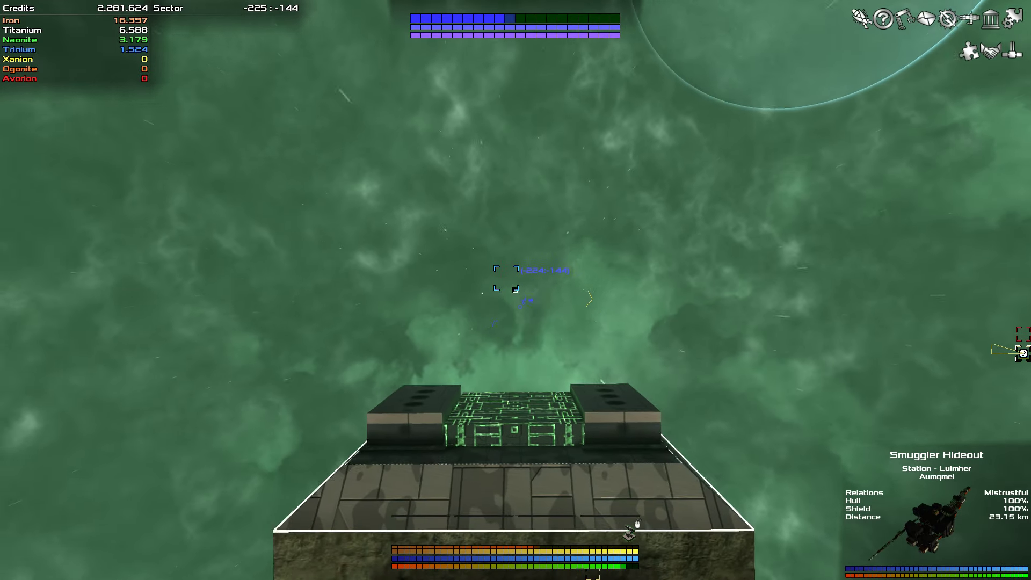
Step: Orbit the view around the ship before the jump to sector -224:-144
left_click_drag(515, 291, 515, 290)
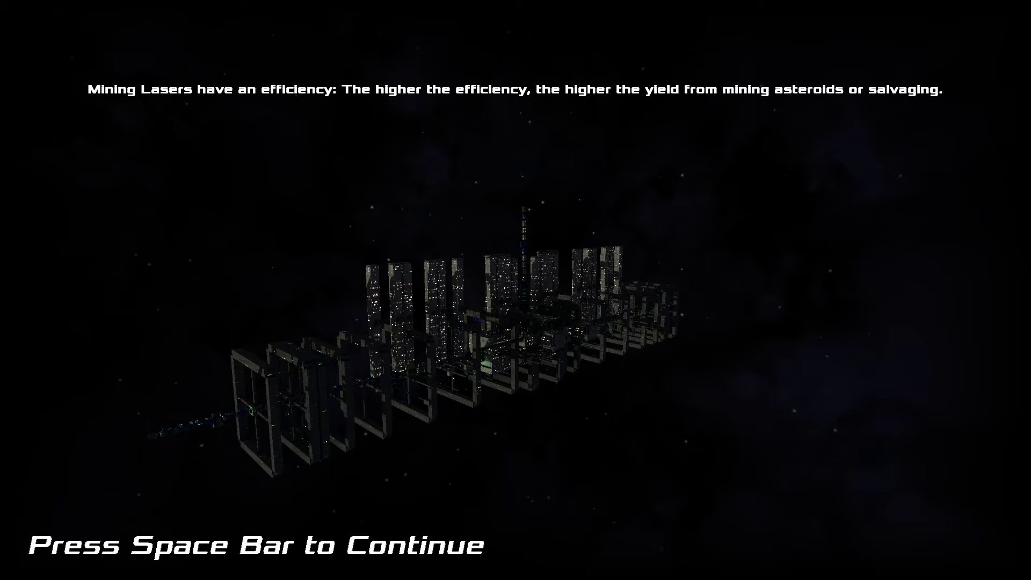
Step: Dismiss the loading tips, lock onto the approaching pirate ship and steer toward it
key("space")
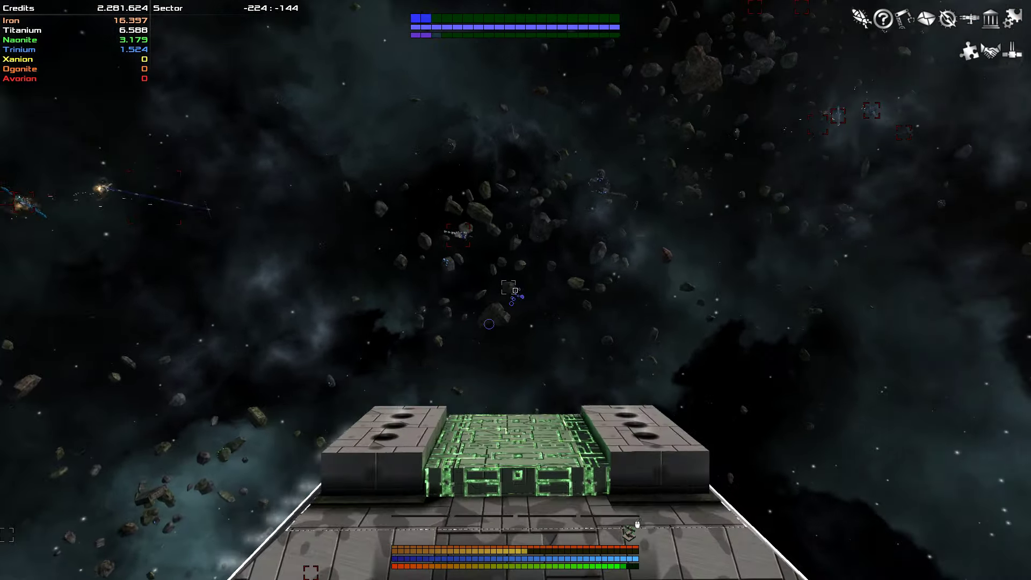
left_click_drag(516, 290, 725, 290)
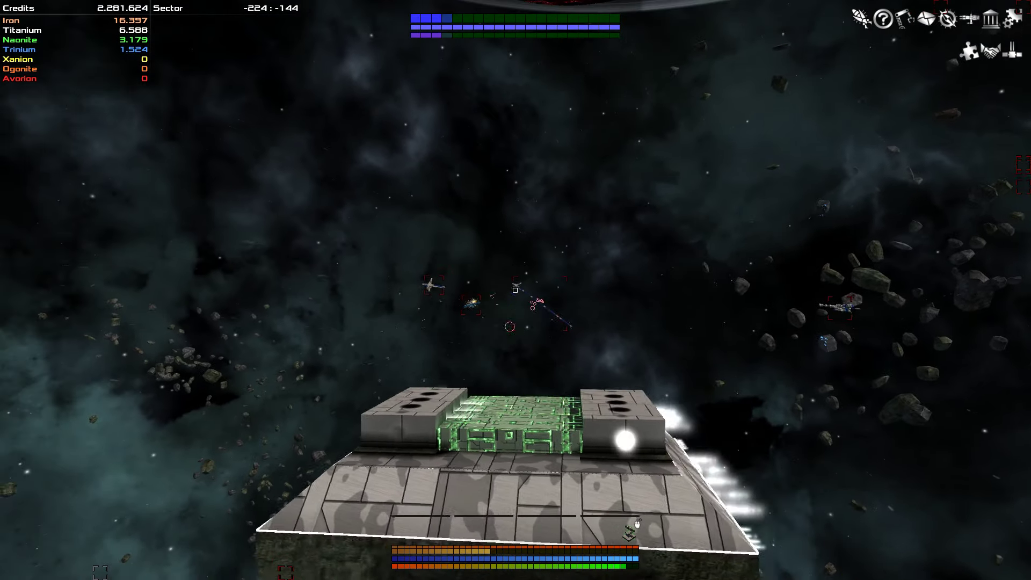
left_click(536, 304)
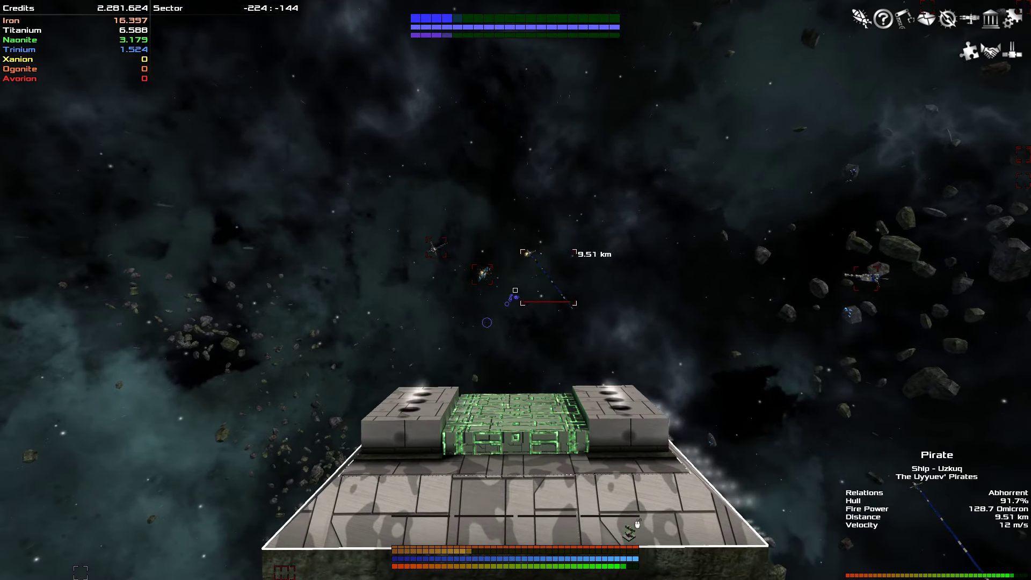
key("w")
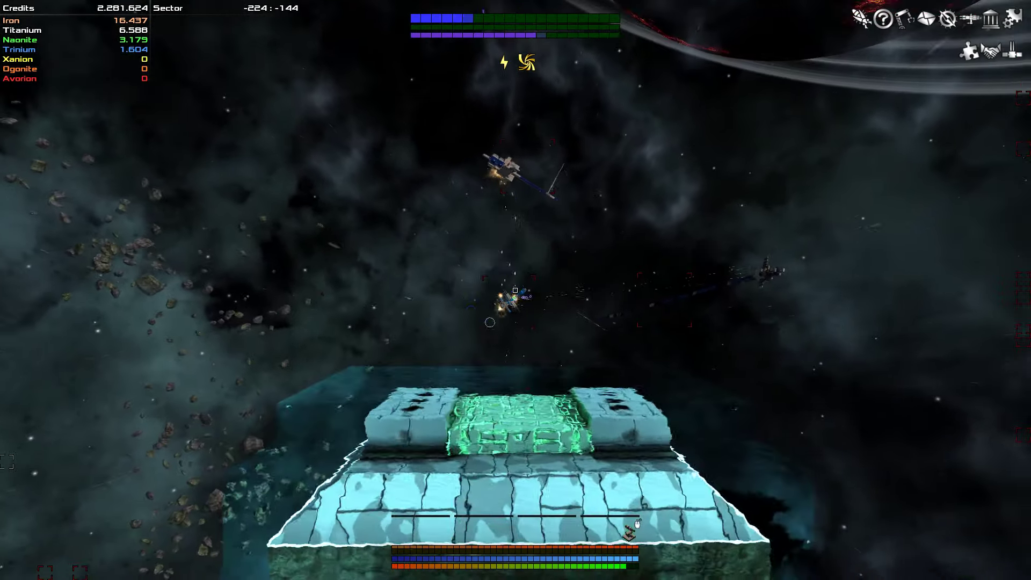
left_click(524, 302)
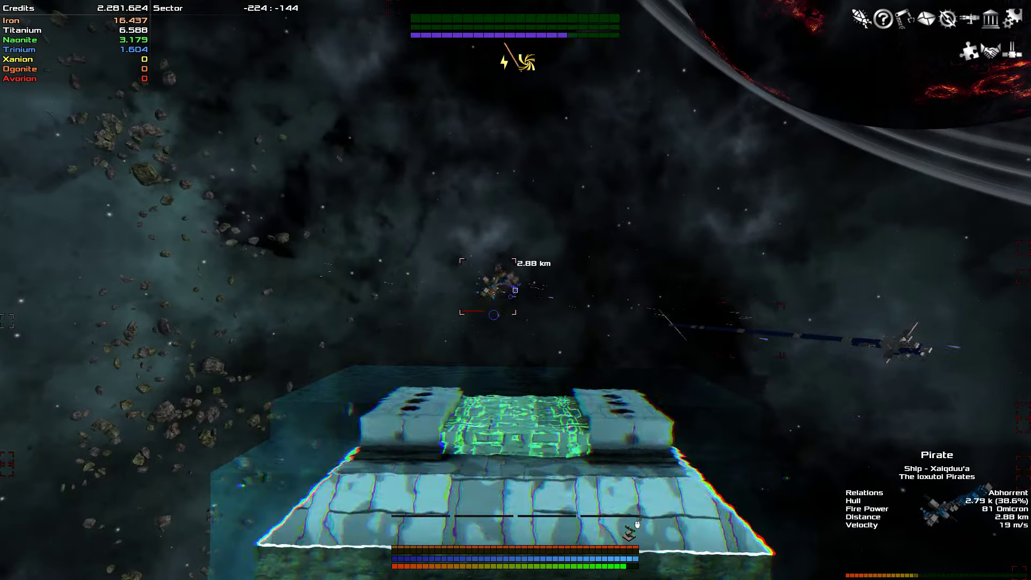
Step: Review the ship's cargo overview and close it again
left_click(970, 20)
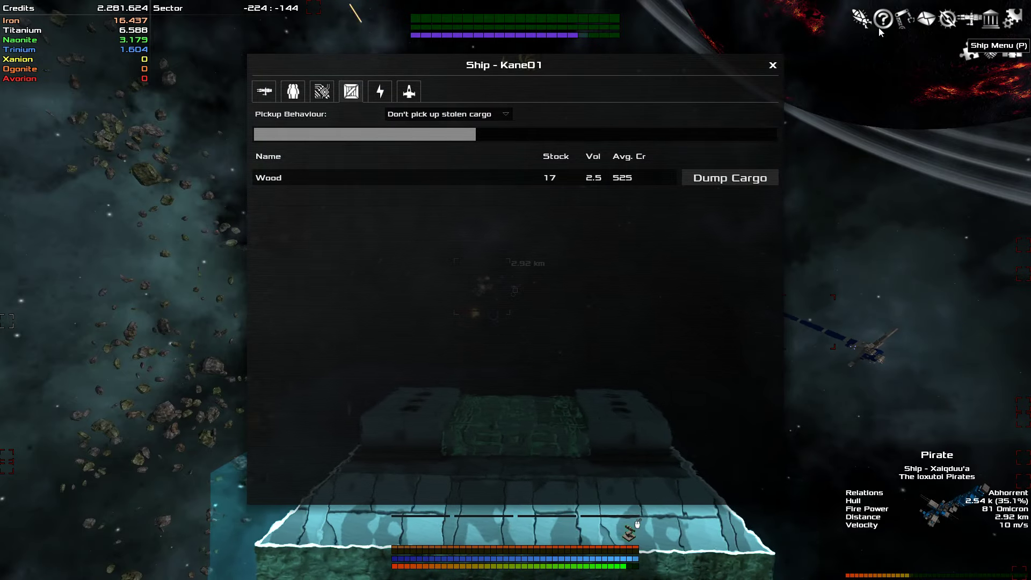
left_click(772, 65)
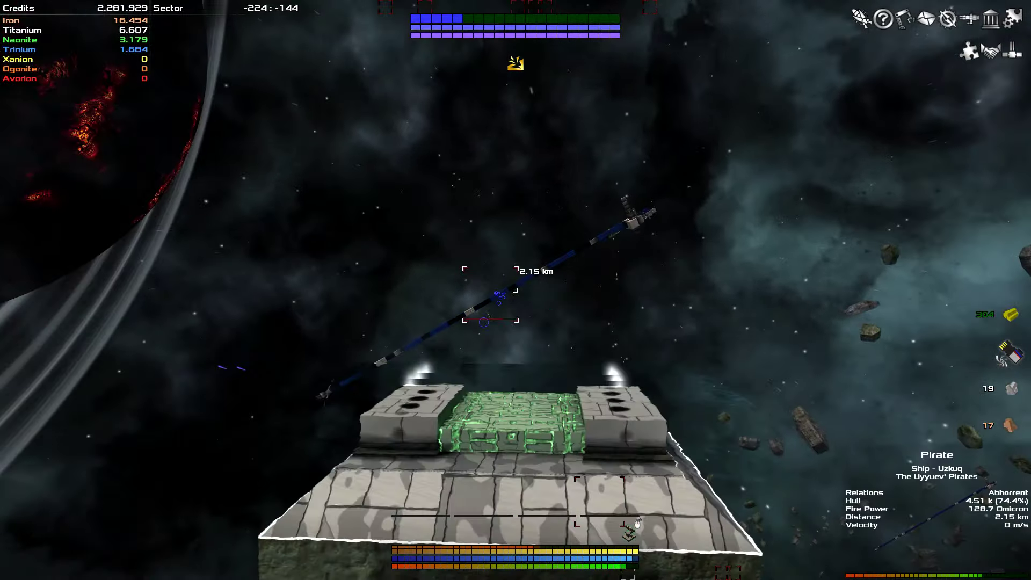
Step: Fire on the targeted pirate, then target the Abandoned Iron Mine station
left_click(515, 290)
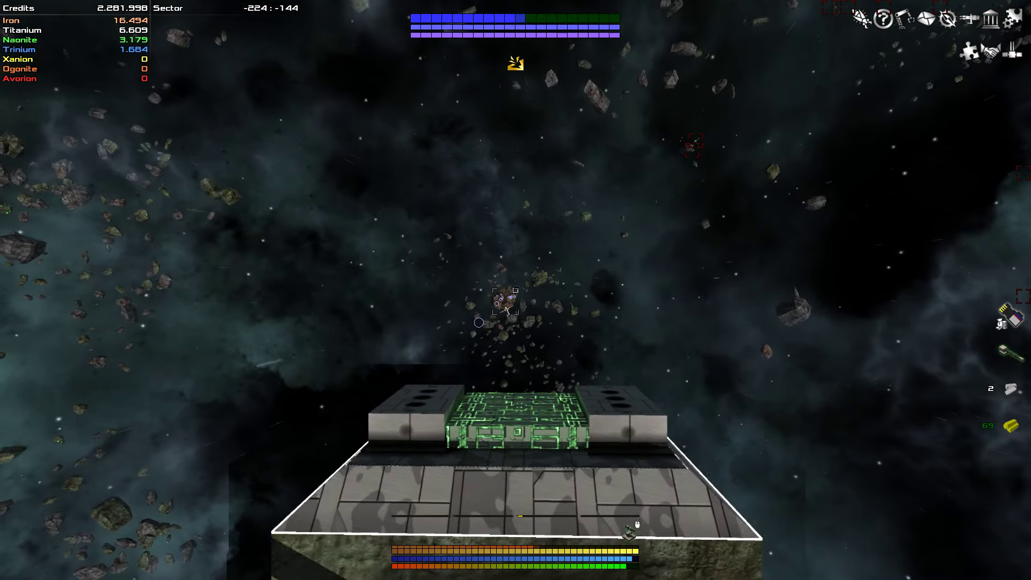
left_click(509, 291)
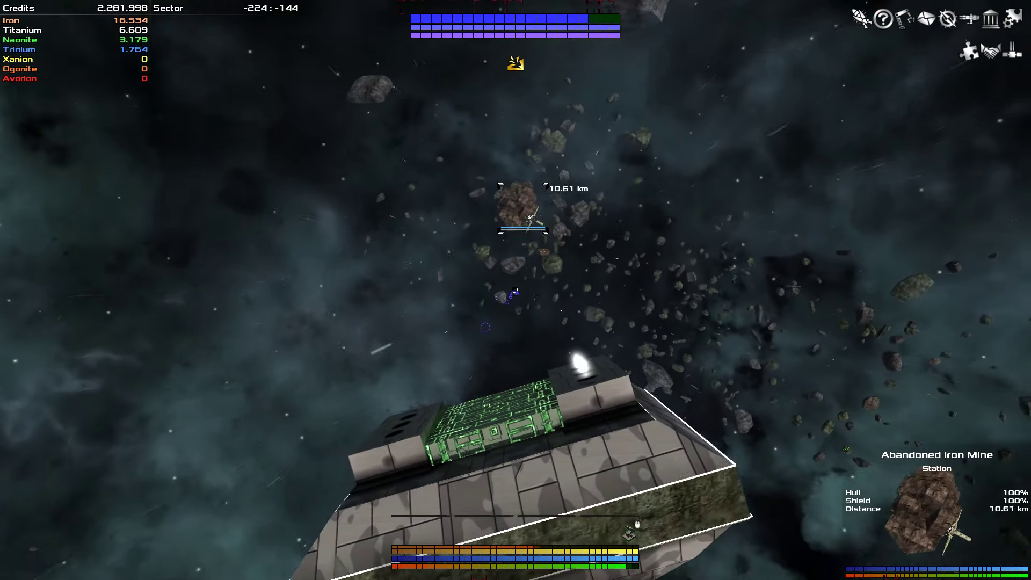
Step: Enter building mode and inspect the damaged blocks in the Repair Ship preview without repairing
key("b")
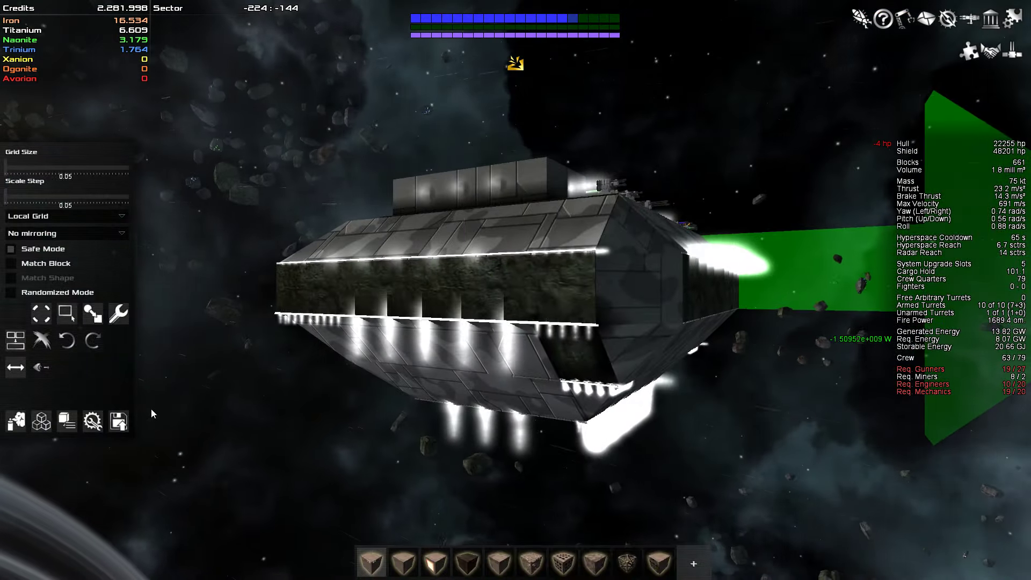
left_click(93, 420)
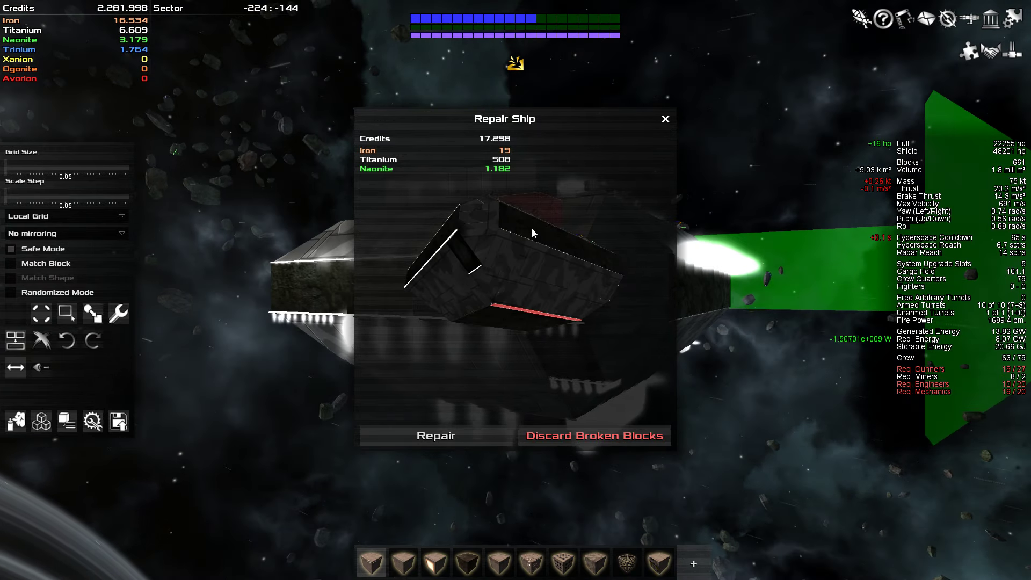
mouse_move(551, 283)
left_mouse_down()
mouse_move(507, 200)
mouse_move(501, 304)
left_mouse_up()
scroll(502, 298, "up", 4)
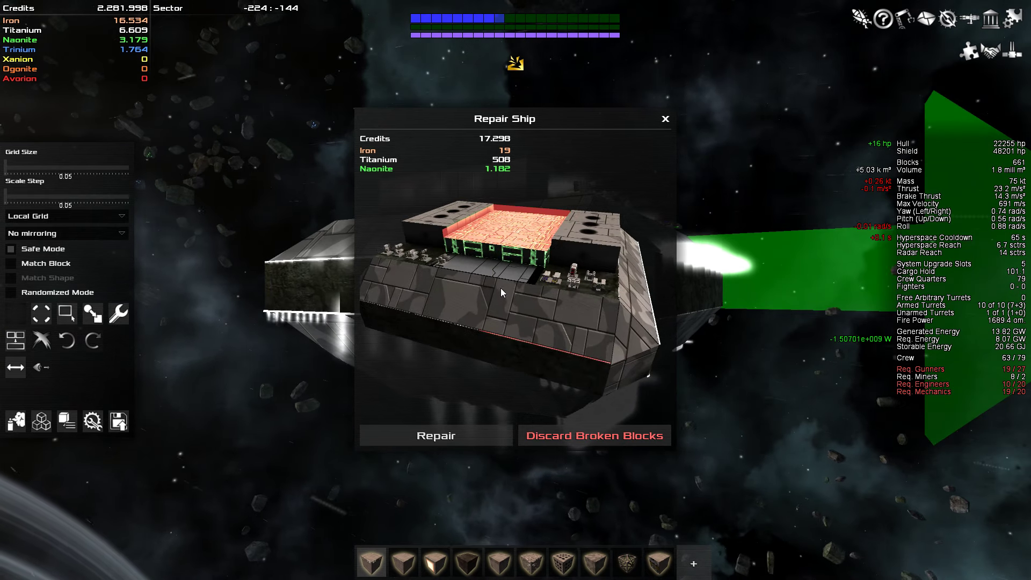
scroll(502, 285, "up", 3)
mouse_move(503, 285)
left_mouse_down()
mouse_move(484, 302)
mouse_move(481, 347)
mouse_move(488, 314)
left_mouse_up()
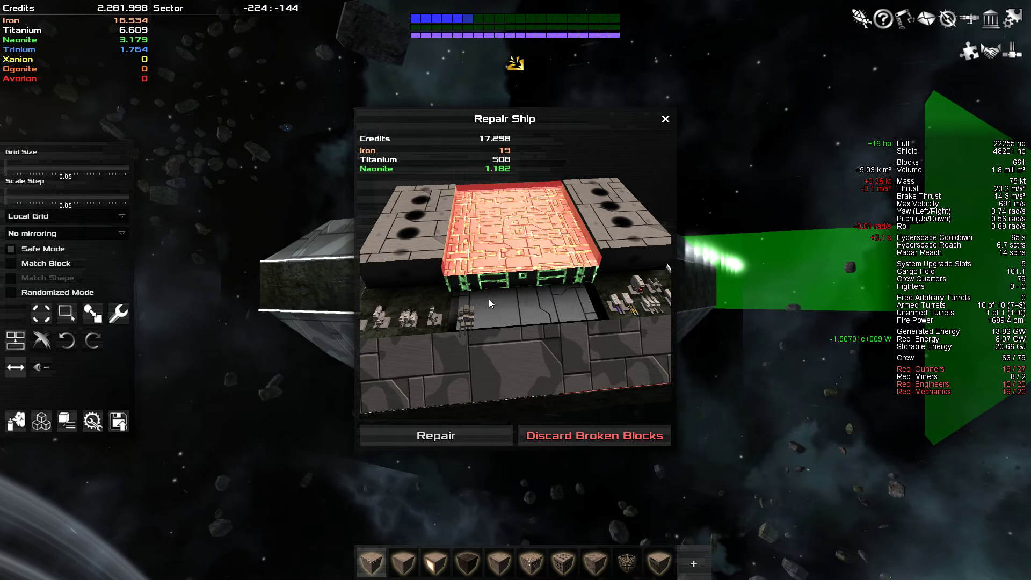
left_click_drag(496, 227, 494, 210)
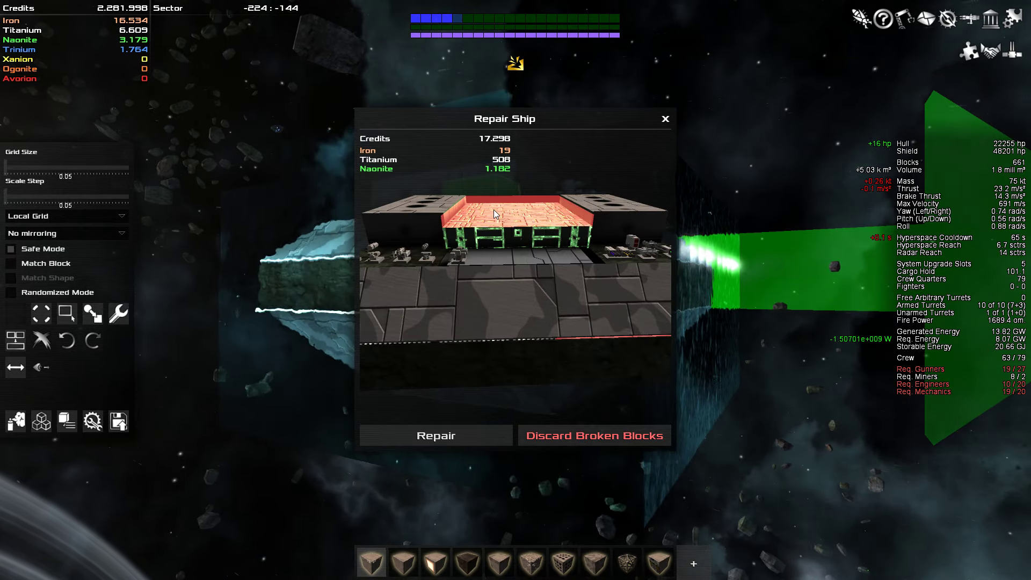
key("Escape")
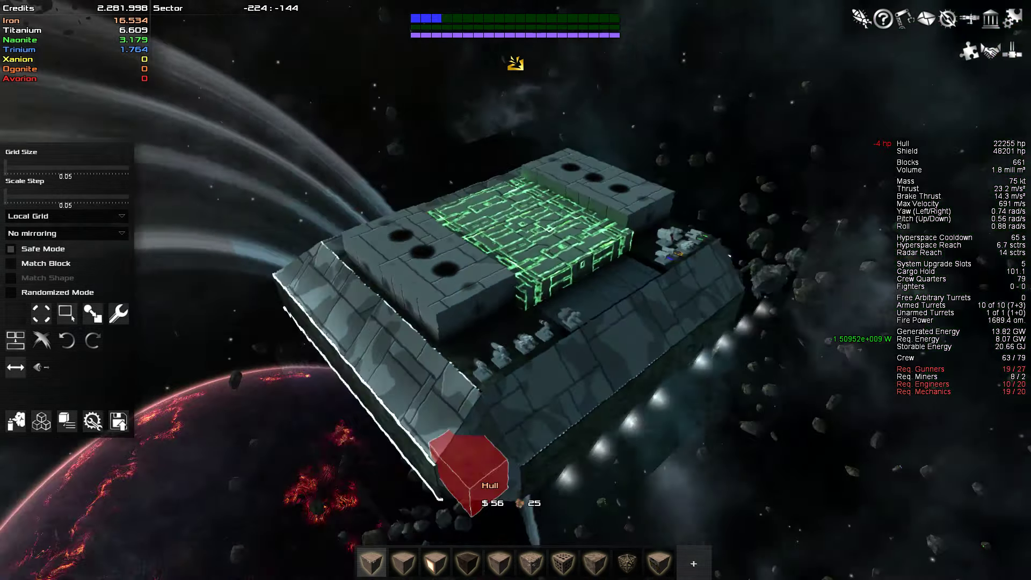
Step: Return to flight, interact with the Abandoned Iron Mine and refurbish it for 100,000 credits
key("b")
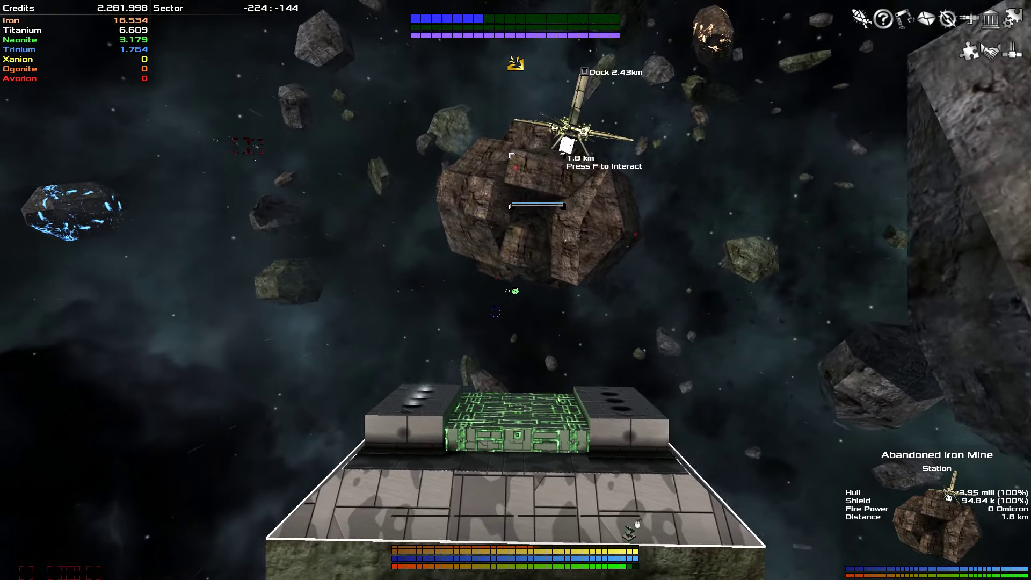
key("f")
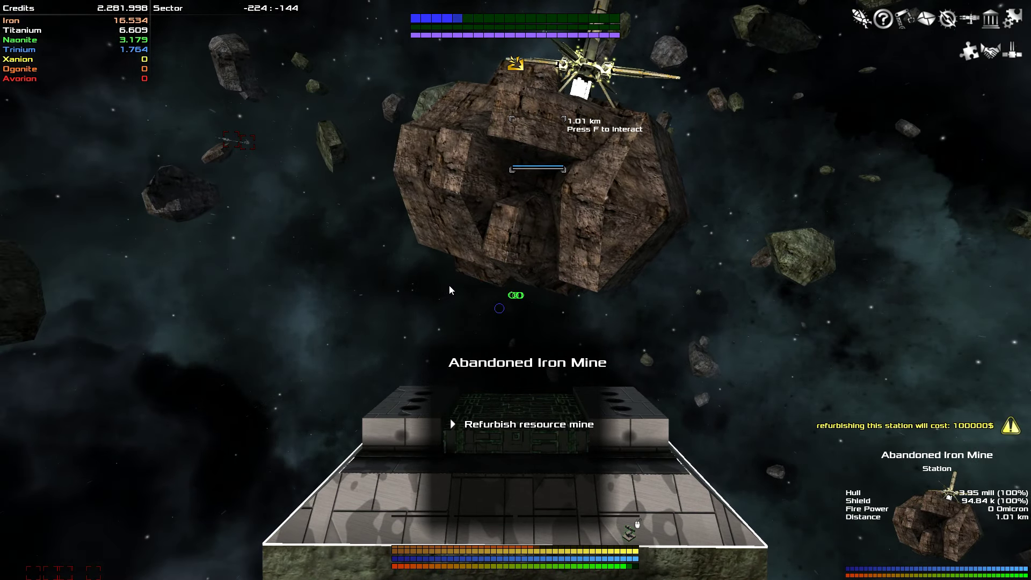
key("Return")
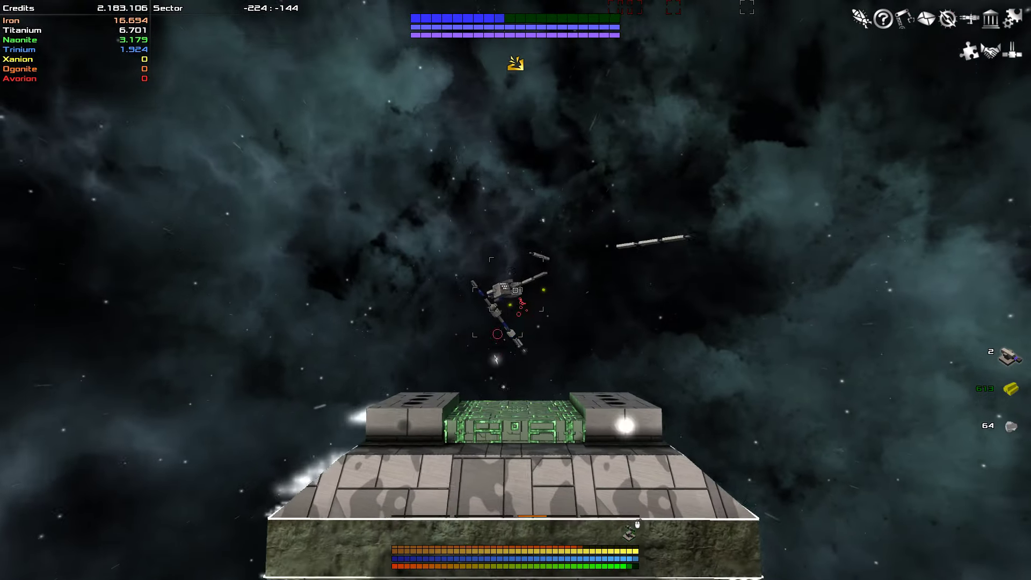
Step: Shoot the pirate wreckage to collect loot, then steer toward the distant asteroid marker
left_click_drag(516, 290, 516, 290)
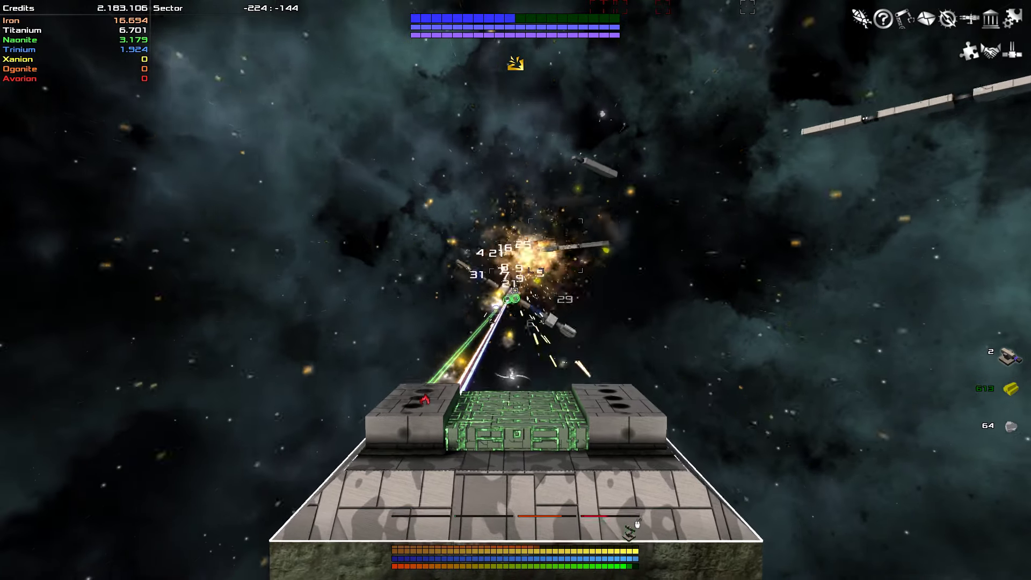
left_click_drag(516, 290, 516, 290)
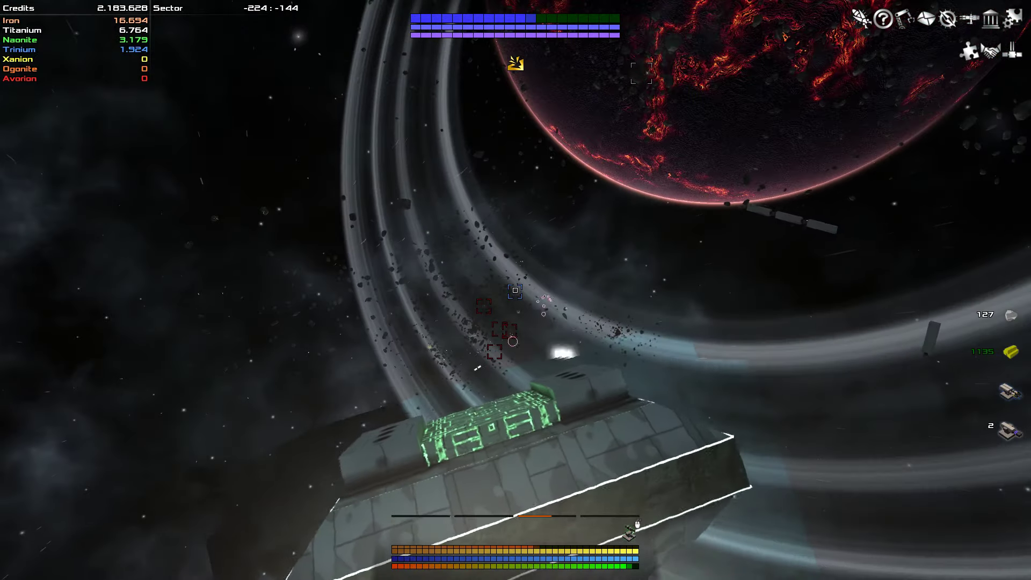
left_click_drag(516, 290, 516, 291)
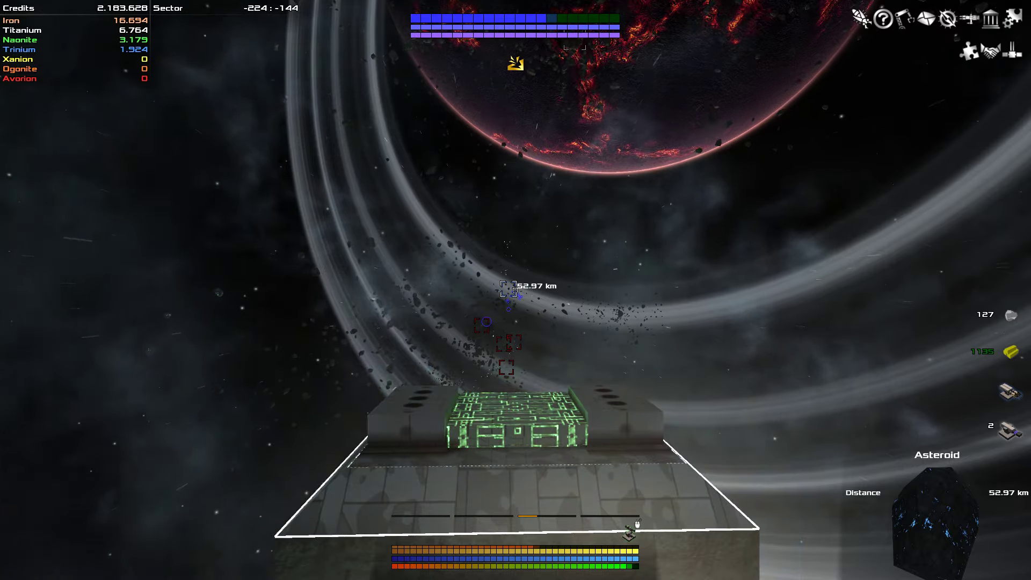
left_click_drag(515, 291, 515, 290)
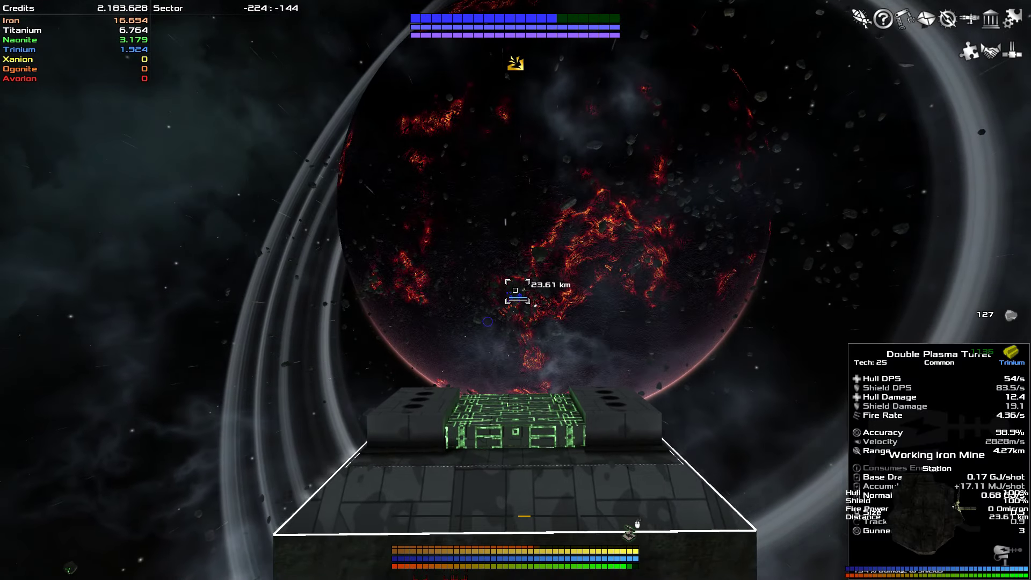
left_click_drag(515, 291, 515, 290)
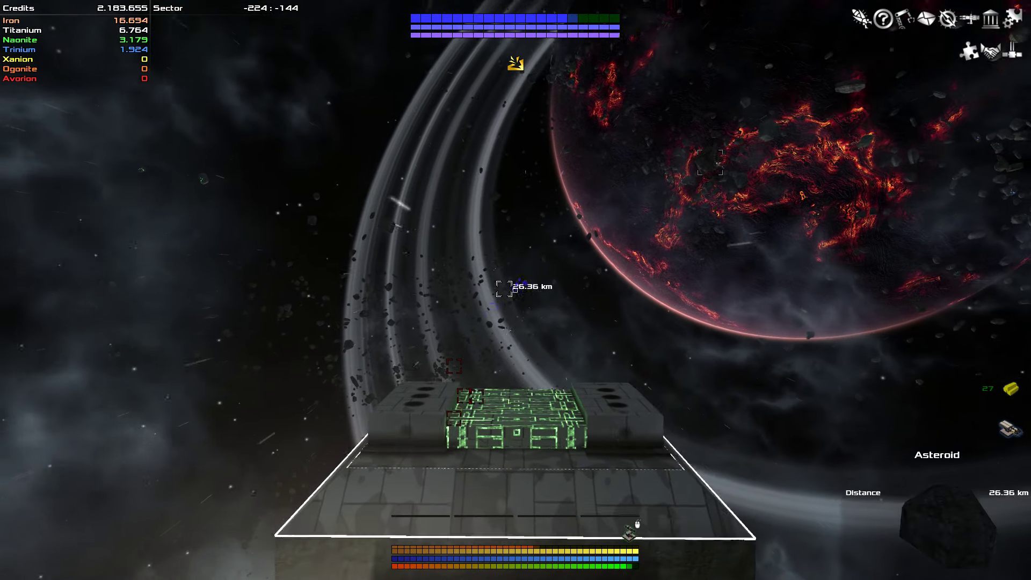
left_click_drag(516, 290, 516, 290)
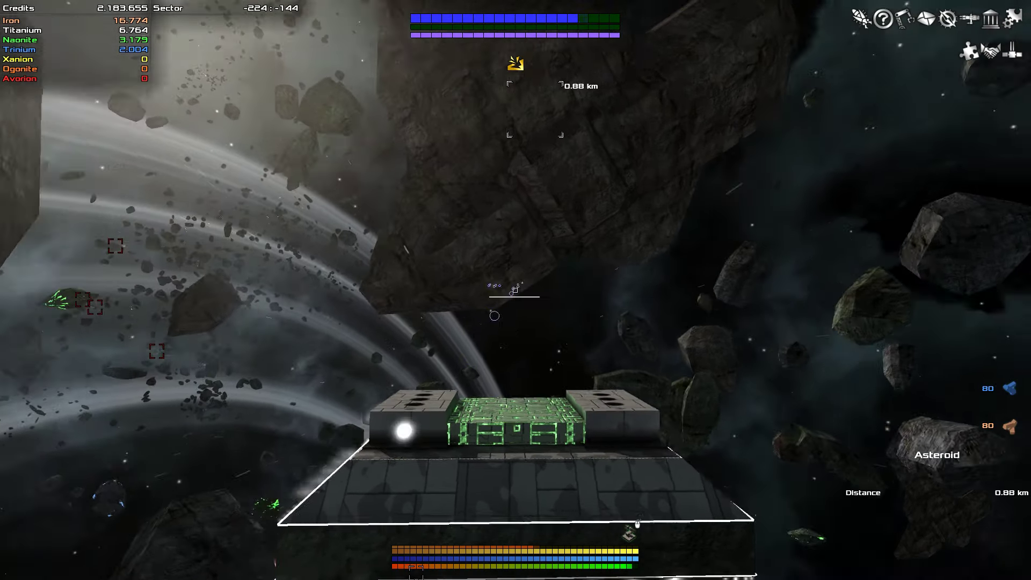
Step: Claim the asteroid and sell it to the first faction for 170,087 credits, then fly on
key("f")
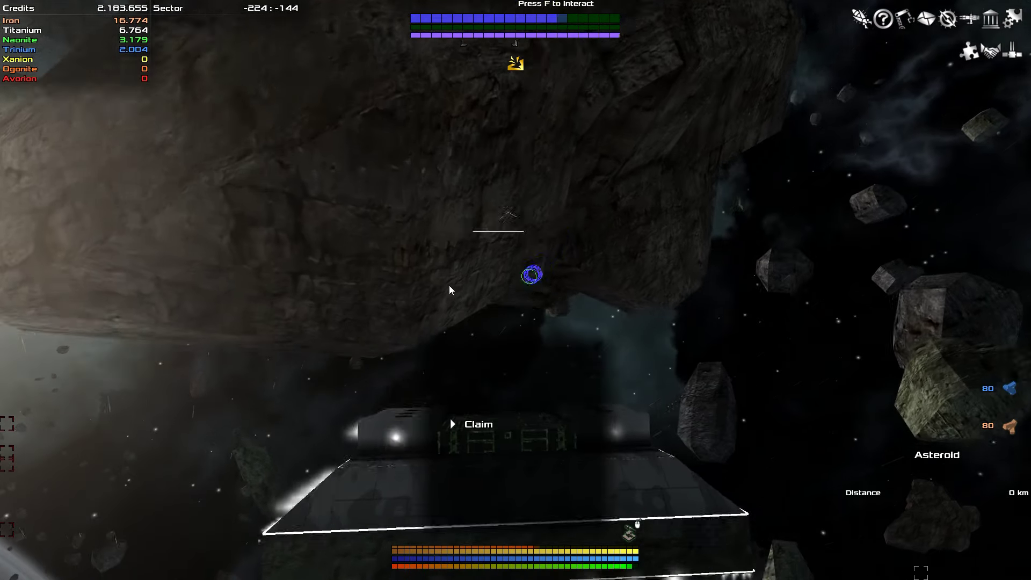
left_click(486, 363)
key("f")
left_click(498, 443)
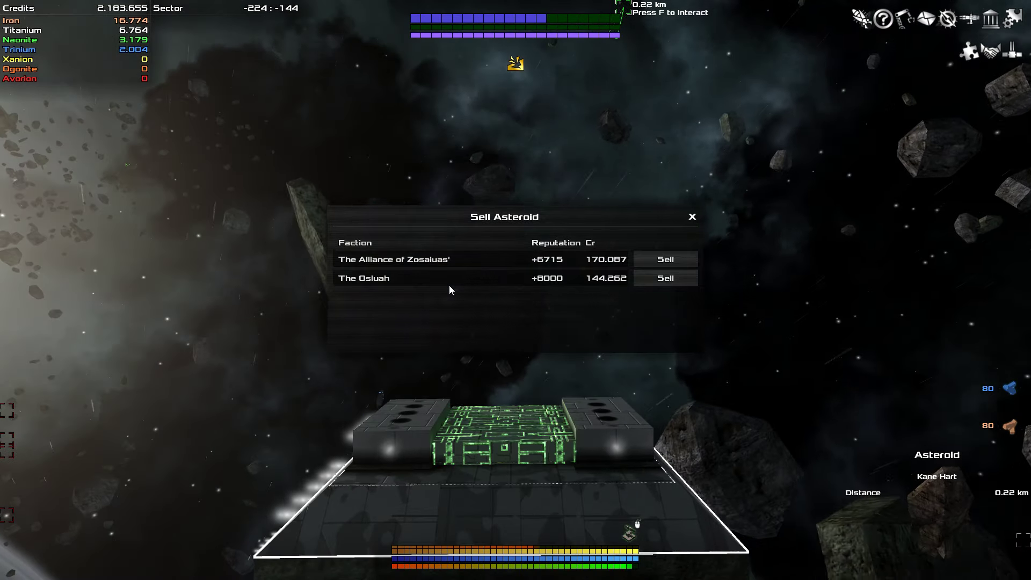
left_click(665, 260)
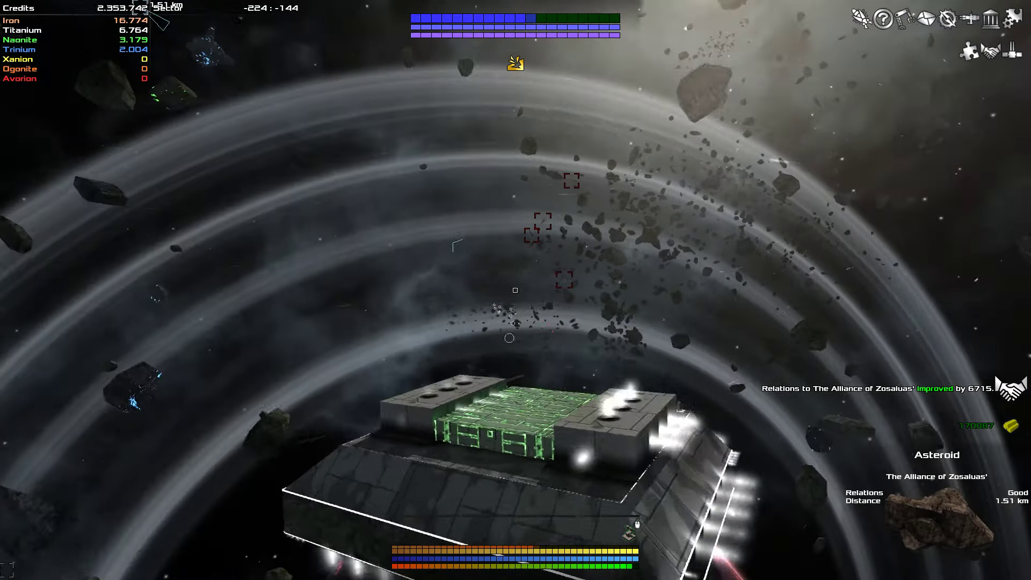
left_click_drag(516, 290, 515, 242)
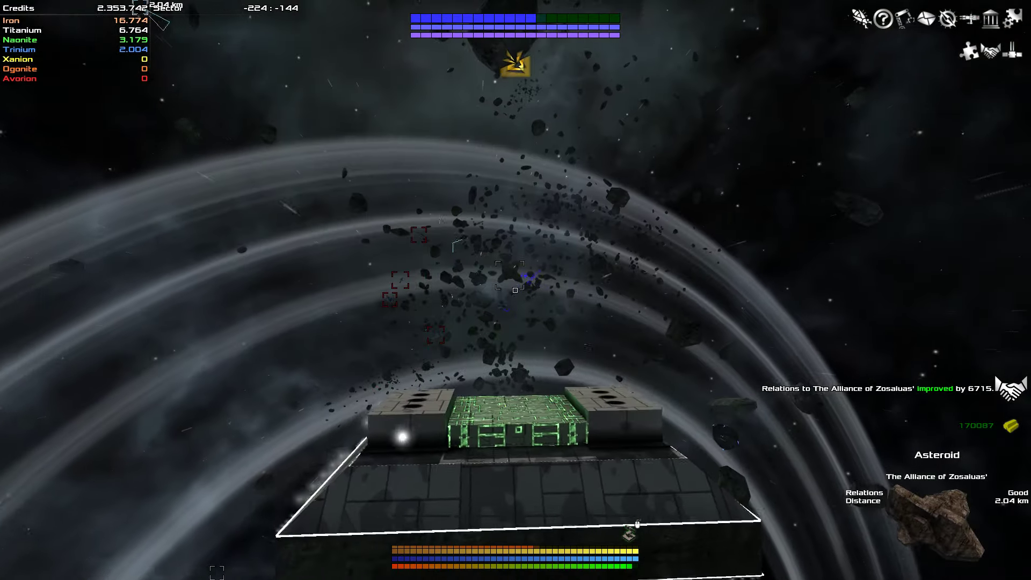
left_click_drag(515, 290, 515, 242)
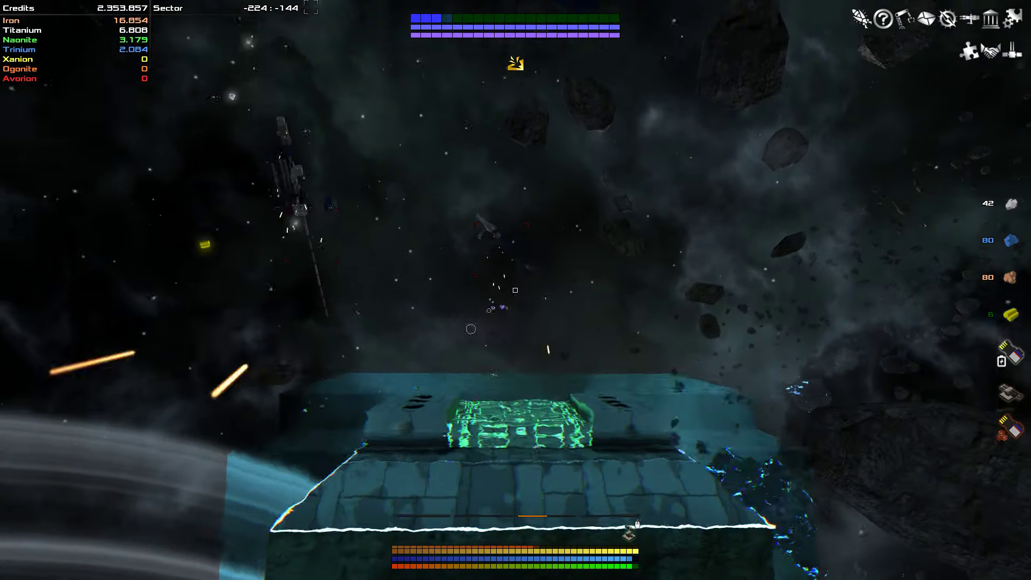
Step: Lock onto the attacking pirate ship to destroy it with the turrets
left_click(515, 290)
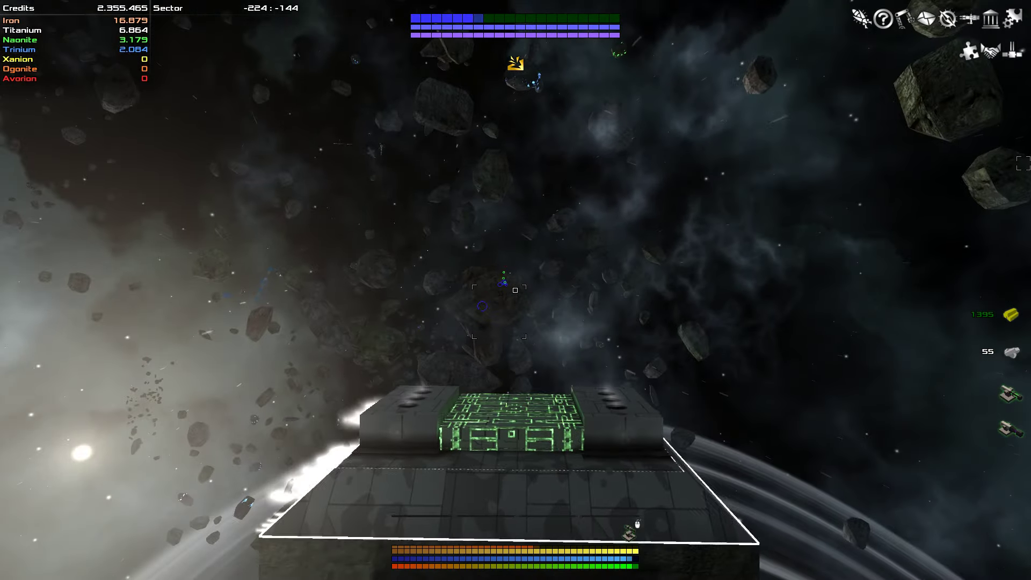
Step: Lock onto the nearby asteroid and claim it for sale to The Alliance of Zosaluas
left_click(516, 290)
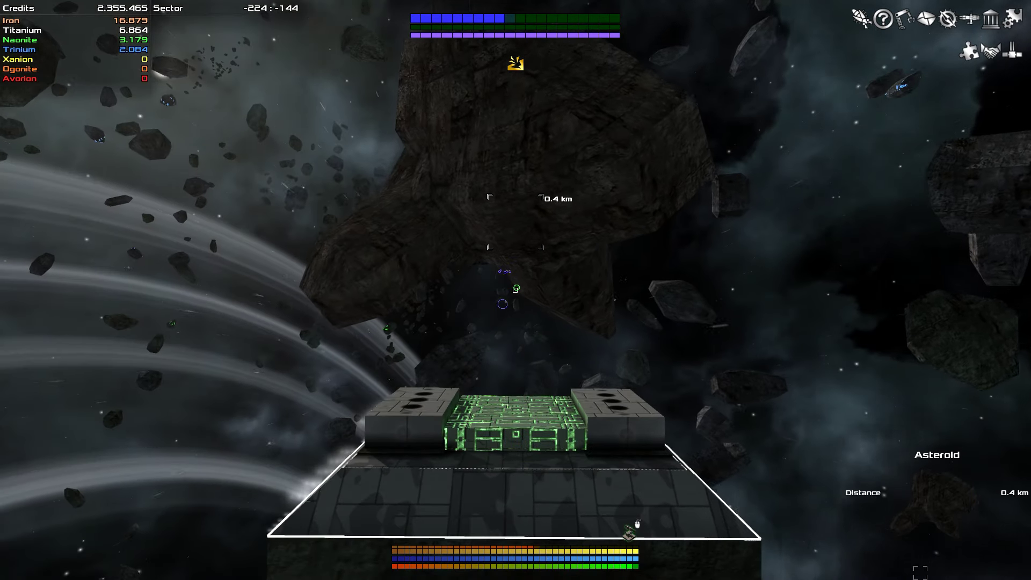
key("f")
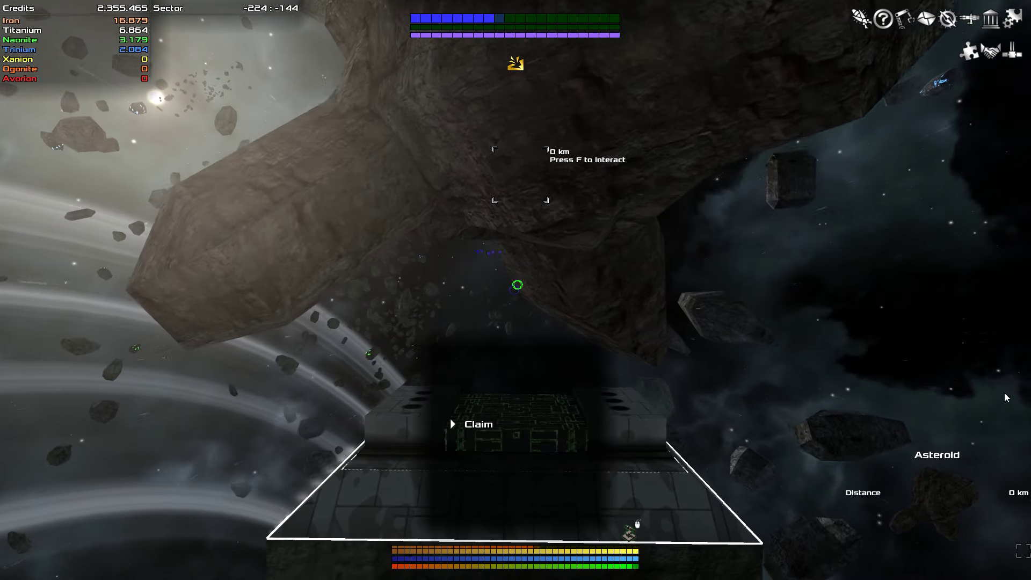
key("Return")
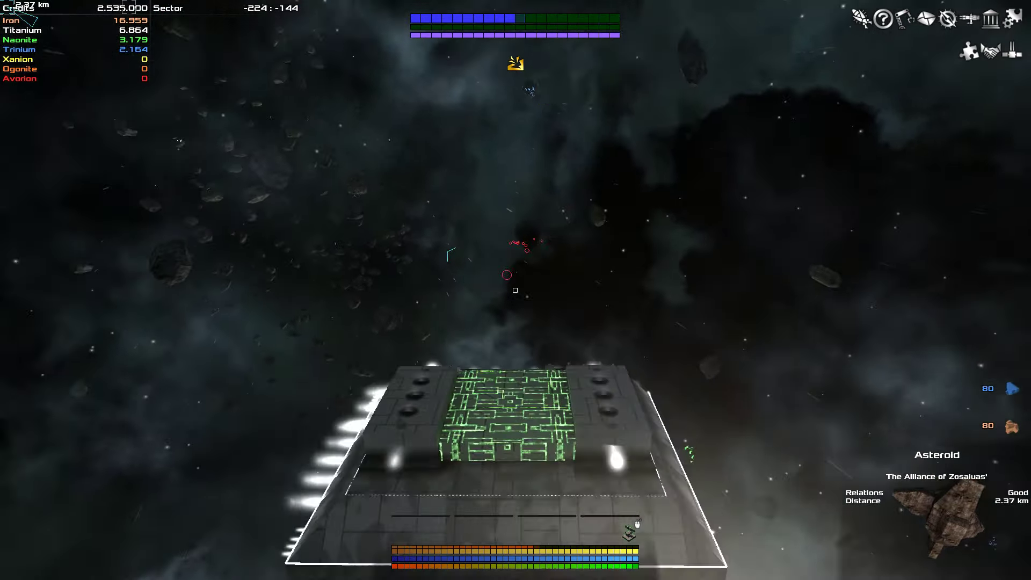
scroll(515, 290, "down", 5)
scroll(658, 312, "up", 3)
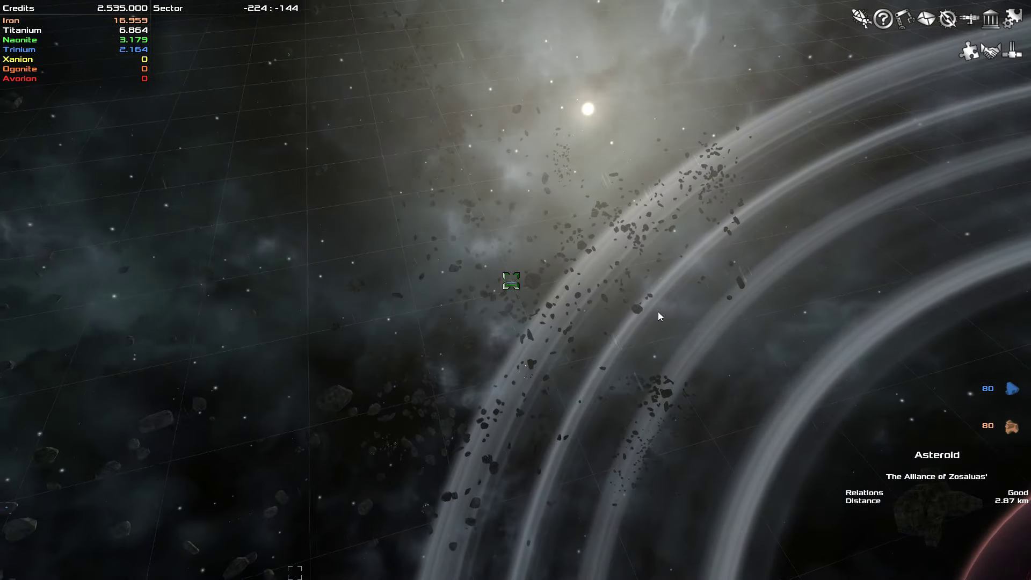
scroll(600, 250, "up", 4)
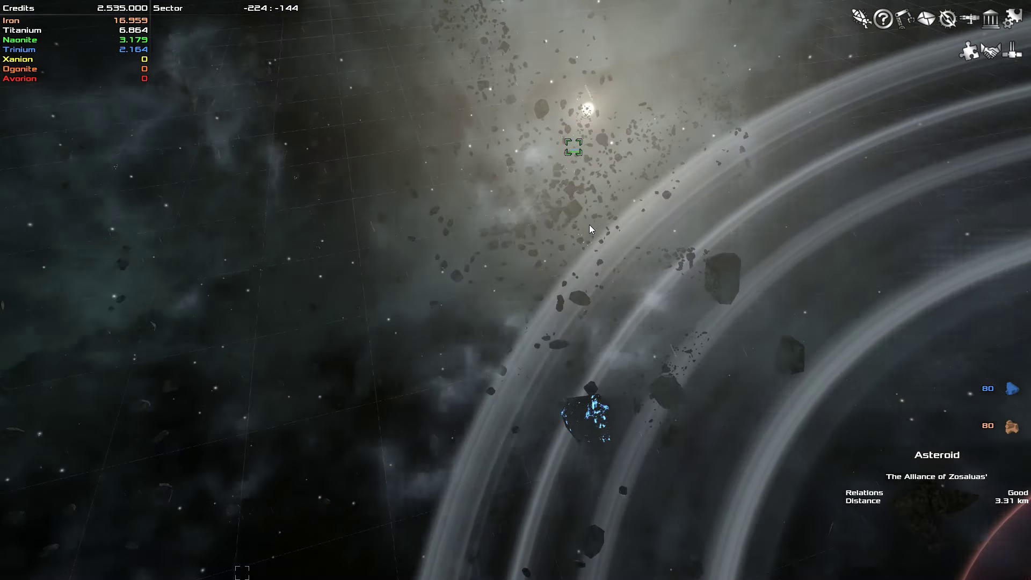
scroll(588, 223, "down", 3)
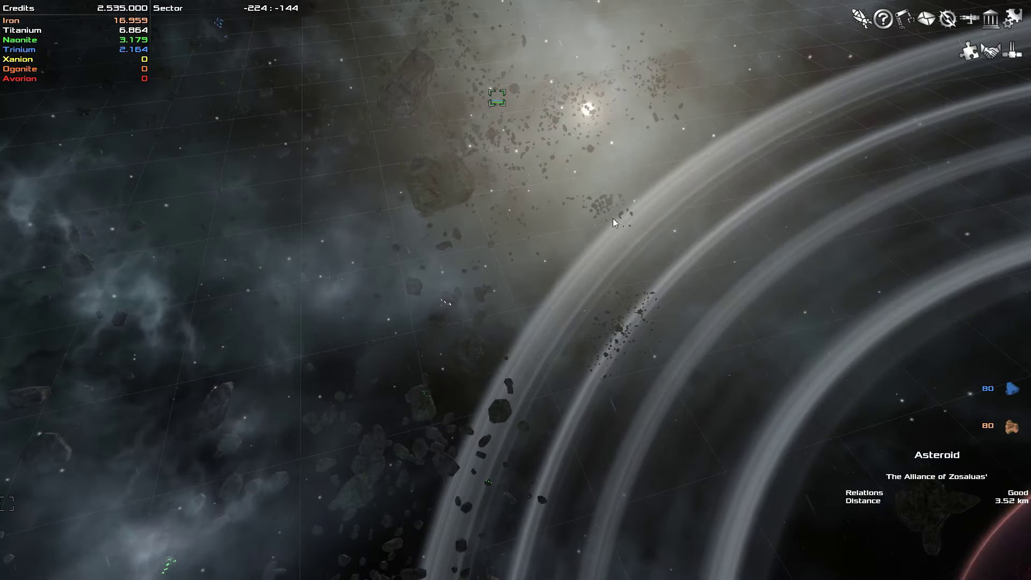
scroll(604, 231, "down", 4)
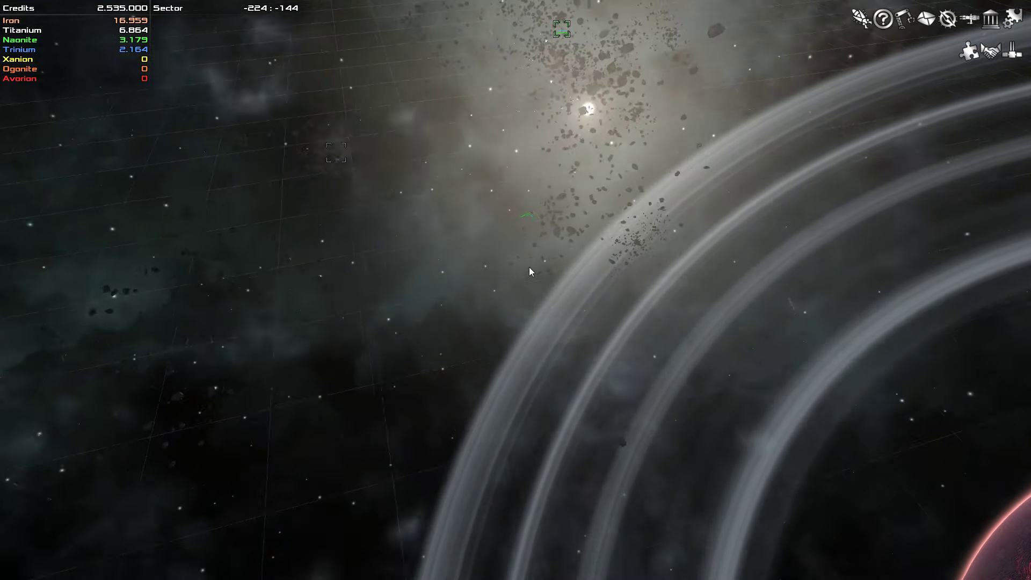
Step: Survey the asteroid field, targeting the Working Iron Mine and a distant asteroid
left_click_drag(551, 279, 445, 200)
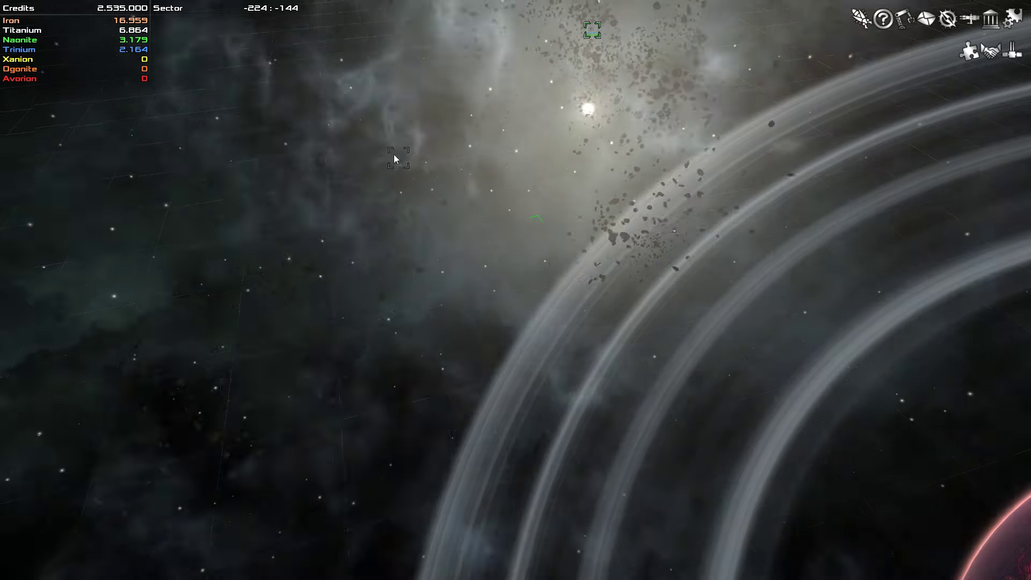
scroll(394, 154, "up", 5)
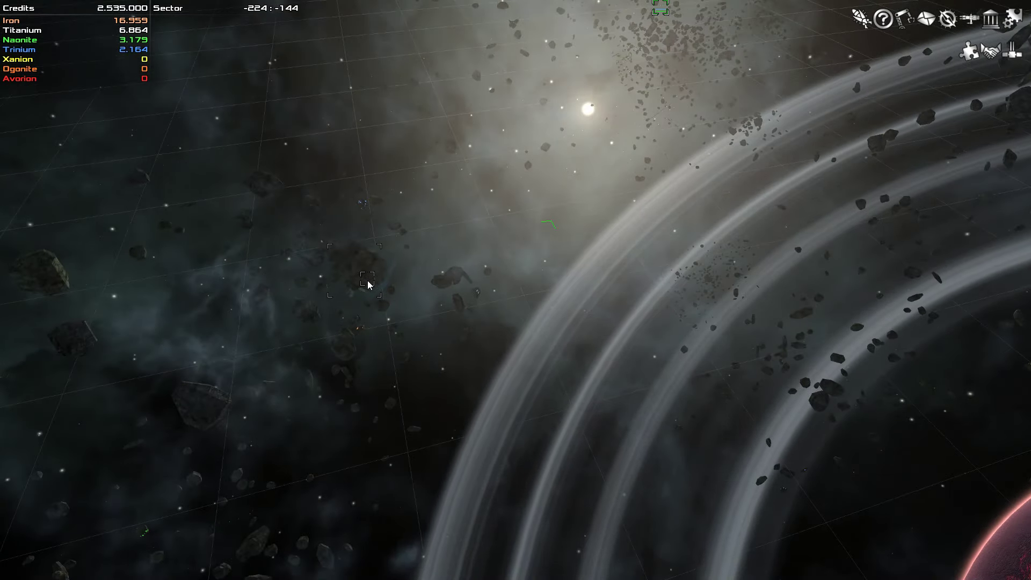
left_click(367, 280)
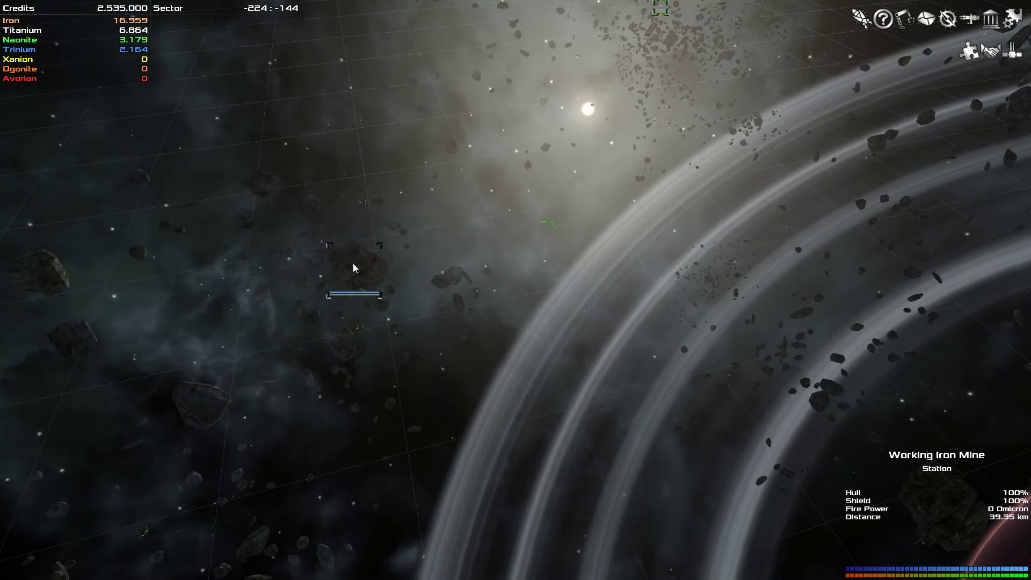
scroll(367, 274, "down", 4)
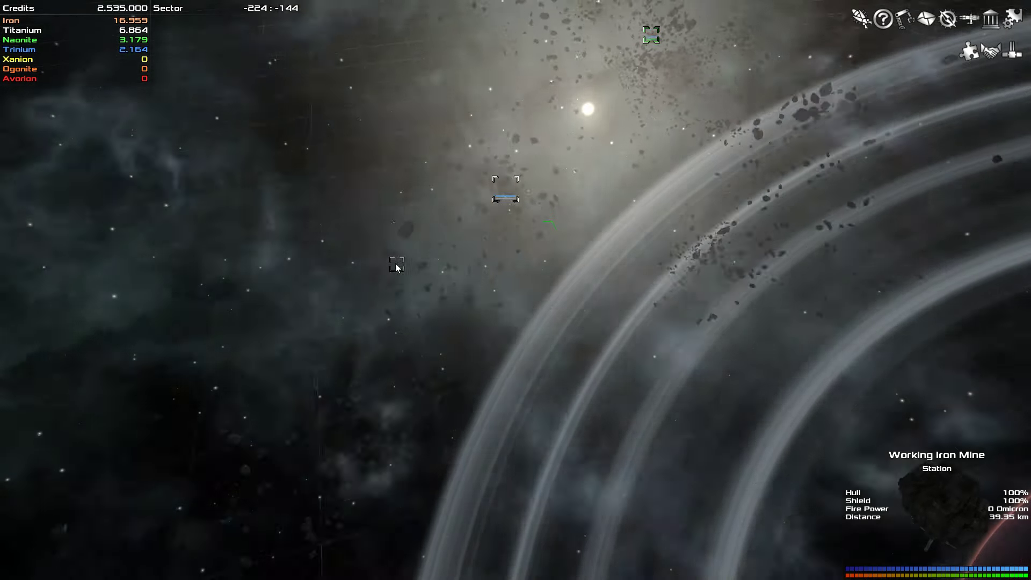
left_click_drag(396, 263, 507, 289)
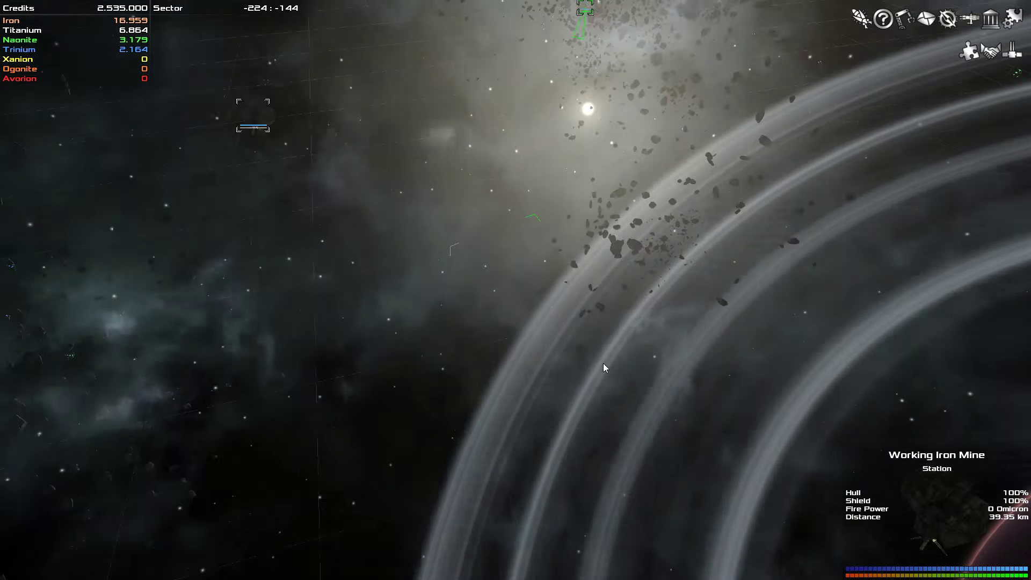
scroll(605, 363, "up", 5)
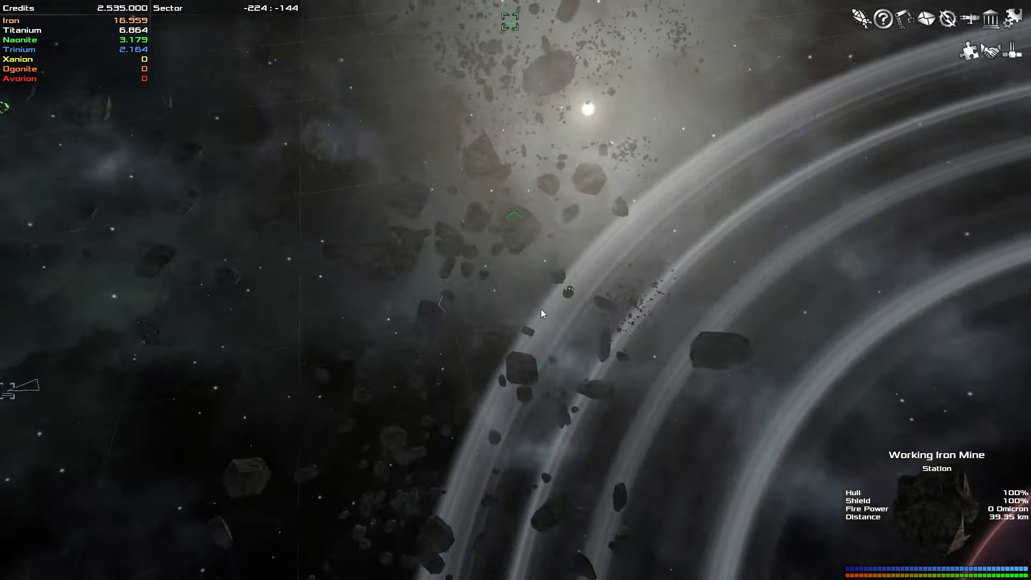
scroll(541, 323, "up", 5)
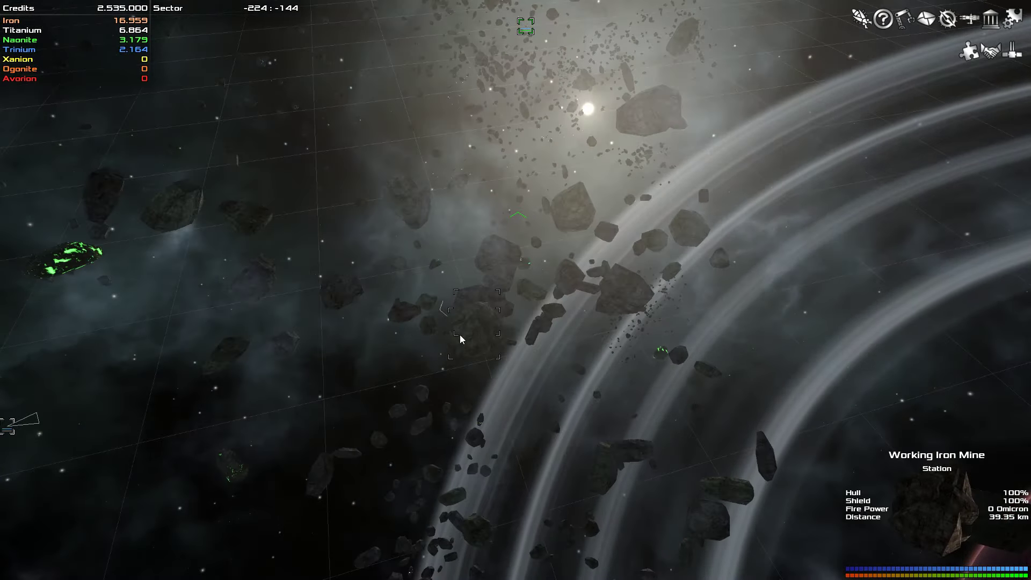
scroll(489, 298, "down", 5)
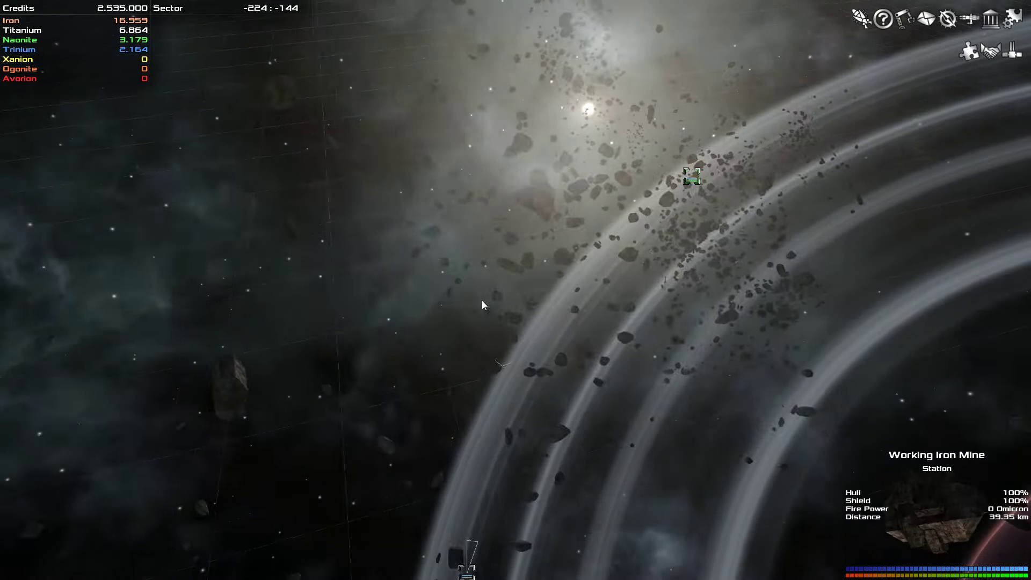
scroll(481, 300, "down", 5)
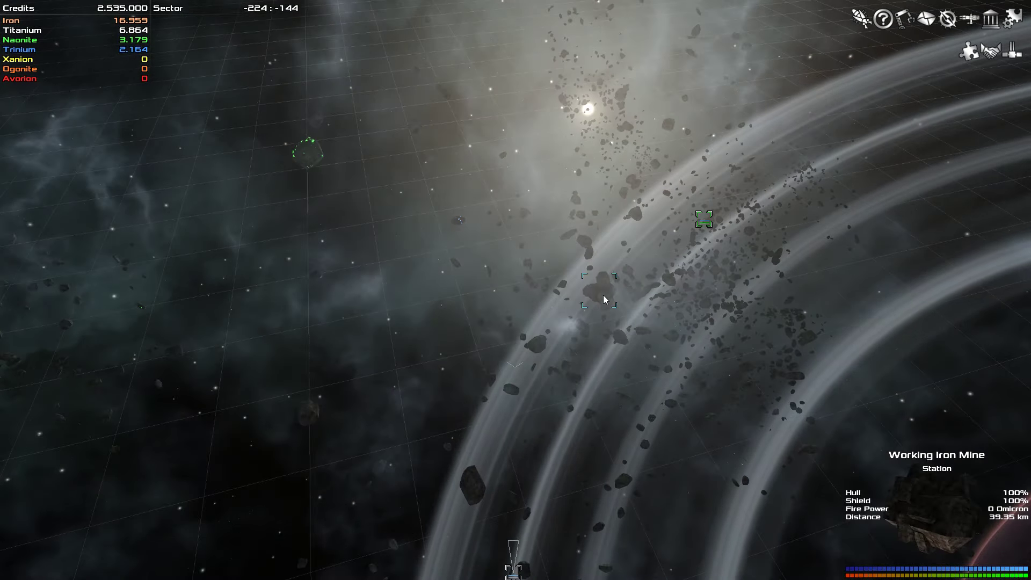
left_click(604, 295)
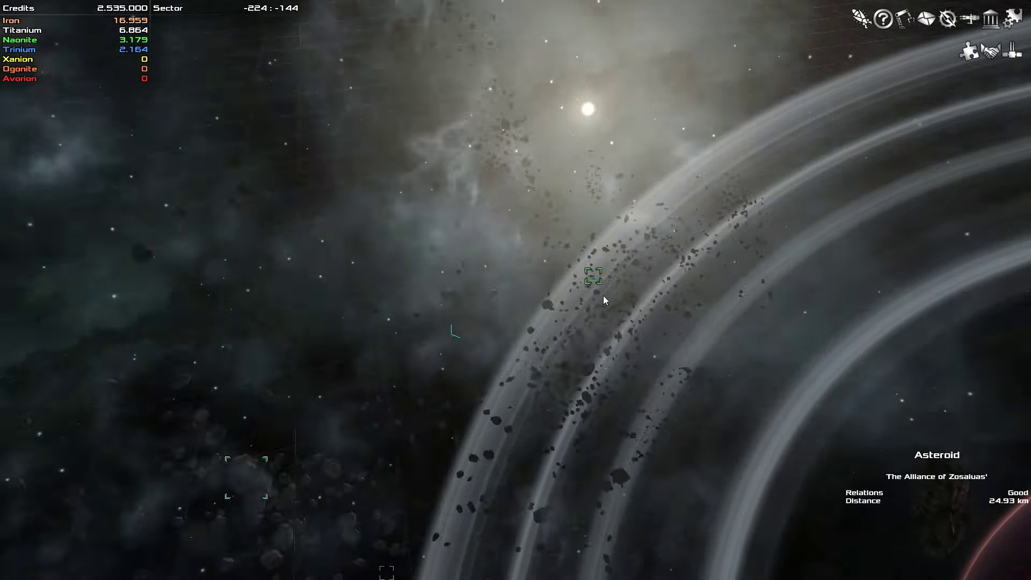
scroll(604, 296, "down", 5)
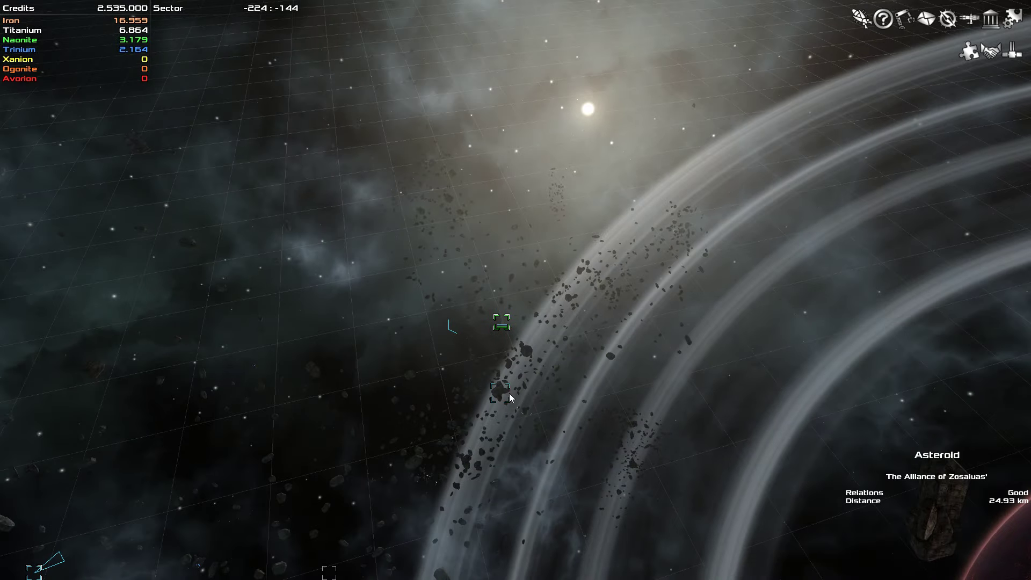
scroll(510, 347, "down", 5)
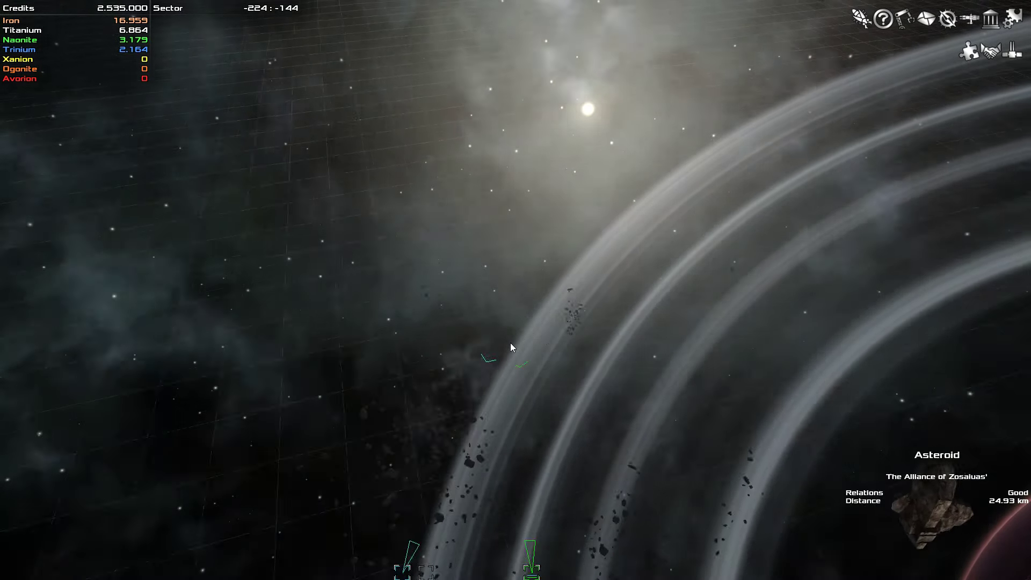
scroll(510, 347, "down", 3)
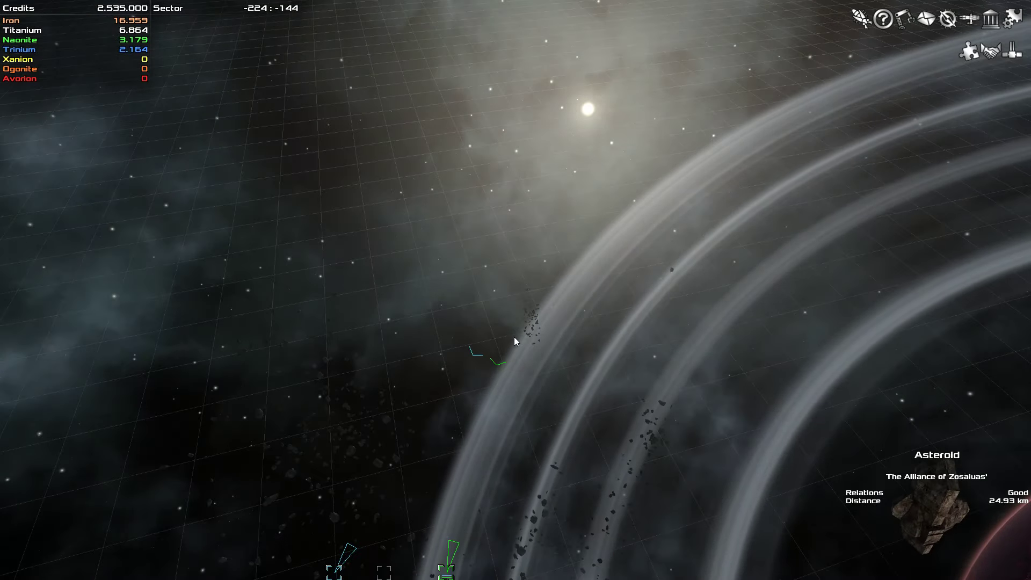
Step: Recenter the camera on the ship and bring up the galaxy map around the current sector
key("m")
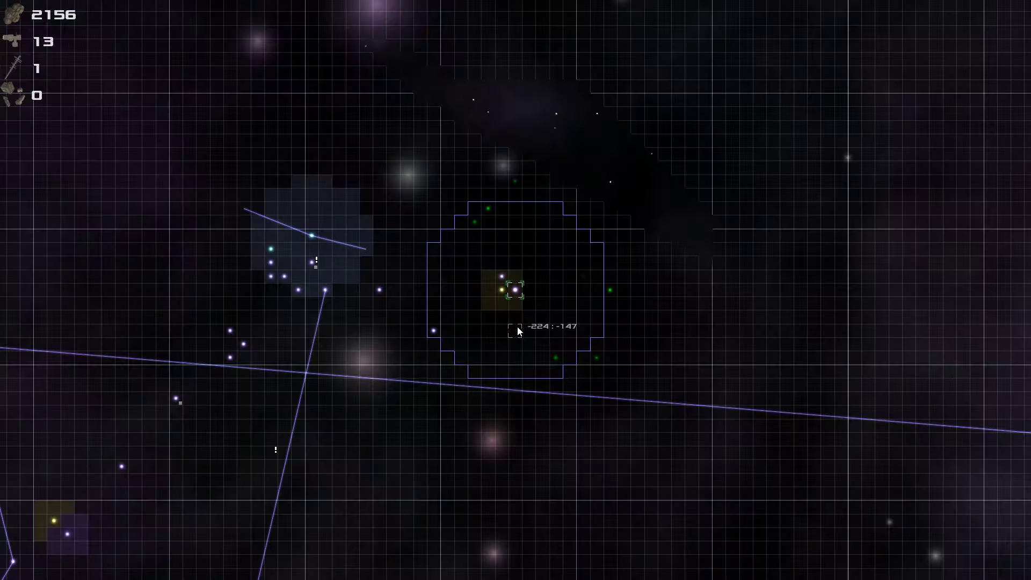
key("m")
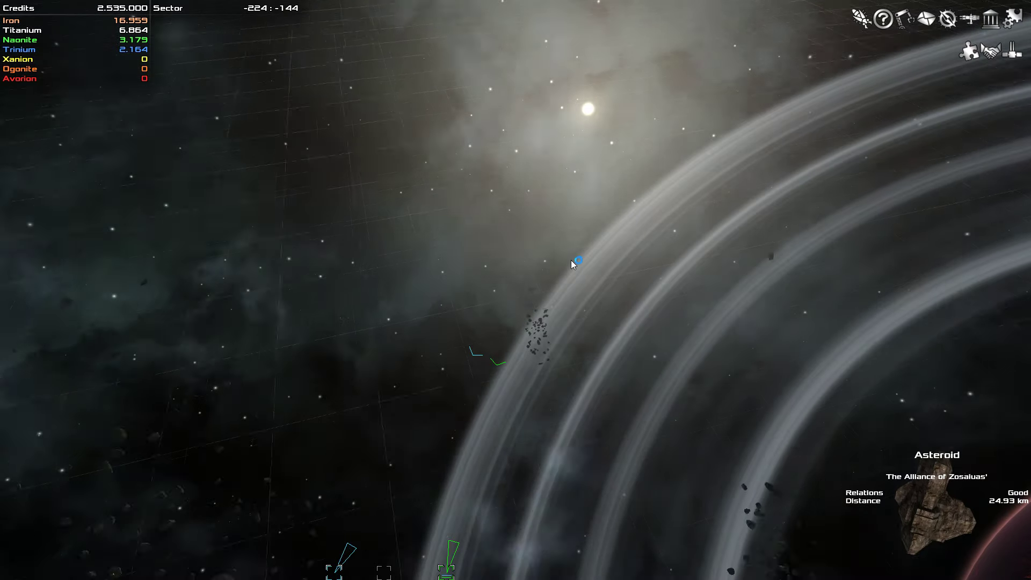
key("F2")
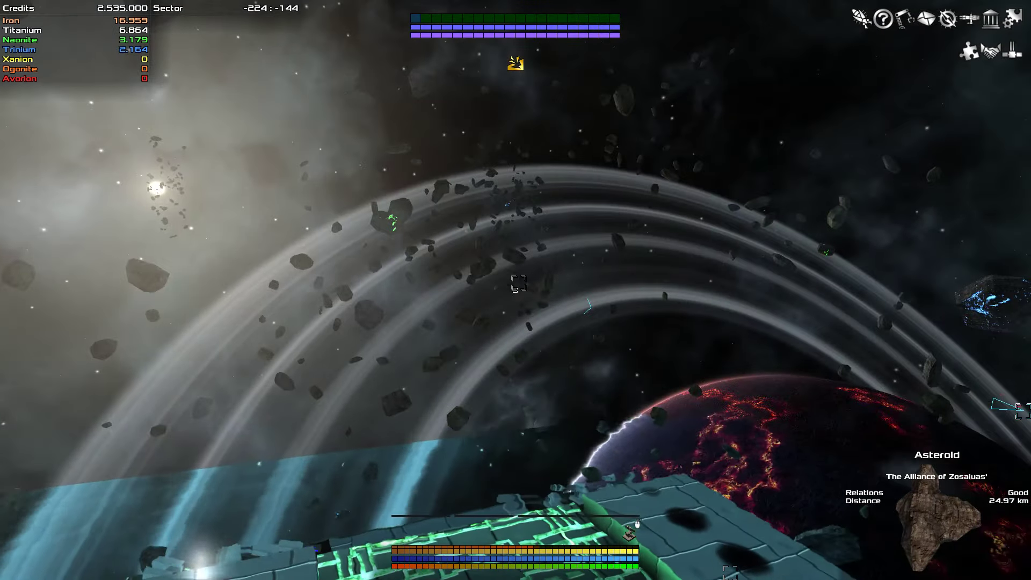
left_click_drag(528, 290, 403, 290)
key("m")
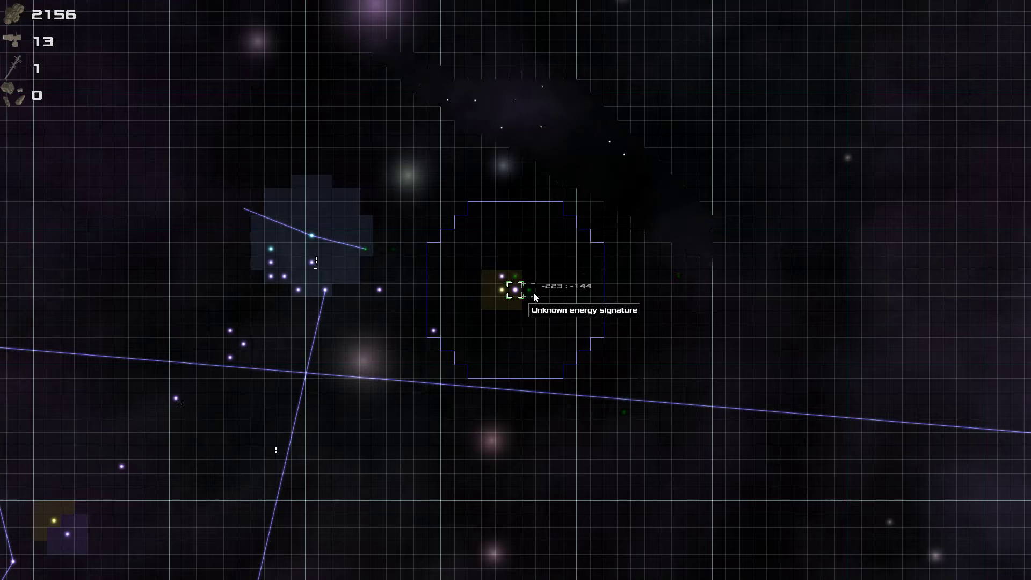
Step: Enter sector -223:-144 into the navigation computer and jump toward Holy Fear 1
right_click(532, 292)
left_click(534, 297)
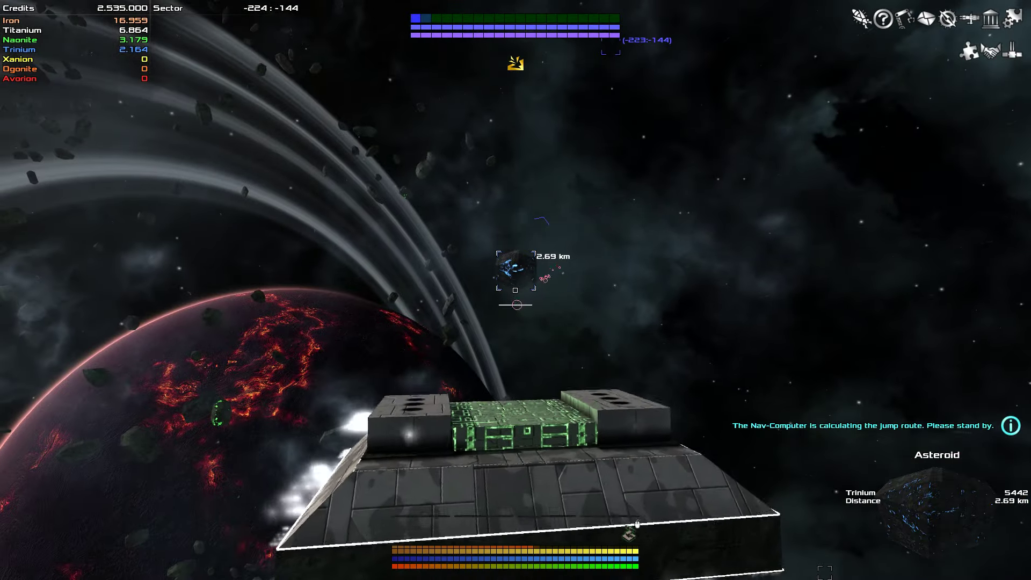
left_click_drag(516, 290, 516, 290)
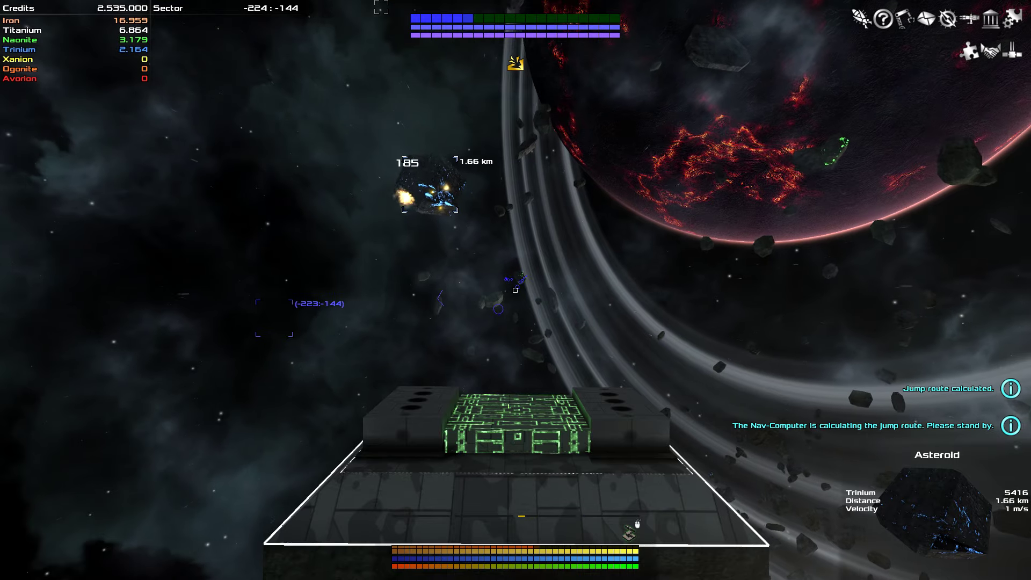
left_click_drag(515, 290, 516, 290)
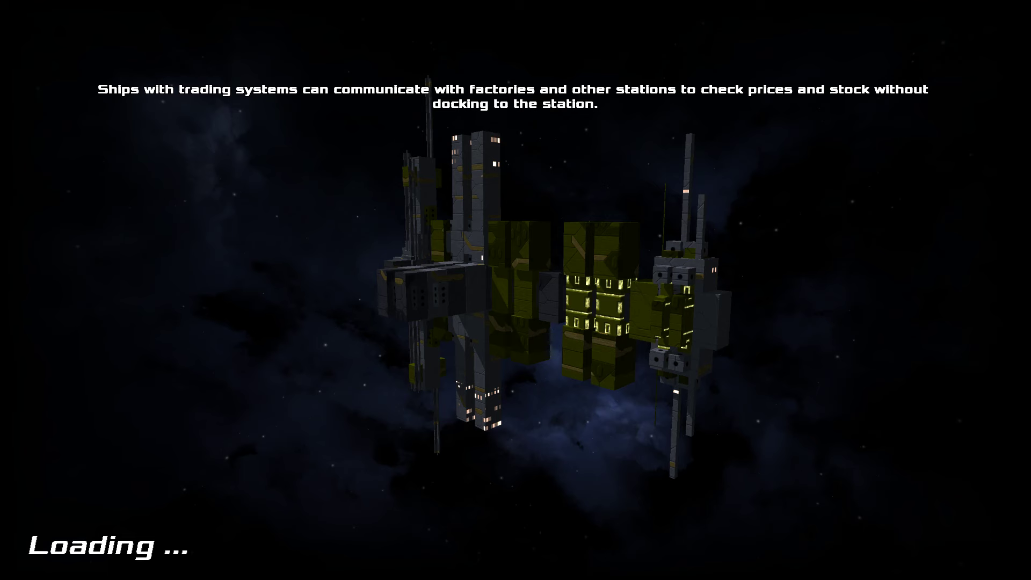
Step: Enter Holy Fear 1, target the distant Research Station and bring up the galaxy map
key("space")
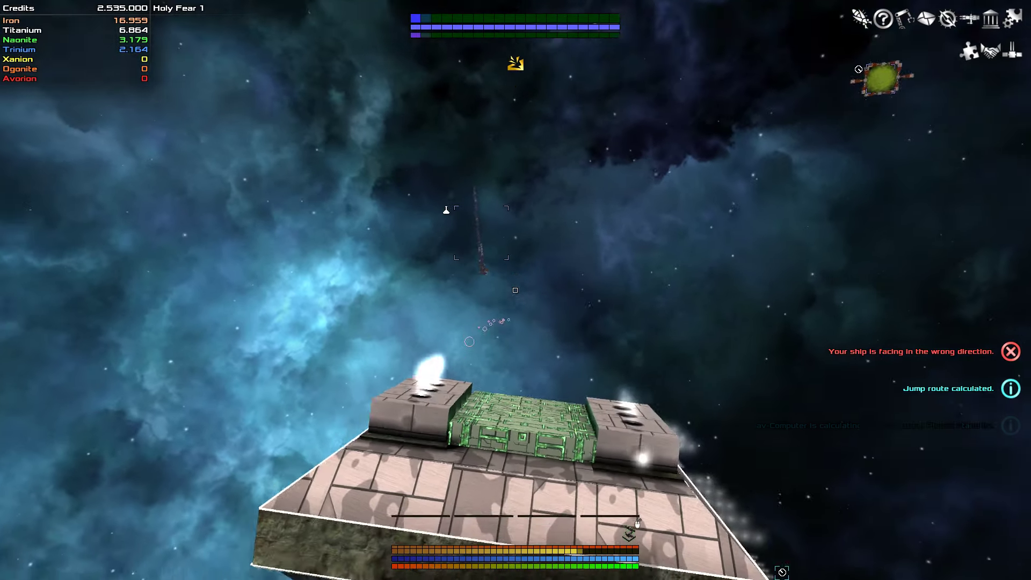
left_click(516, 290)
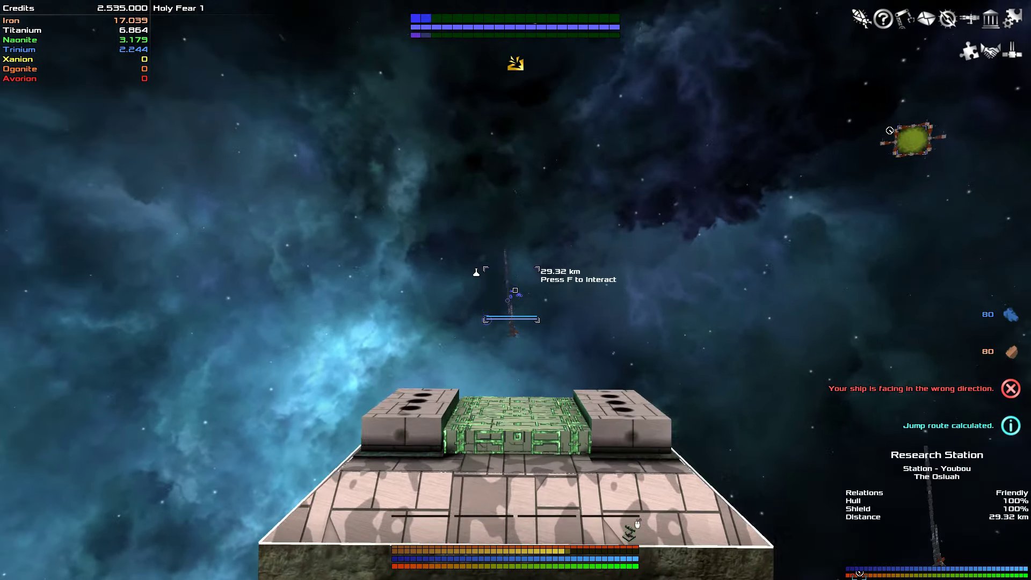
key("m")
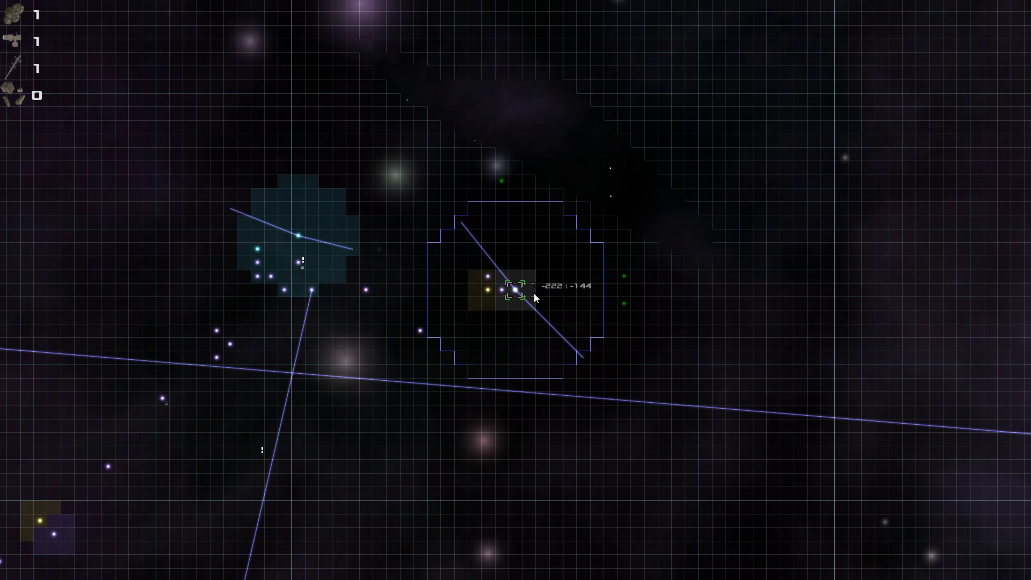
mouse_move(512, 289)
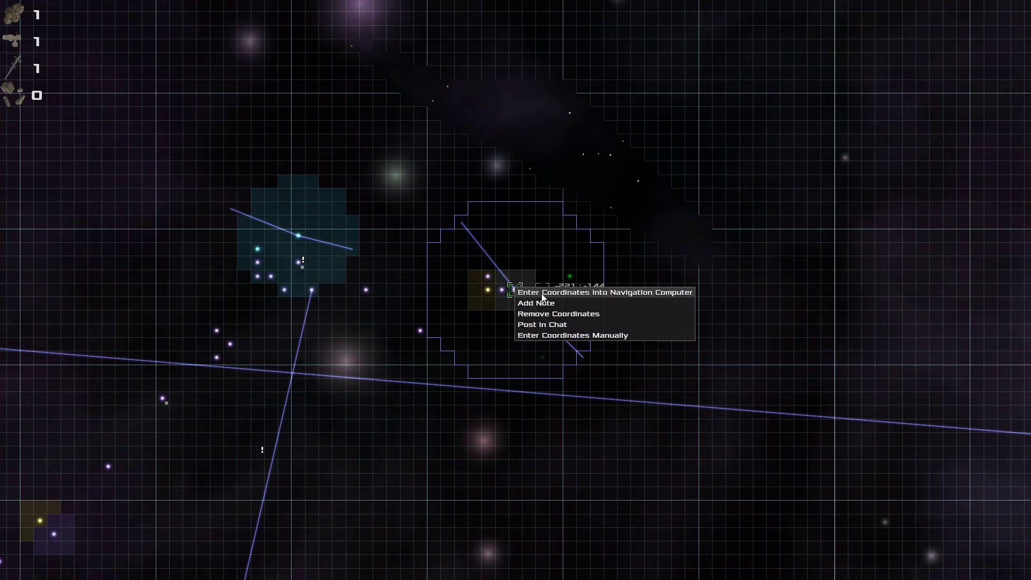
Step: Add the note RESEARCH LAB to the current sector and return to flight
right_click(528, 291)
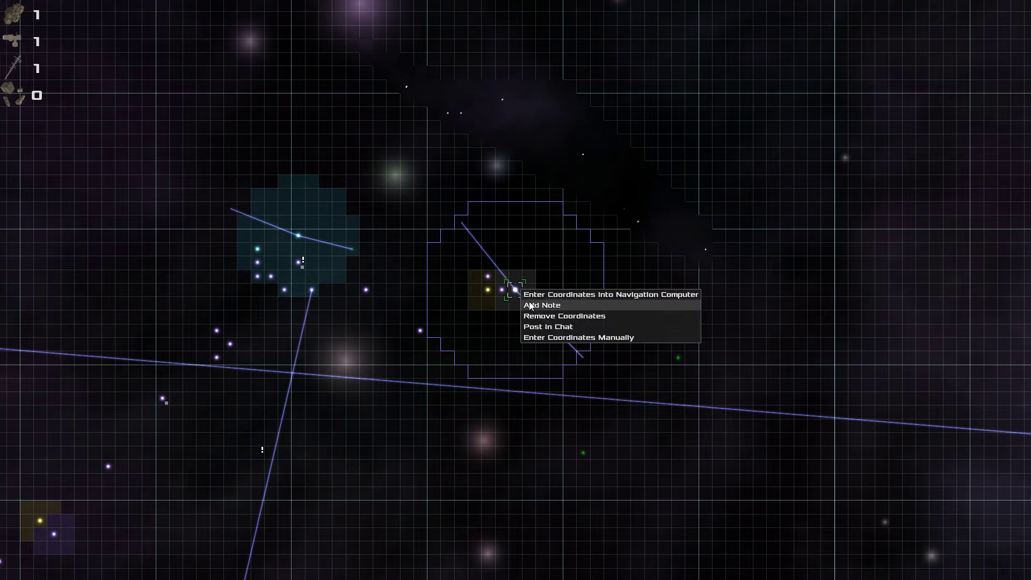
left_click(529, 301)
type("RESEA")
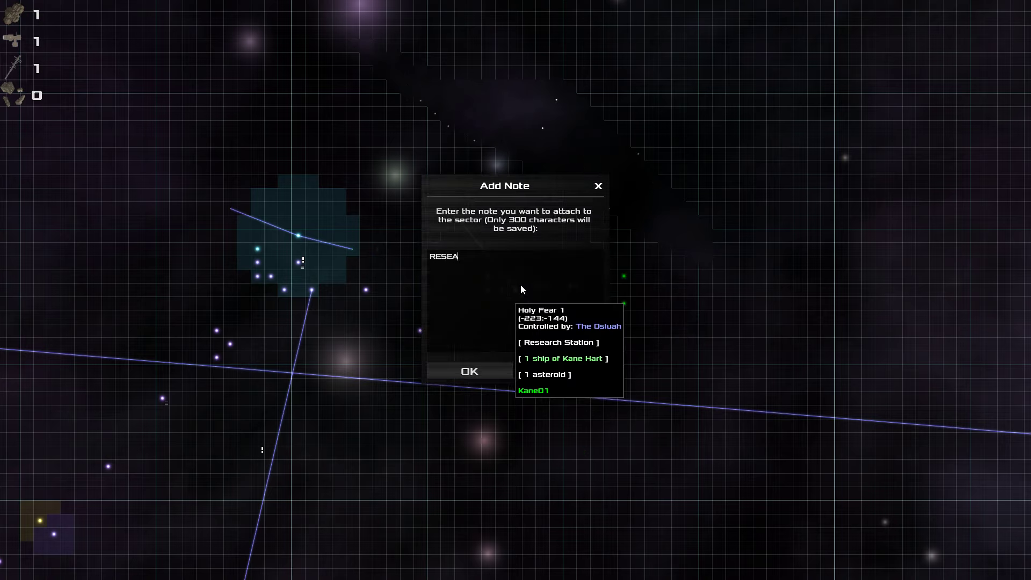
type("RCH LAB")
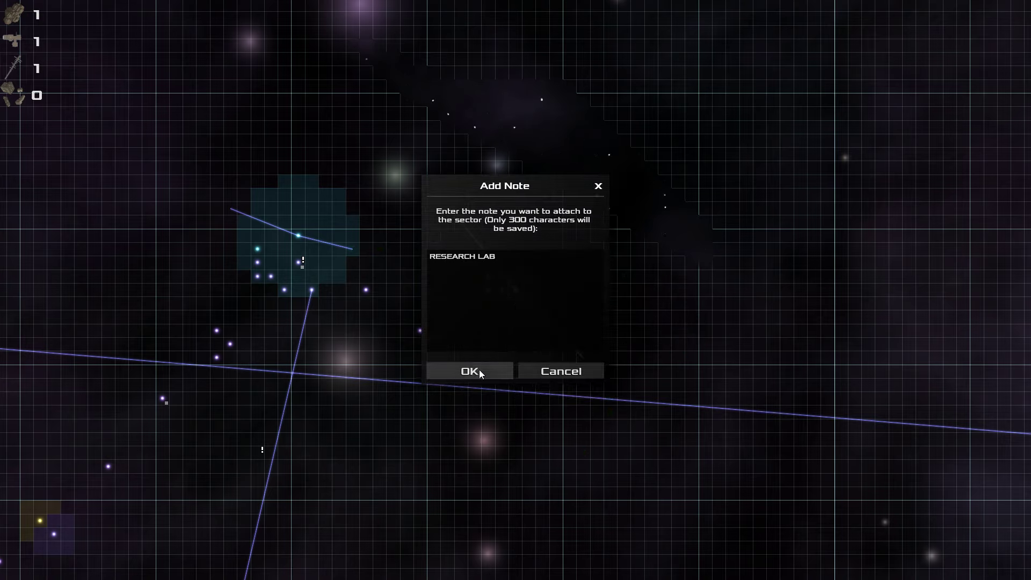
left_click(480, 370)
key("m")
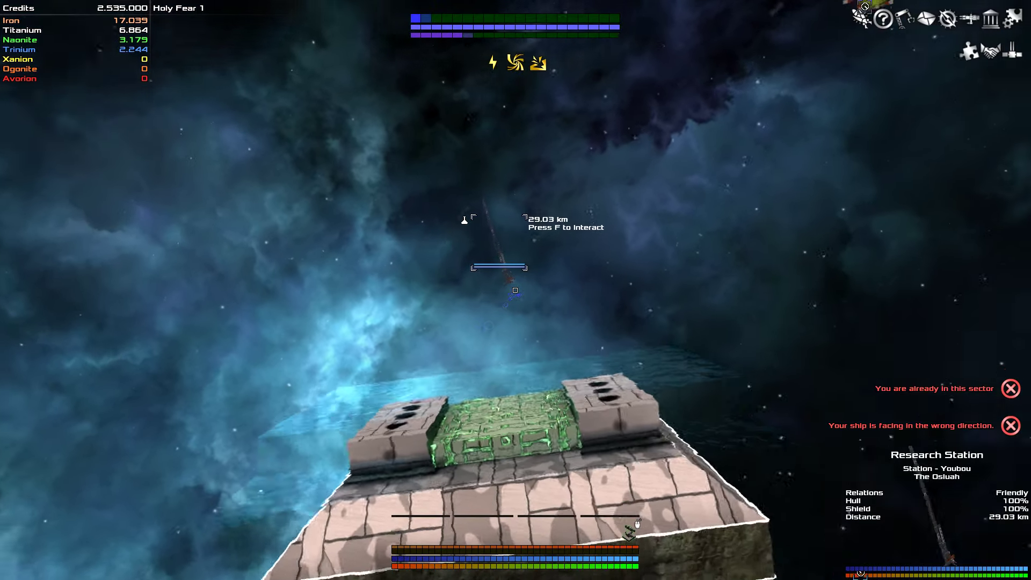
Step: In building mode, repair the ship's damaged blocks for credits and Naonite, then resume flying
left_click_drag(516, 322, 483, 306)
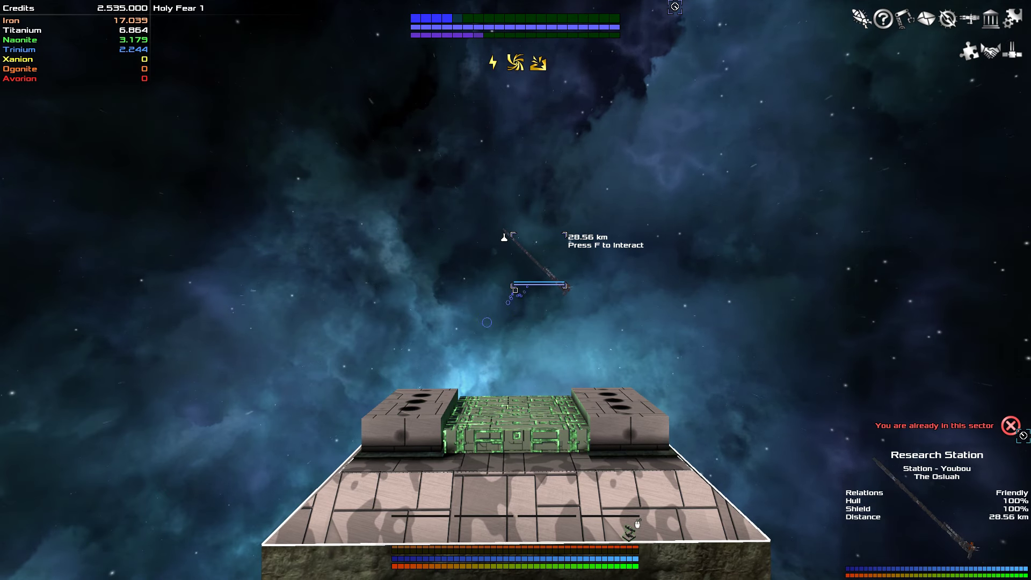
key("b")
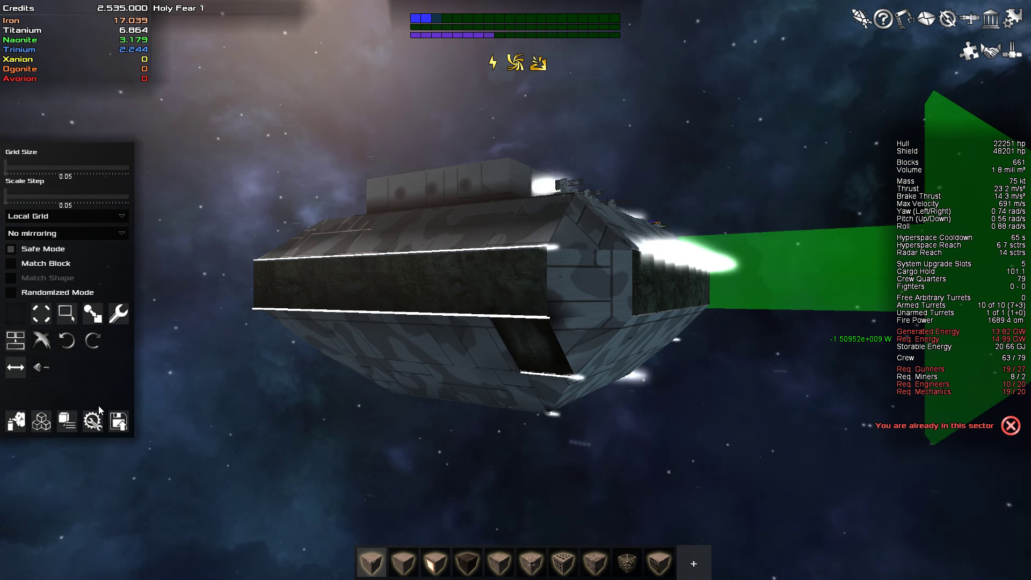
left_click(93, 421)
left_click_drag(784, 412, 675, 422)
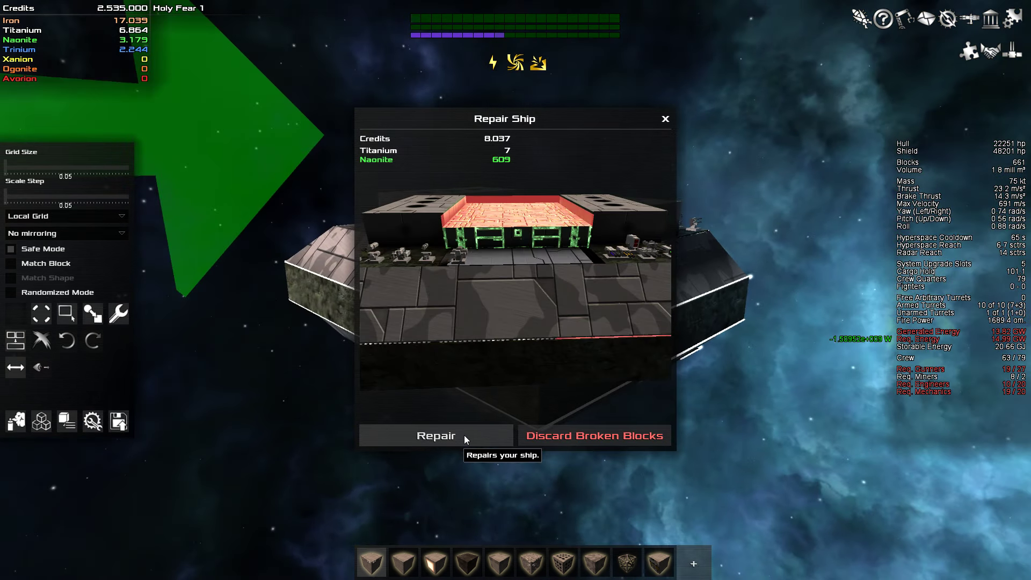
left_click(464, 435)
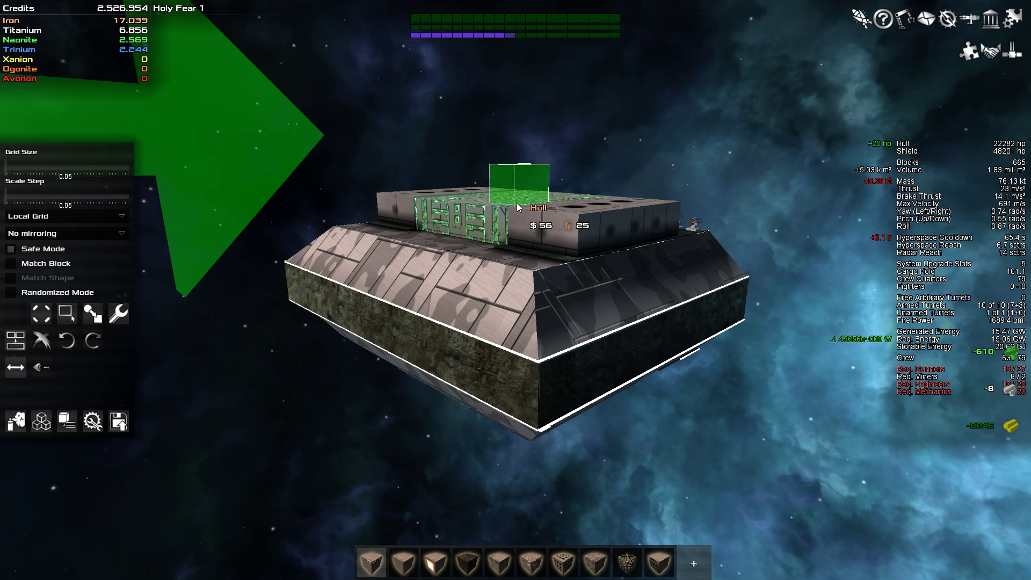
left_click_drag(498, 204, 484, 169)
key("b")
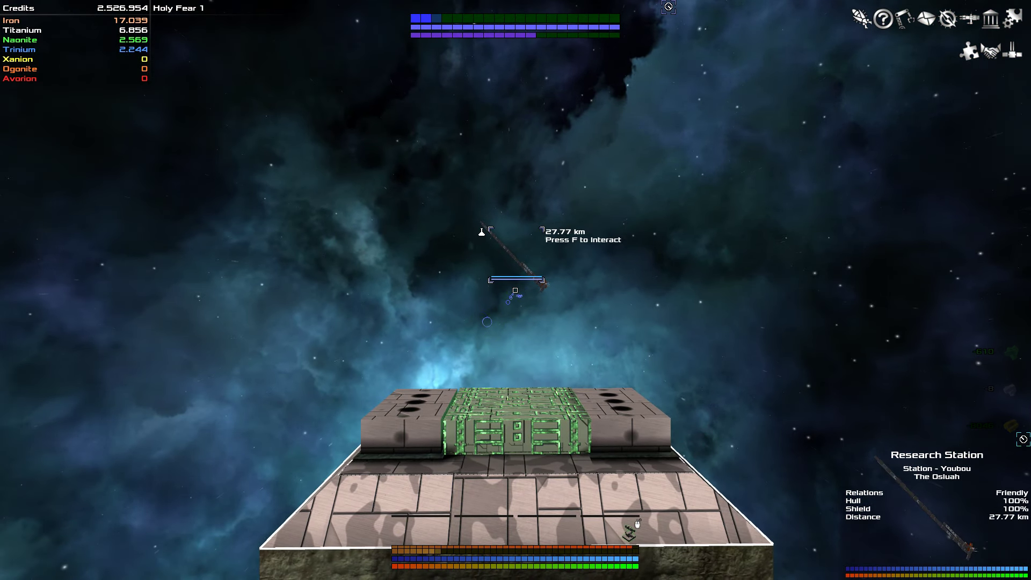
Step: Remove the Double Laser Turret from the deck and mount a different turret in its place
key("b")
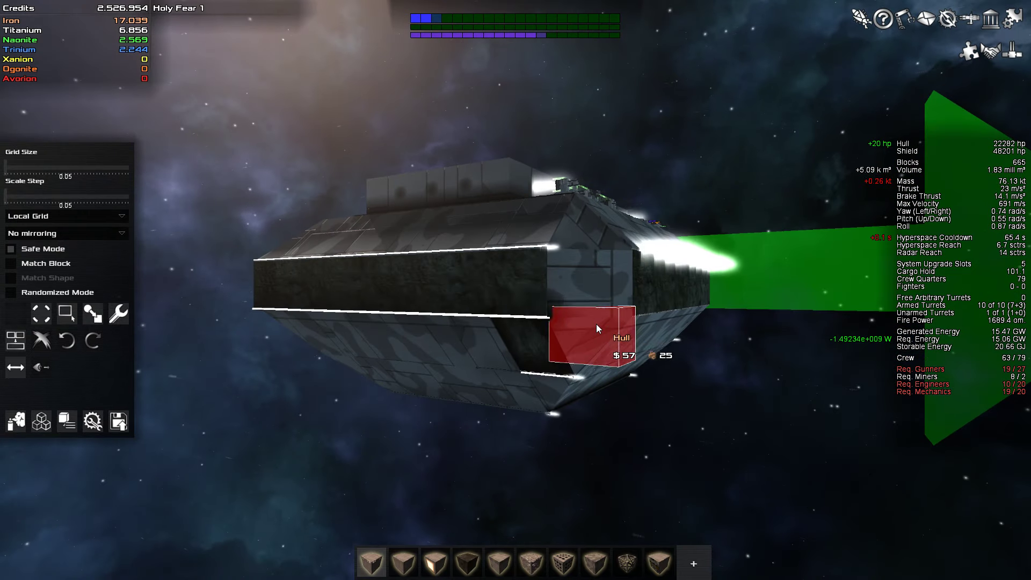
key("space")
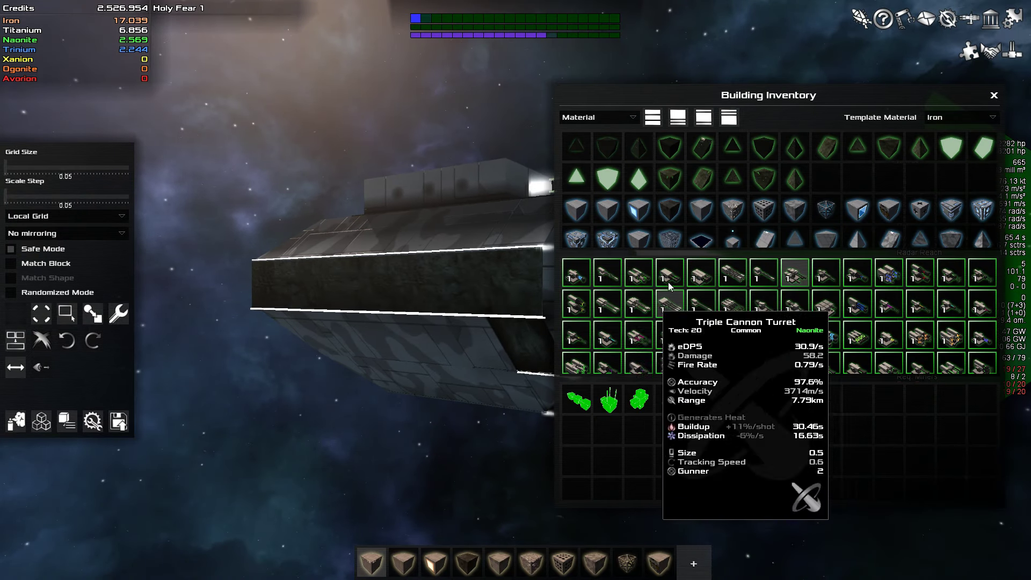
scroll(668, 281, "down", 3)
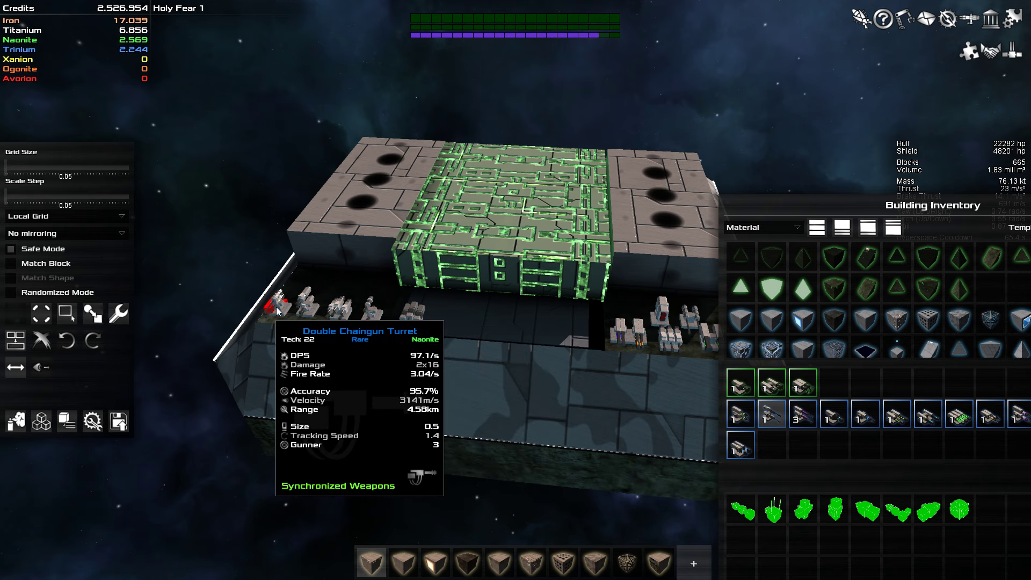
left_click_drag(522, 336, 705, 407)
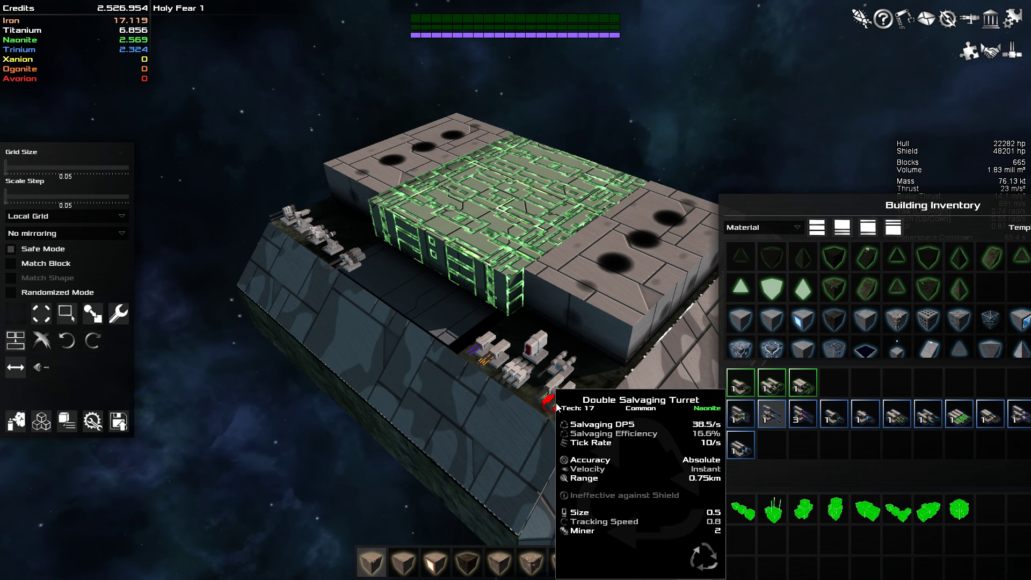
scroll(532, 396, "up", 1)
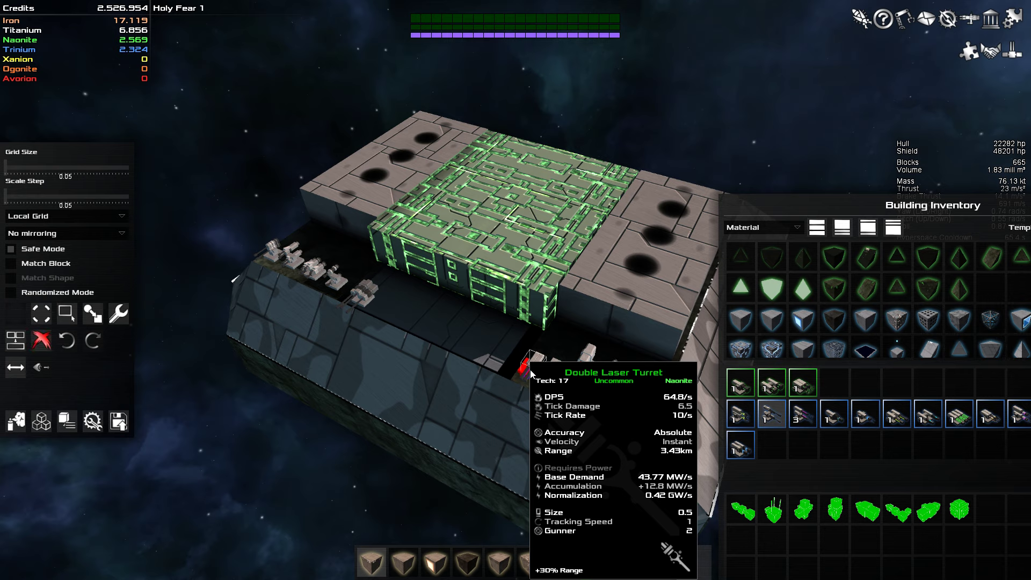
right_click(530, 370)
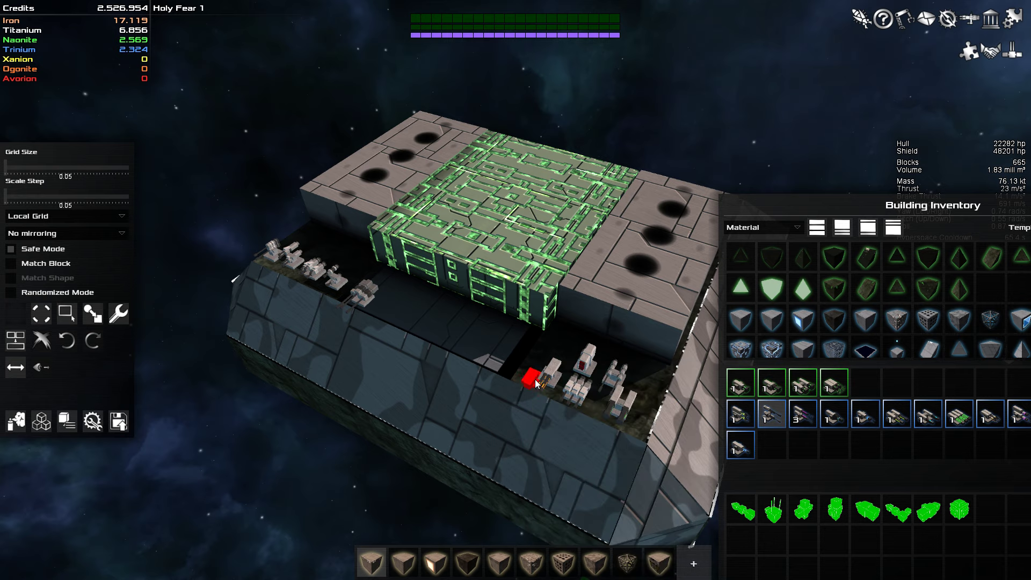
left_click(498, 356)
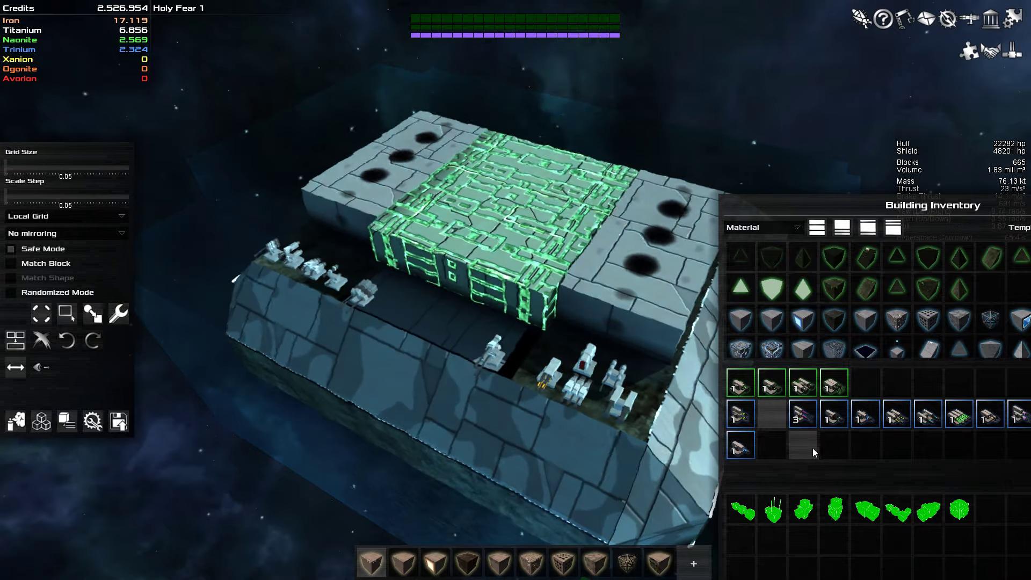
Step: Mount a new turret on the ship's lower deck from the building inventory
left_click_drag(925, 206, 737, 170)
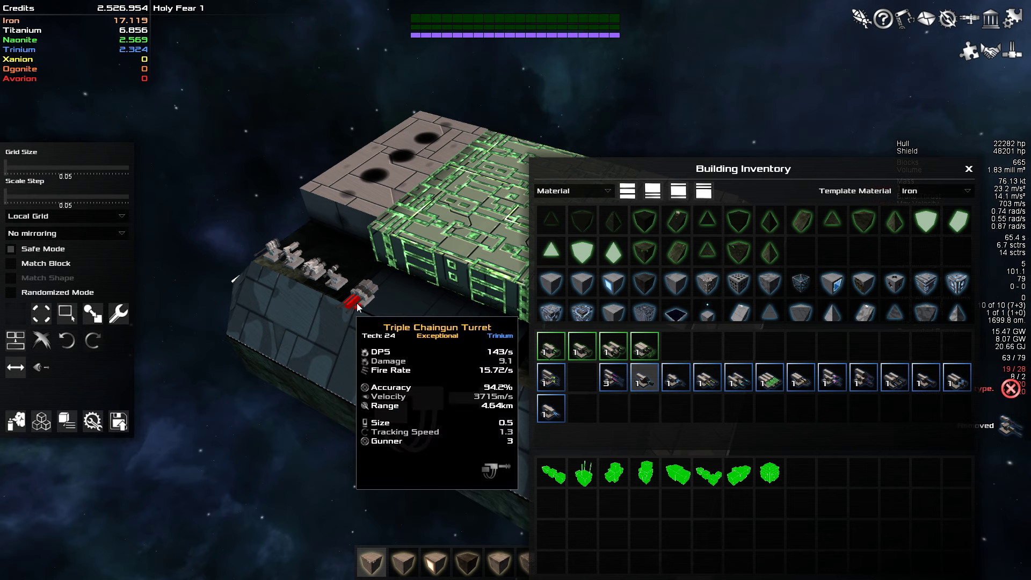
left_click(493, 350)
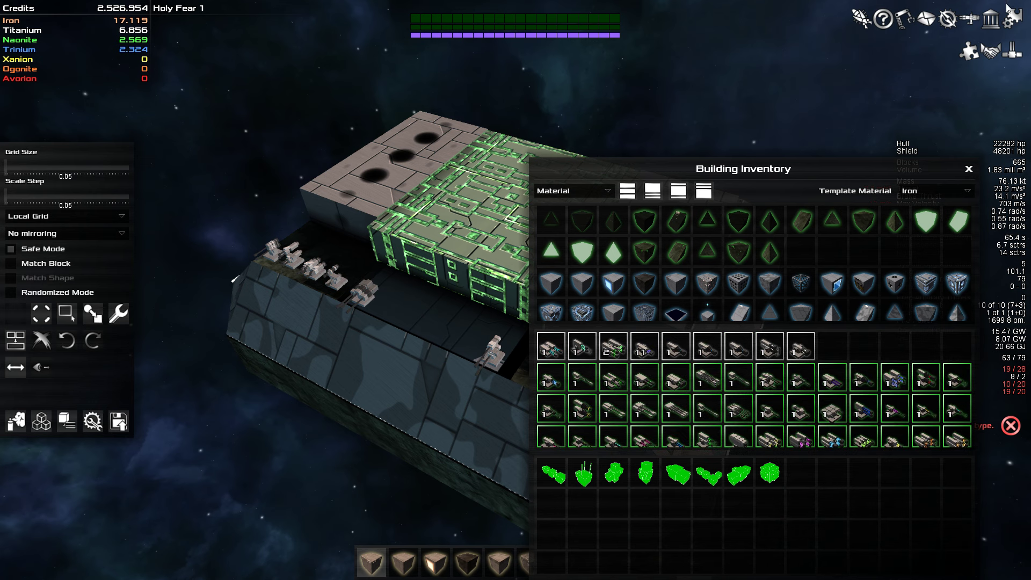
Step: Review the player's turret inventory sorted by damage
left_click(861, 18)
left_click(294, 91)
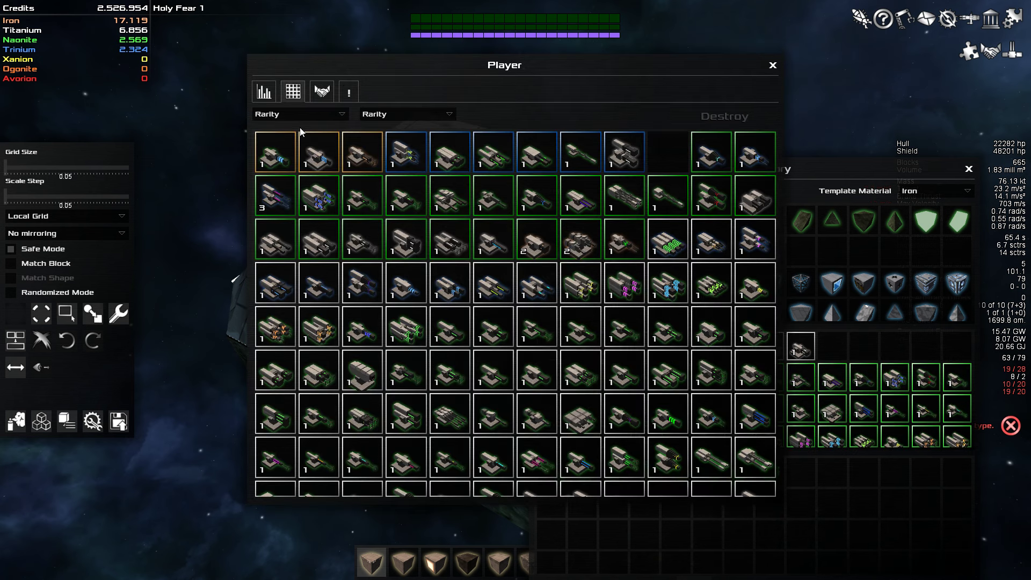
left_click(274, 169)
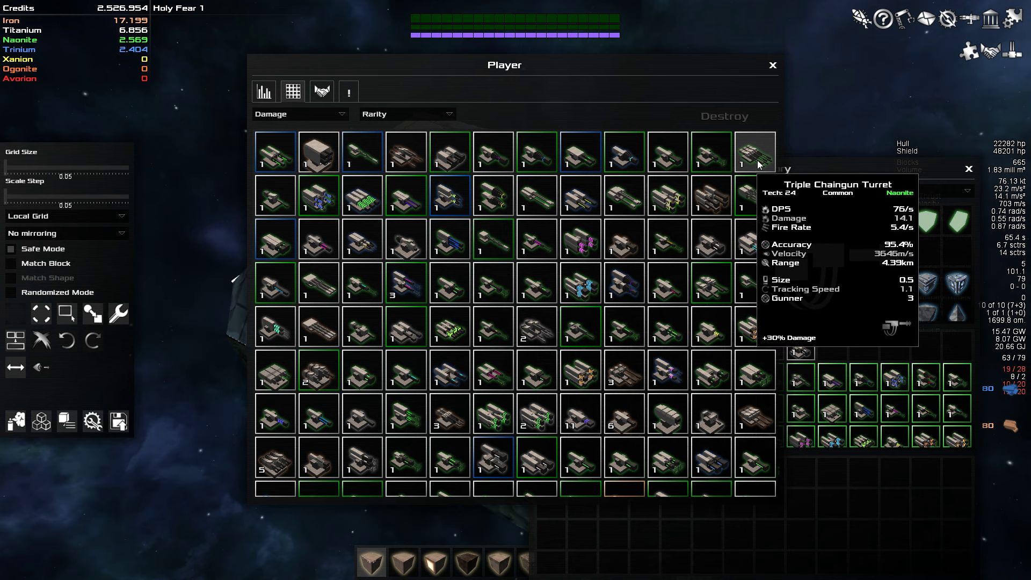
key("i")
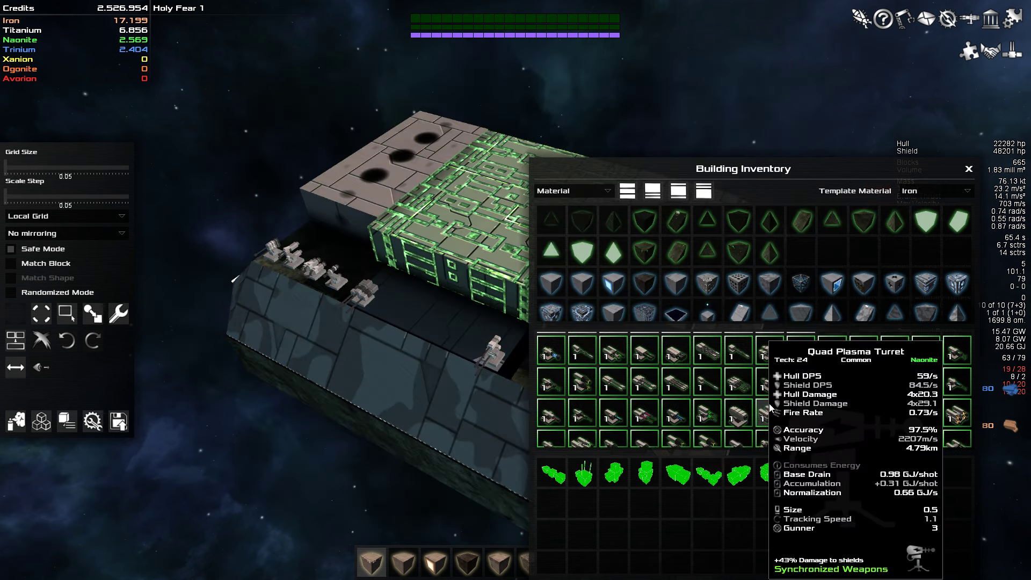
scroll(770, 405, "down", 1)
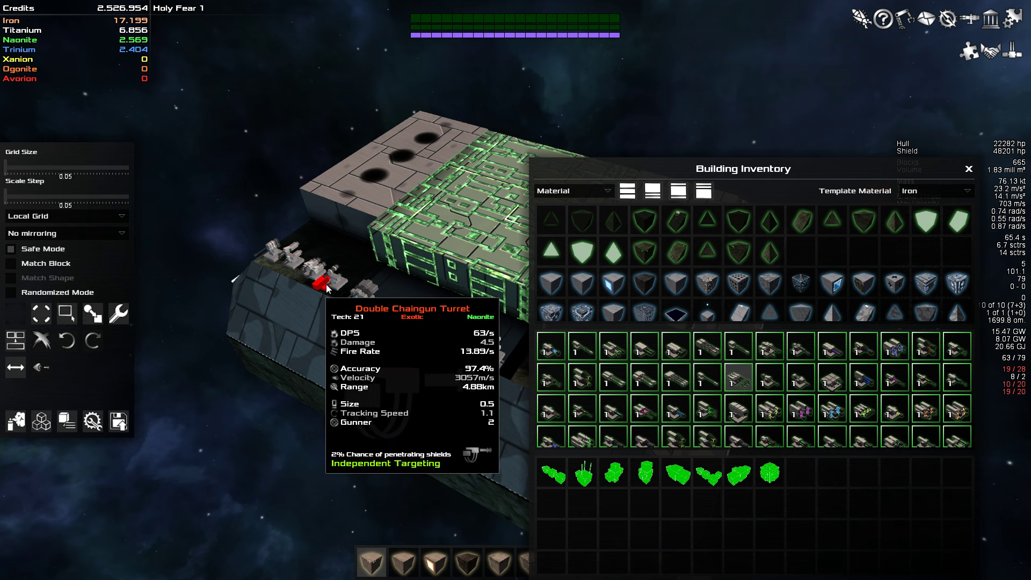
scroll(320, 283, "up", 3)
scroll(315, 323, "up", 3)
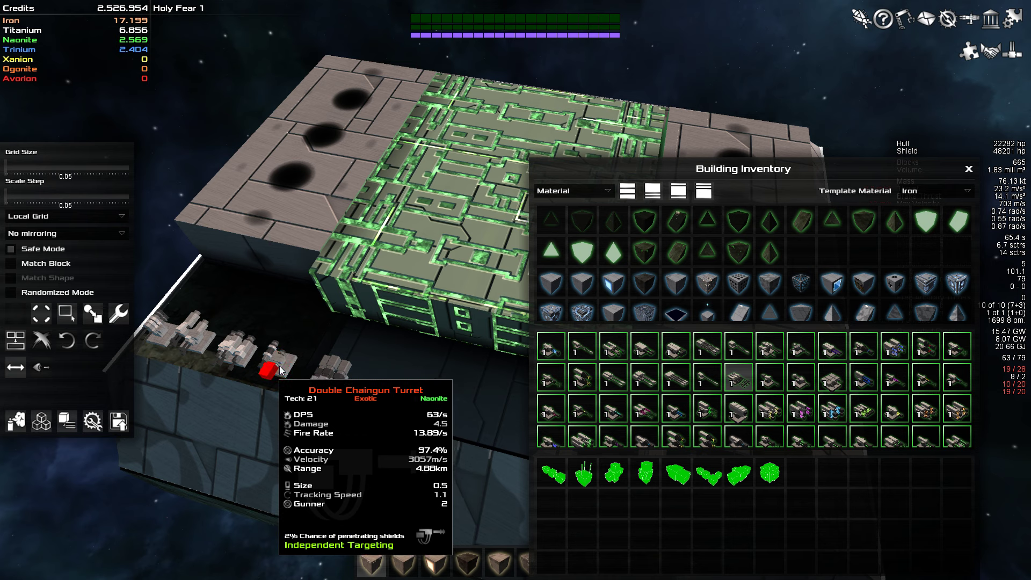
Step: Swap the exotic Double Chaingun Turret for a replacement turret and reopen the turret inventory
right_click(280, 370)
left_click(280, 365)
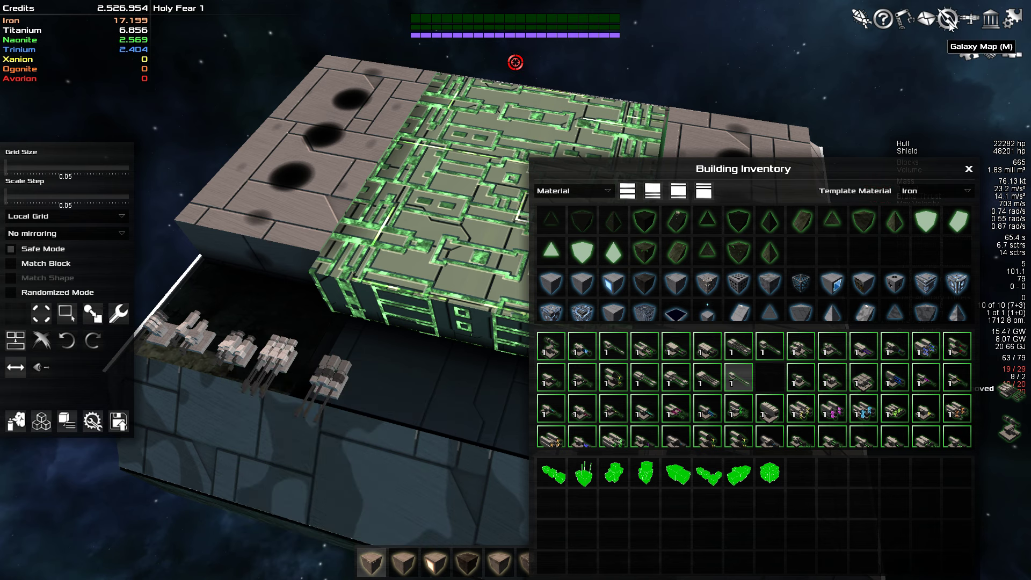
left_click(993, 19)
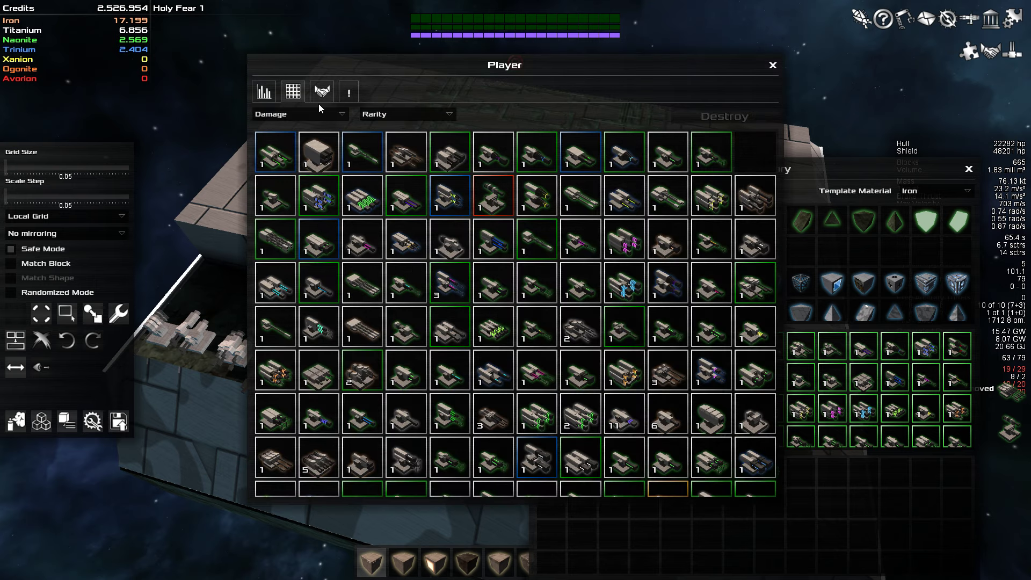
Step: Leave building mode and steer the ship toward the Research Station, briefly hailing it
key("Escape")
key("Escape")
key("b")
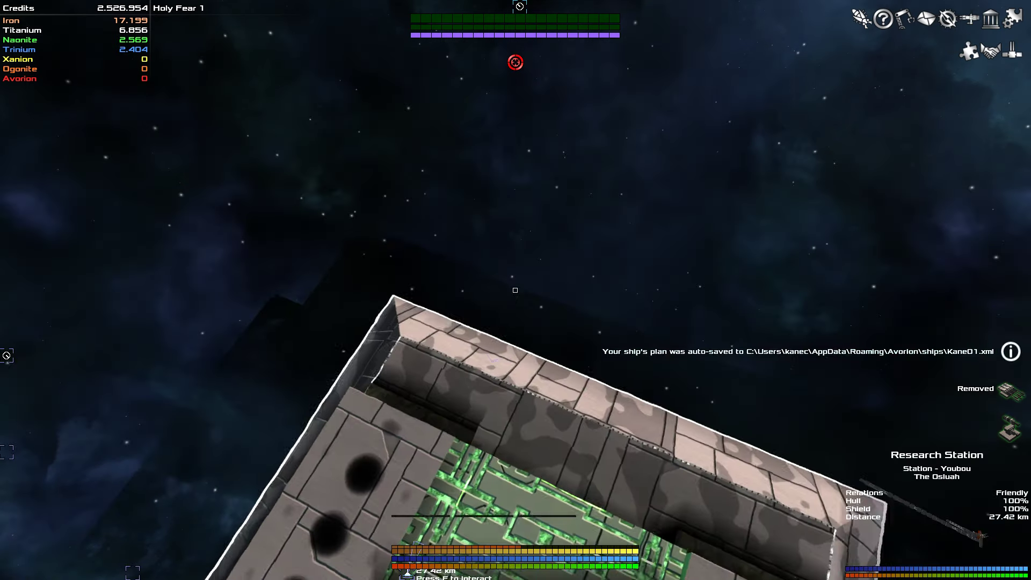
mouse_move(584, 202)
left_mouse_down()
mouse_move(484, 282)
mouse_move(402, 202)
left_mouse_up()
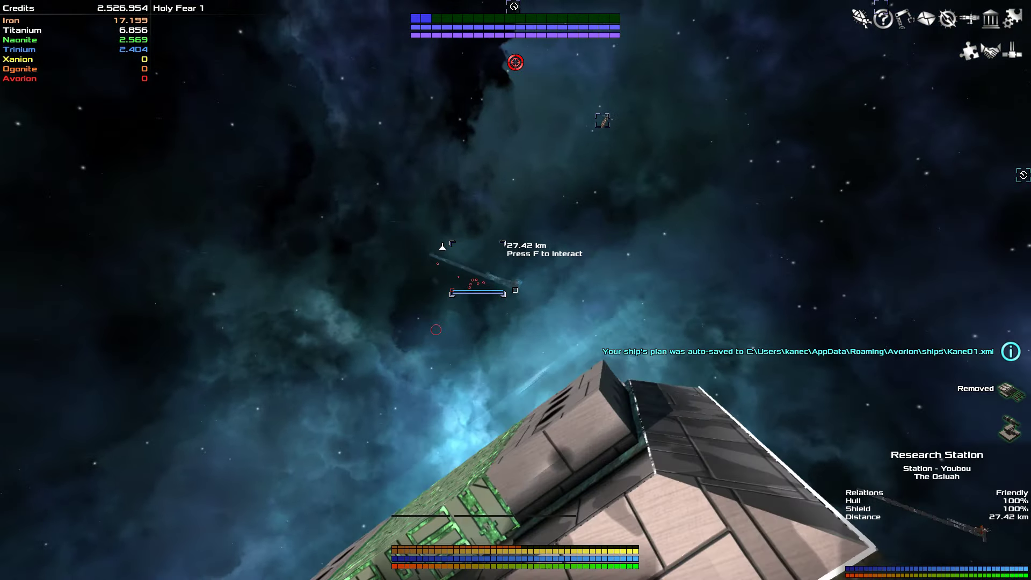
key("f")
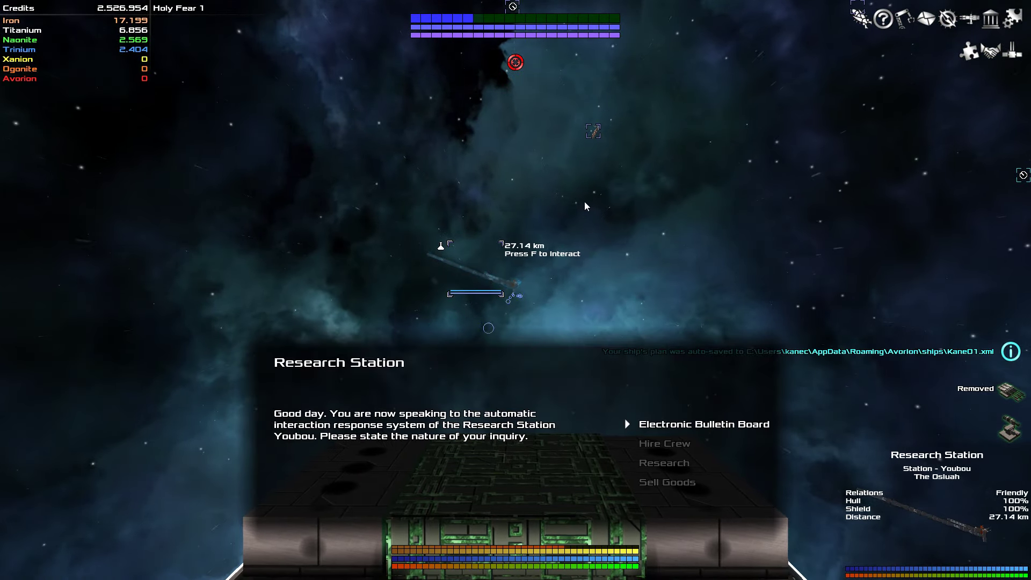
key("Escape")
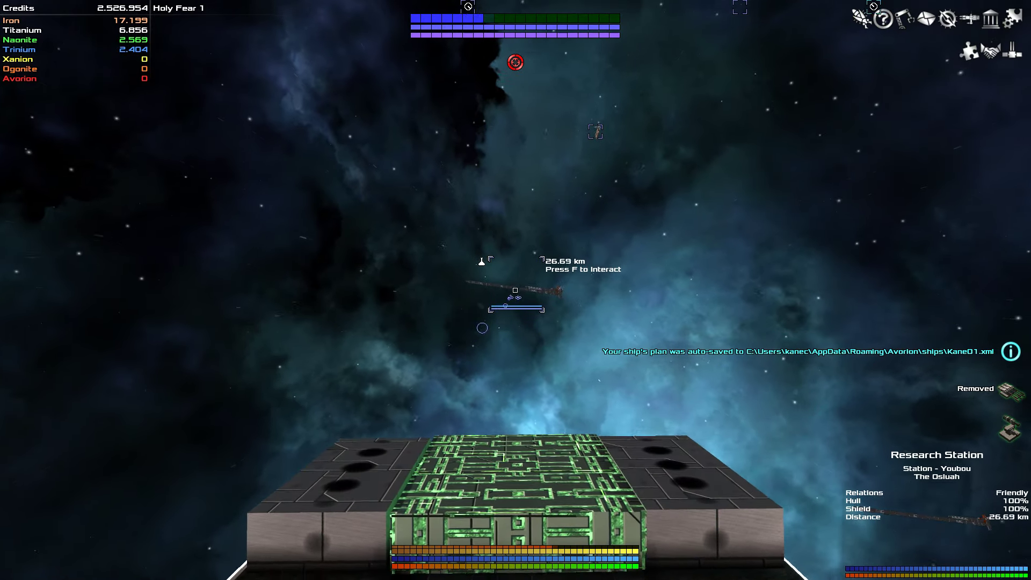
Step: Hail the station again, glance at the Hire Crew window and keep closing the distance
key("f")
left_click(661, 431)
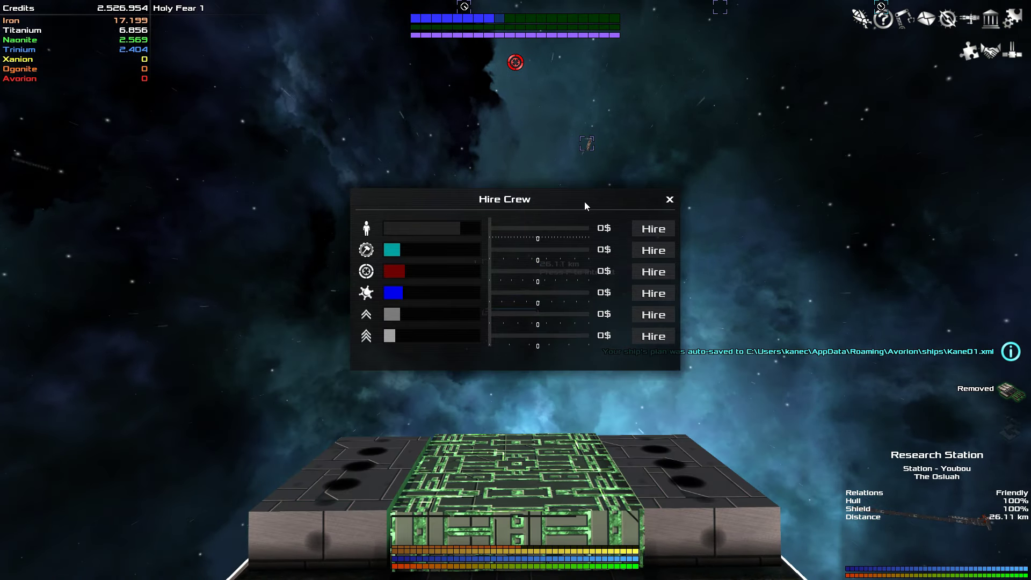
key("Escape")
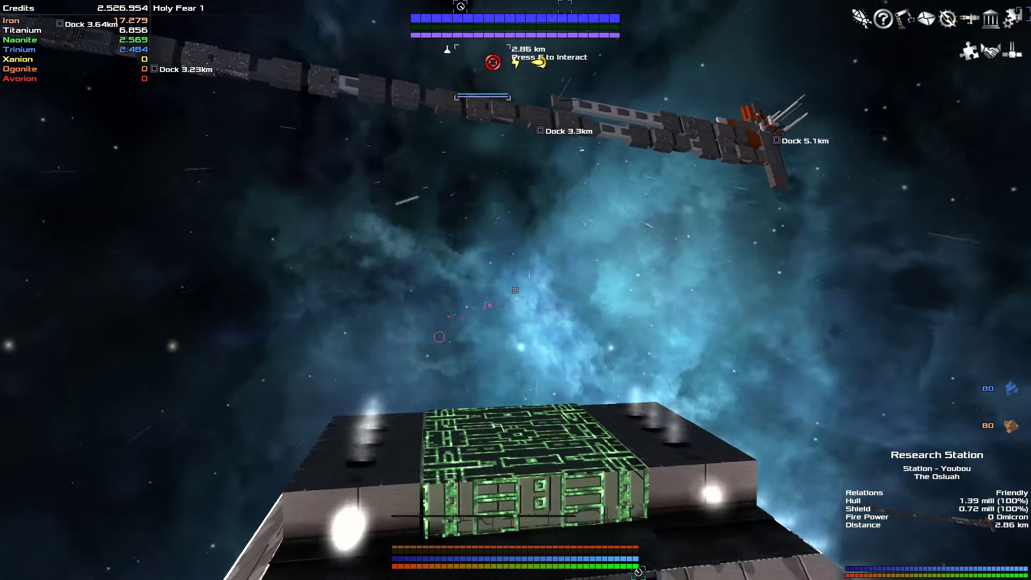
Step: Toggle build mode while the ship coasts to within a kilometre of the Research Station
key("b")
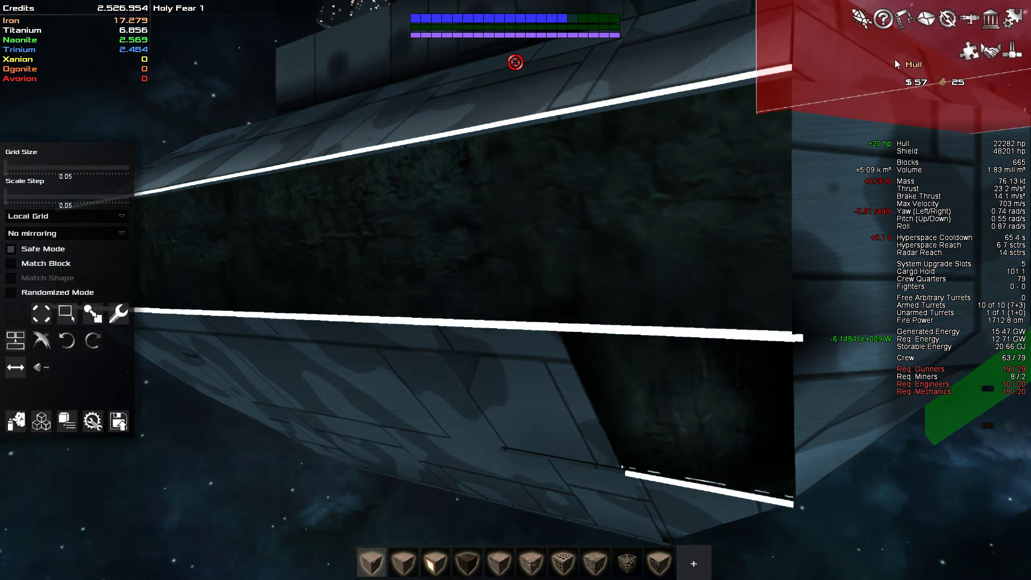
key("b")
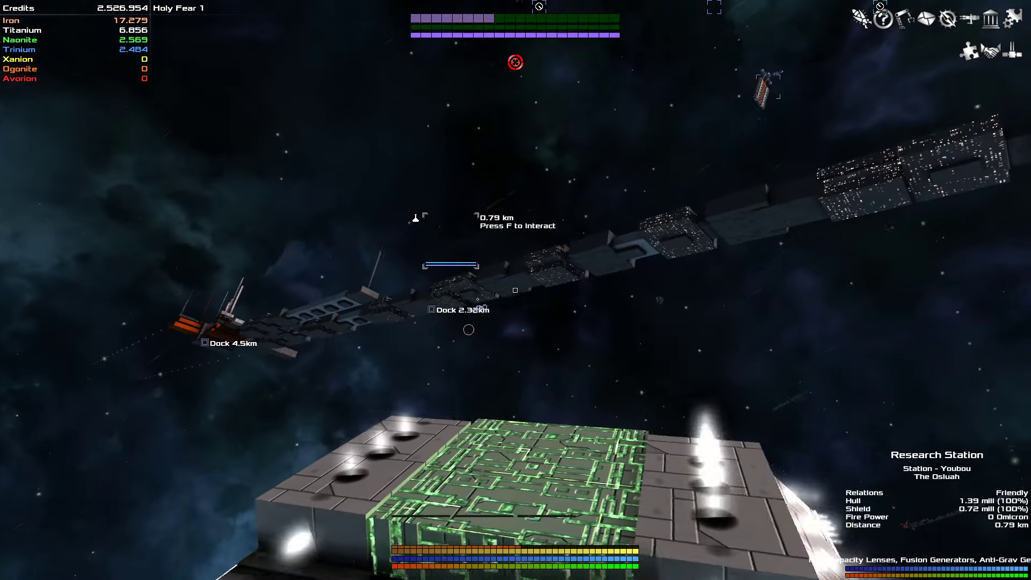
Step: Hire 9 gunners from the Research Station for 2,700 credits
key("f")
key("Down")
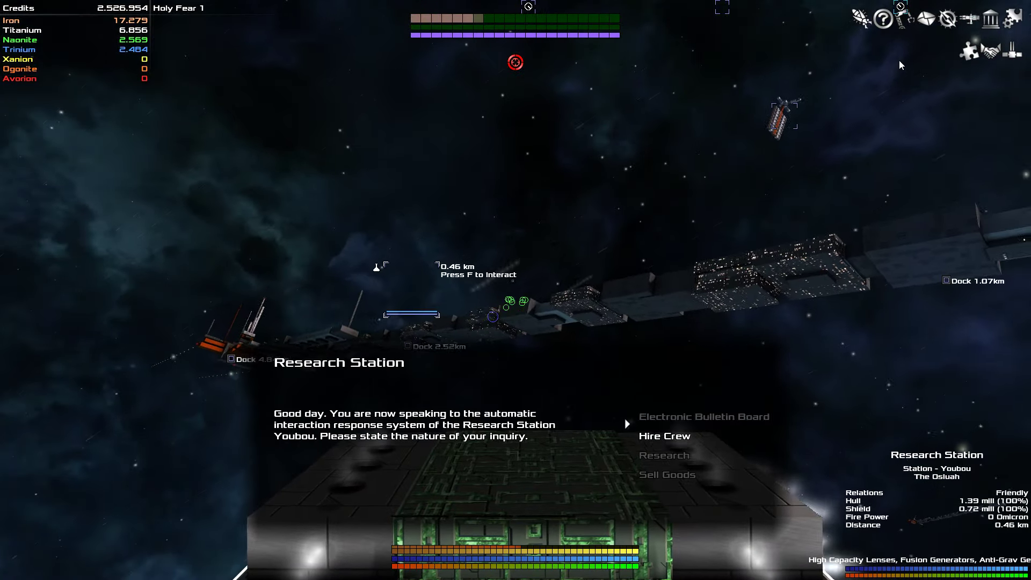
key("Return")
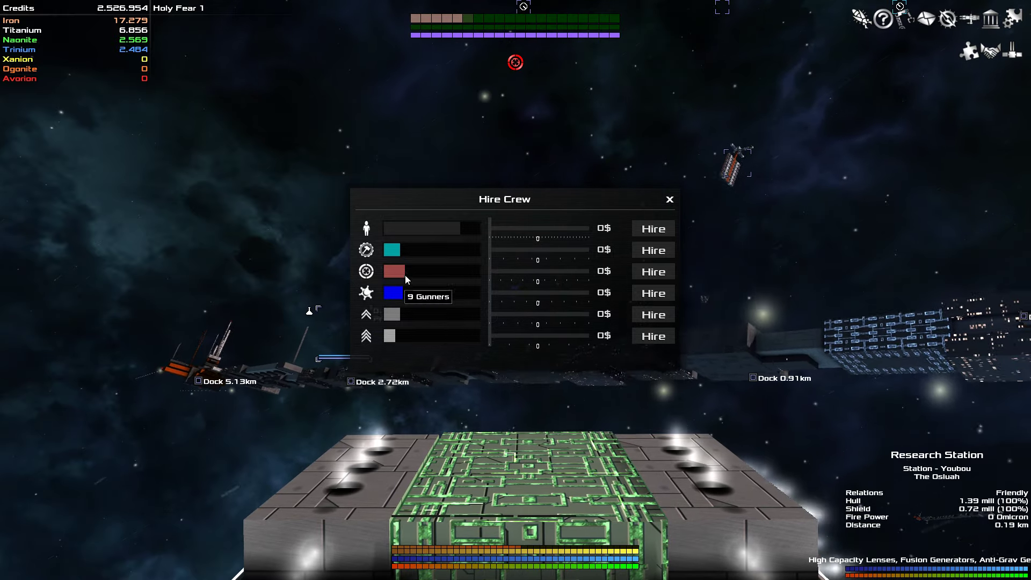
left_click(588, 271)
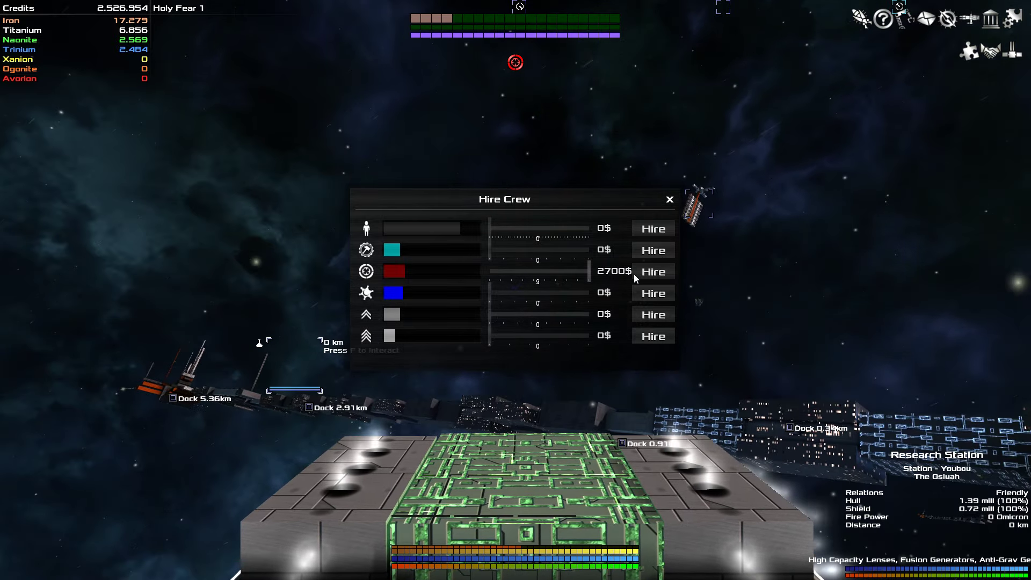
left_click(647, 273)
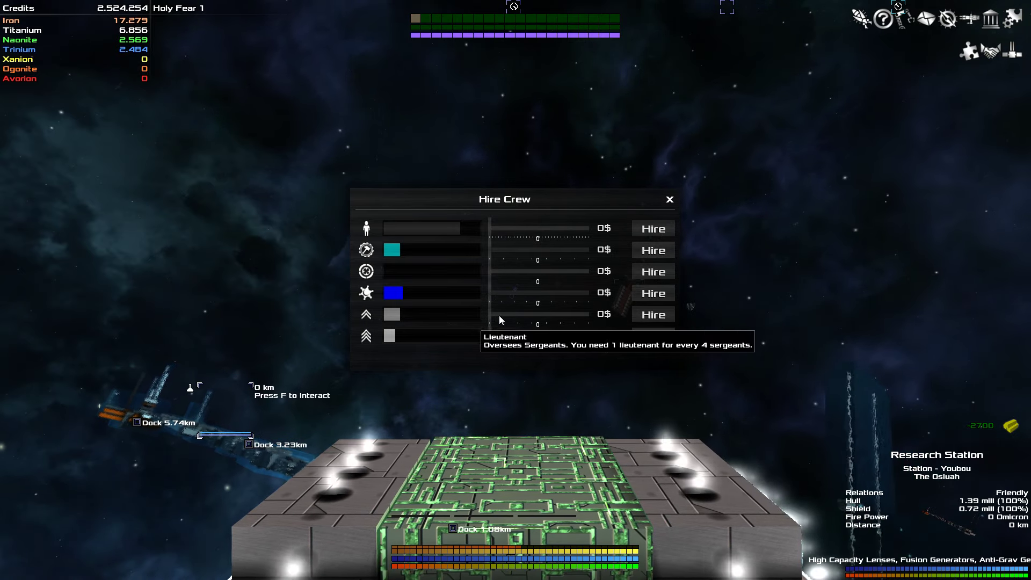
Step: Bring up the ship overview's crew list and morale beside the hiring window
left_click(993, 18)
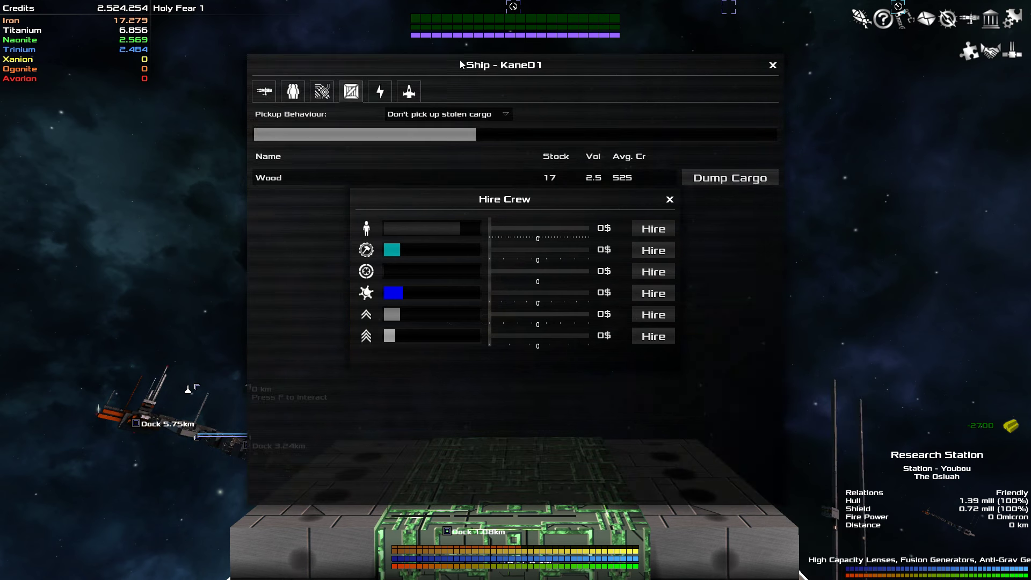
left_click_drag(262, 67, 136, 63)
left_click(174, 84)
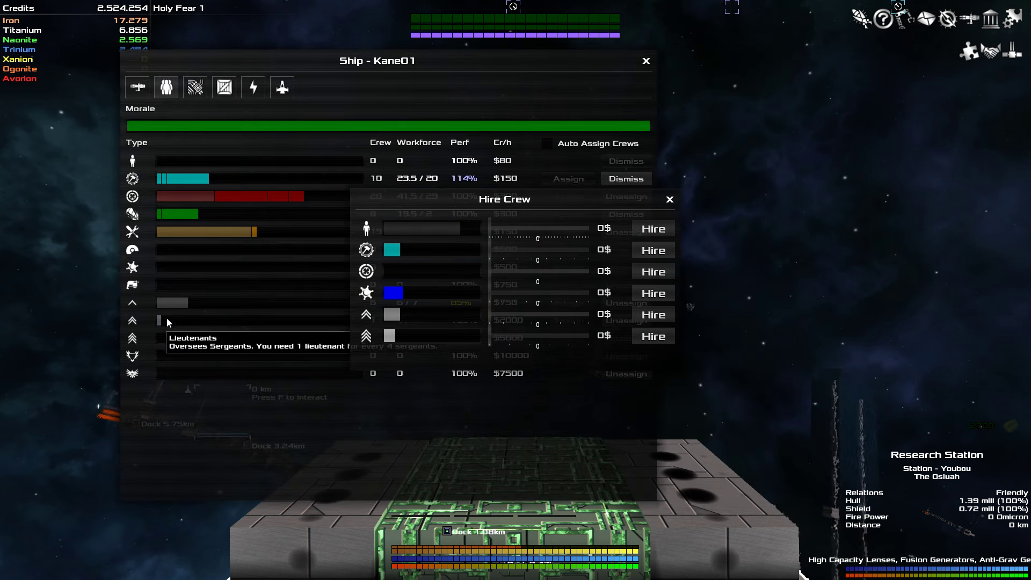
Step: Hire one lieutenant, then plan and cancel a batch of seven engineers
left_click(523, 318)
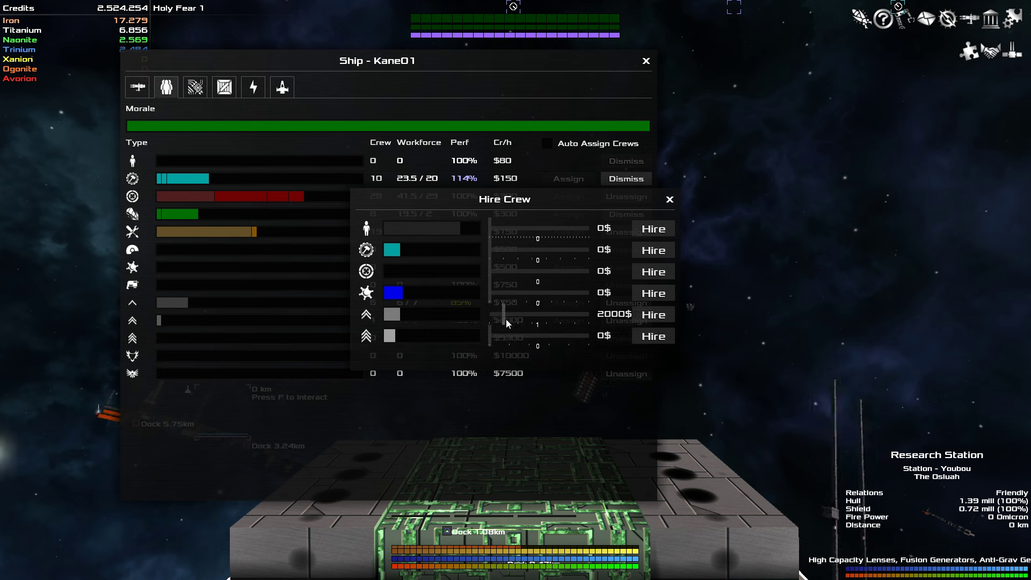
left_click(644, 318)
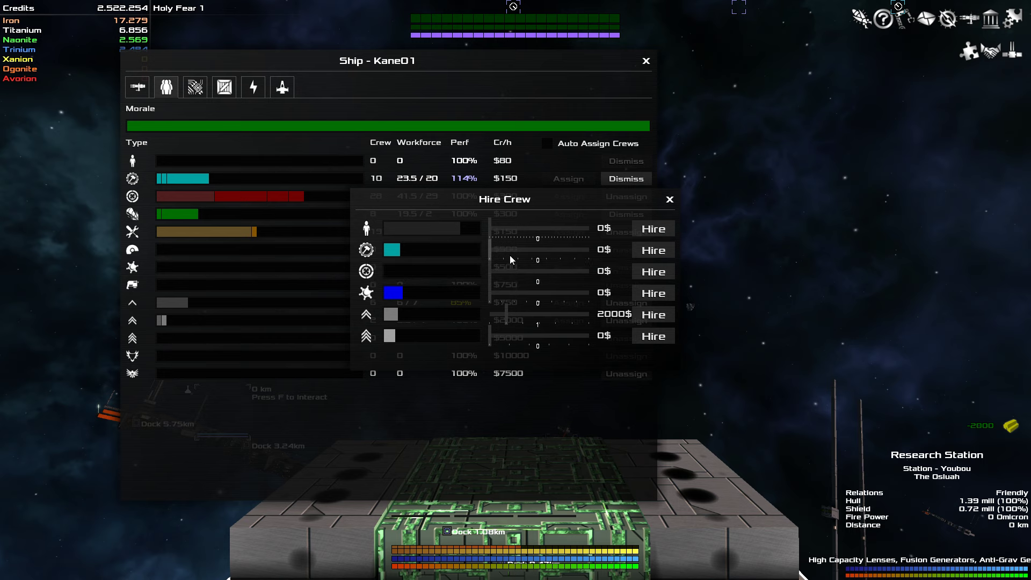
left_click_drag(510, 251, 588, 252)
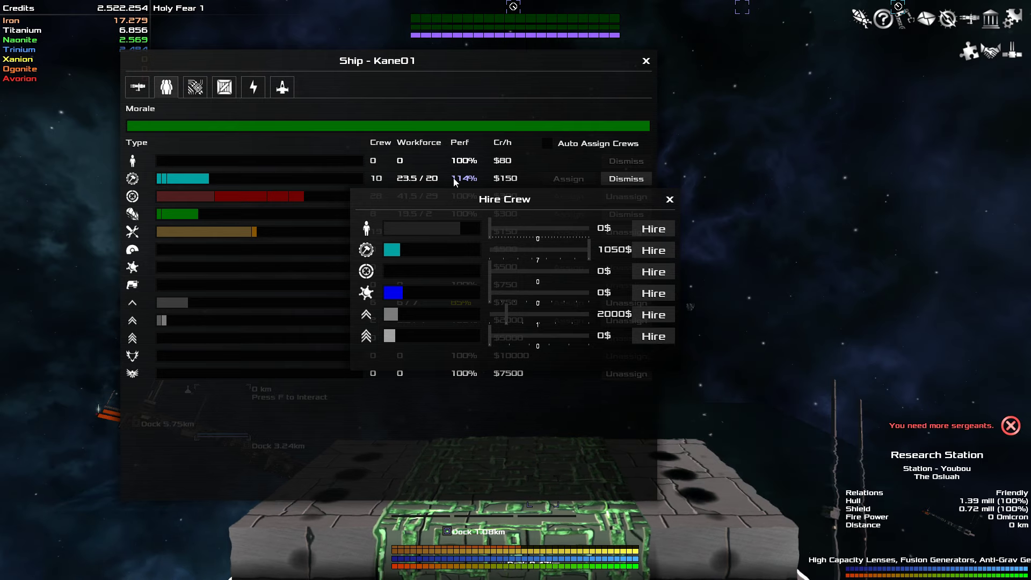
left_click_drag(497, 201, 846, 201)
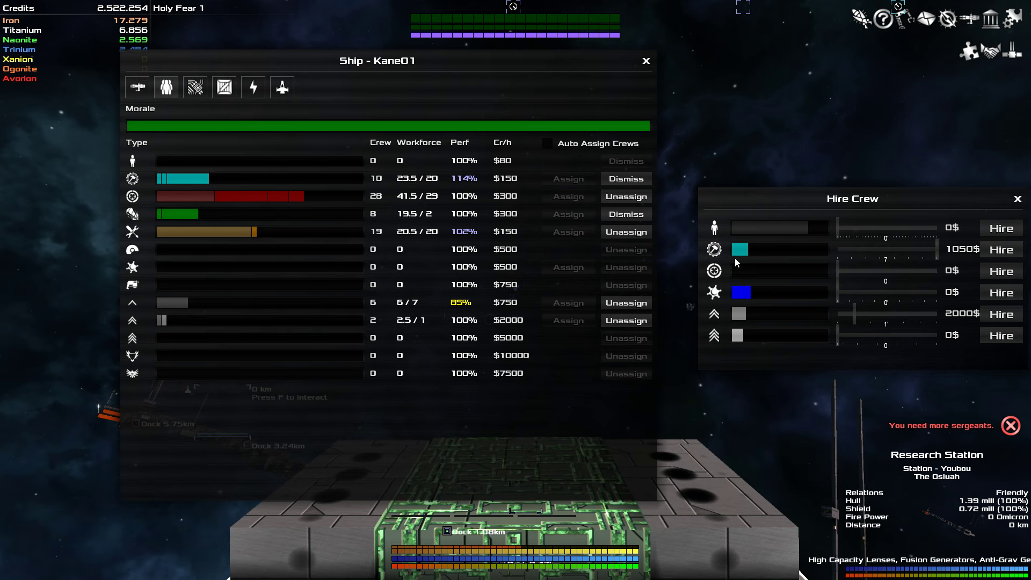
left_click_drag(937, 252, 838, 253)
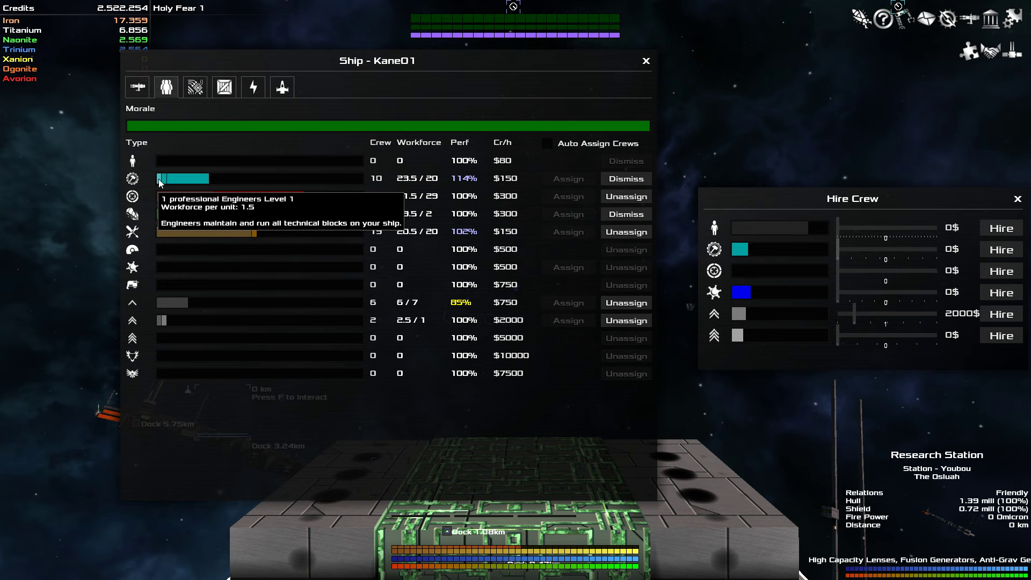
mouse_move(626, 197)
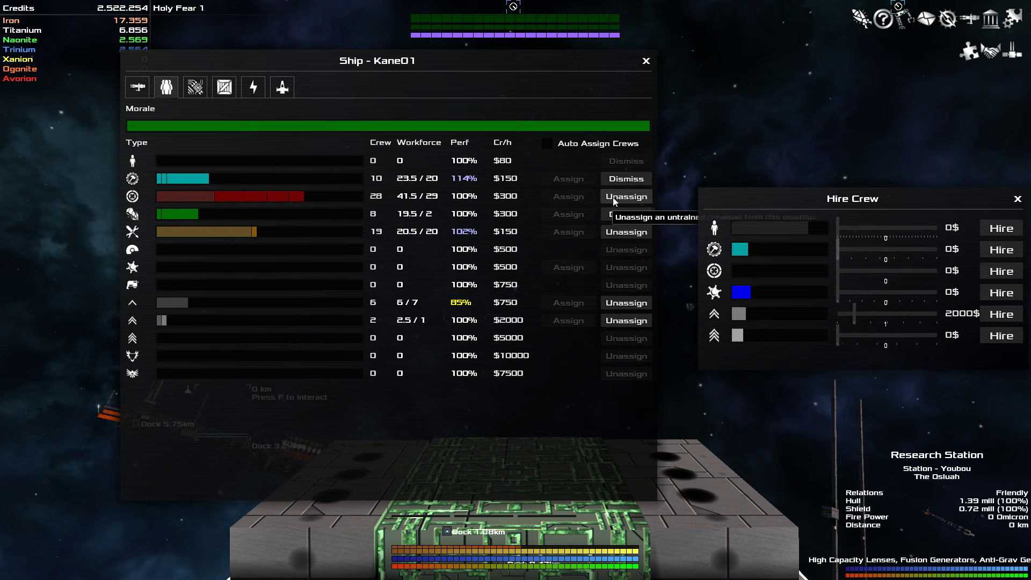
Step: Unassign crew from the overstaffed third role and fill the sergeant post to 7/7
left_click(614, 197)
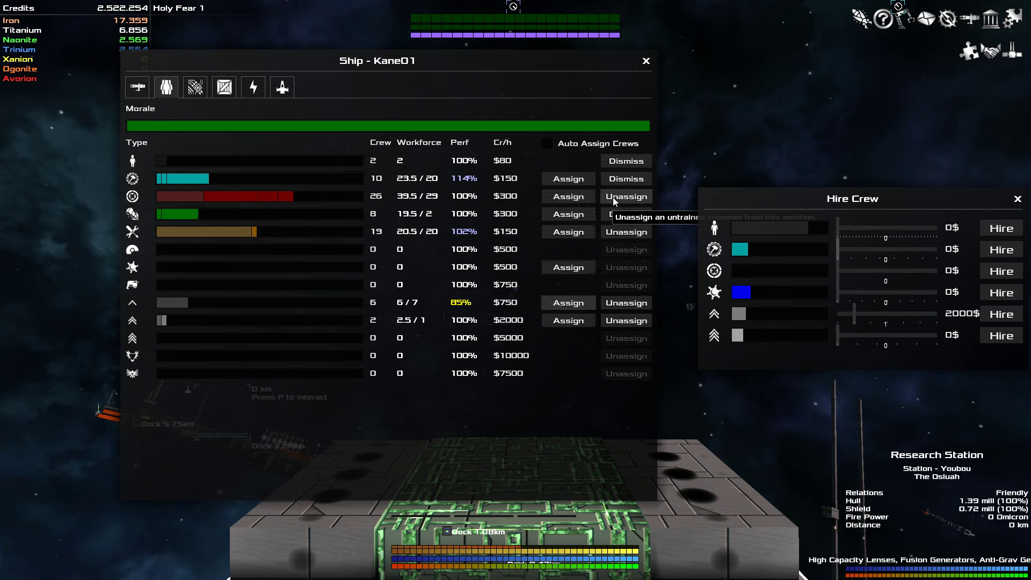
left_click(548, 307)
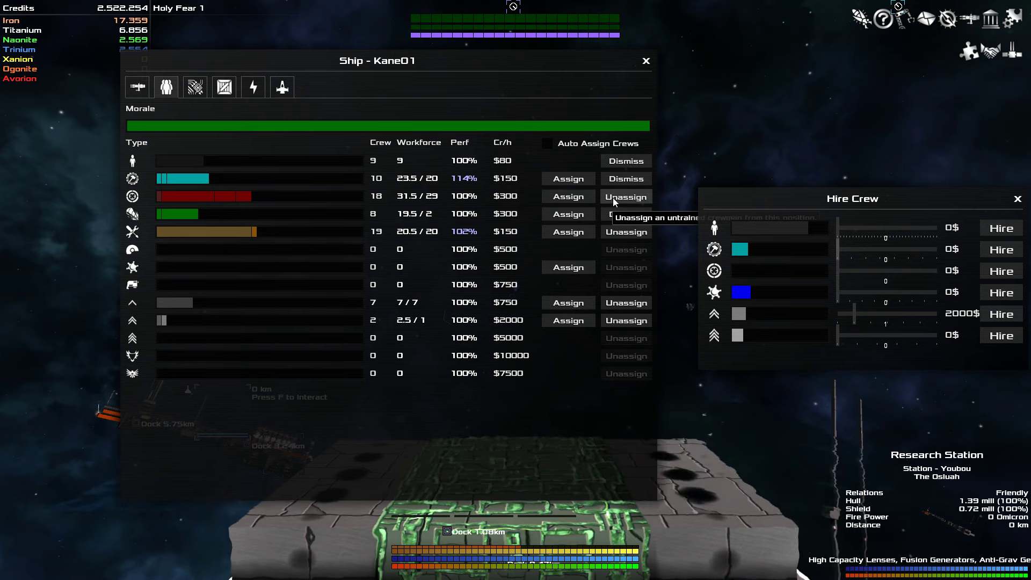
left_click(613, 197)
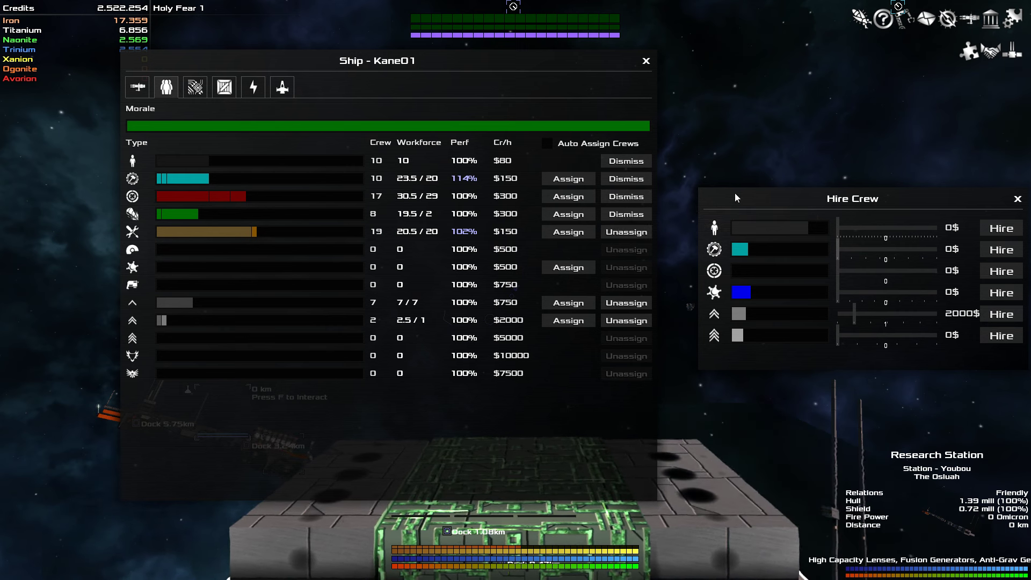
left_click_drag(735, 193, 709, 166)
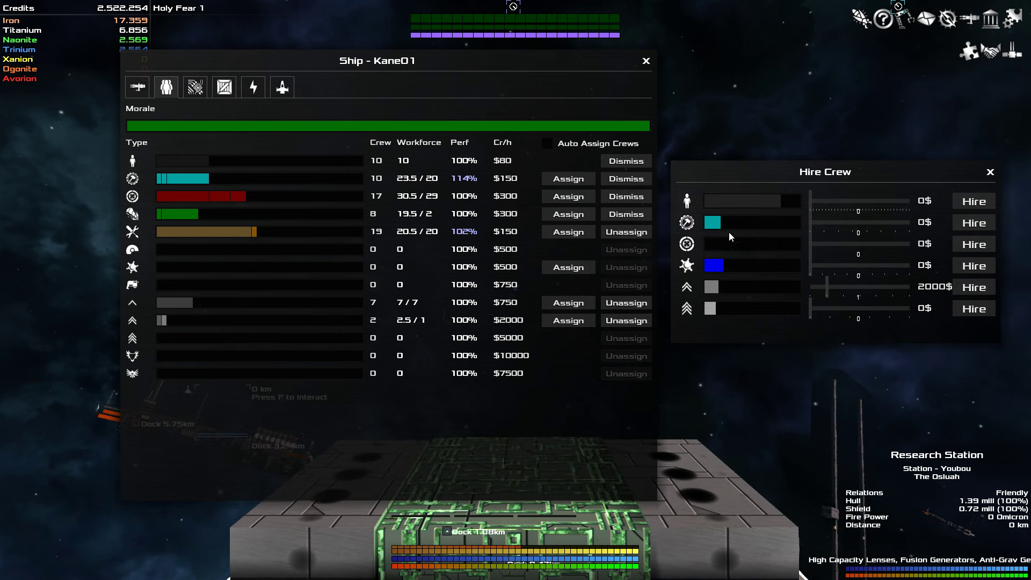
Step: Hire three engineers one at a time for 450 credits, then close the crew screens
left_click(853, 224)
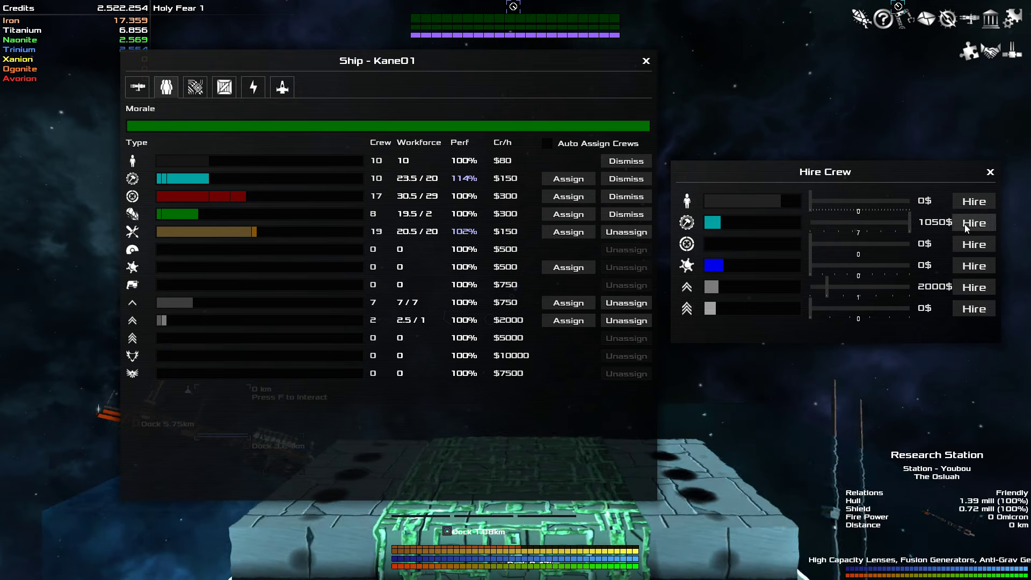
left_click(812, 224)
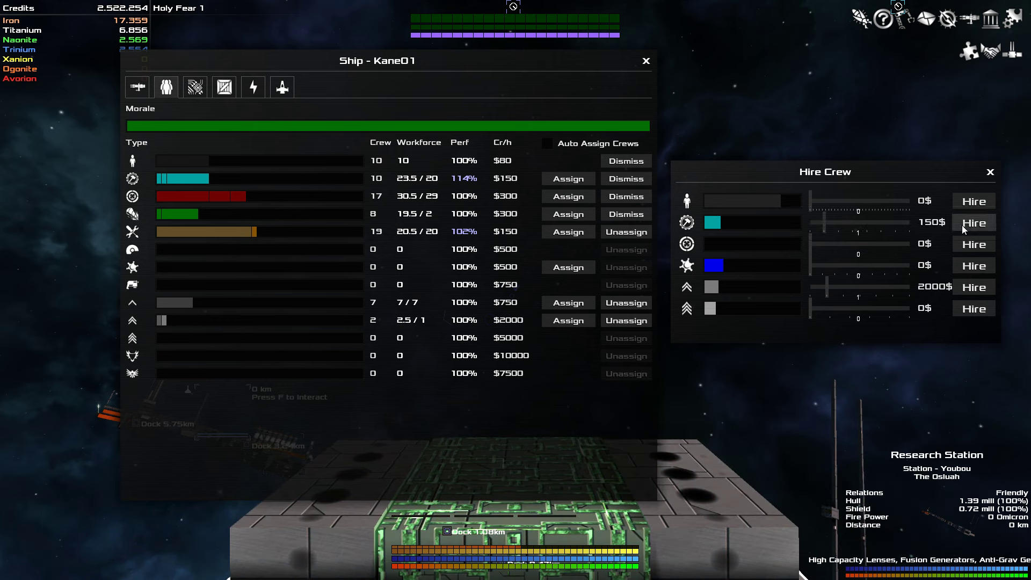
left_click(962, 225)
left_click(962, 225)
left_click(962, 224)
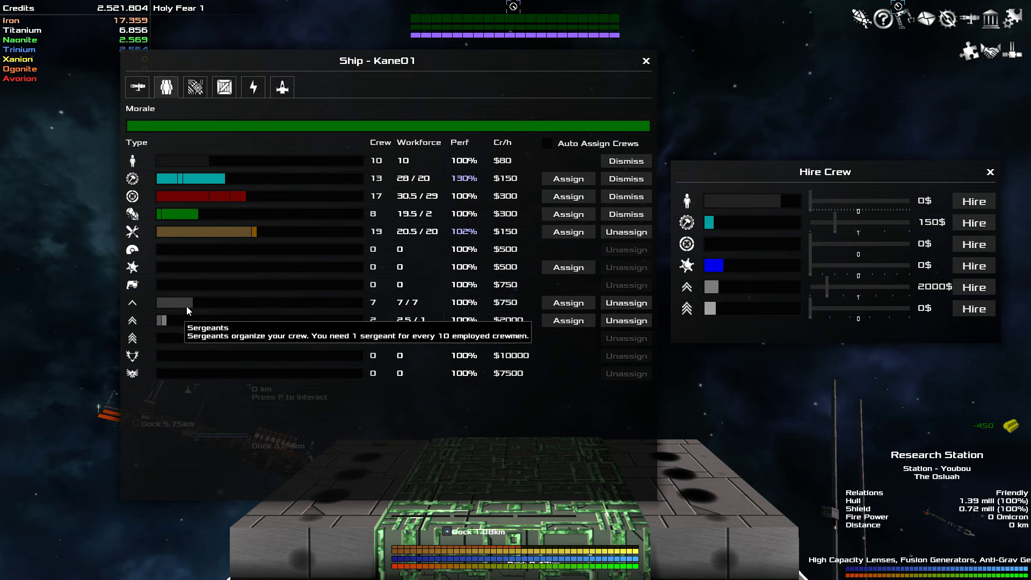
key("Escape")
key("Escape")
left_click_drag(516, 322, 516, 201)
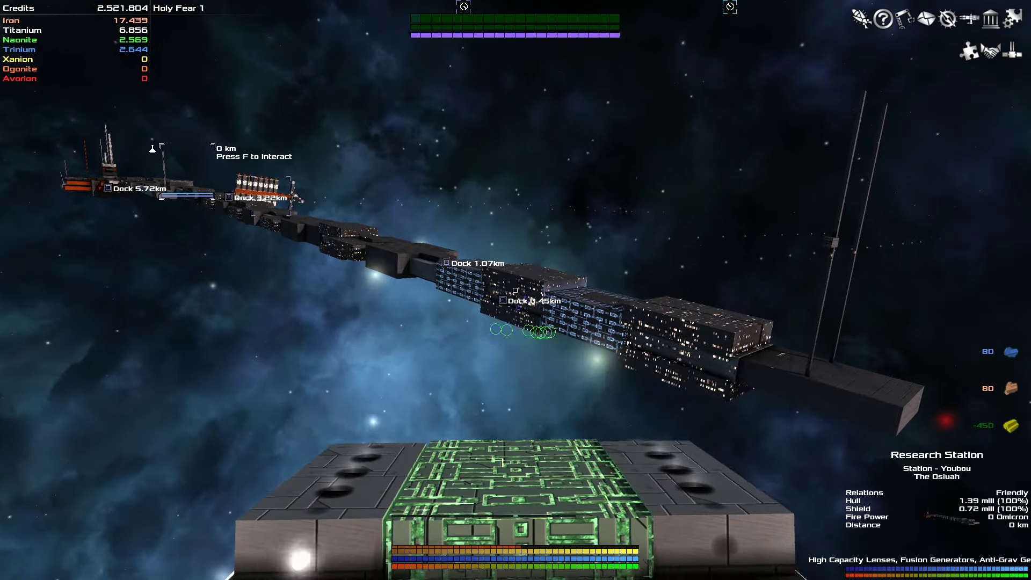
Step: At the Research Station, load five Energy to Shield Converters and research them into one uncommon converter
key("f")
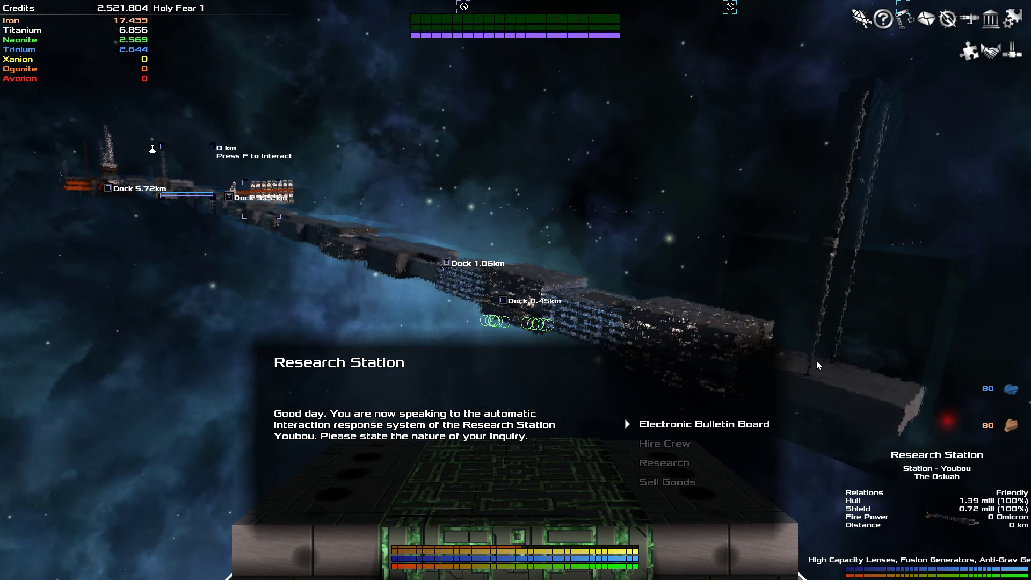
left_click(664, 463)
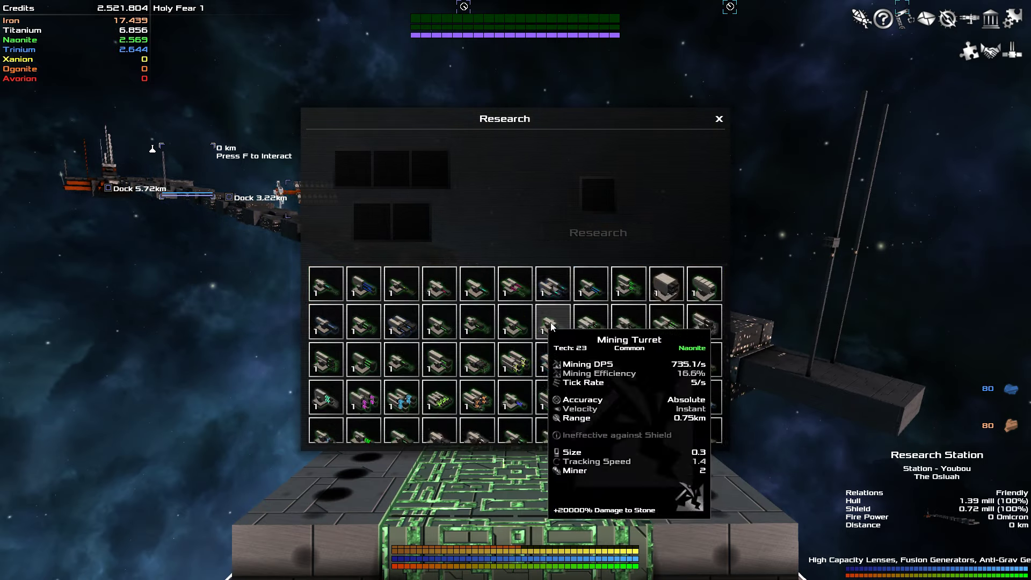
scroll(516, 354, "down", 5)
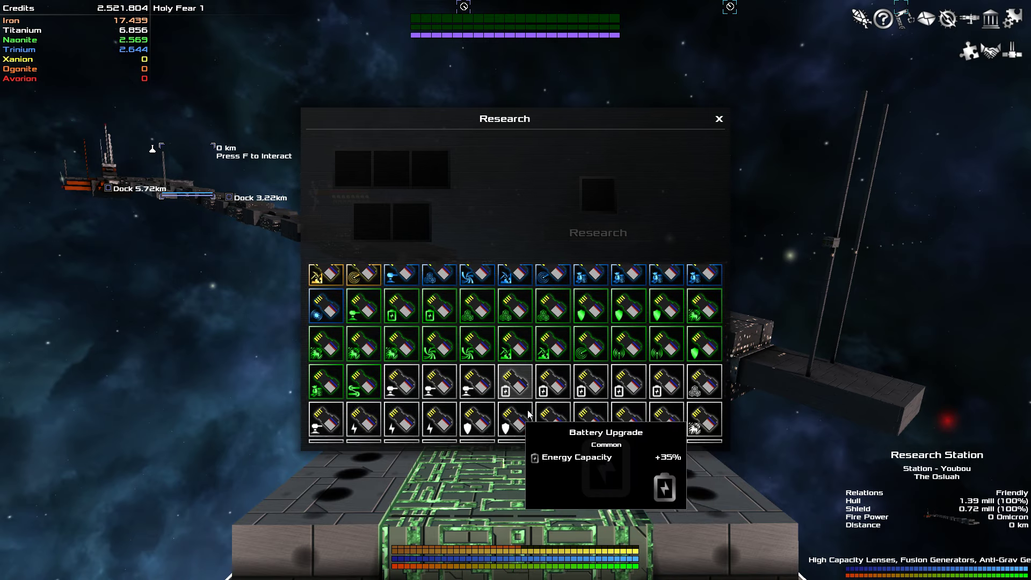
scroll(515, 386, "down", 3)
left_click_drag(476, 320, 354, 168)
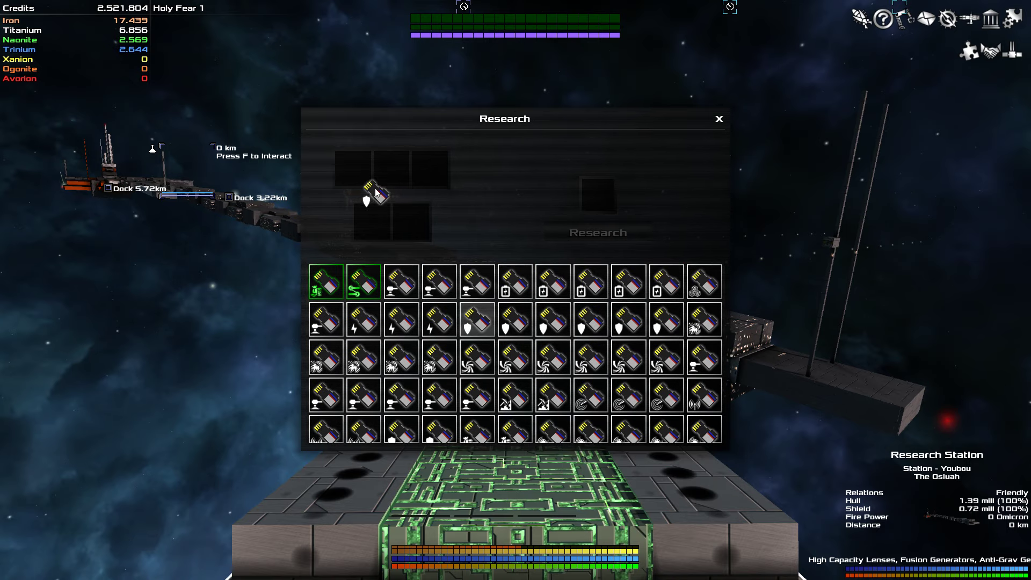
left_click_drag(515, 320, 427, 216)
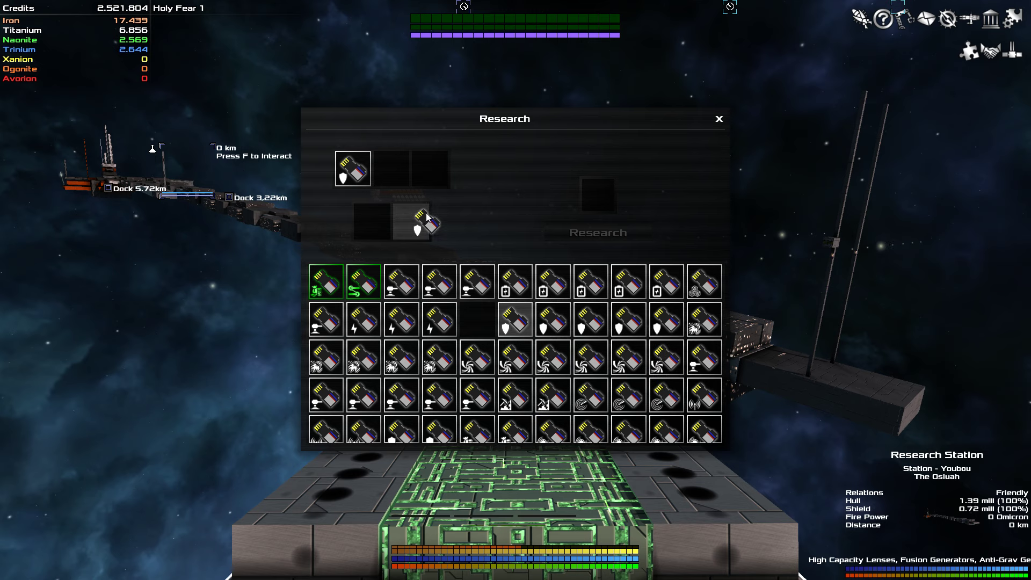
left_click_drag(553, 320, 430, 169)
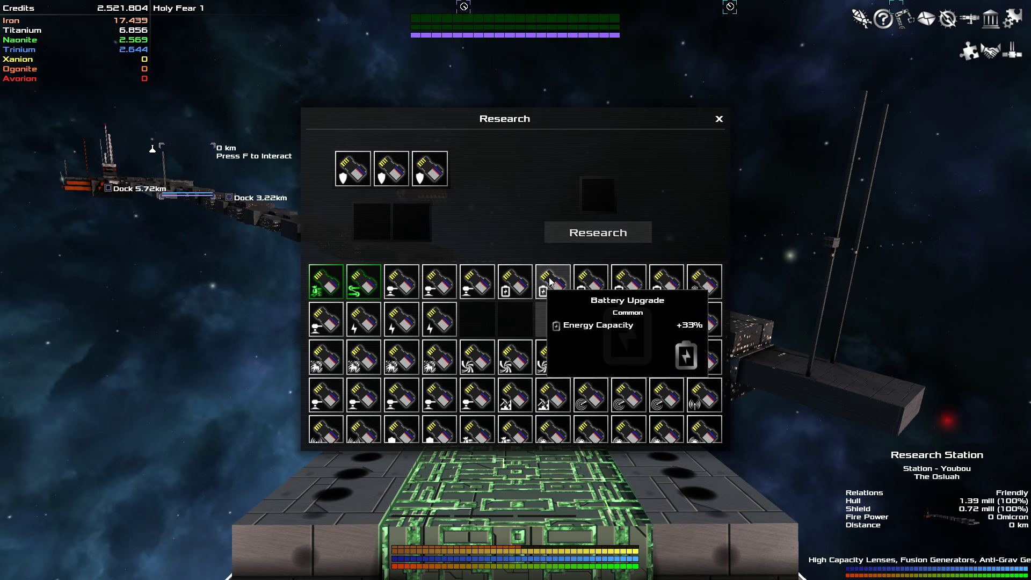
left_click_drag(586, 313, 369, 214)
left_click_drag(629, 322, 451, 248)
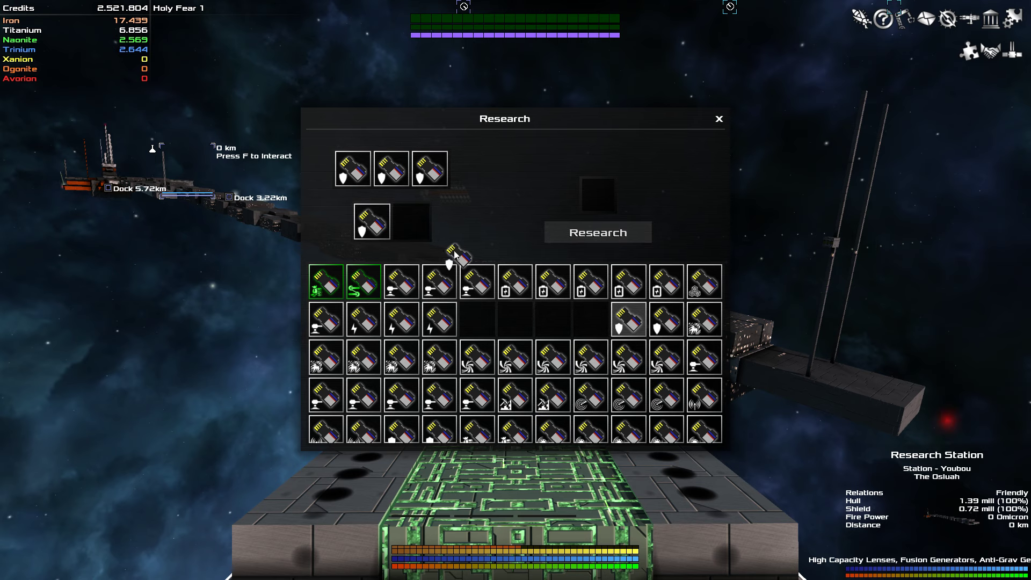
left_click_drag(629, 323, 398, 209)
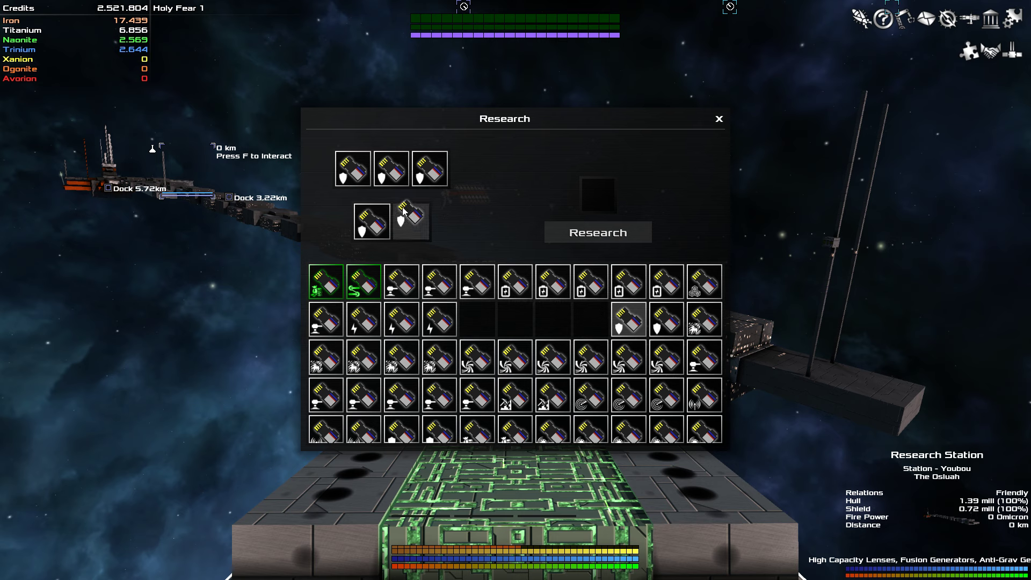
left_click(607, 239)
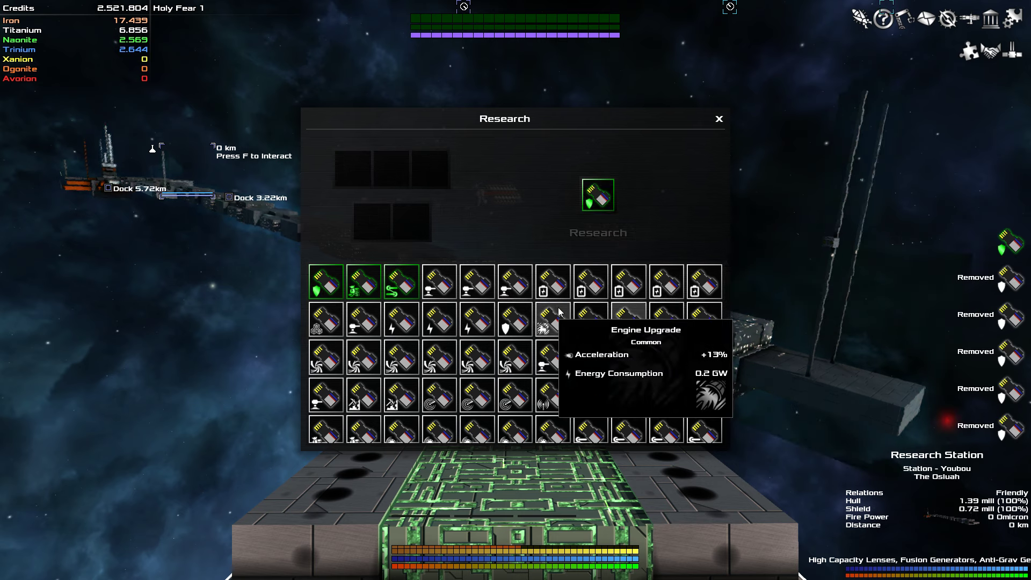
mouse_move(597, 195)
scroll(634, 348, "down", 3)
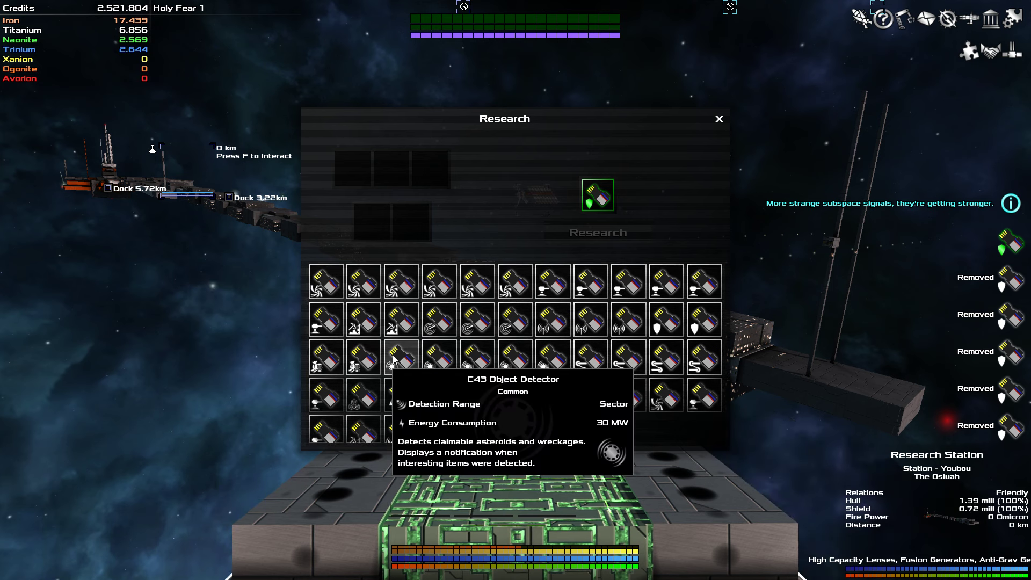
Step: Research five C43 Object Detector upgrades into a single better detector
left_click_drag(395, 359, 388, 331)
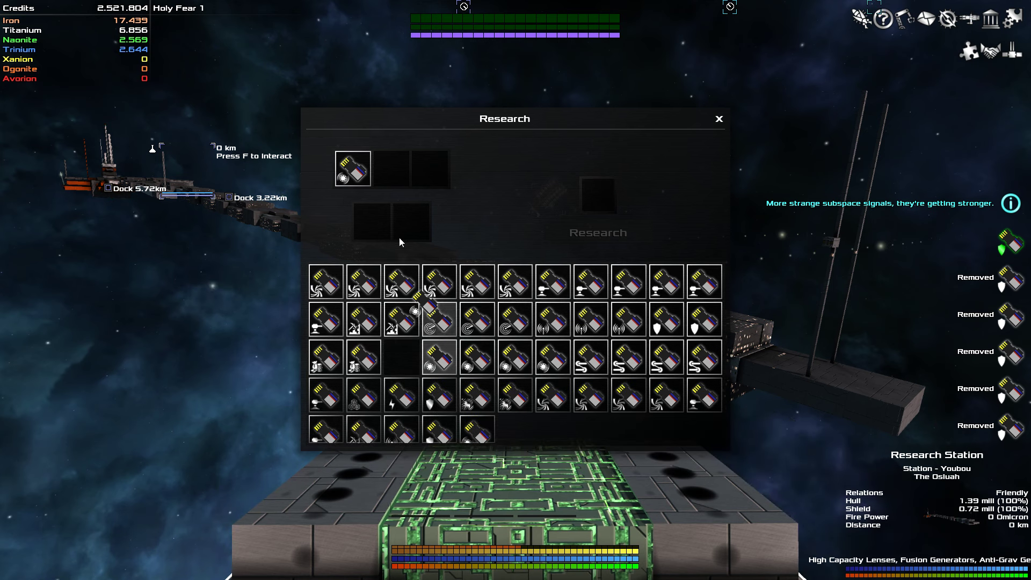
left_click_drag(439, 360, 391, 169)
left_click_drag(477, 360, 429, 169)
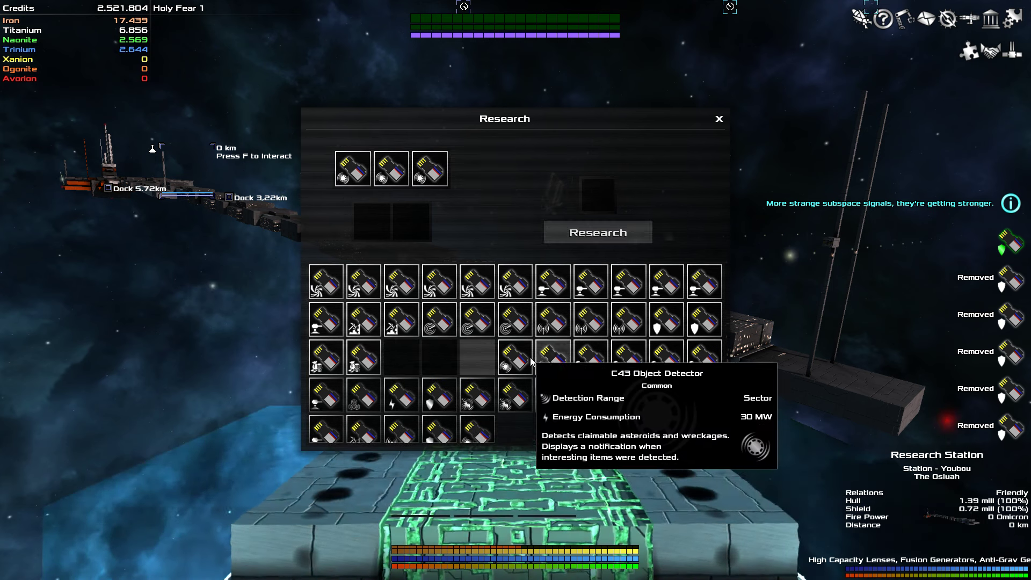
left_click_drag(515, 359, 372, 223)
left_click_drag(514, 322, 411, 222)
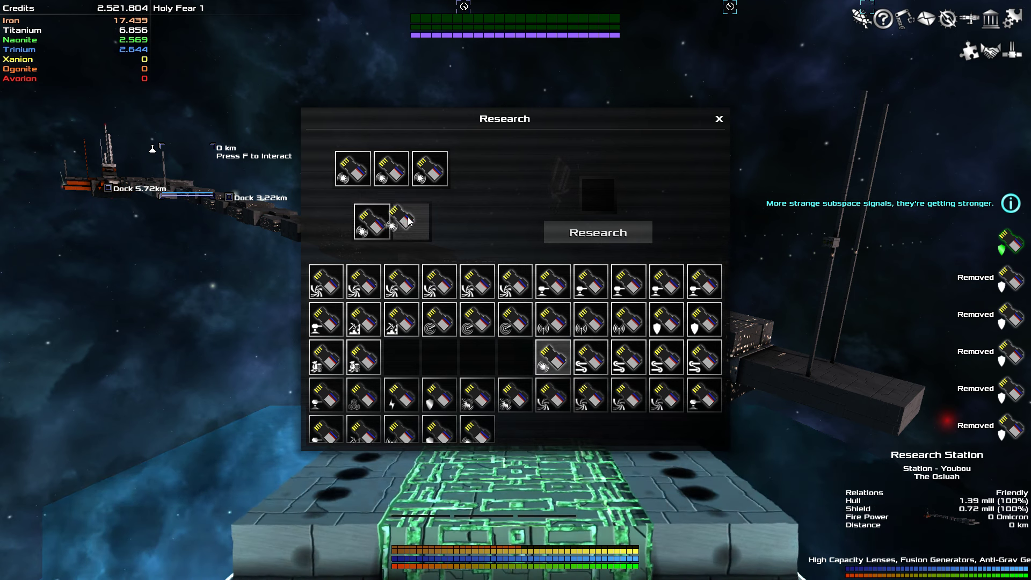
left_click(597, 232)
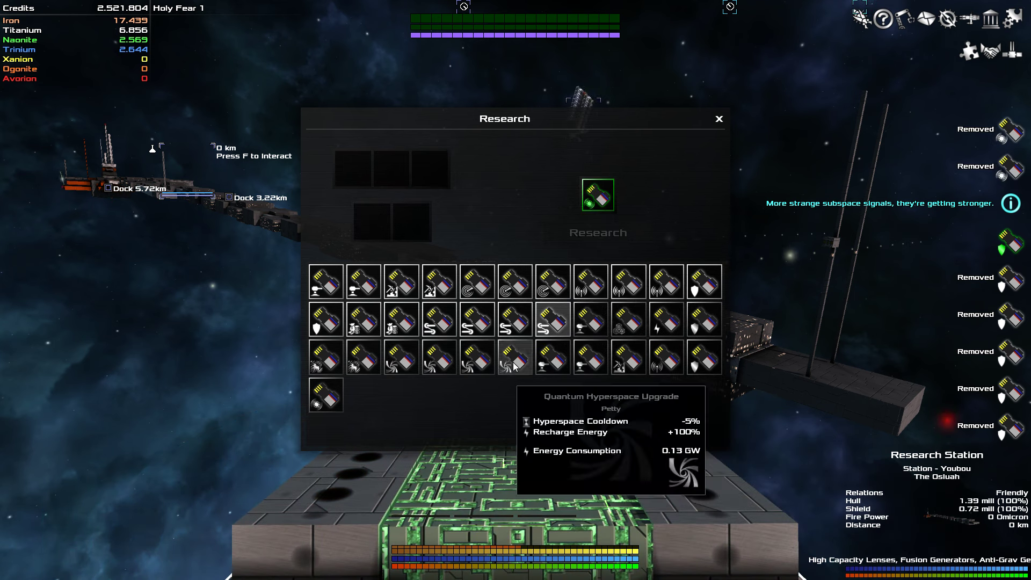
Step: Research a batch of hyperspace upgrades into one improved hyperspace upgrade
left_click_drag(515, 359, 410, 223)
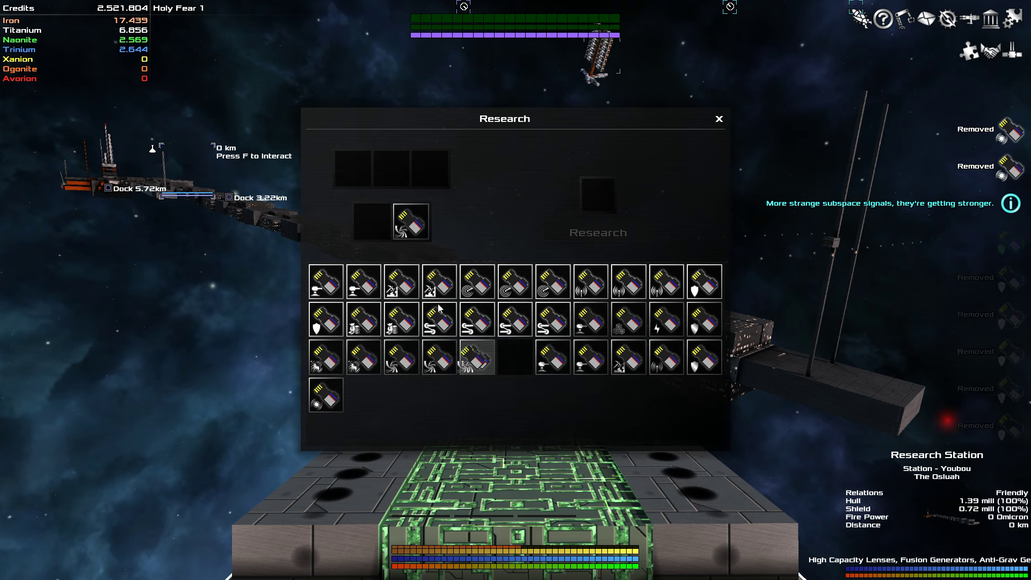
left_click_drag(477, 360, 371, 223)
left_click_drag(440, 360, 449, 199)
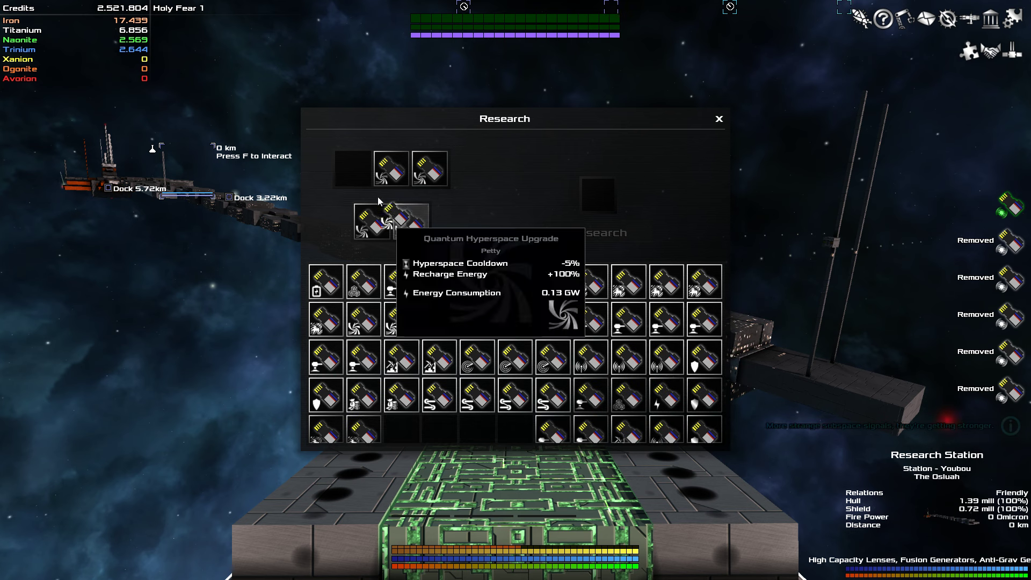
left_click_drag(553, 320, 353, 169)
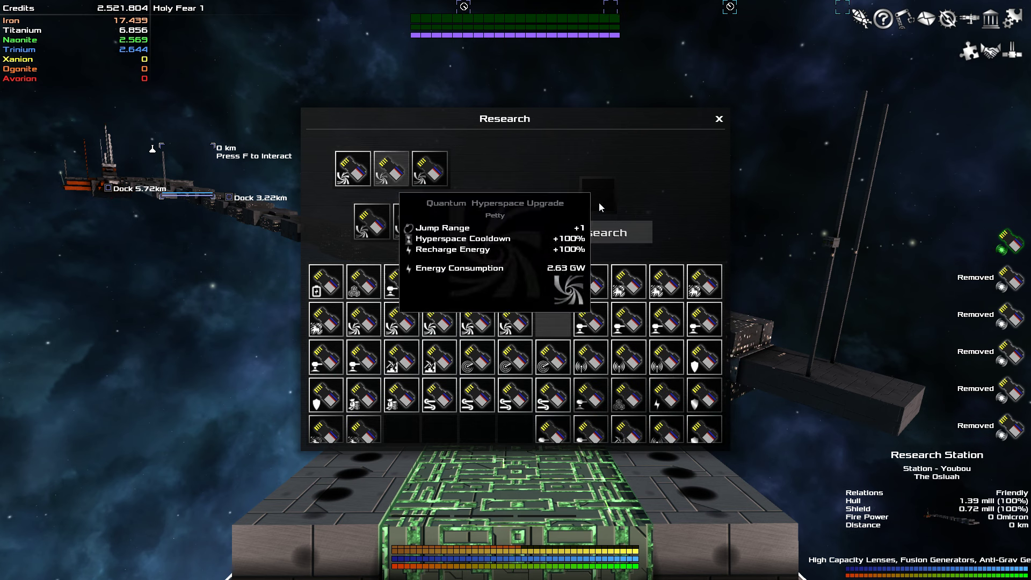
left_click(599, 233)
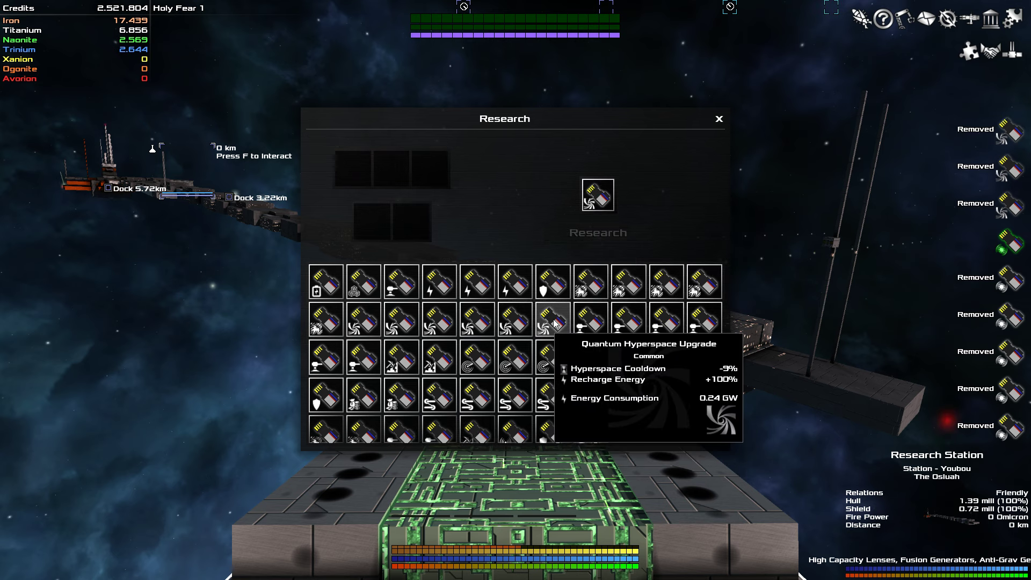
Step: Research another batch of five matching upgrades into a new item
left_click_drag(628, 431, 415, 214)
left_click_drag(515, 321, 372, 222)
left_click_drag(473, 323, 430, 169)
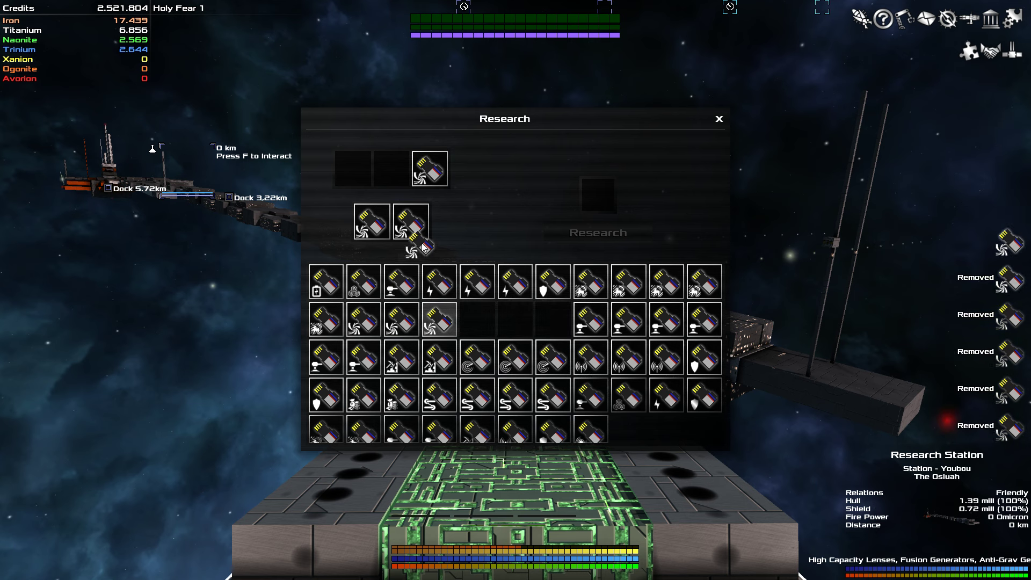
left_click_drag(423, 242, 391, 168)
left_click_drag(401, 320, 353, 169)
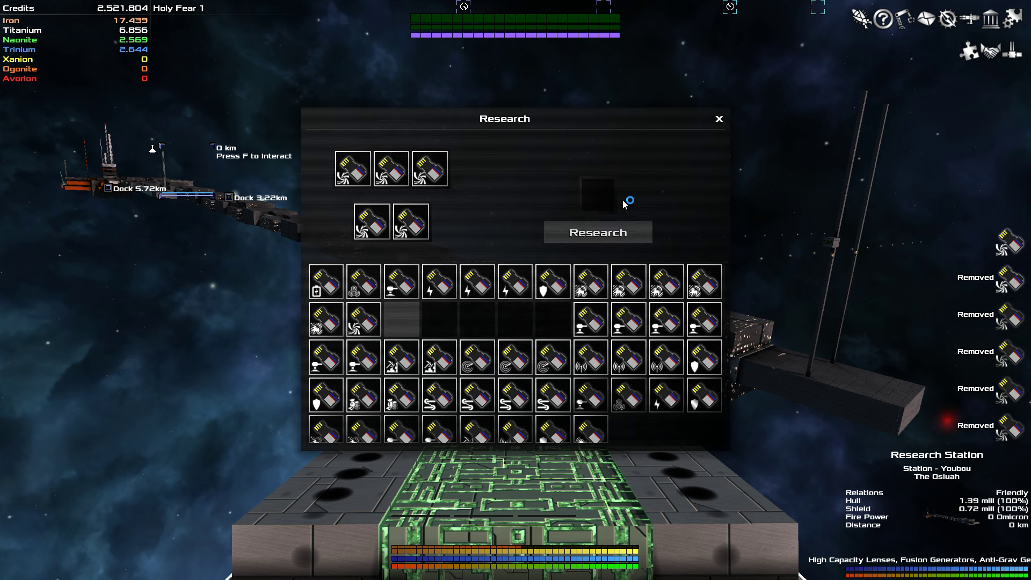
left_click(619, 230)
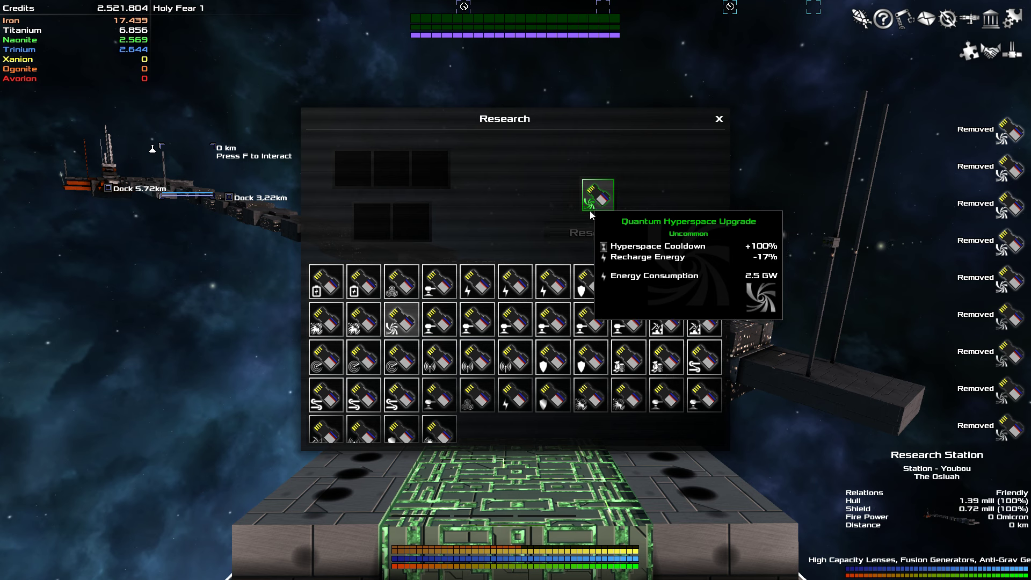
Step: Collect the result, fill a new five-upgrade batch and research it
left_click(598, 196)
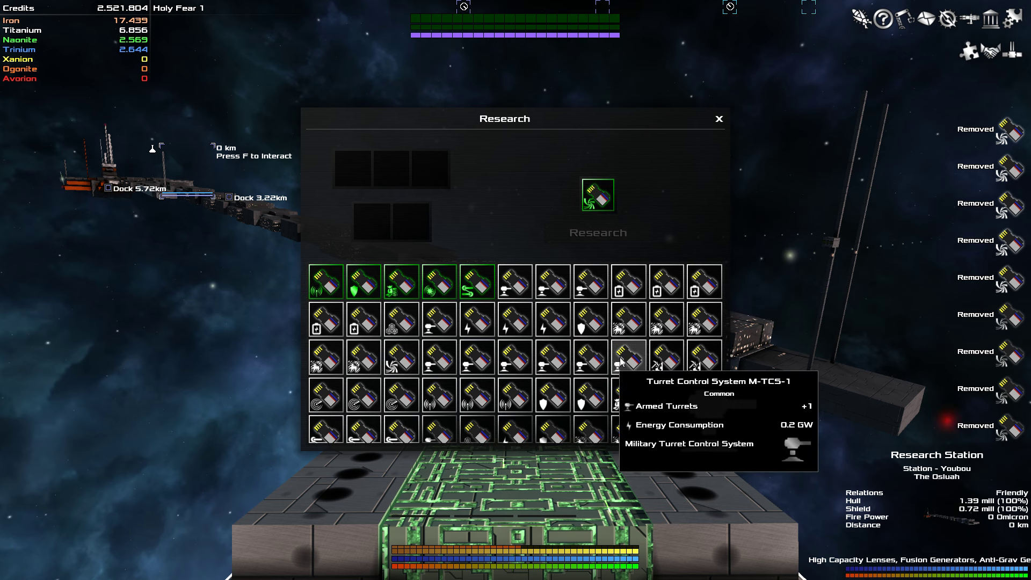
left_click(629, 359)
left_click(590, 357)
left_click(553, 357)
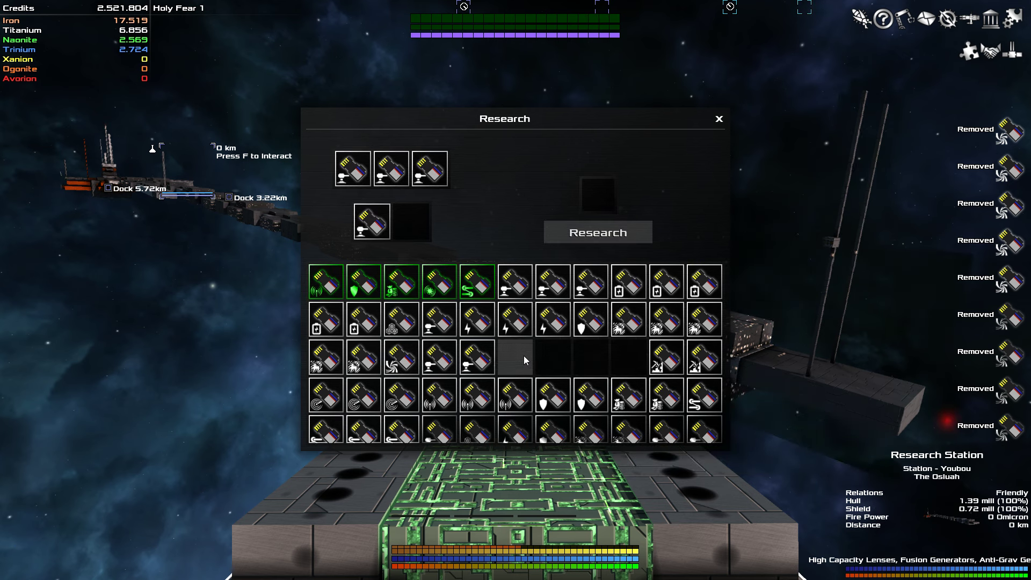
left_click(516, 357)
left_click(477, 357)
left_click(578, 234)
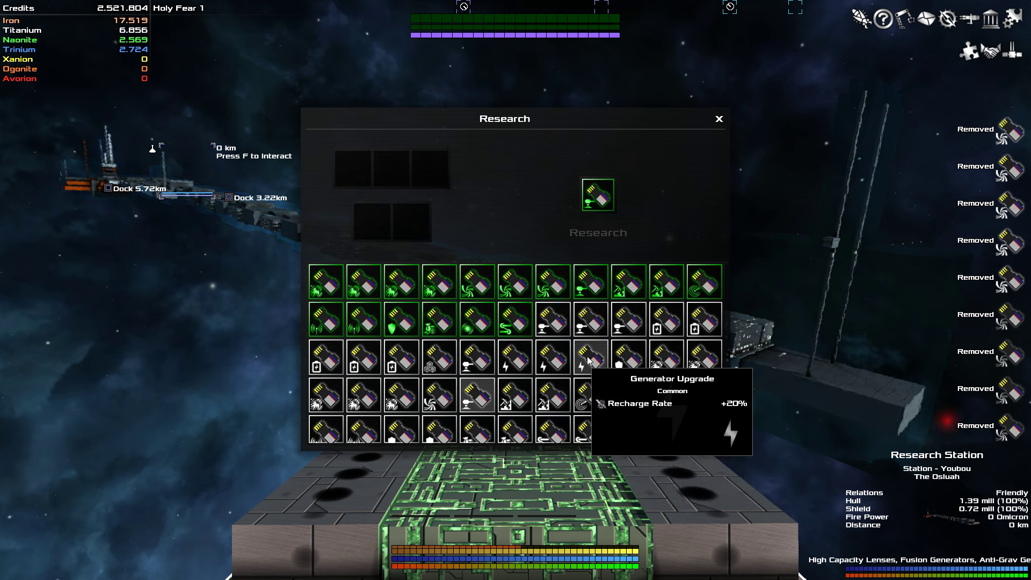
Step: Research the last result with three upgrades and two battery upgrades into an uncommon battery upgrade
left_click(597, 196)
left_click(591, 358)
left_click(554, 357)
left_click(515, 357)
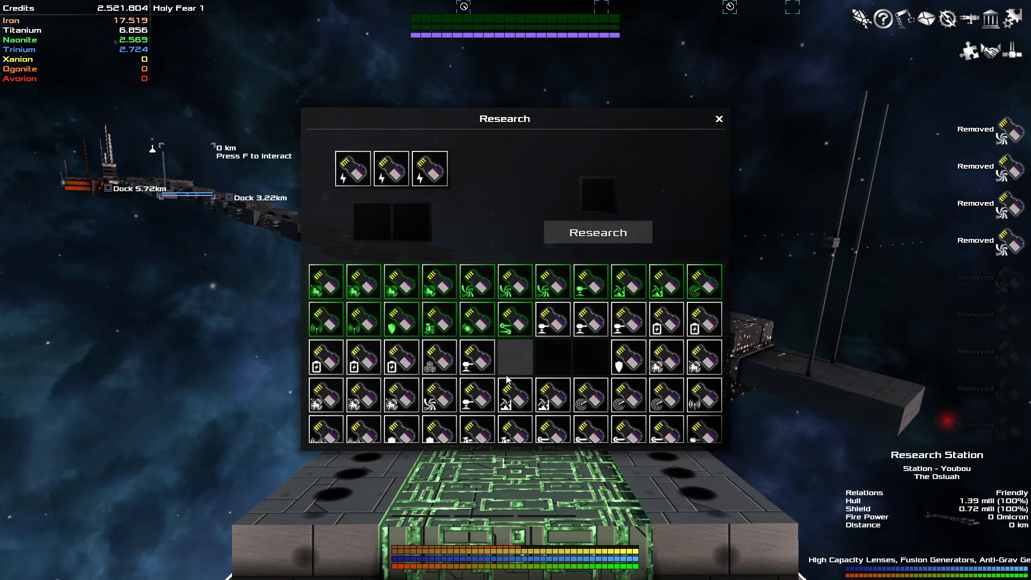
left_click(400, 357)
left_click(362, 357)
left_click(599, 233)
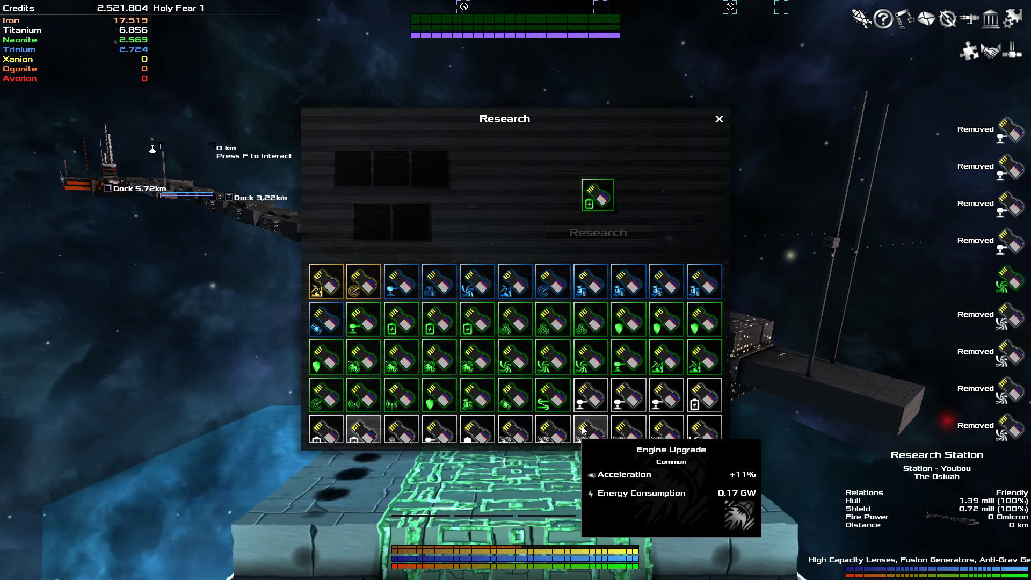
Step: Research the result with more upgrades and two shield upgrades into a rare Quantum Hyperspace Upgrade
left_click(598, 196)
left_click(591, 357)
left_click(532, 358)
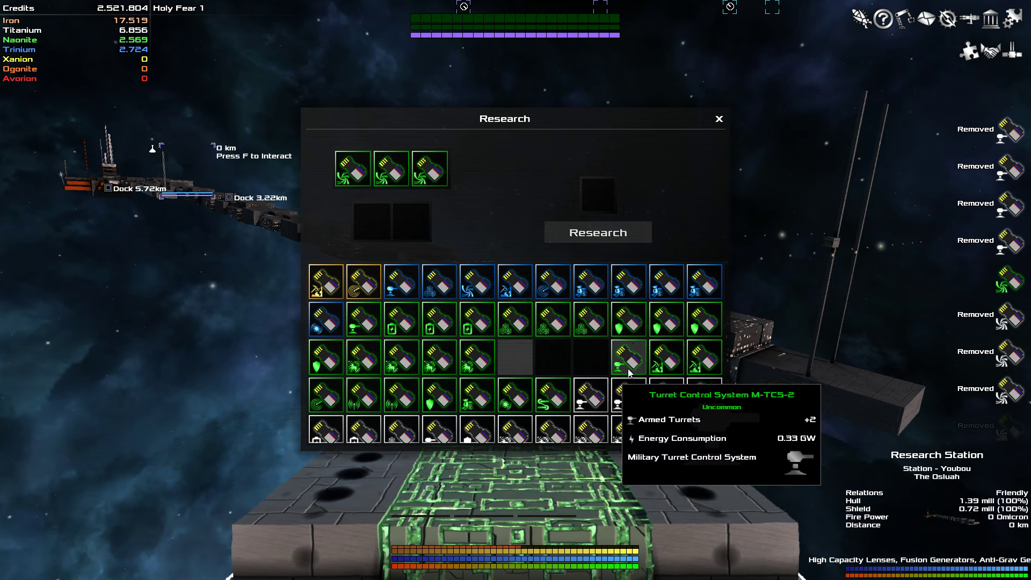
left_click(629, 320)
left_click(665, 321)
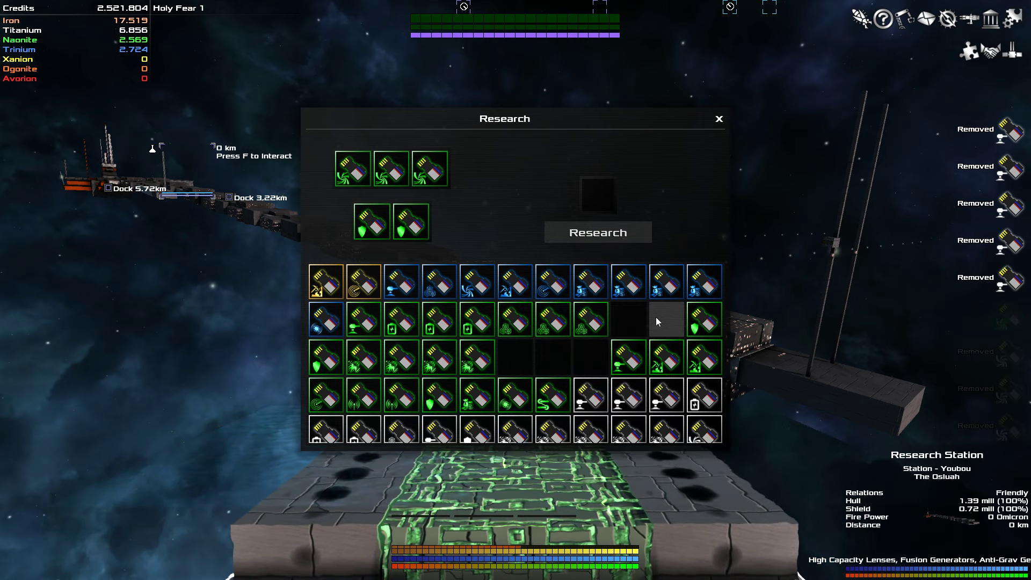
left_click(598, 233)
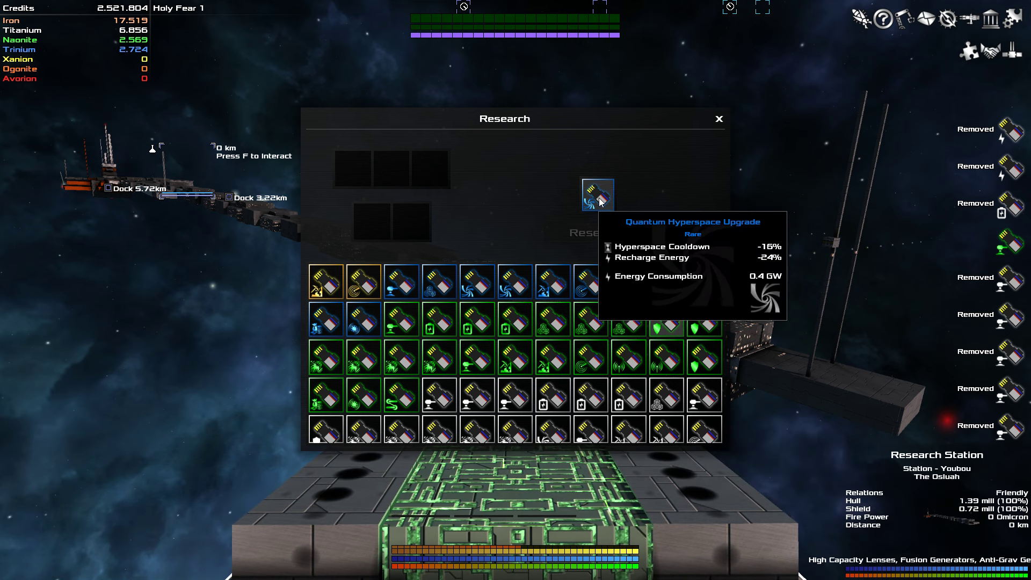
scroll(623, 387, "down", 3)
scroll(623, 403, "down", 3)
scroll(623, 419, "down", 1)
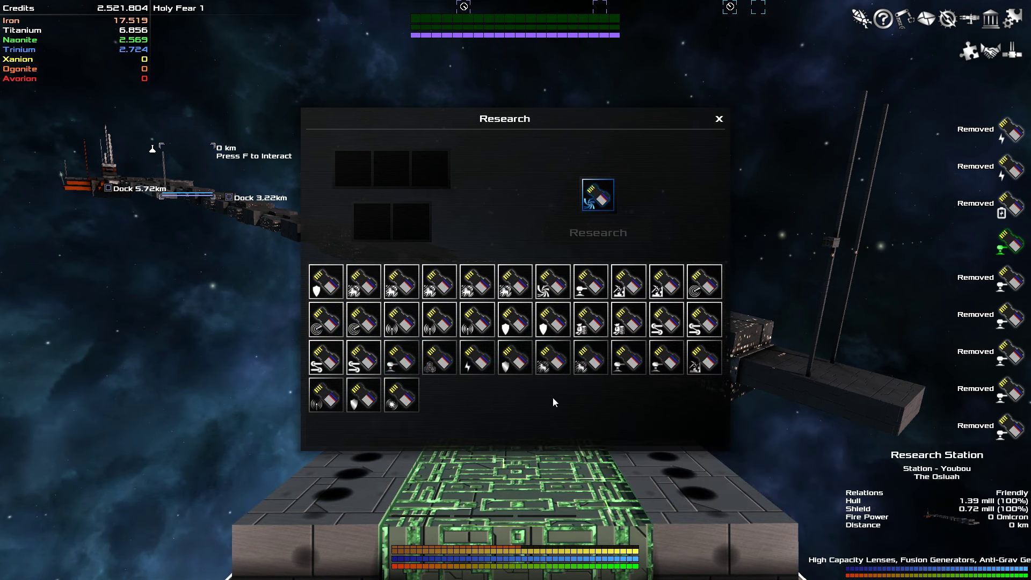
Step: Research two batches built from leftover common upgrades at the bottom of the inventory
left_click(401, 396)
left_click(363, 395)
left_click(325, 395)
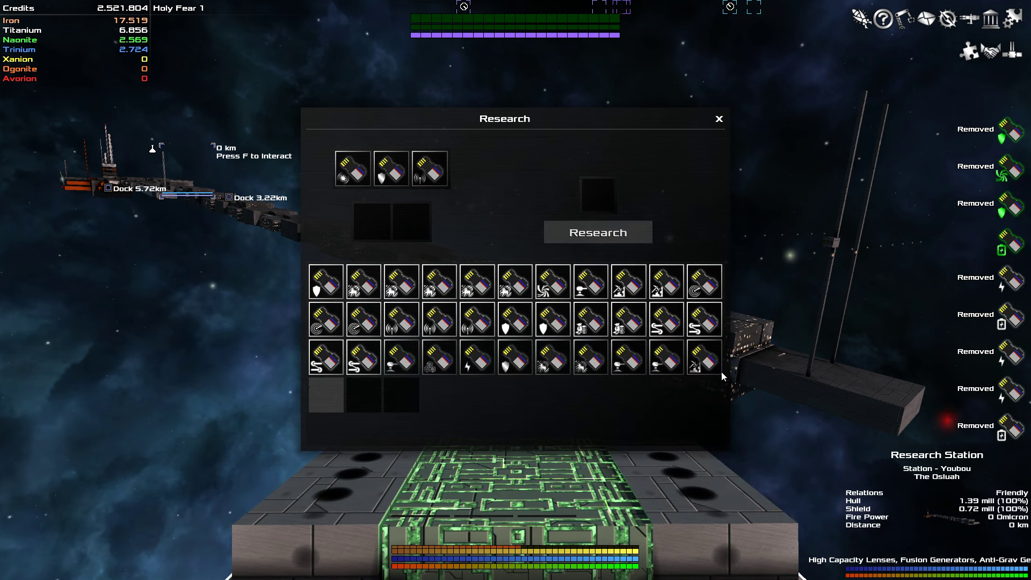
left_click(598, 232)
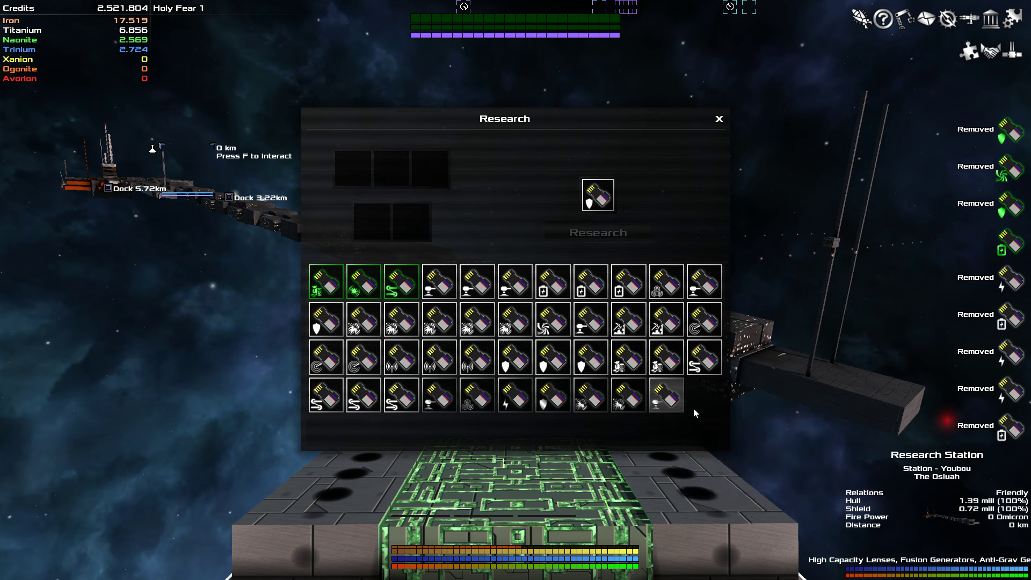
left_click(631, 401)
left_click(591, 395)
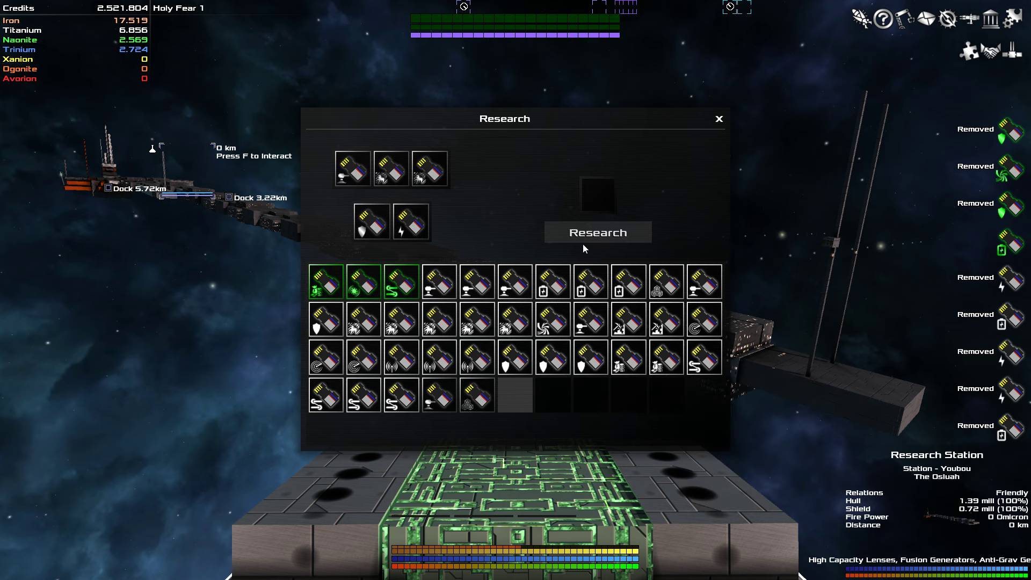
left_click(597, 232)
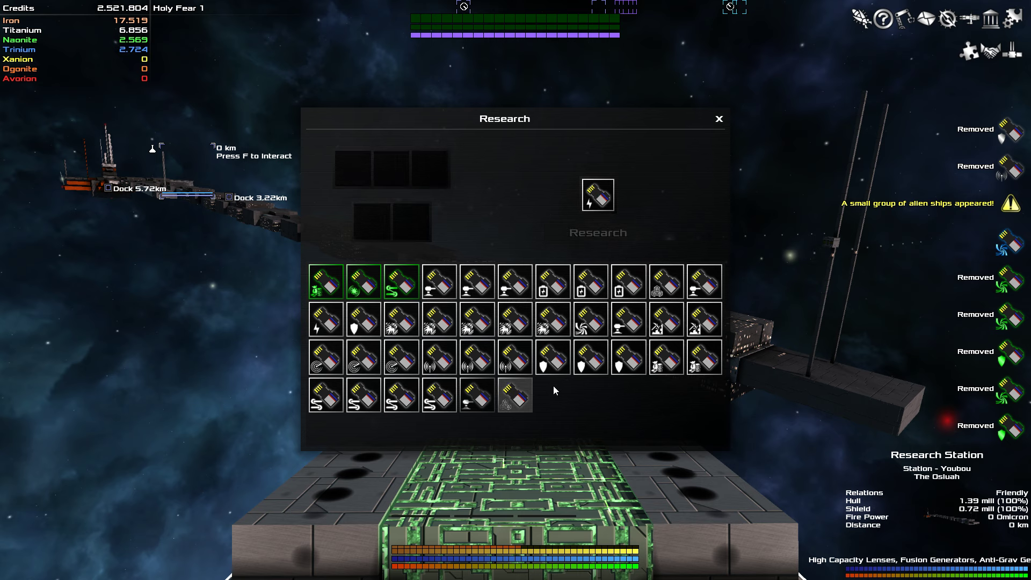
Step: Load five leftover upgrades and research them into a better one
left_click(515, 396)
left_click(477, 395)
left_click(438, 395)
left_click(400, 395)
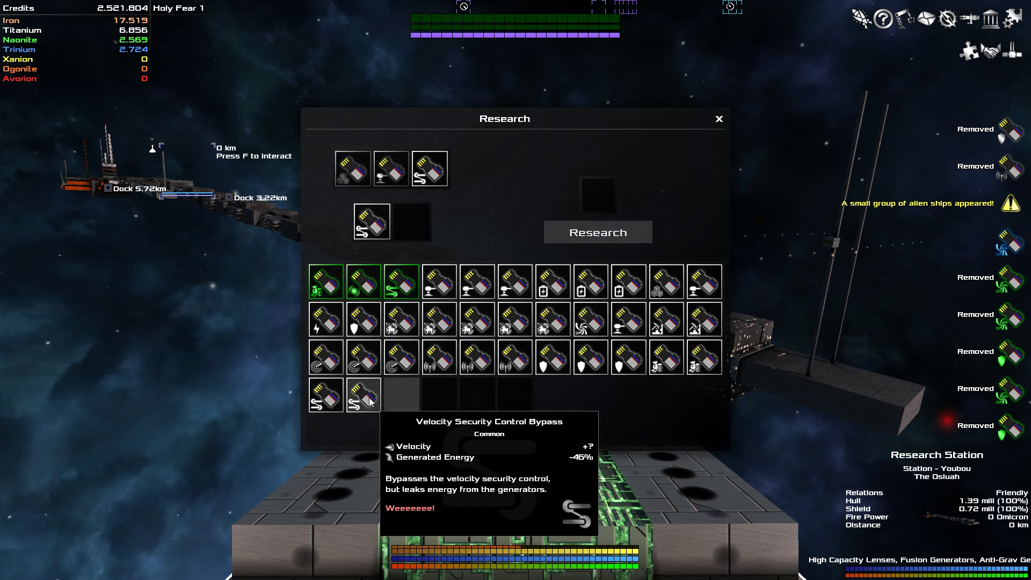
left_click(362, 396)
left_click(597, 232)
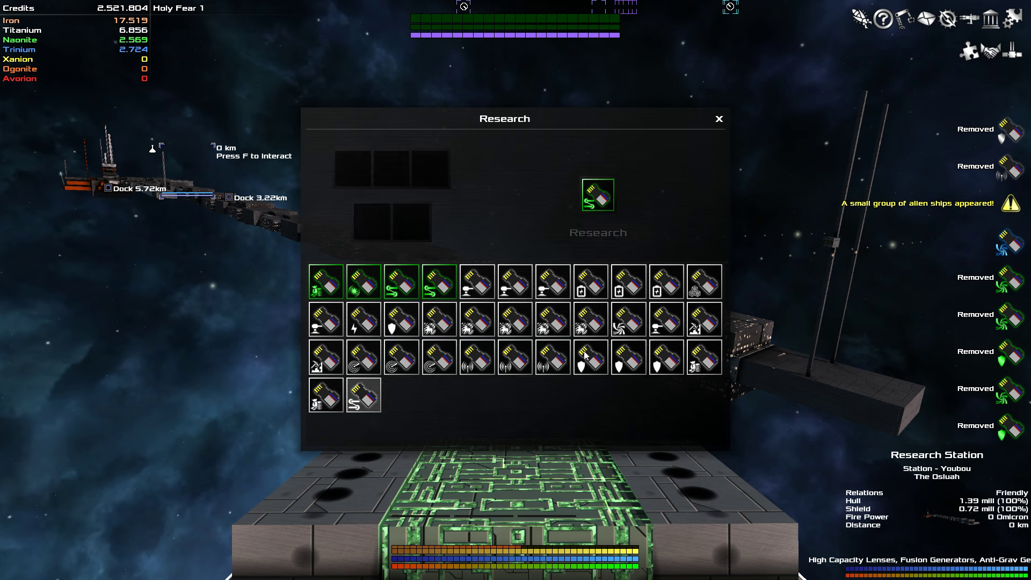
Step: Build the next five-upgrade batch from leftovers and research it
left_click(362, 396)
left_click(326, 396)
left_click(704, 358)
left_click(666, 359)
left_click(627, 358)
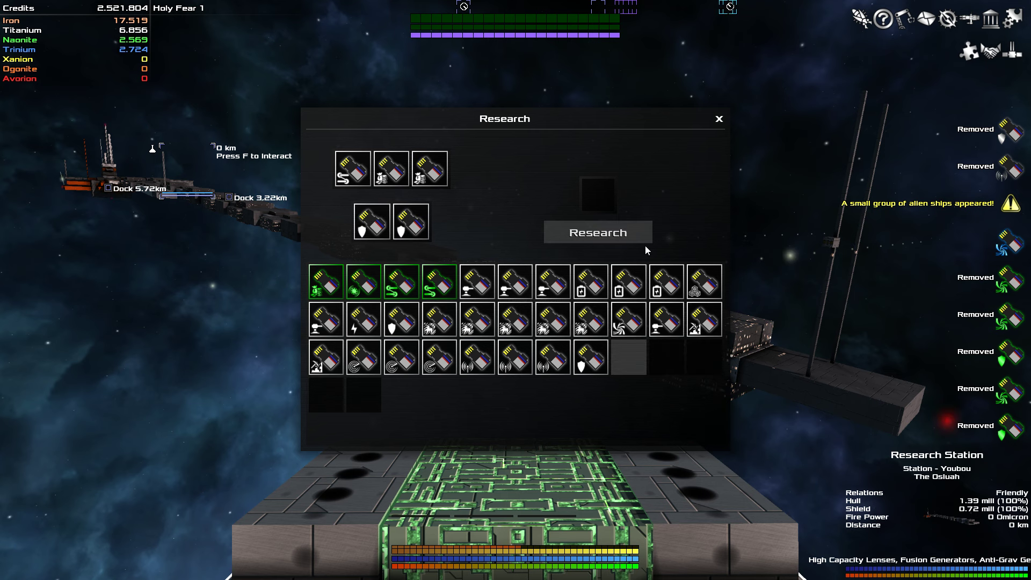
left_click(598, 233)
Step: Load another five leftover upgrades and research the batch
left_click(627, 396)
left_click(590, 396)
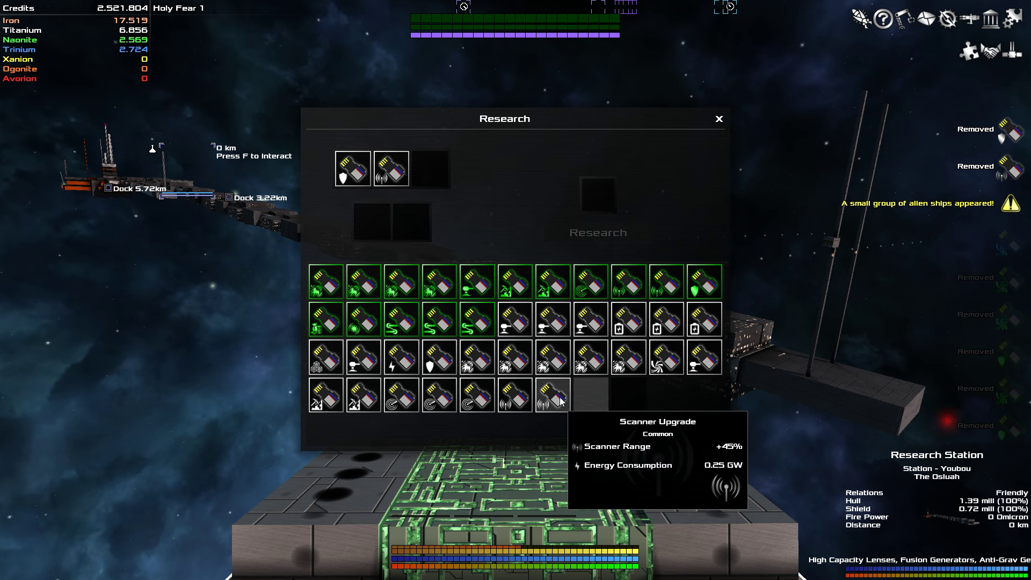
left_click(553, 395)
left_click(515, 396)
left_click(477, 396)
left_click(598, 232)
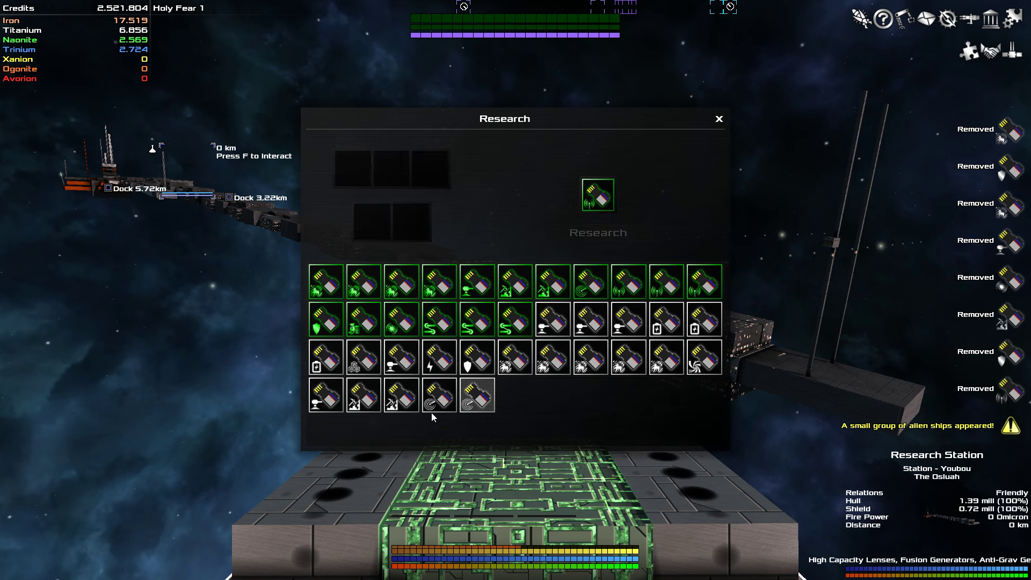
Step: Research one more five-upgrade batch, then start queuing upgrades for the next
left_click(477, 396)
left_click(439, 396)
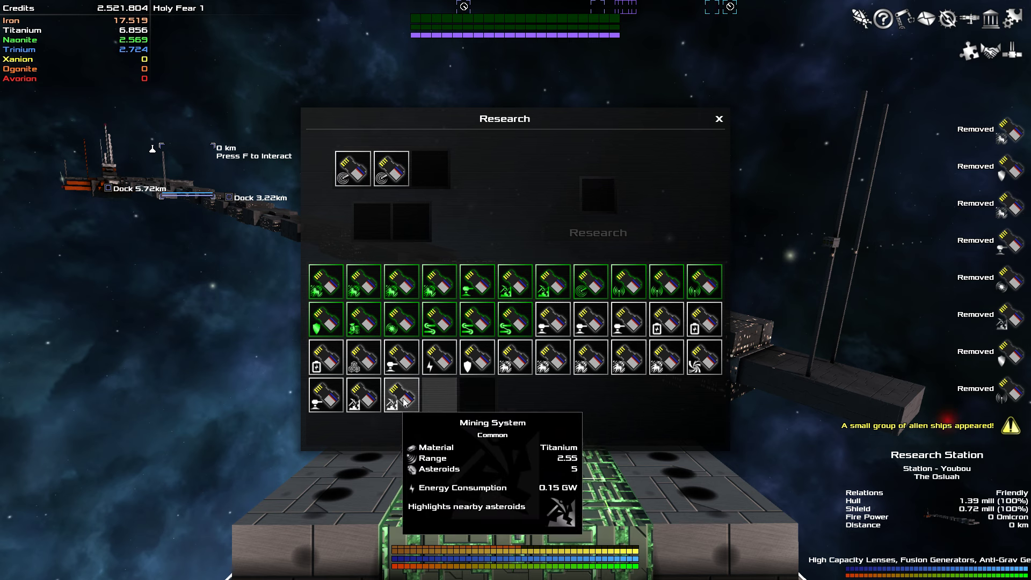
left_click(401, 395)
left_click(363, 395)
left_click(515, 321)
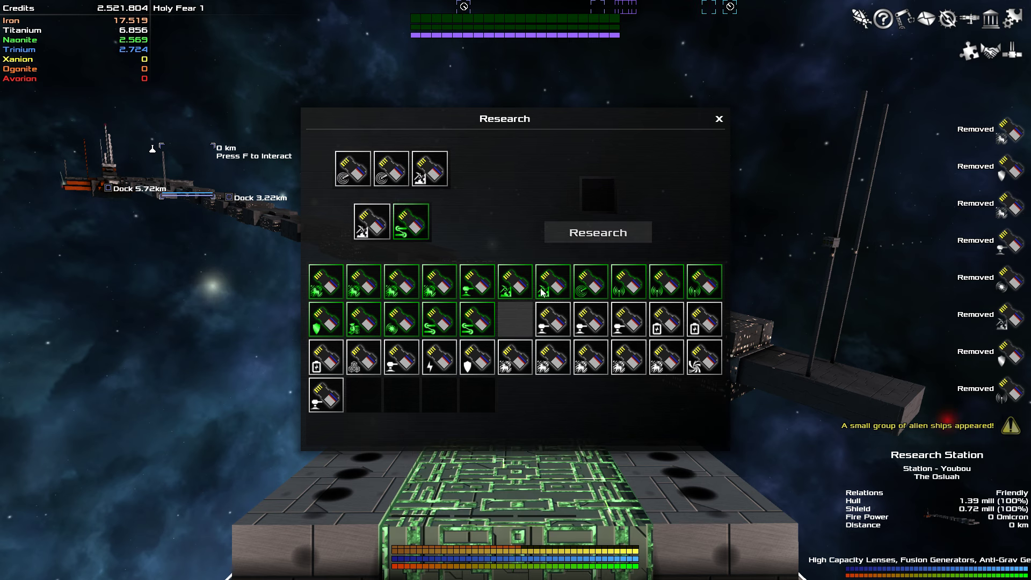
left_click(594, 238)
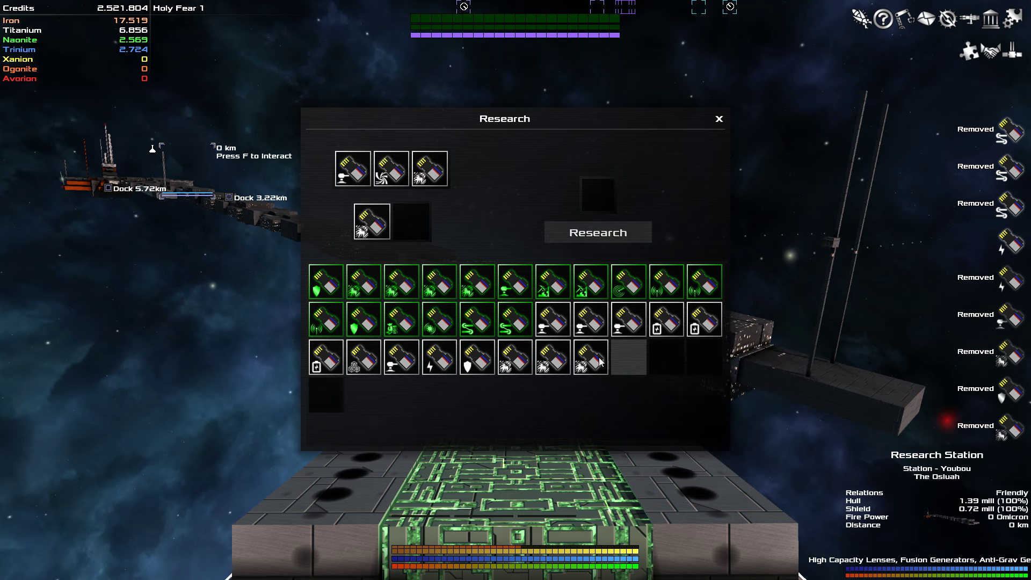
left_click(516, 321)
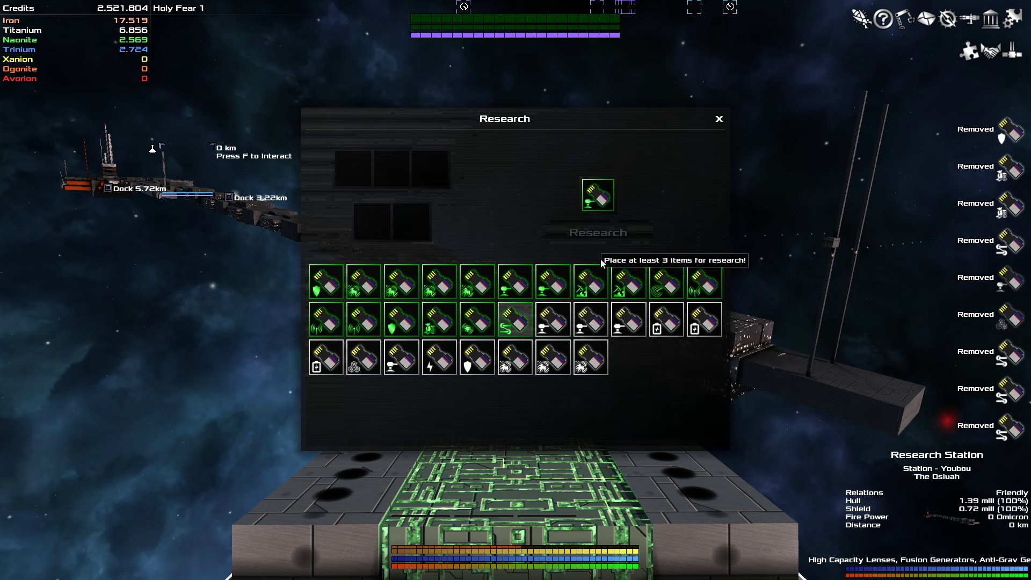
left_click(591, 395)
Step: Finish the batch with four upgrades, swapping the Generator Upgrade for a Scanner Upgrade, and research it
left_click(554, 394)
left_click(516, 397)
left_click(479, 398)
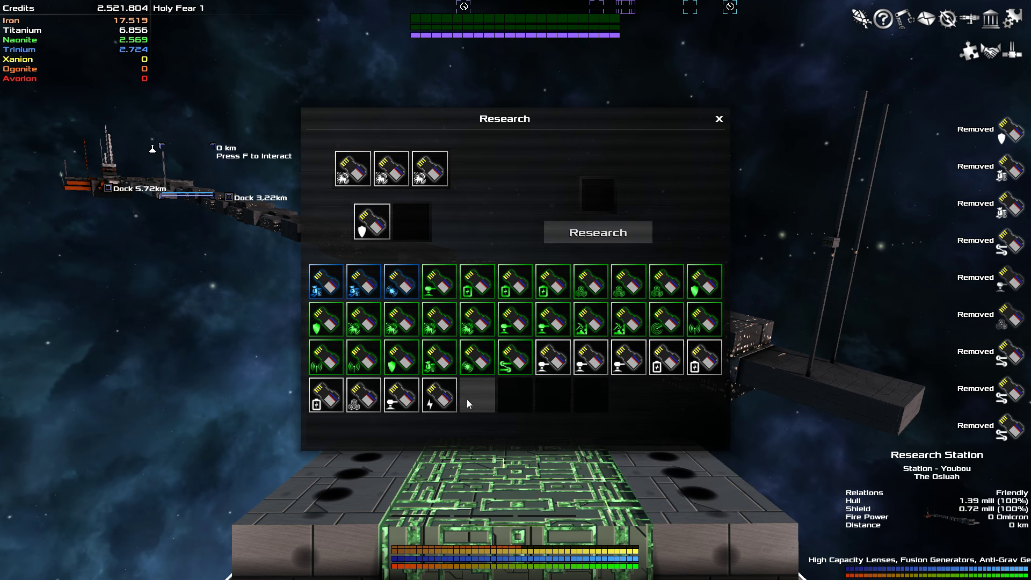
scroll(565, 387, "up", 3)
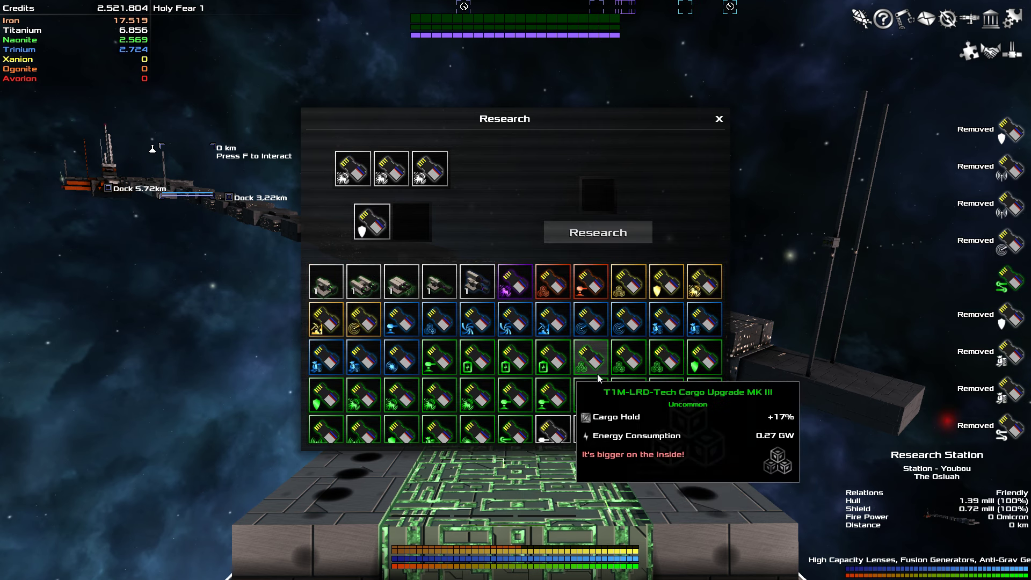
scroll(608, 379, "down", 3)
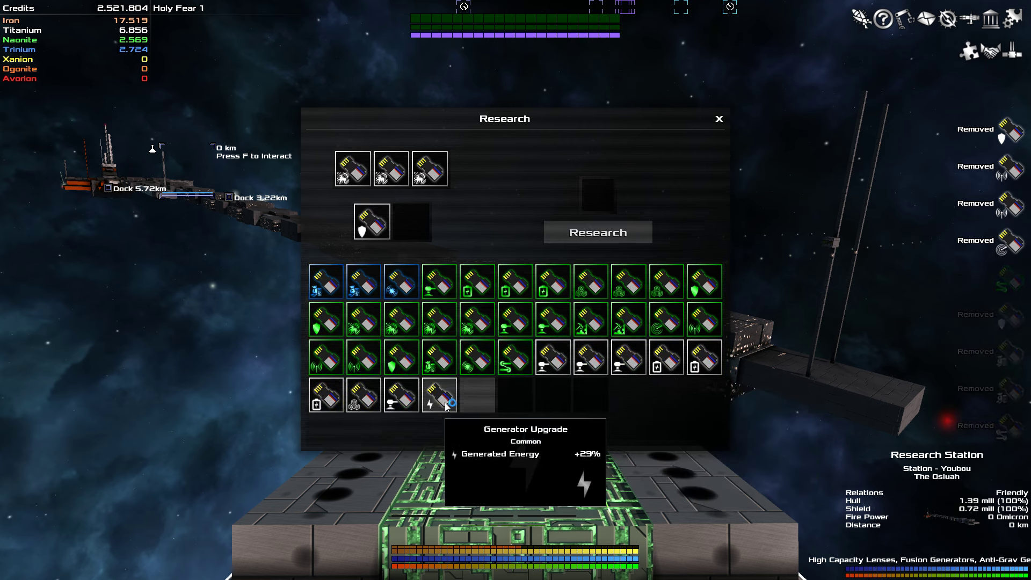
left_click(442, 394)
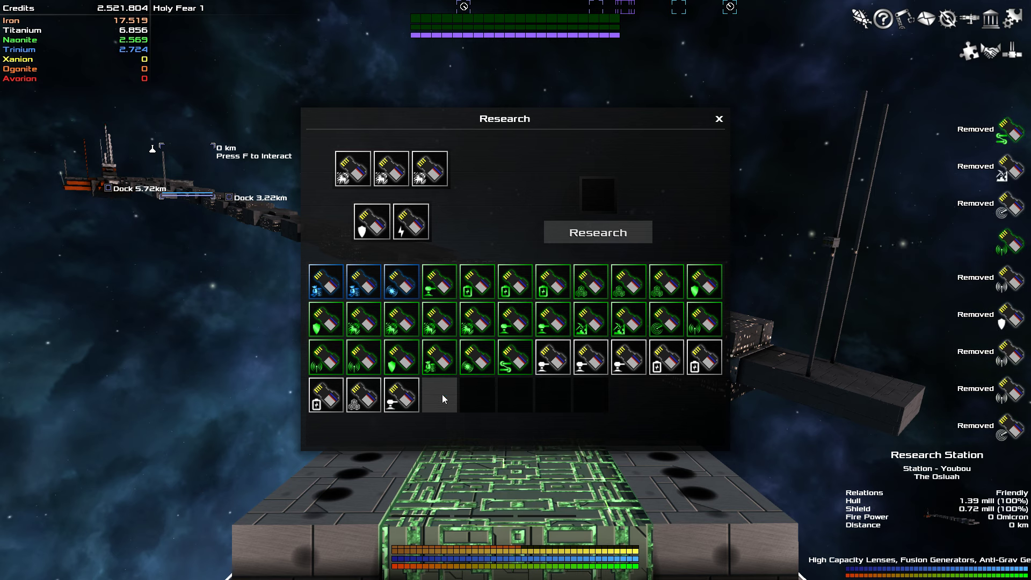
left_click(411, 222)
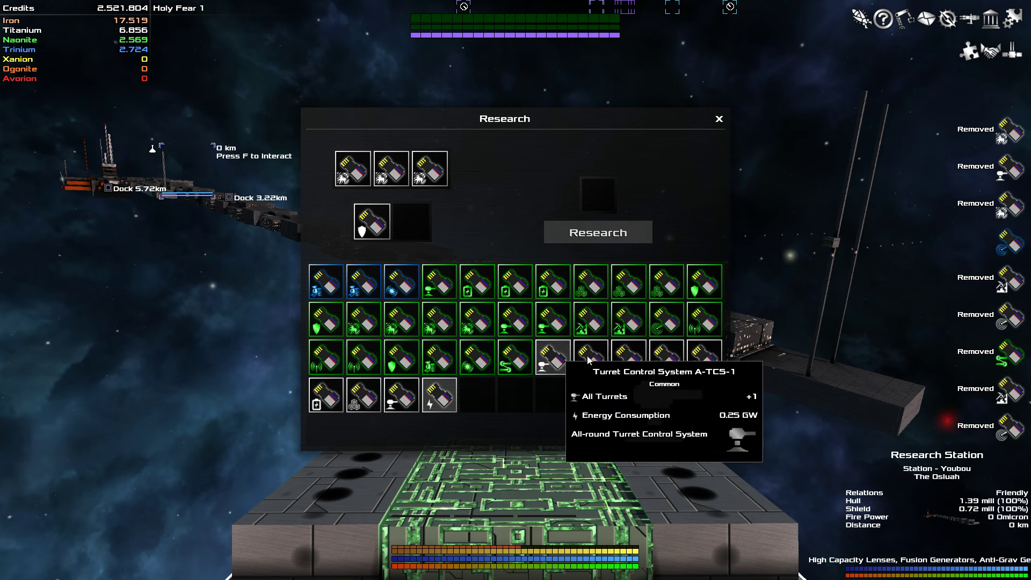
left_click(704, 325)
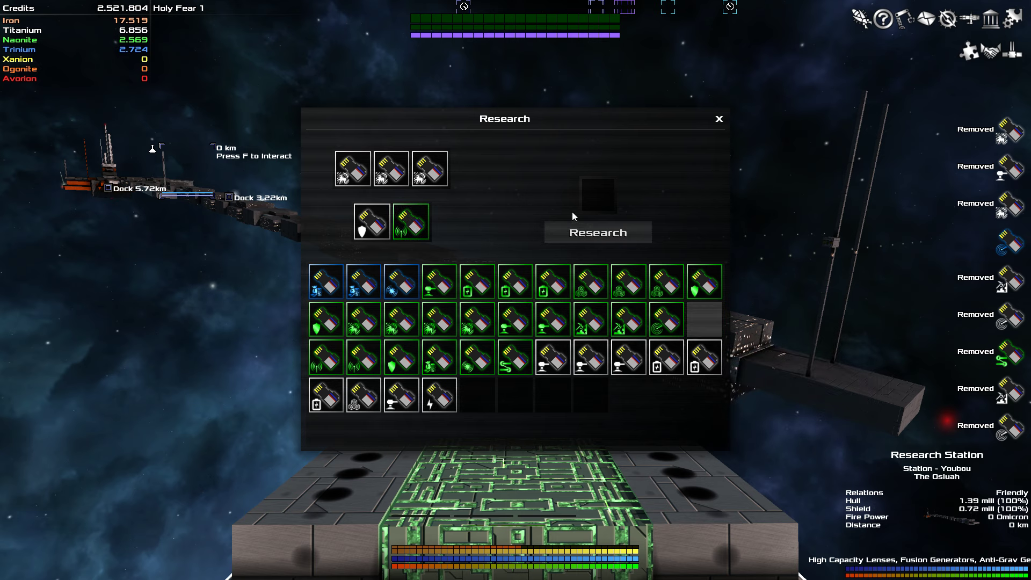
left_click(597, 233)
Step: Load the result and remaining upgrades, remove two mismatched ones, and research the batch
left_click(598, 194)
left_click(439, 395)
left_click(400, 395)
left_click(361, 396)
left_click(325, 395)
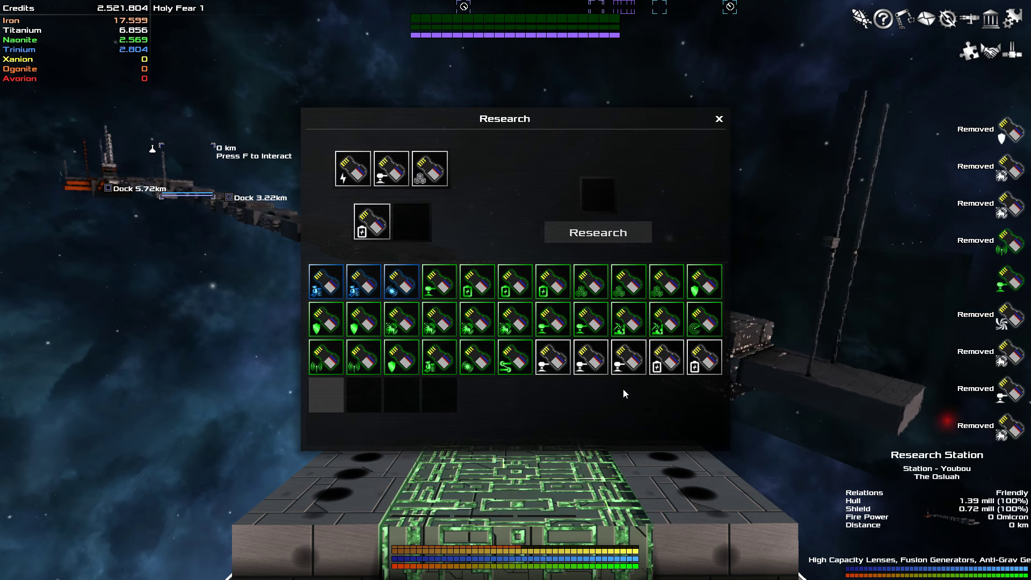
left_click(372, 223)
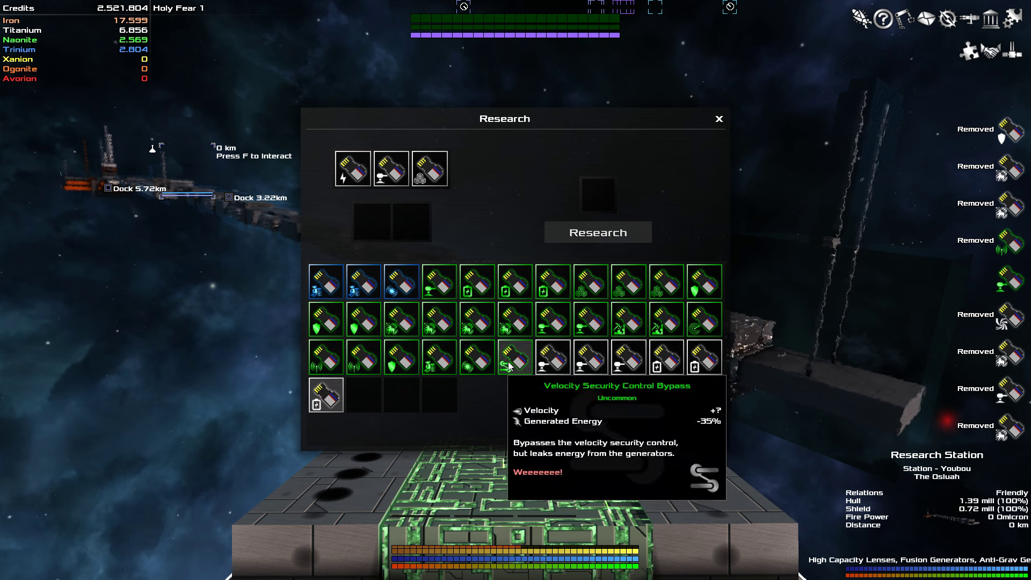
left_click(411, 222)
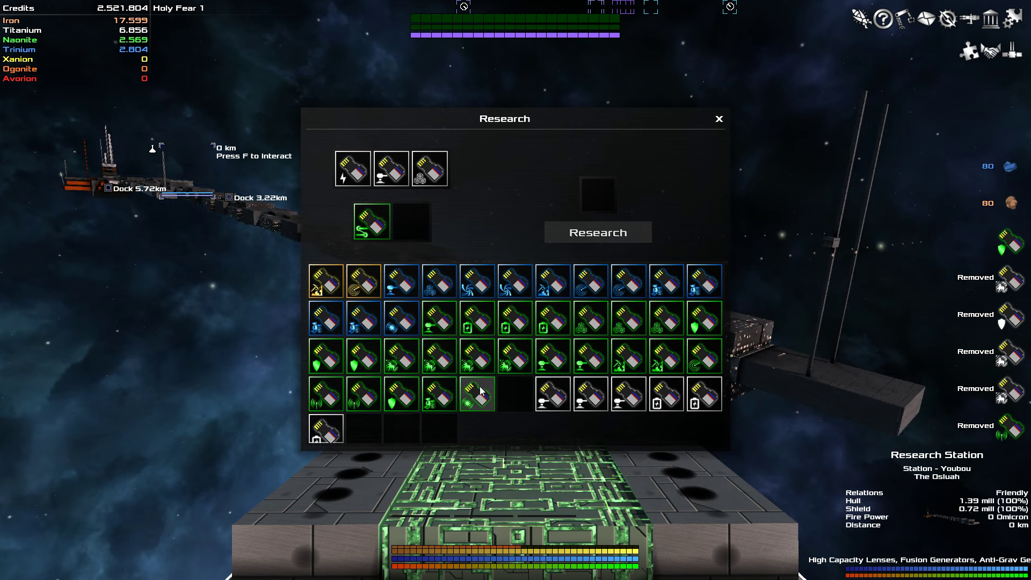
left_click(598, 232)
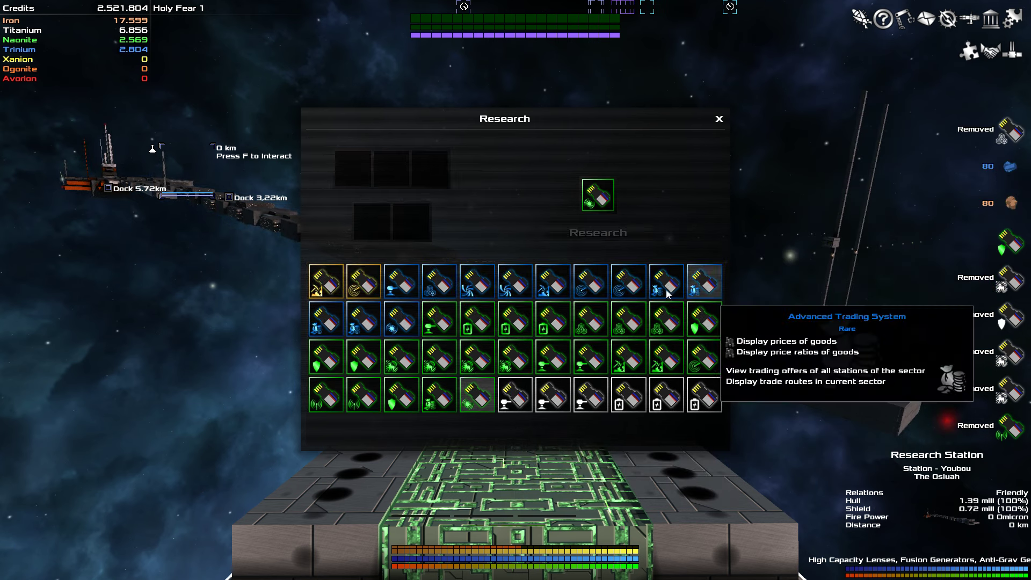
Step: Research two Battery Upgrades with three more upgrades into a new item
left_click(665, 395)
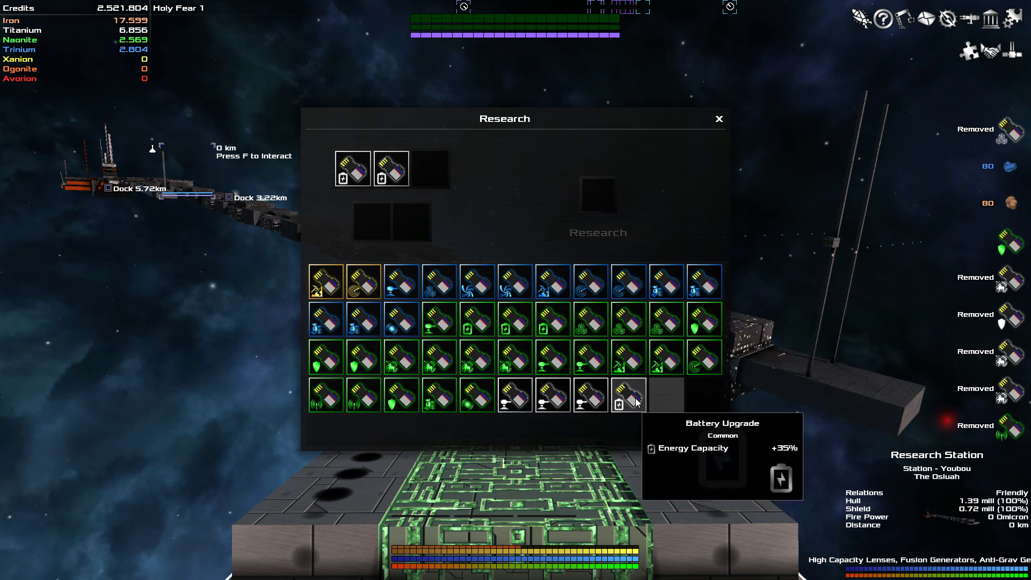
left_click(477, 395)
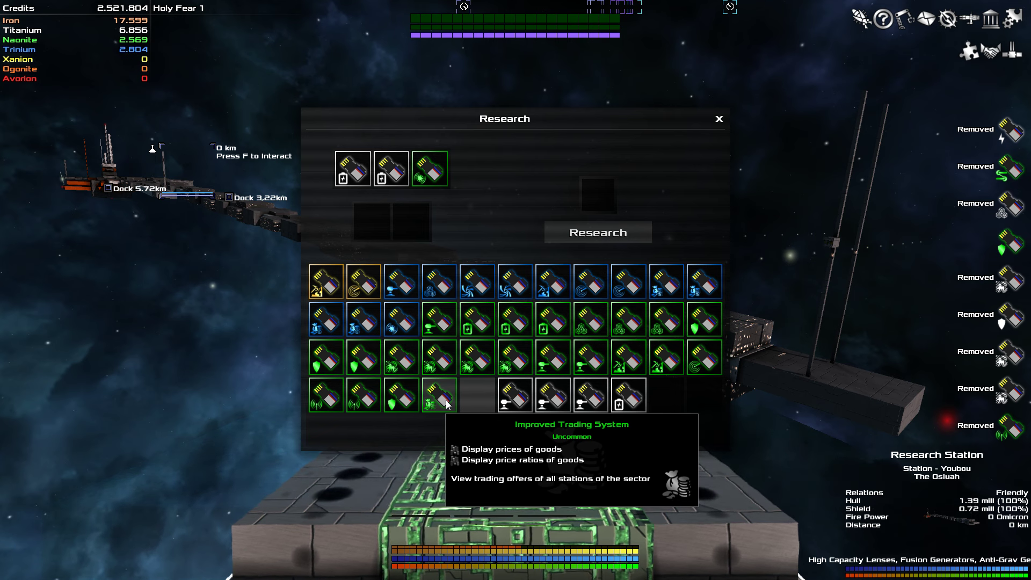
left_click(440, 397)
left_click(401, 397)
left_click(619, 232)
Step: Load five upgrades including the last result and research them
left_click(552, 394)
left_click(516, 395)
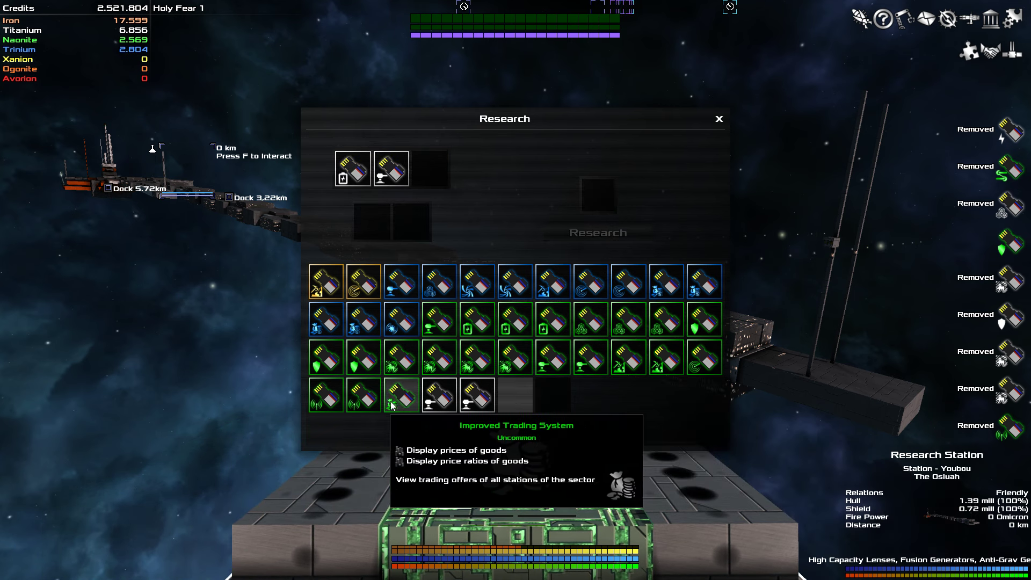
left_click(598, 195)
left_click(391, 400)
left_click(355, 400)
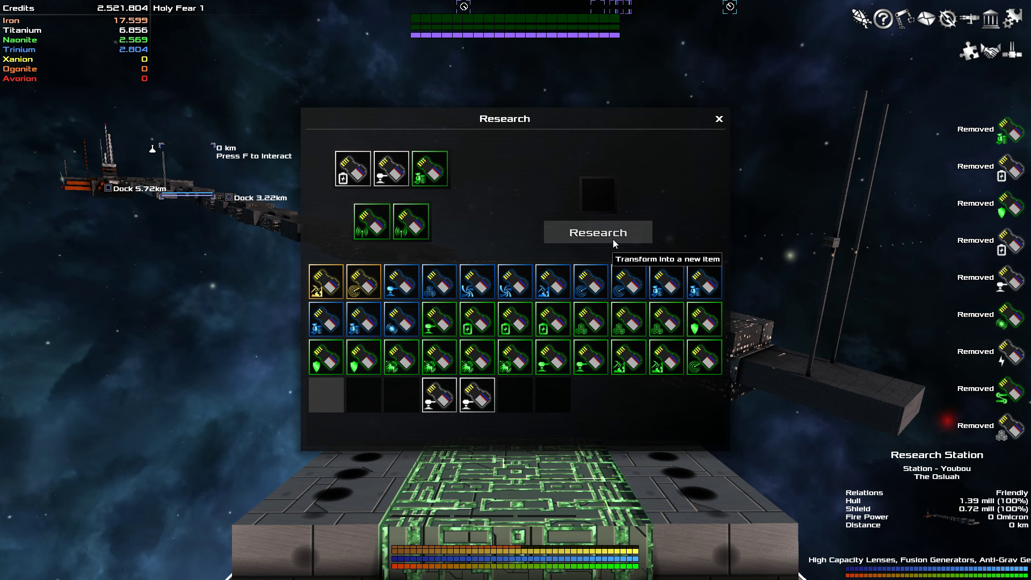
left_click(597, 232)
Step: Combine the last result with four more upgrades and research the batch
left_click(598, 195)
left_click(401, 395)
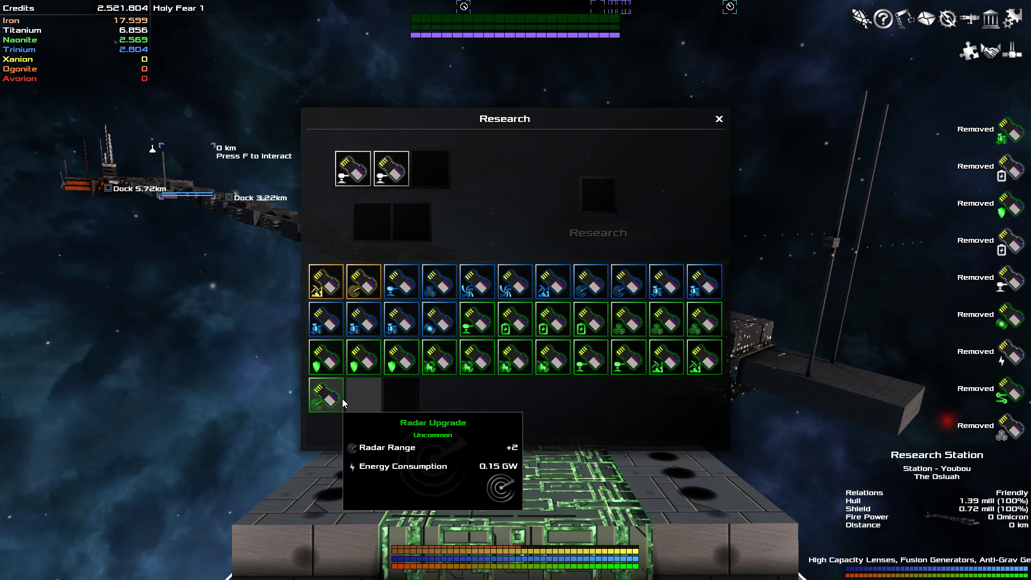
left_click(362, 396)
left_click(326, 395)
left_click(704, 357)
left_click(666, 357)
left_click(597, 232)
Step: Research the result together with four more inventory upgrades
left_click(598, 195)
left_click(665, 394)
left_click(628, 394)
left_click(590, 395)
left_click(552, 394)
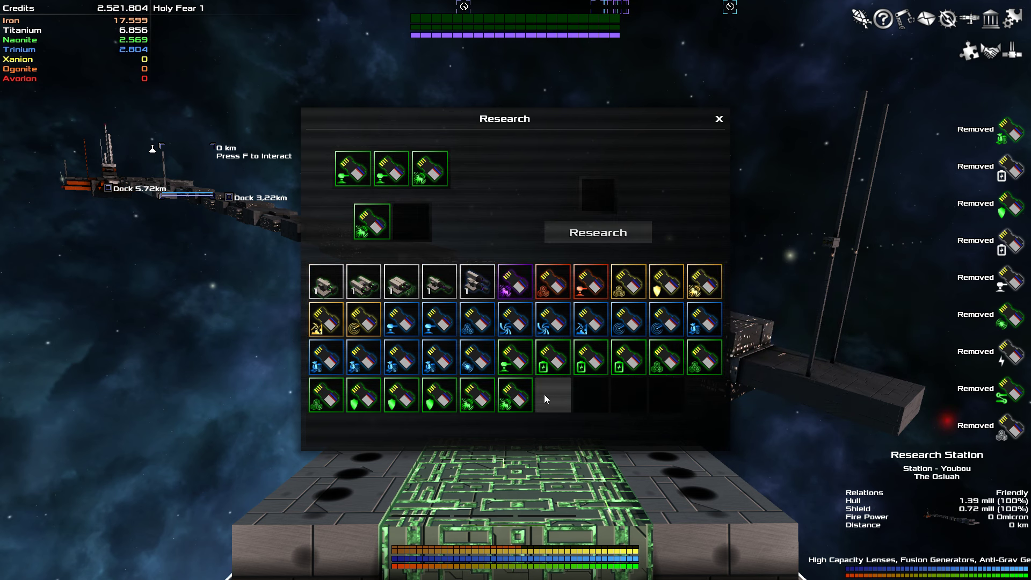
left_click(581, 242)
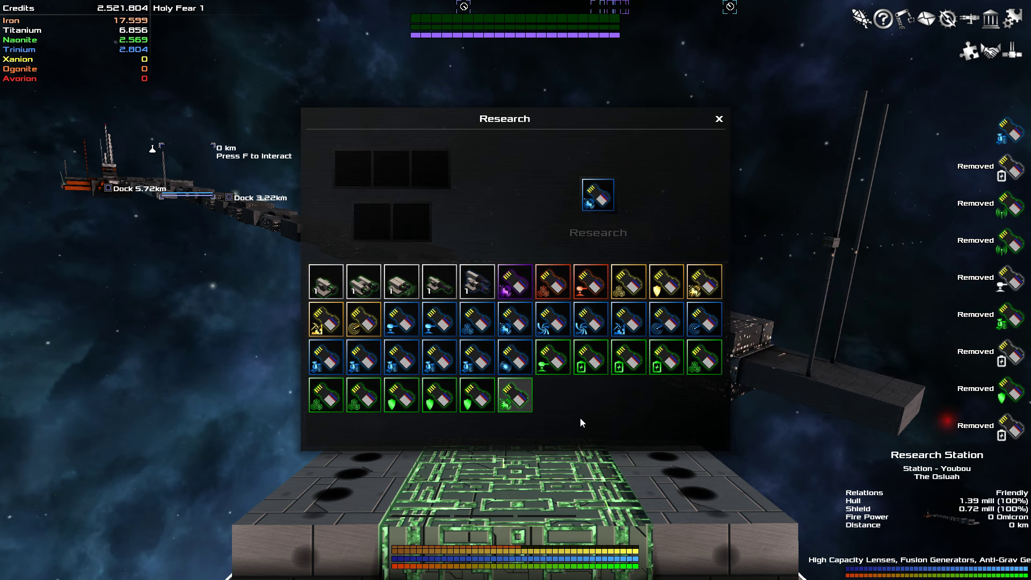
Step: Load another set of upgrades with the result and research them
left_click(598, 195)
left_click(515, 395)
left_click(477, 396)
left_click(439, 395)
left_click(401, 395)
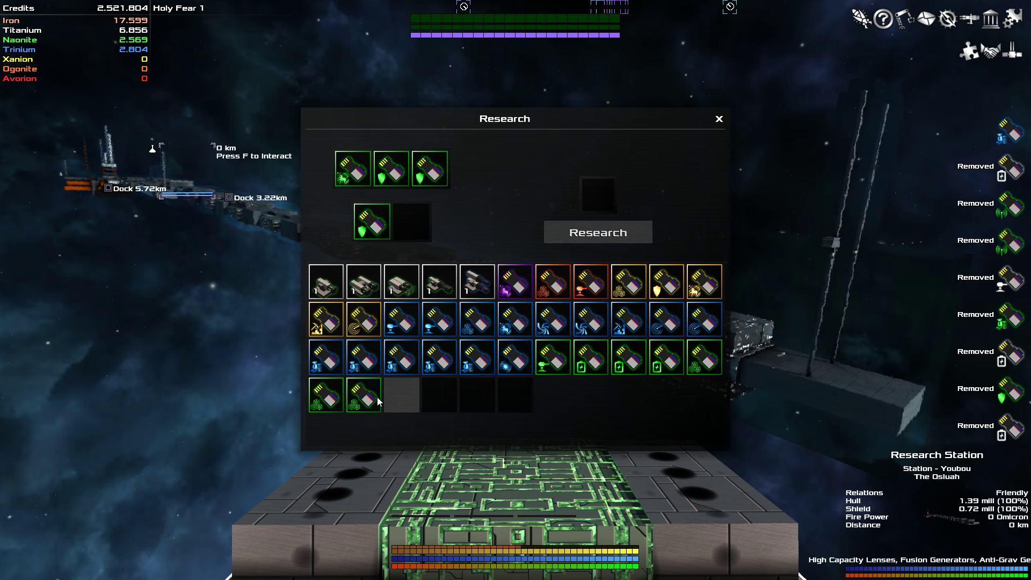
left_click(600, 238)
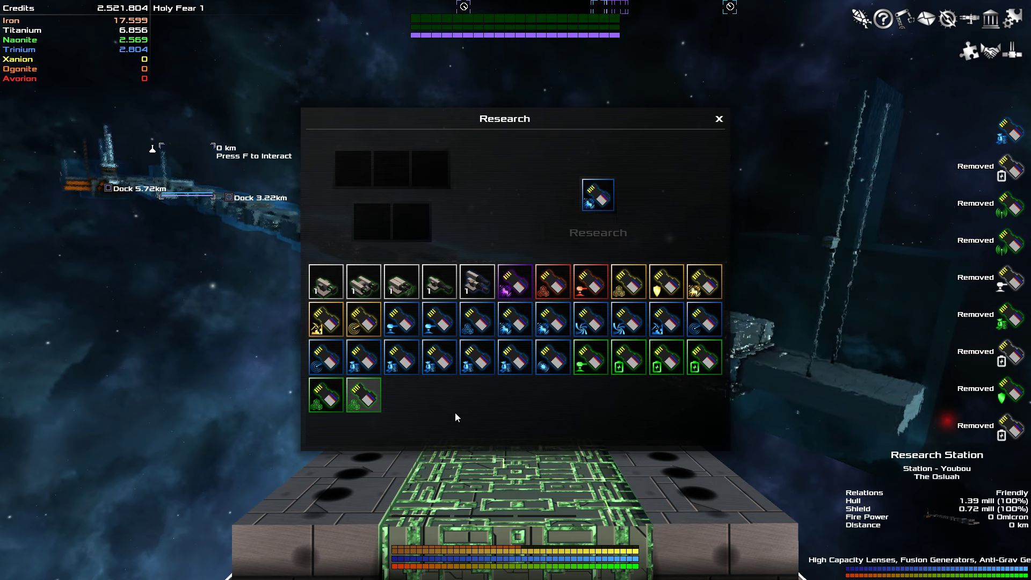
Step: Research the uncommon upgrades plus the turret control upgrade into a rare Cargo Upgrade MK IV
left_click(598, 195)
left_click(363, 395)
left_click(326, 394)
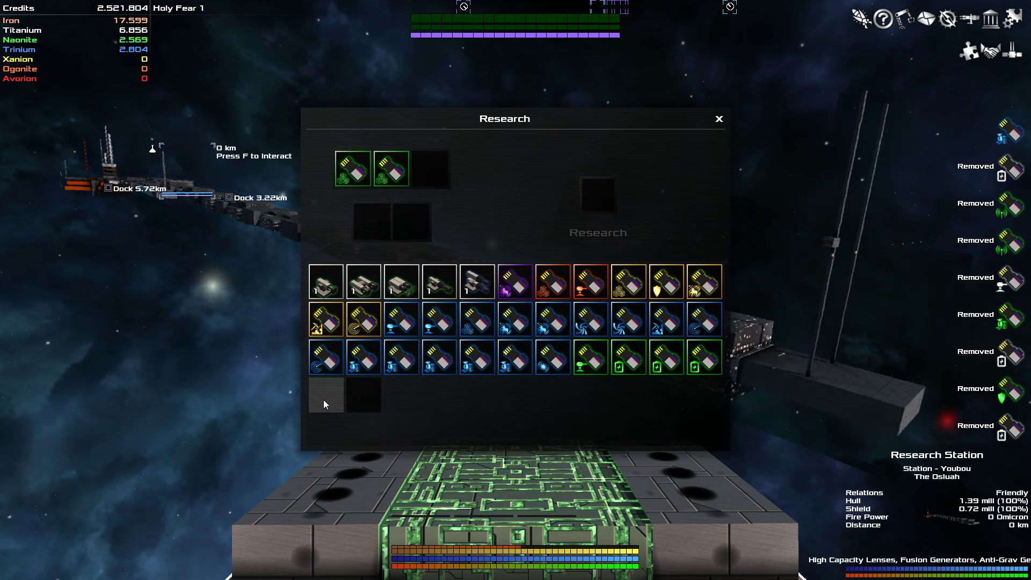
left_click(600, 367)
left_click(628, 363)
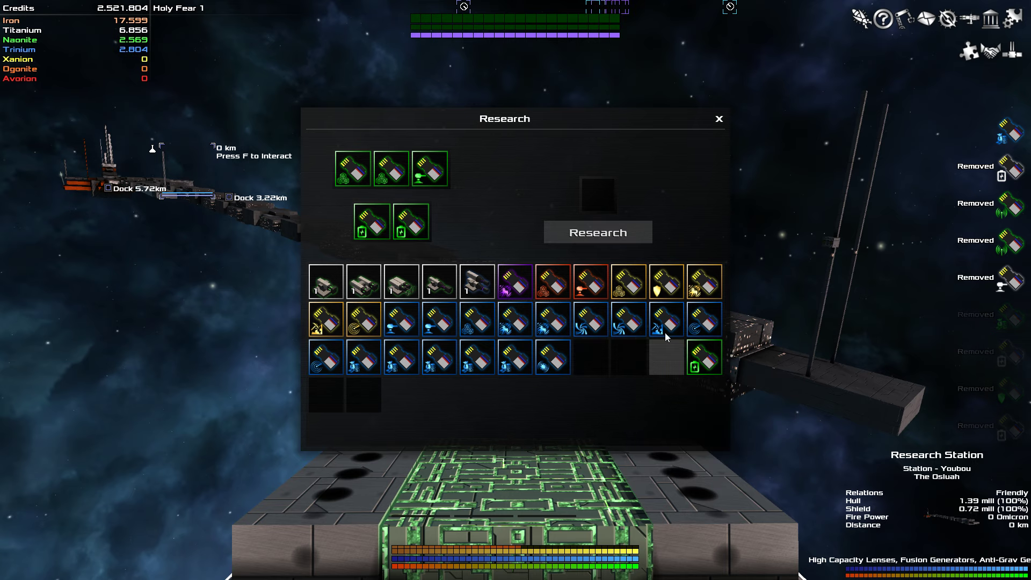
left_click(599, 233)
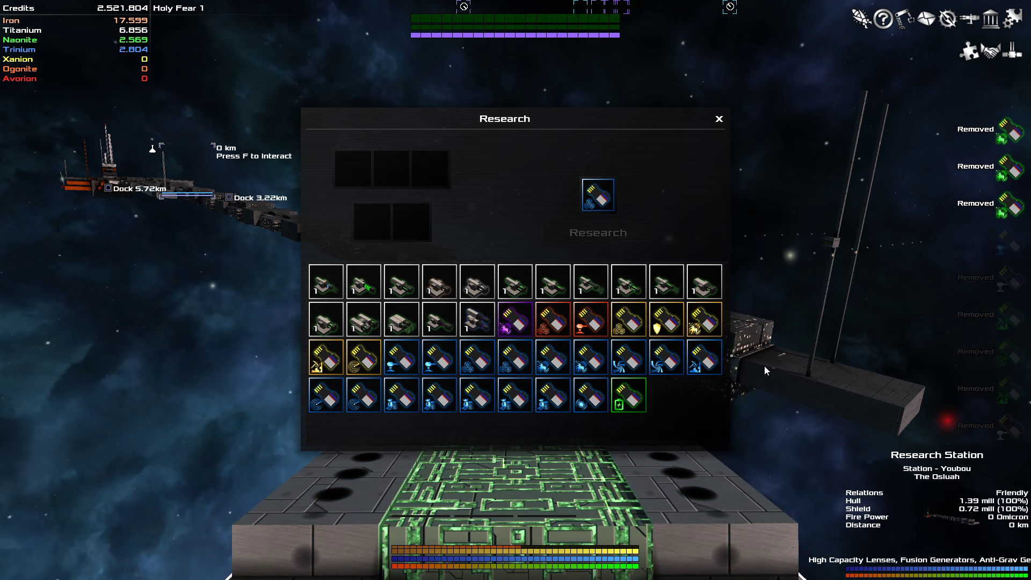
scroll(693, 403, "up", 4)
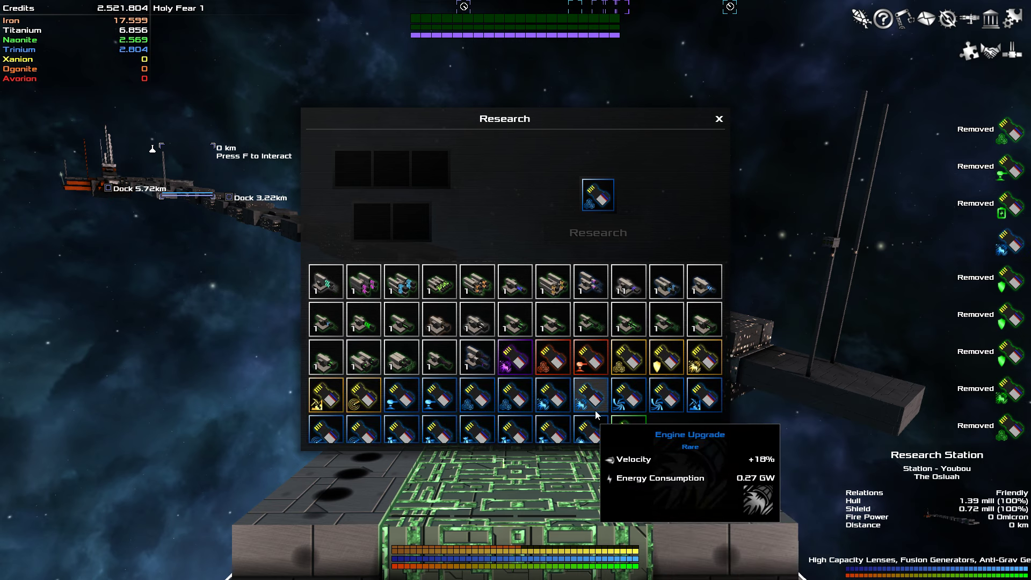
scroll(592, 403, "up", 5)
scroll(563, 390, "down", 4)
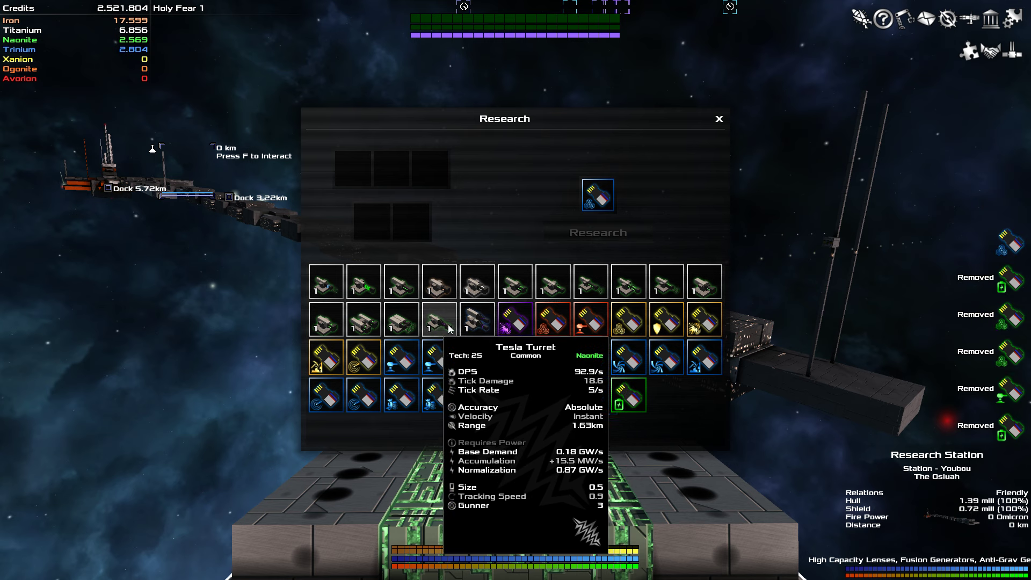
scroll(447, 322, "up", 5)
scroll(443, 330, "up", 5)
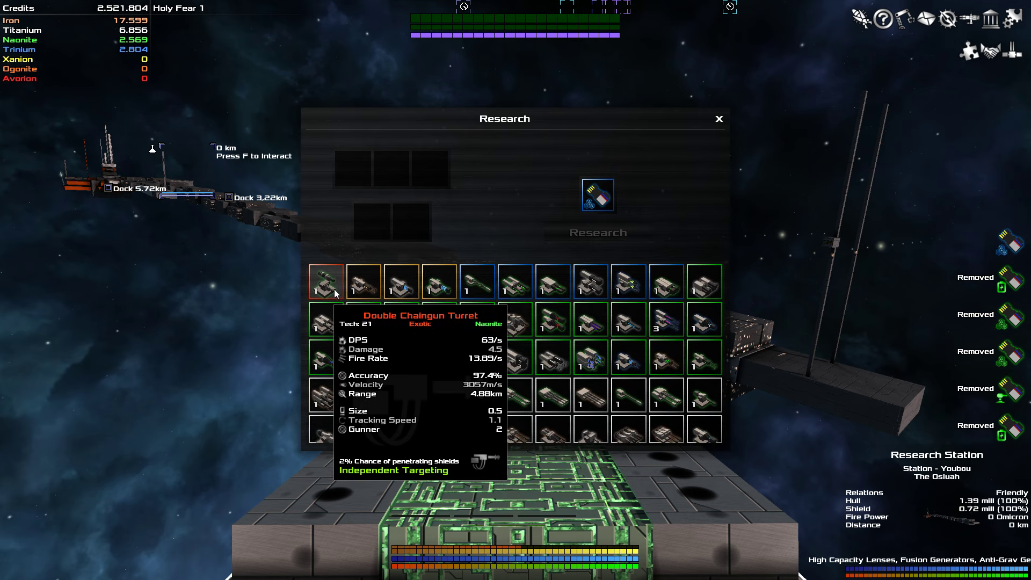
scroll(580, 324, "down", 4)
scroll(580, 325, "up", 4)
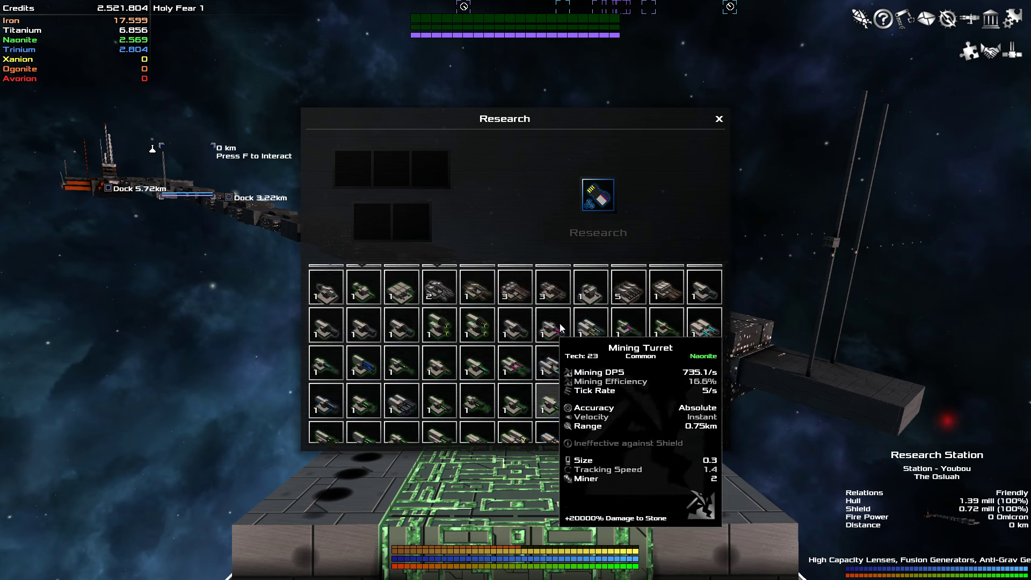
scroll(328, 282, "down", 3)
scroll(483, 362, "down", 3)
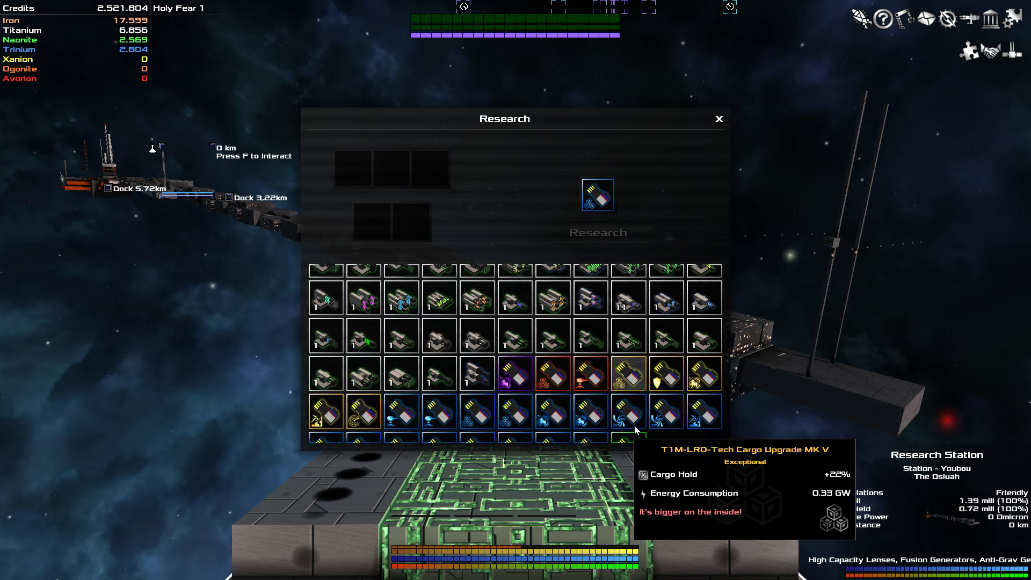
scroll(564, 403, "up", 3)
scroll(523, 391, "up", 2)
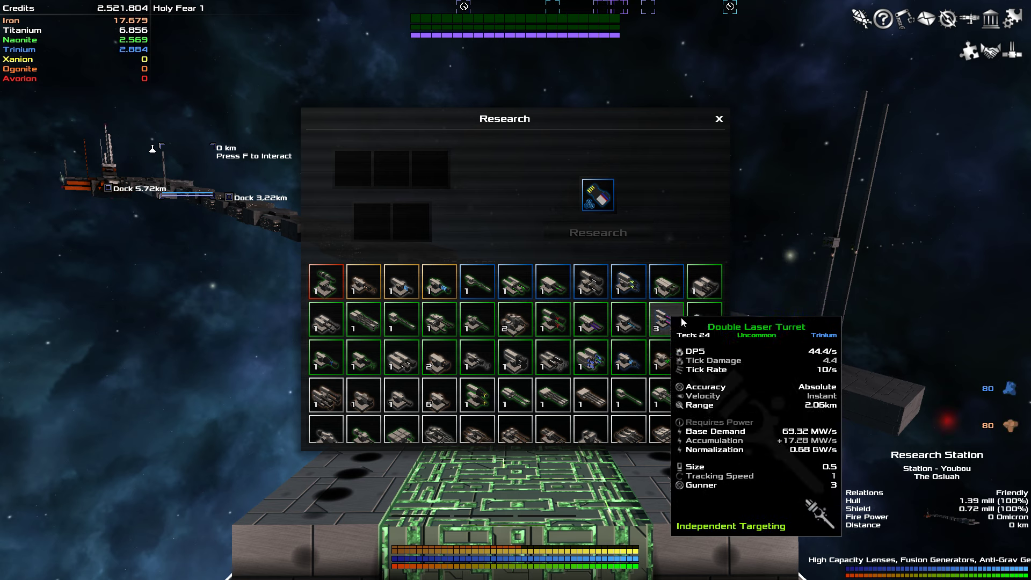
scroll(680, 338, "down", 3)
scroll(691, 379, "down", 2)
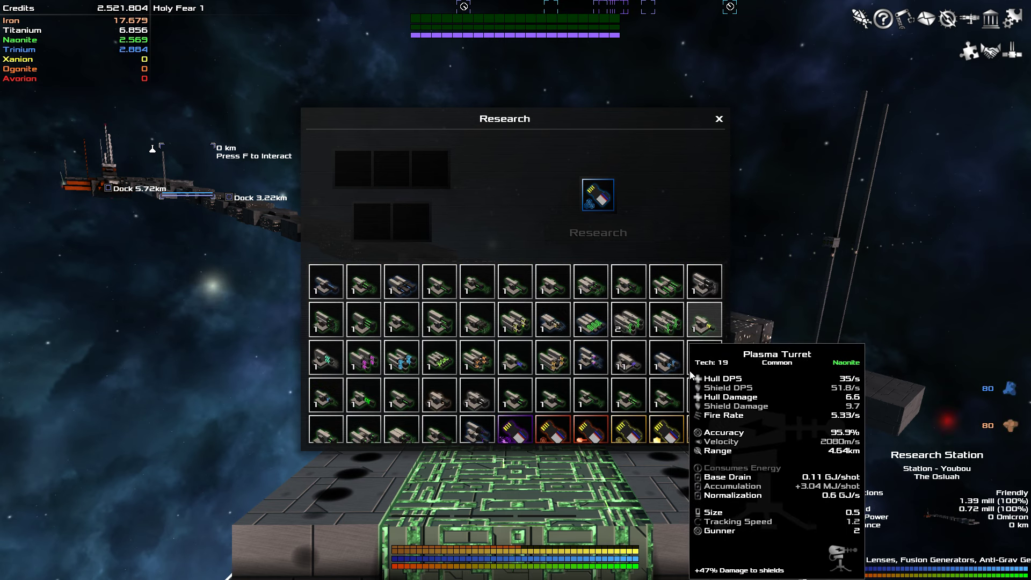
Step: Research the plasma turrets into an uncommon Triple Plasma Turret, then load the Launcher Turret for a new batch
left_click(666, 325)
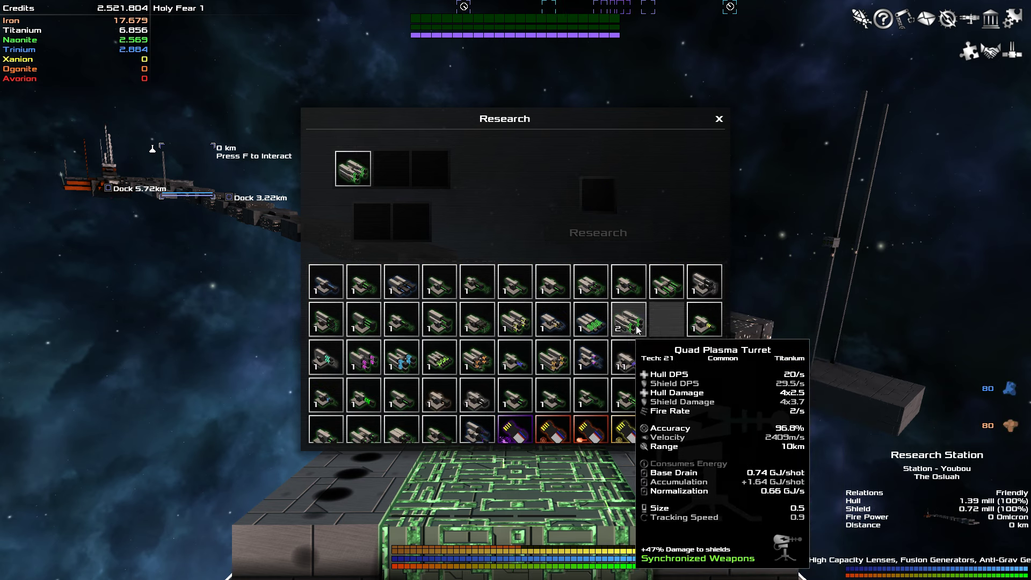
left_click(637, 328)
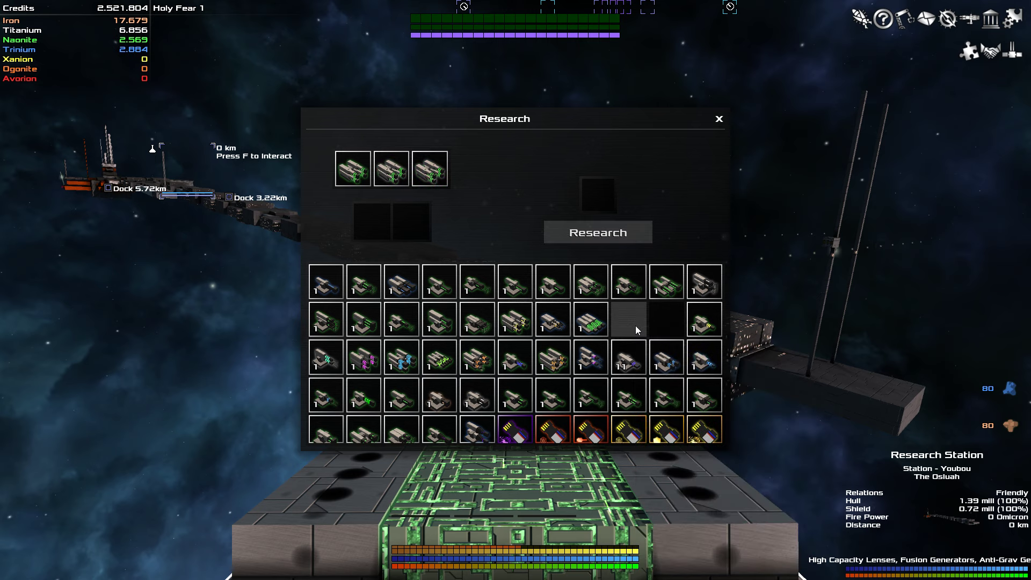
left_click(592, 322)
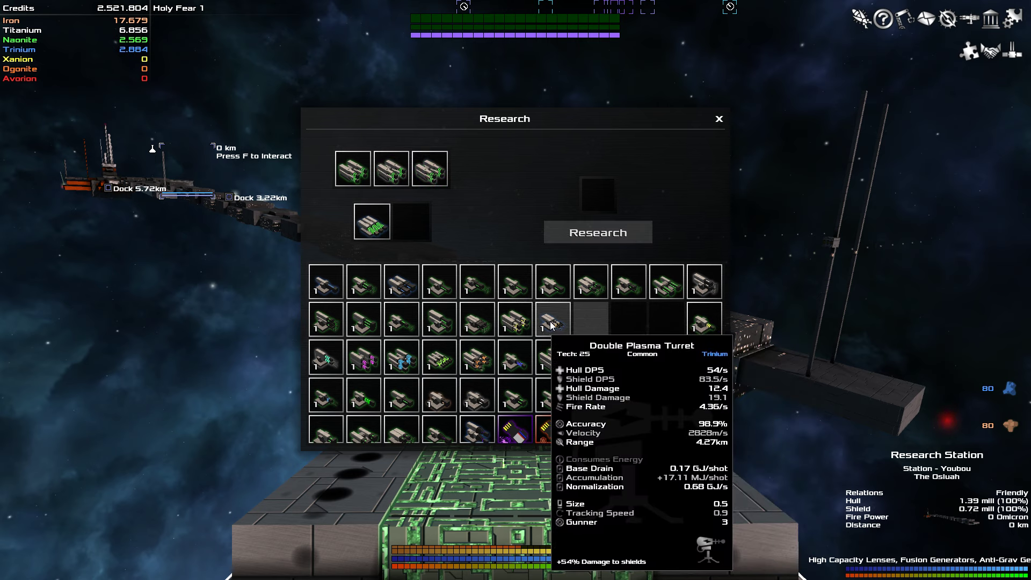
left_click(599, 232)
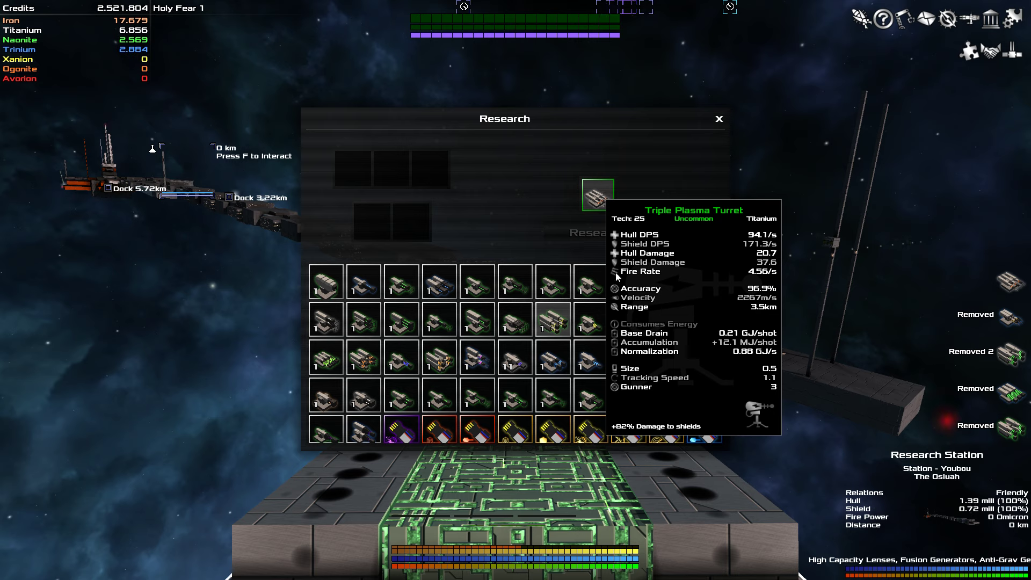
scroll(646, 400, "down", 2)
scroll(647, 401, "up", 2)
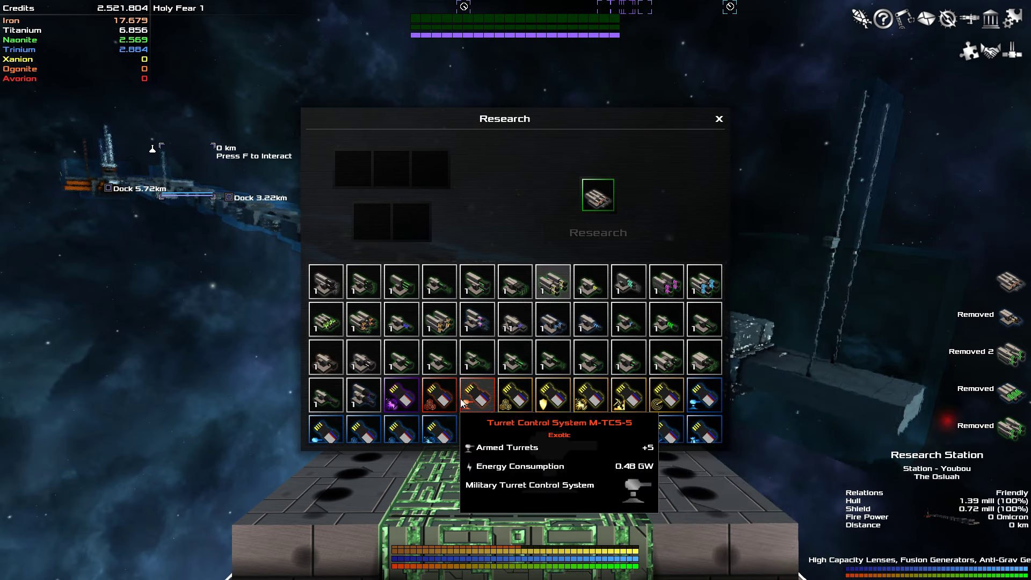
scroll(444, 378, "down", 2)
scroll(352, 365, "up", 3)
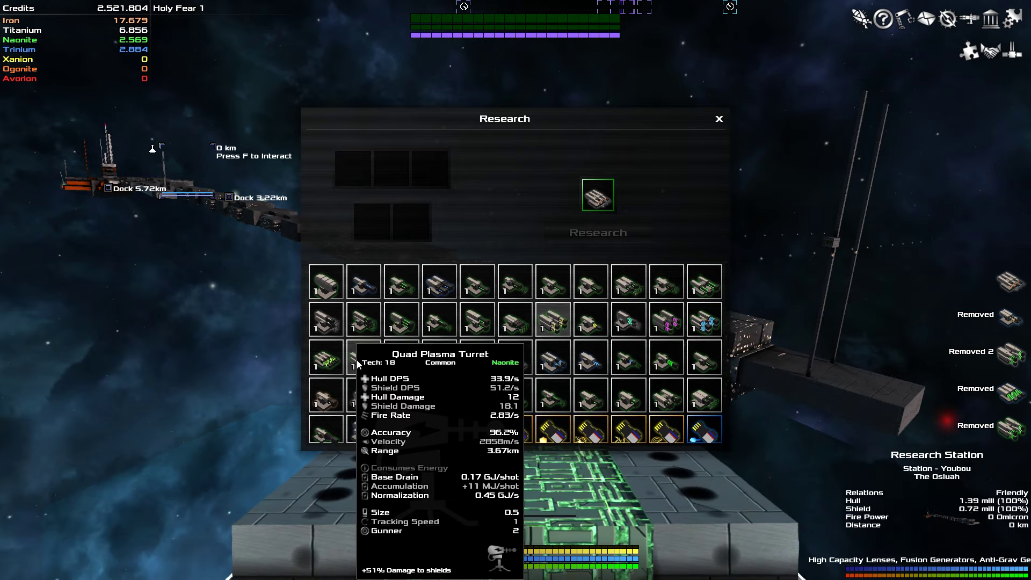
scroll(353, 365, "up", 1)
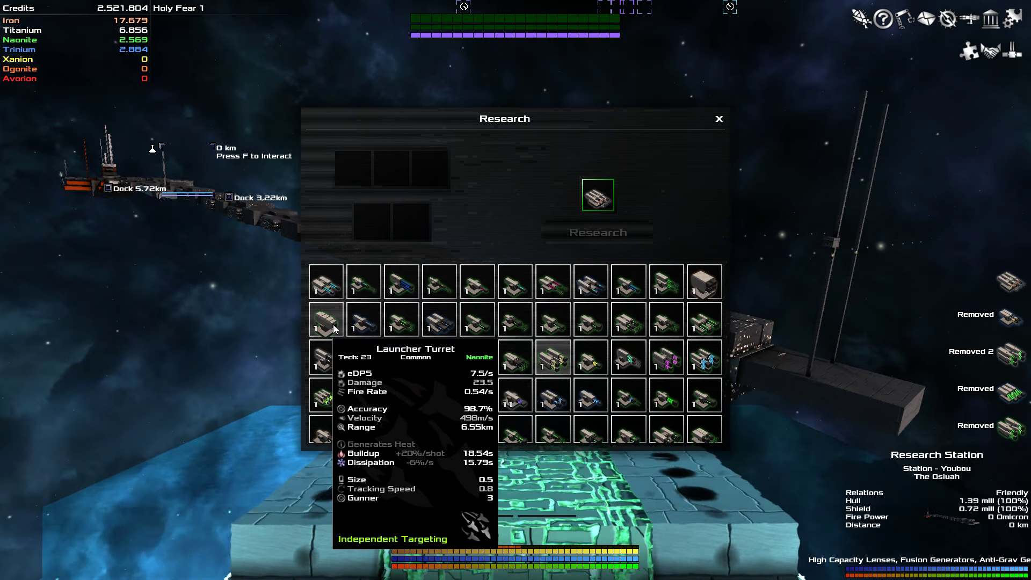
left_click(333, 325, "shift")
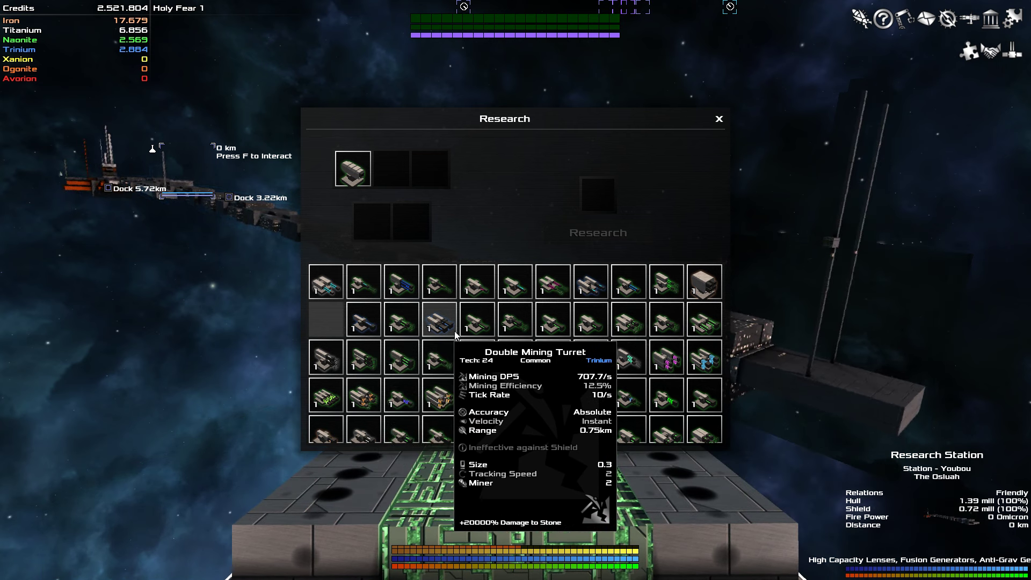
scroll(363, 327, "up", 1)
Step: Research a batch of laser and Triple Chaingun turrets into one new turret
left_click(333, 325, "shift")
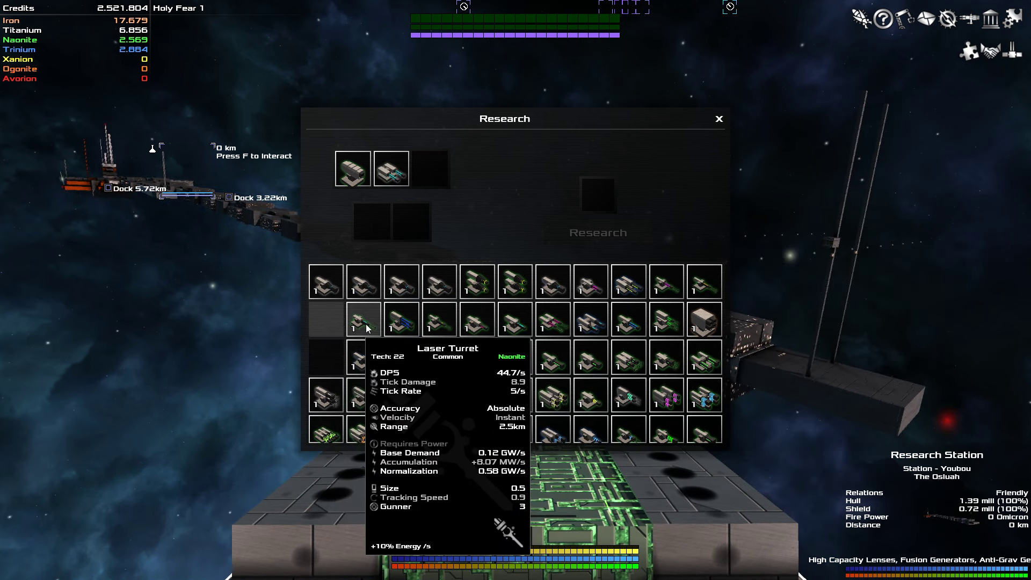
left_click(366, 327, "shift")
left_click(406, 323, "shift")
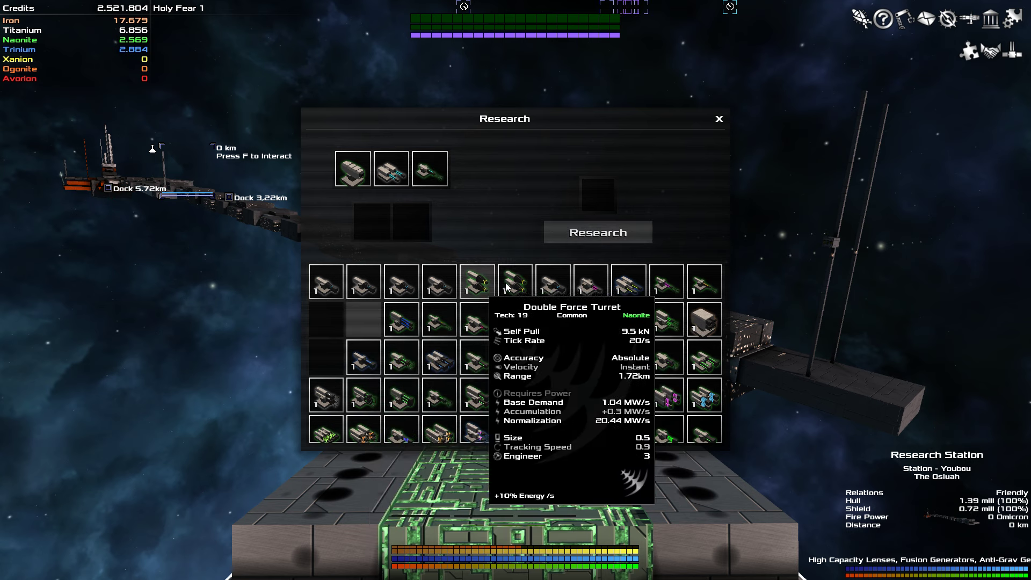
scroll(483, 362, "up", 2)
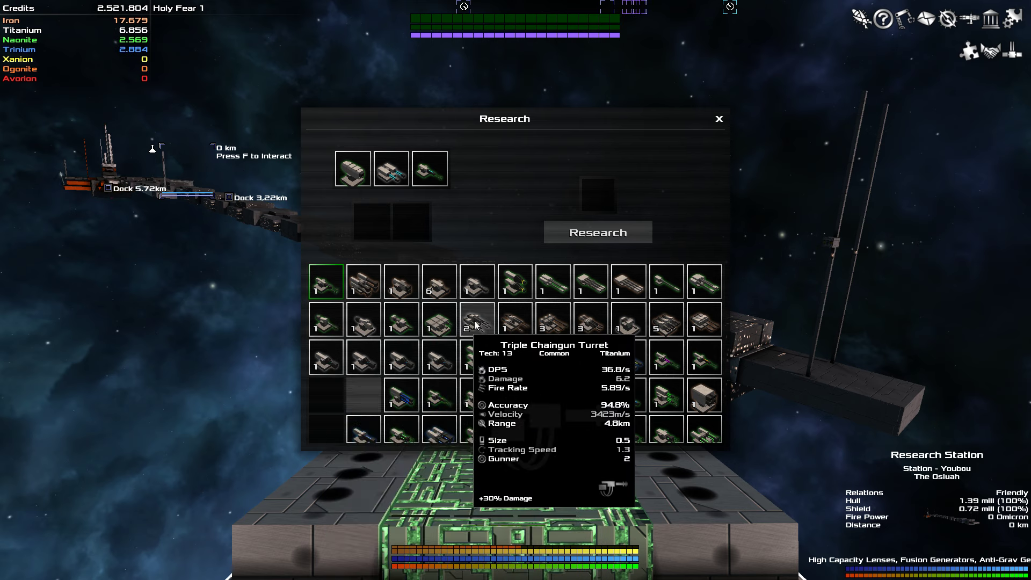
left_click(447, 320)
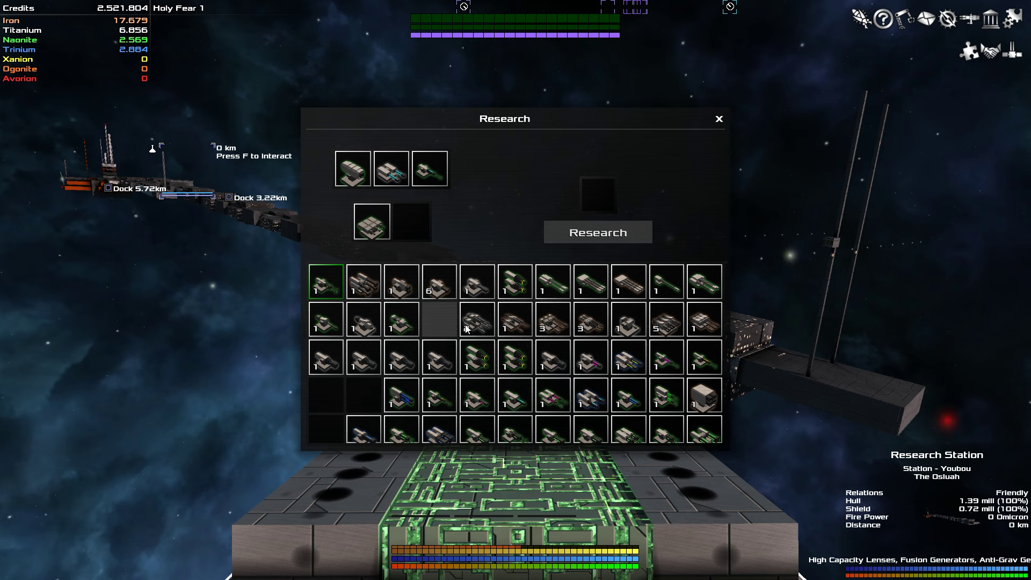
left_click(479, 327)
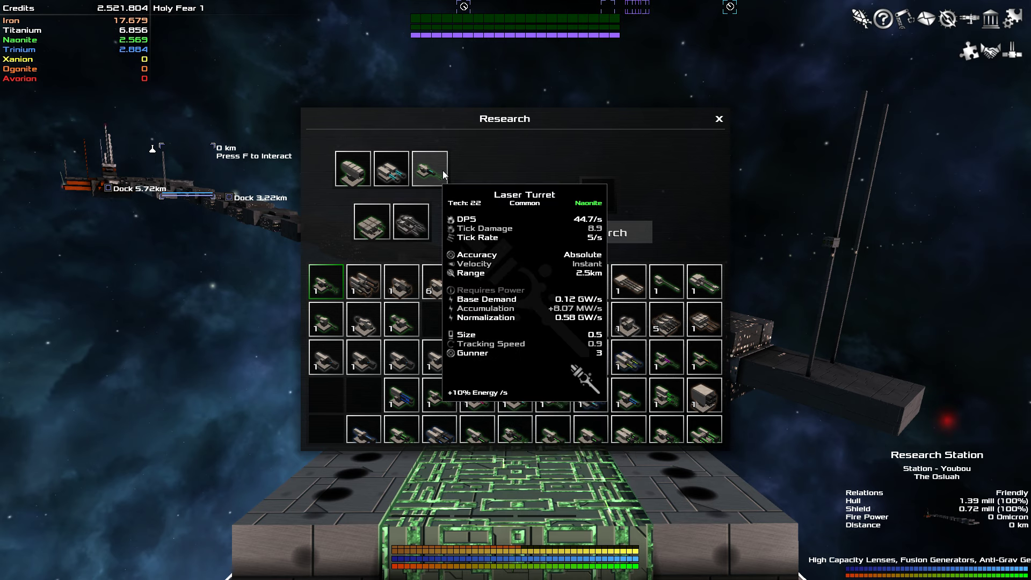
left_click(625, 229)
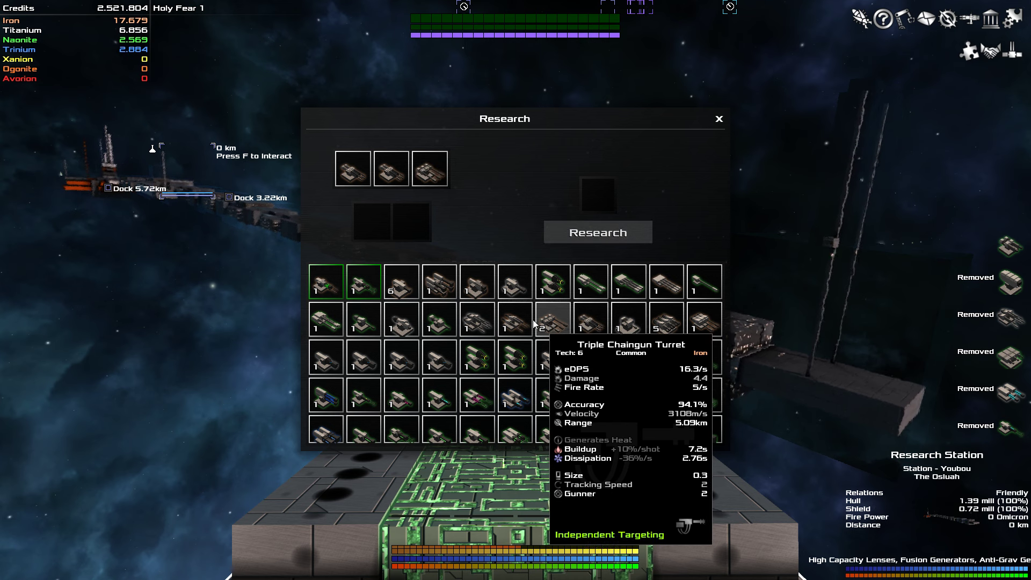
Step: Fill a second five-turret batch and research it into a Tech 25 Triple Chaingun Turret
left_click(551, 326)
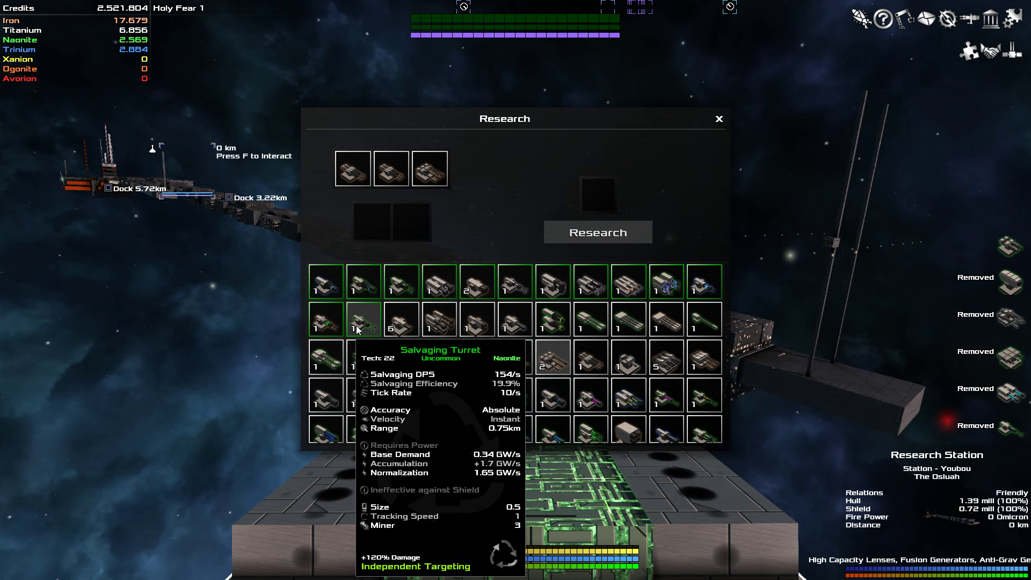
scroll(321, 315, "up", 1)
scroll(322, 315, "up", 1)
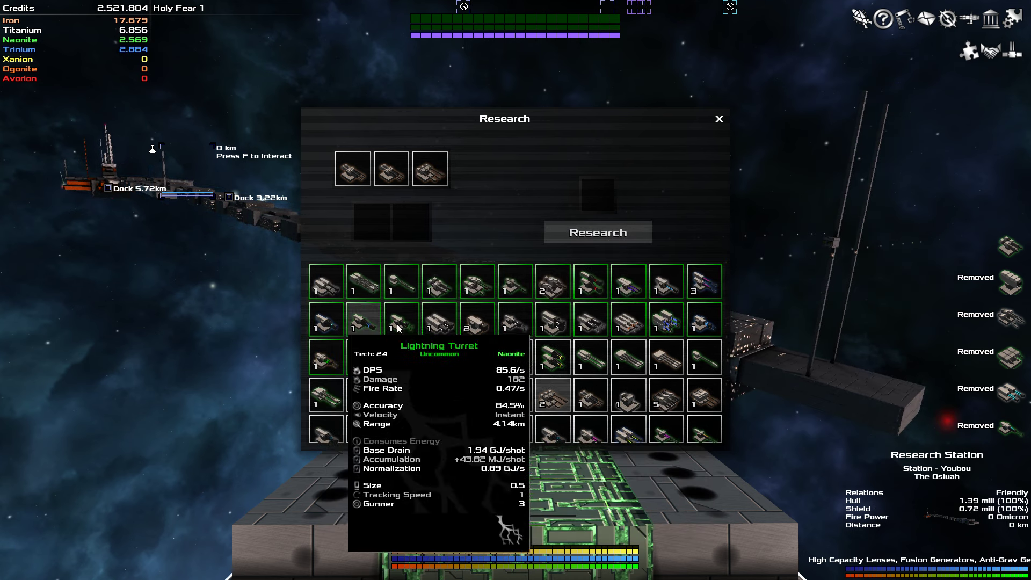
left_click(485, 288)
left_click(550, 291)
left_click(598, 233)
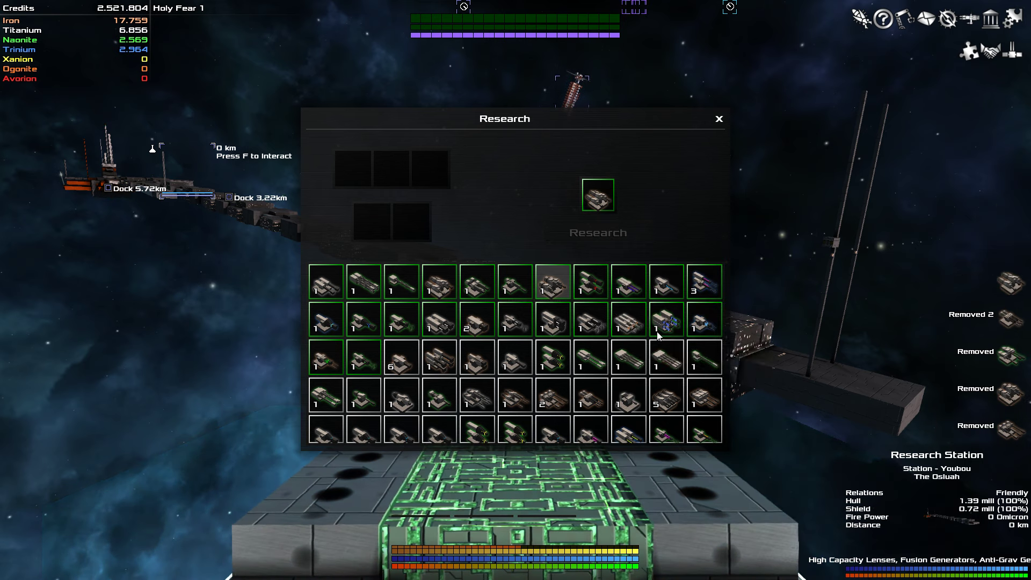
scroll(612, 387, "up", 1)
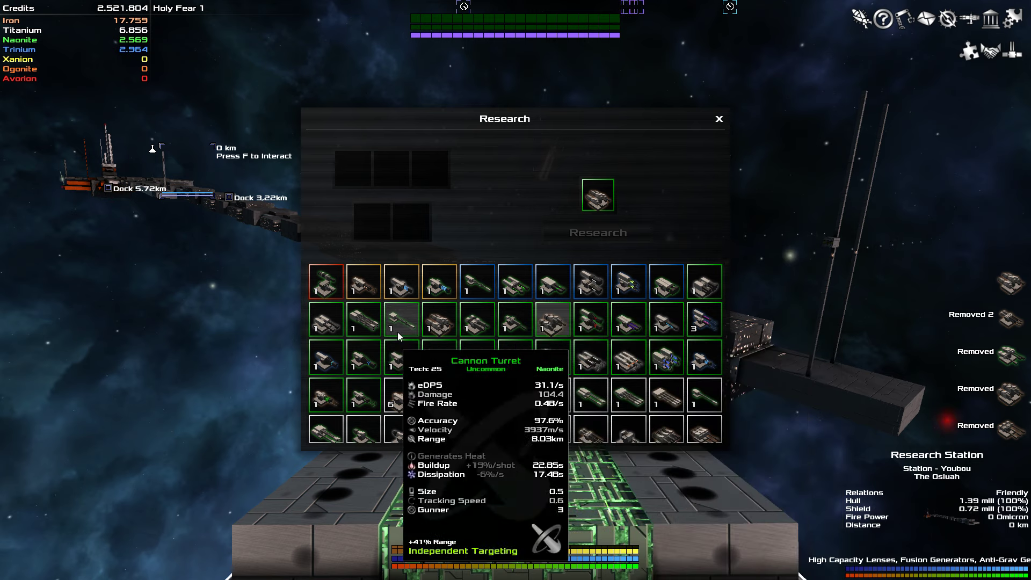
Step: Load a green turret and the Triple, single and Double Chaingun turrets into research
left_click(327, 282)
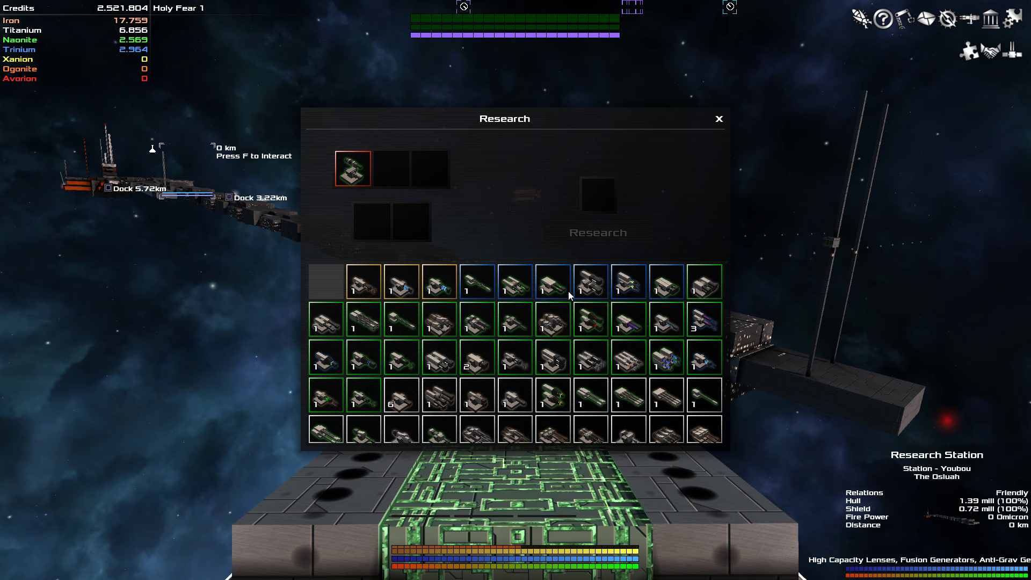
left_click(551, 325)
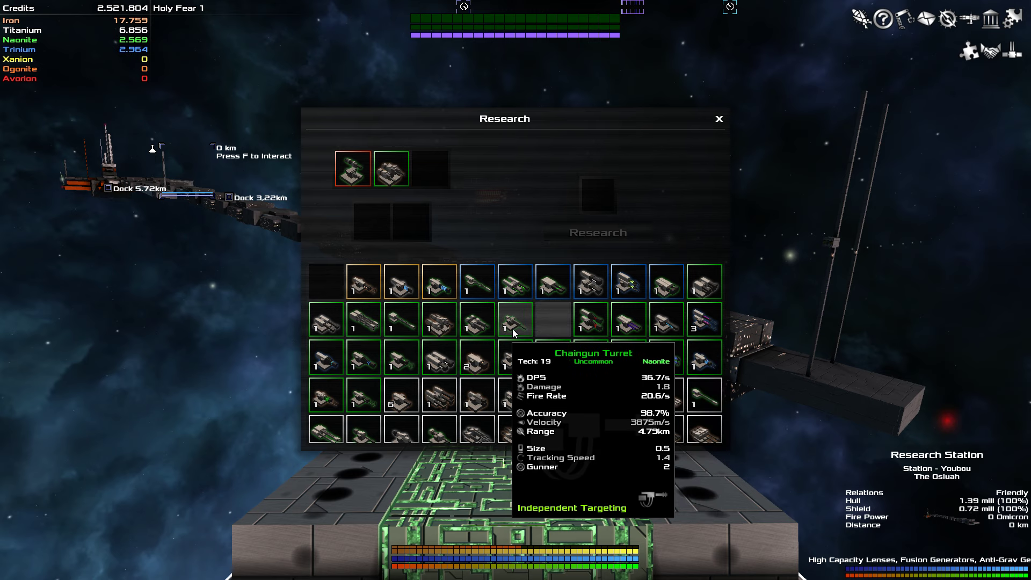
left_click(514, 325)
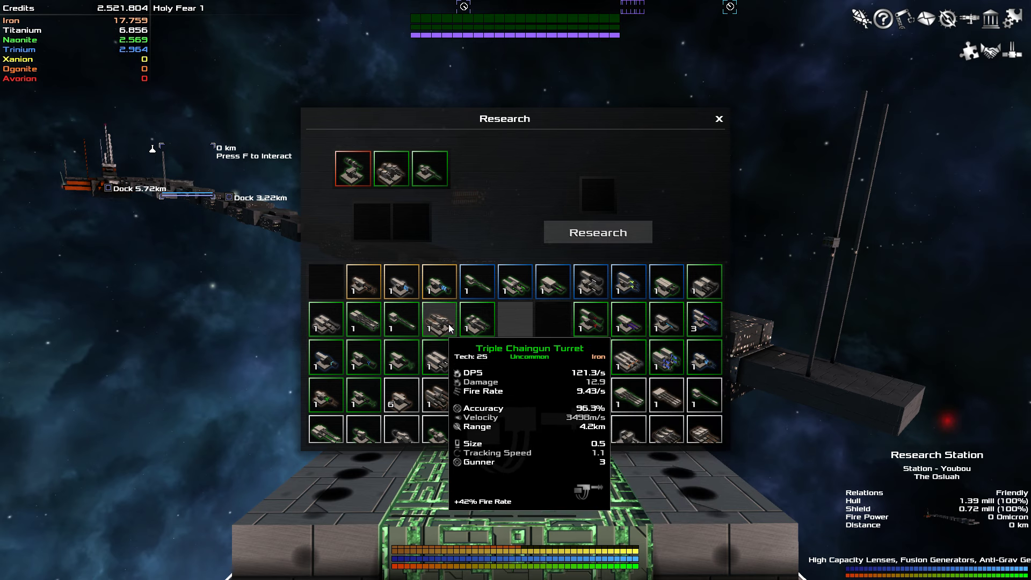
left_click(479, 329)
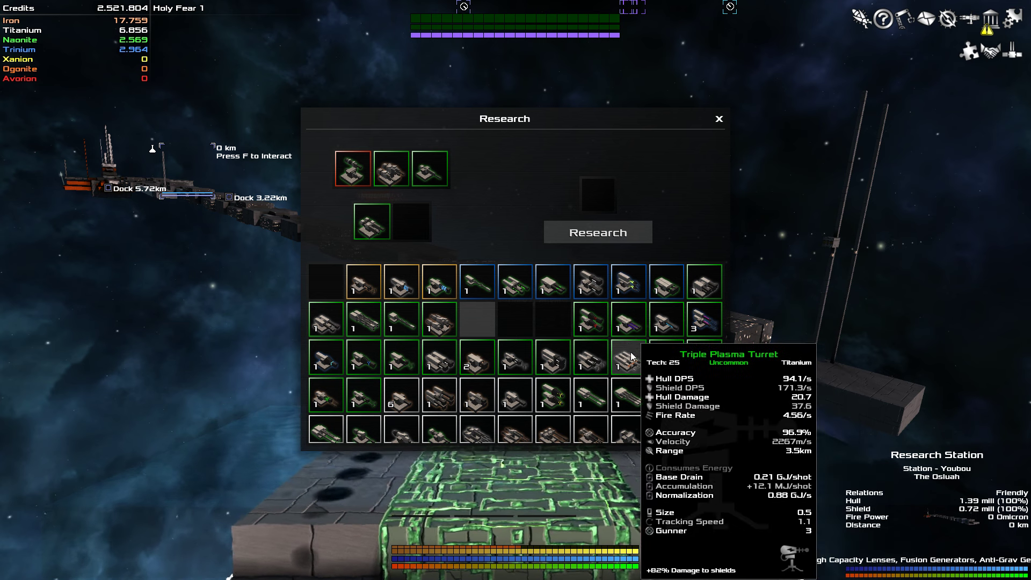
Step: Try the rare Cannon Turret, remove the red-bordered misfit, and complete the batch with the Double Bolter Turret
left_click(479, 294)
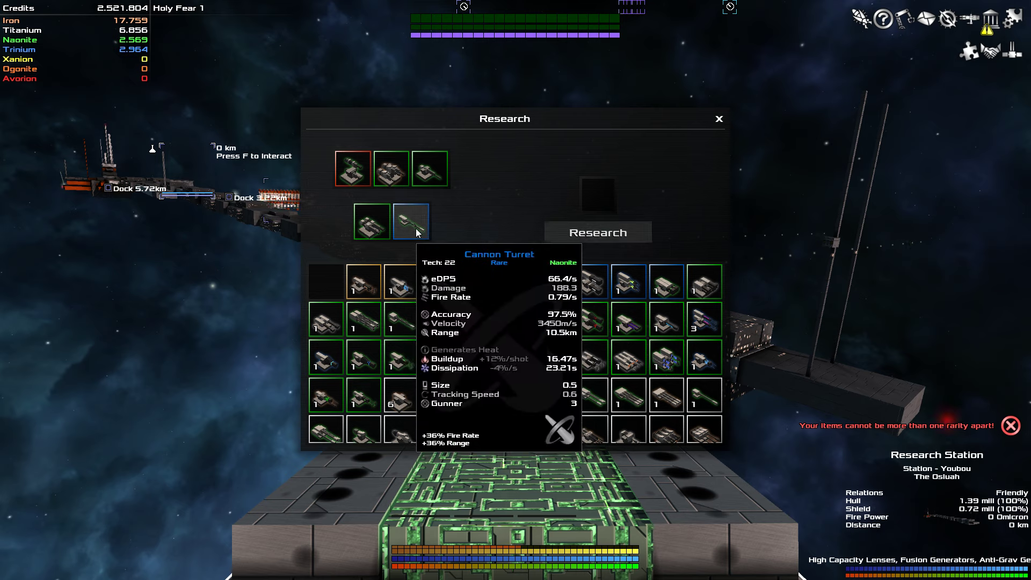
left_click(358, 171)
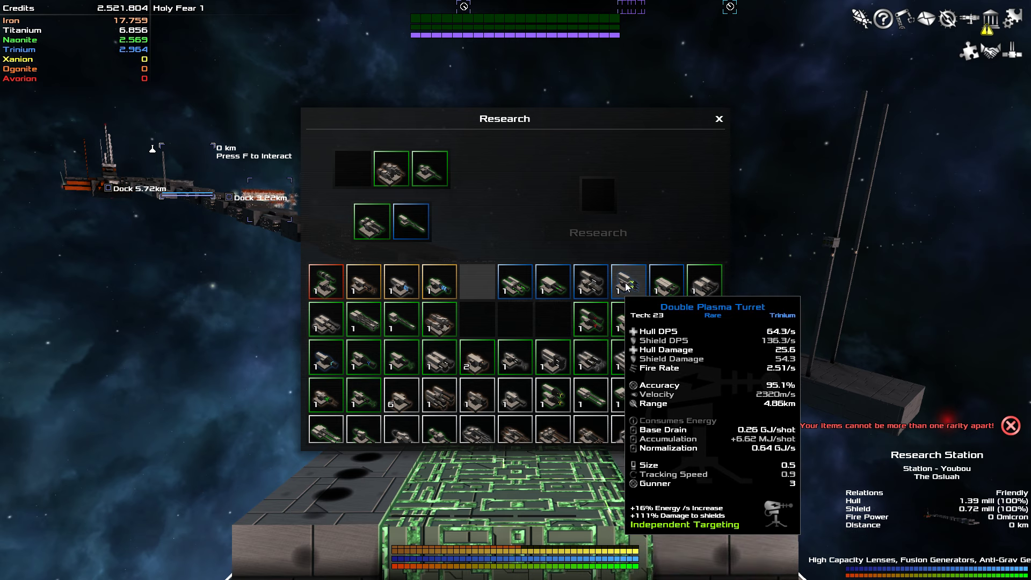
scroll(637, 322, "down", 1)
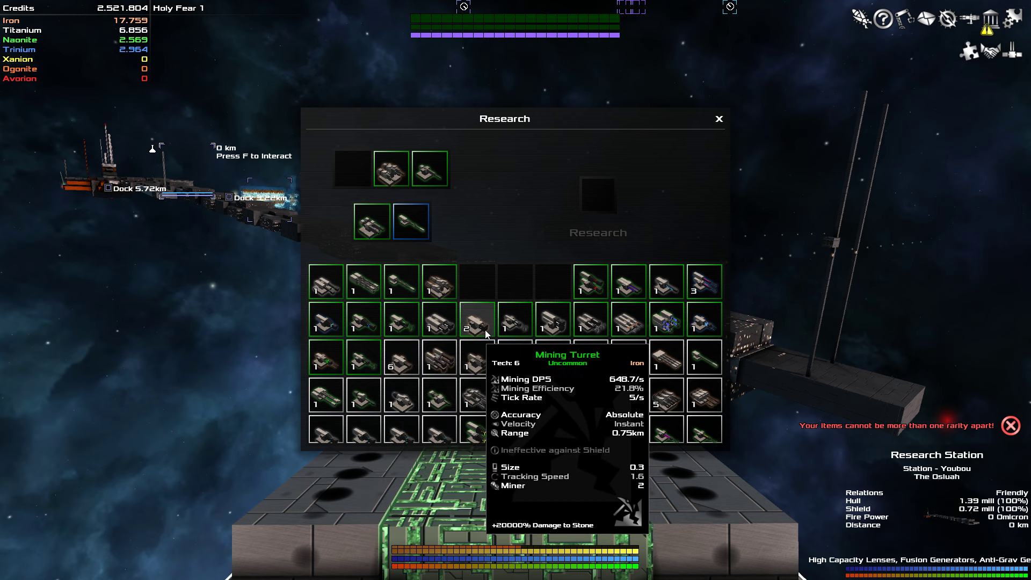
scroll(499, 355, "down", 1)
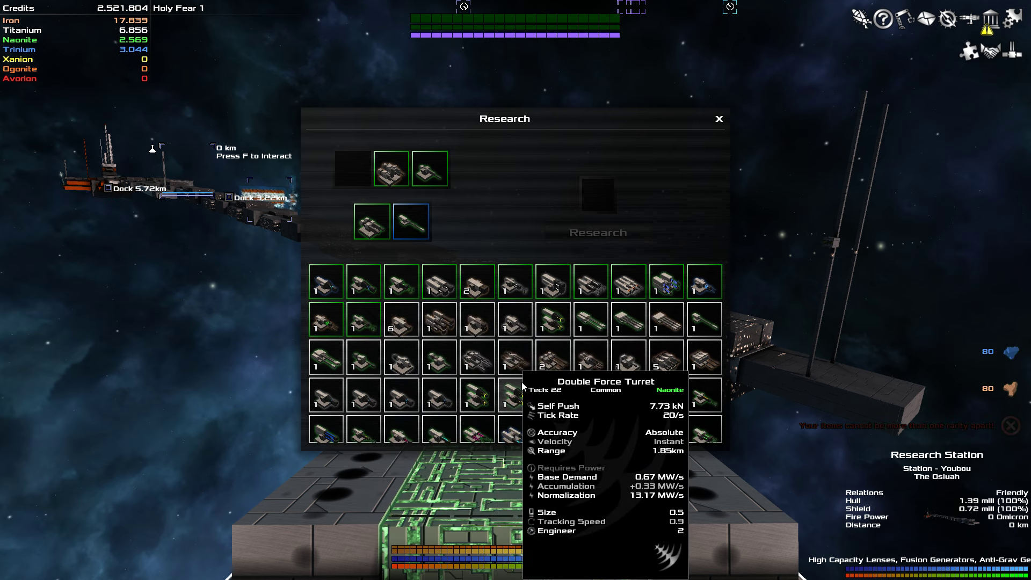
scroll(484, 363, "up", 1)
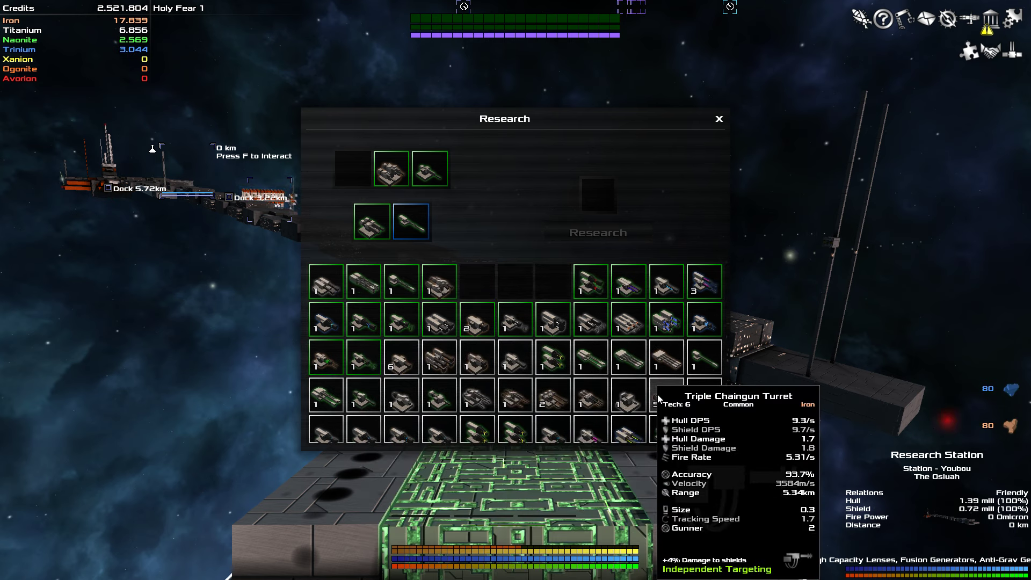
scroll(632, 379, "up", 1)
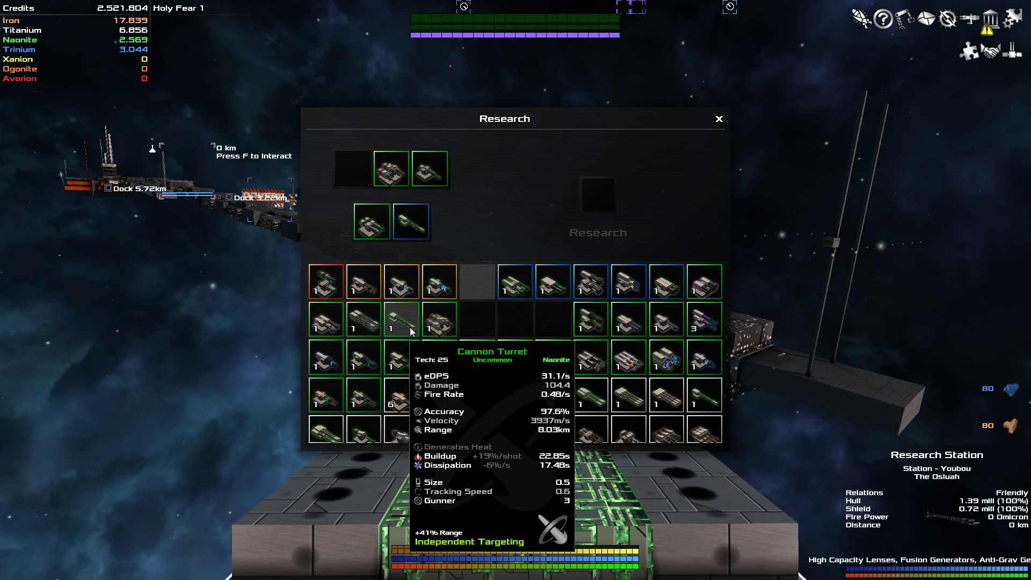
left_click(329, 323)
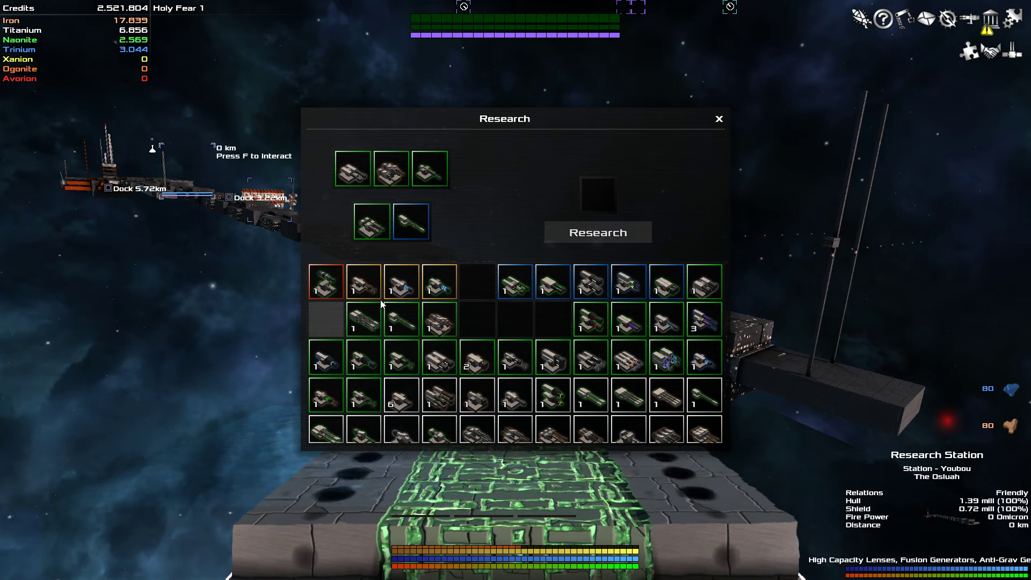
Step: Research the five staged uncommon turrets into a Bolter Turret
left_click(589, 235)
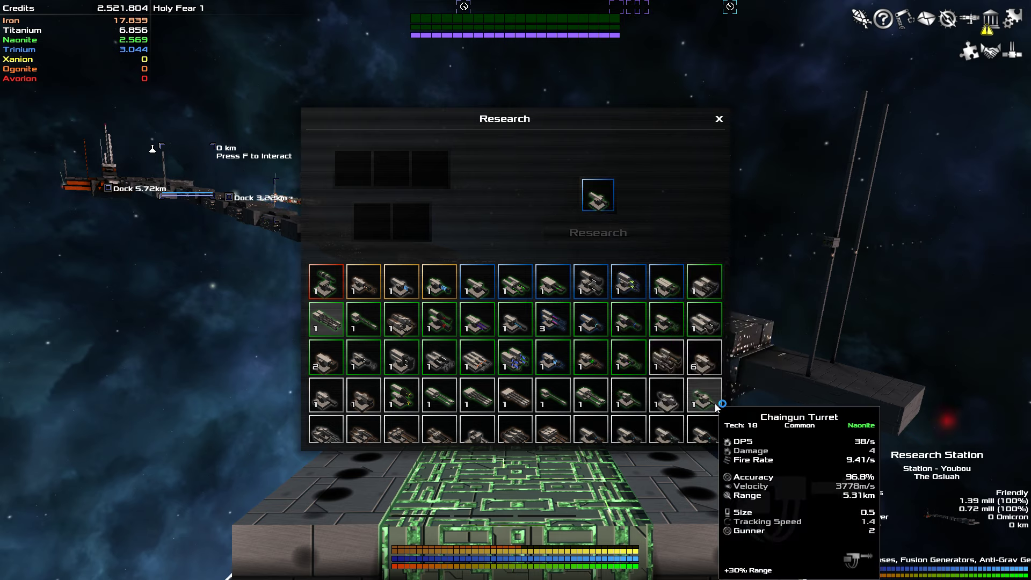
scroll(705, 441, "down", 2)
Step: Research the Launcher, plasma and Repair turrets into a Tech 25 Triple Plasma Turret
left_click(478, 328)
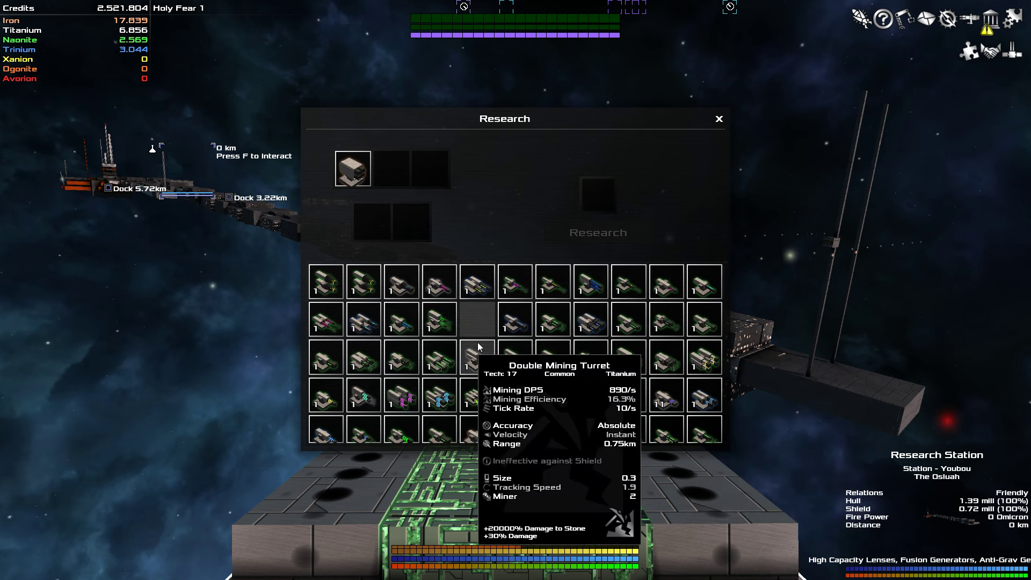
scroll(427, 369, "down", 2)
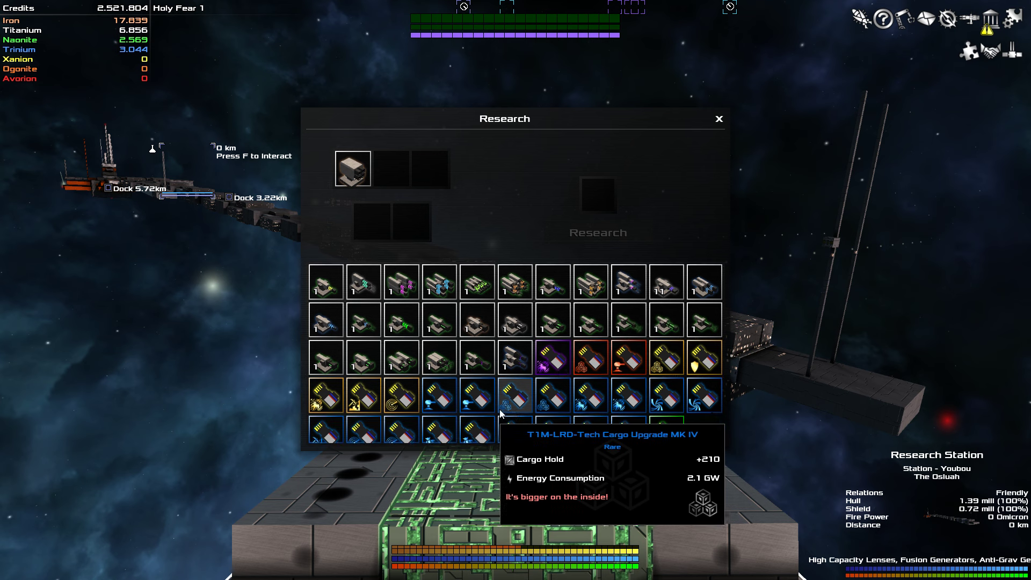
left_click(590, 291)
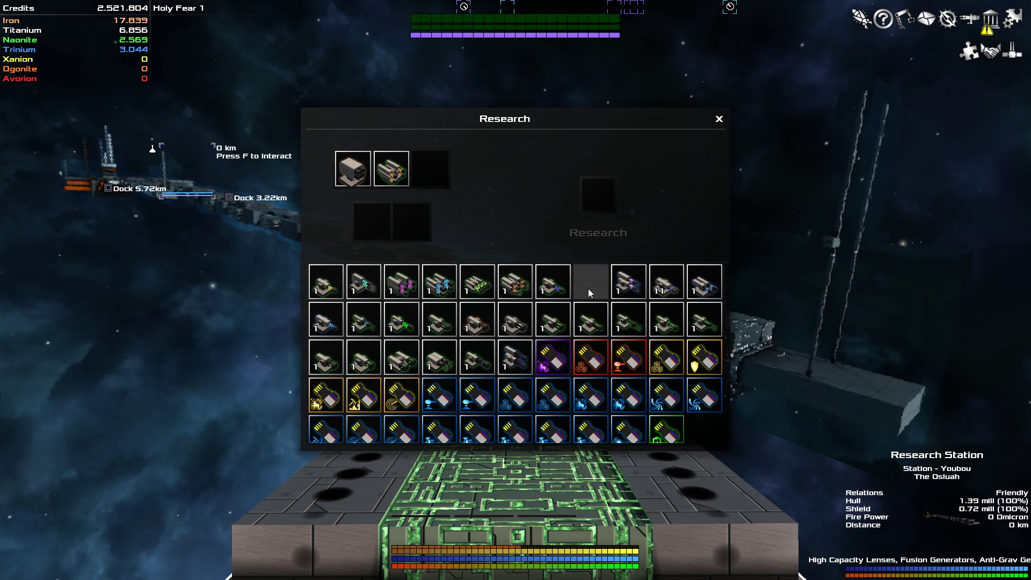
left_click(476, 282)
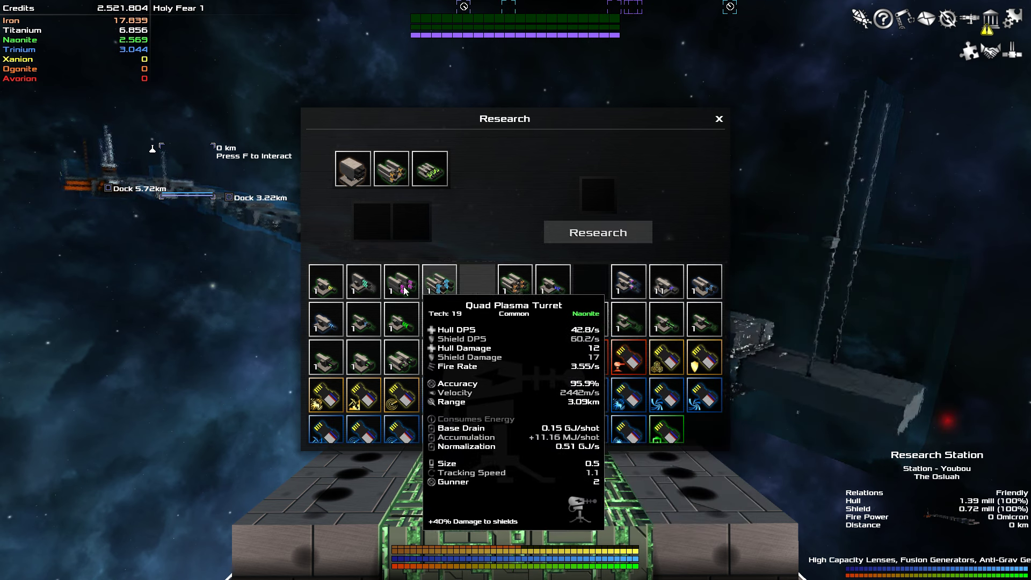
left_click(323, 322)
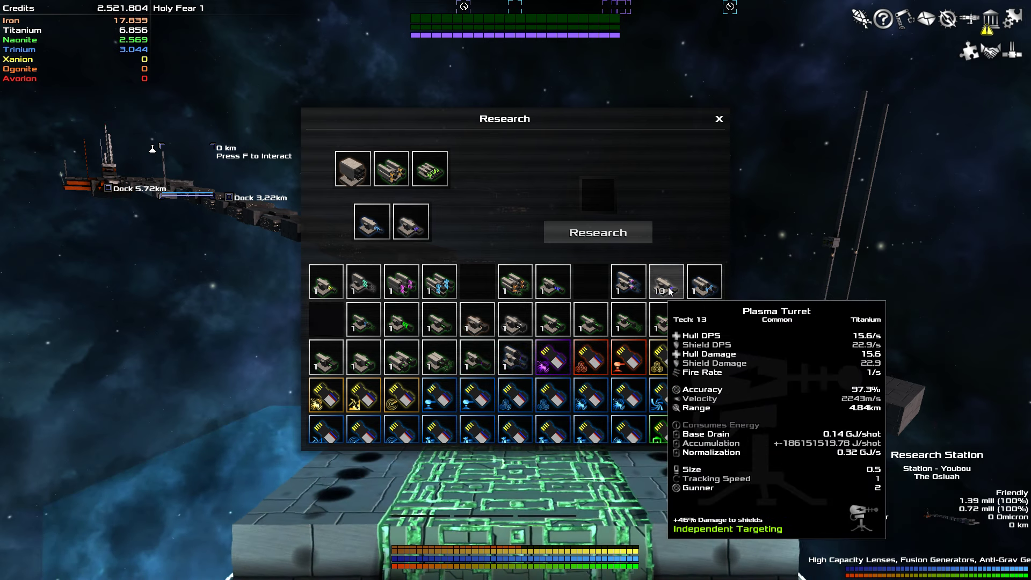
left_click(597, 232)
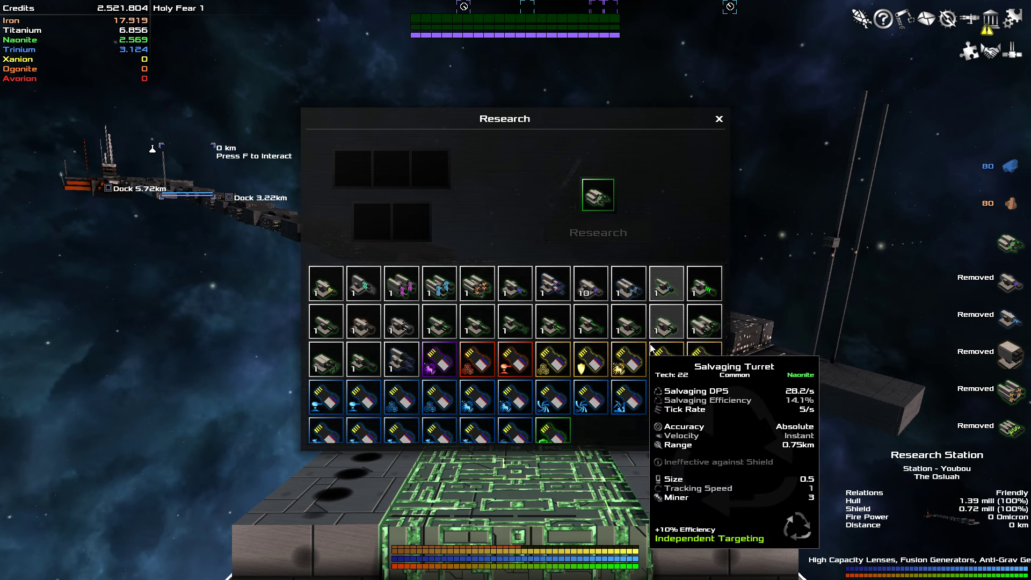
scroll(678, 365, "down", 1)
scroll(680, 365, "up", 1)
scroll(680, 364, "up", 1)
scroll(680, 365, "up", 1)
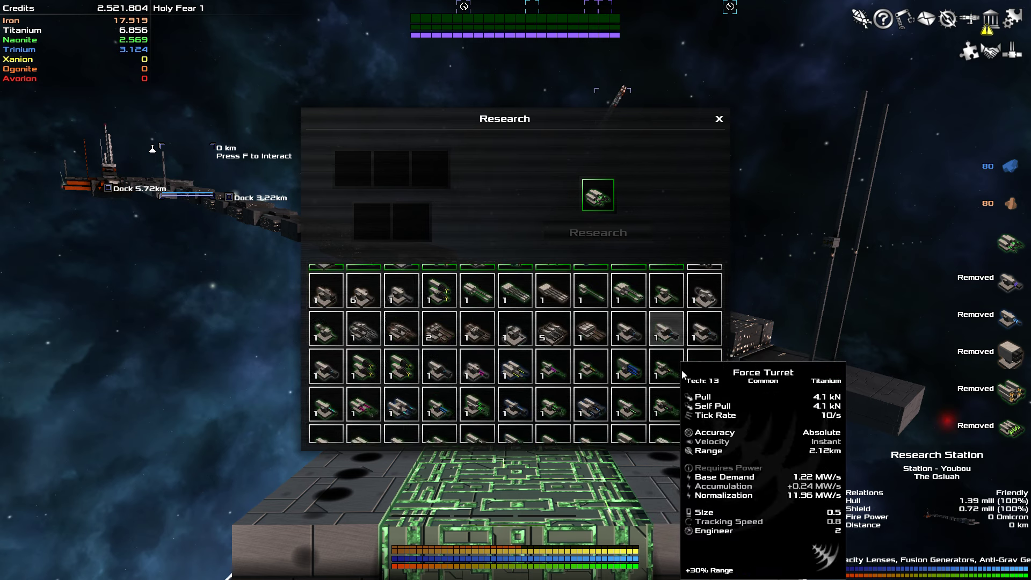
scroll(680, 365, "down", 2)
scroll(666, 391, "down", 2)
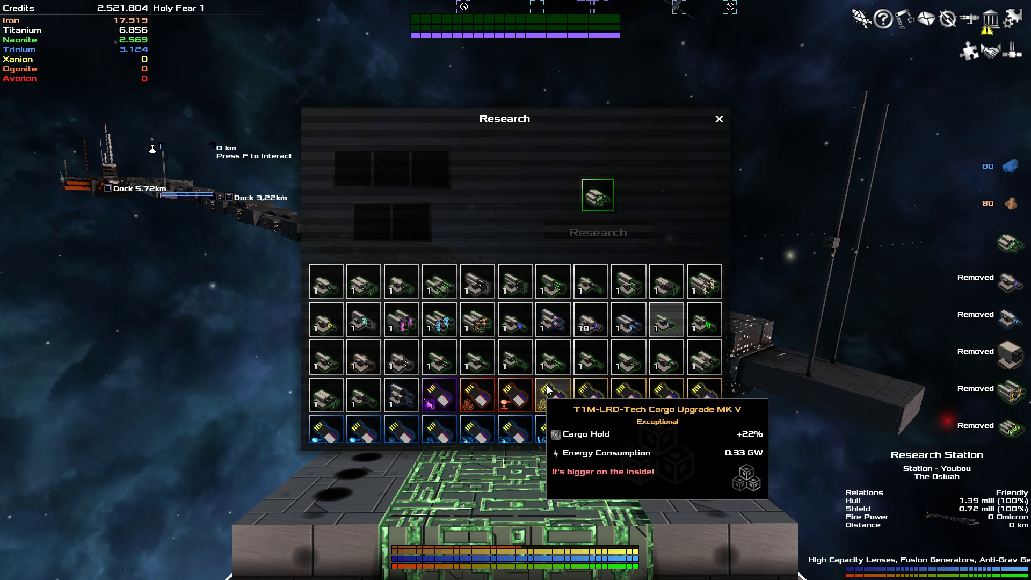
scroll(672, 380, "up", 1)
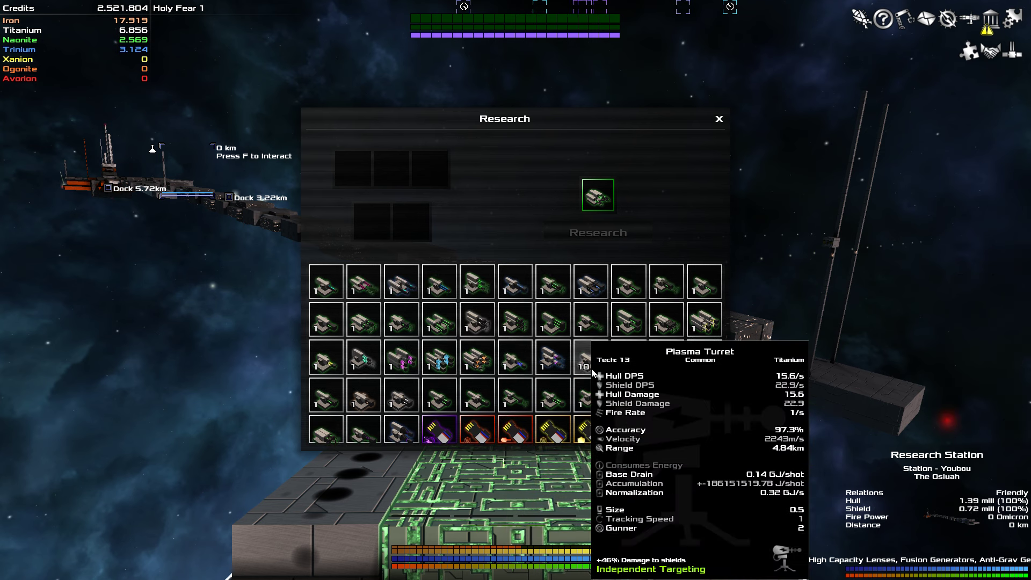
Step: Research five Plasma Turrets from the 10-stack into an upgraded plasma turret
left_click(591, 354)
left_click(591, 353)
left_click(592, 353)
left_click(598, 232)
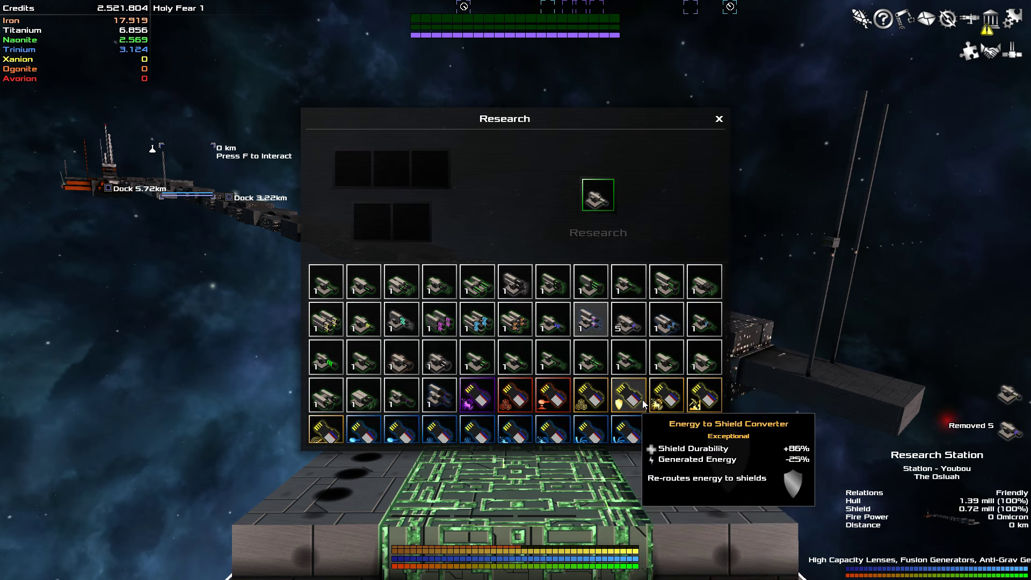
scroll(645, 403, "down", 2)
scroll(645, 402, "up", 2)
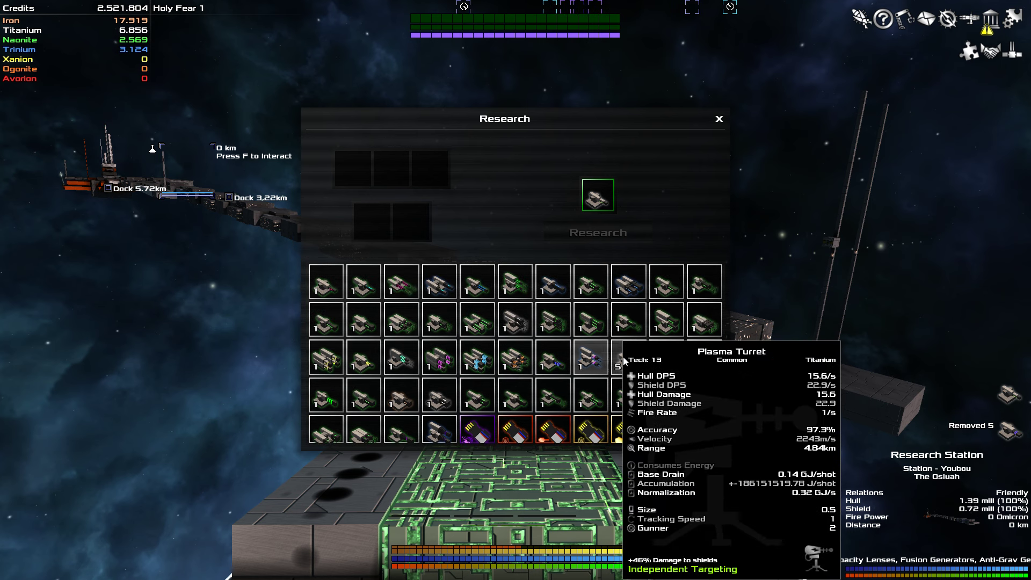
Step: Research the remaining five Plasma Turrets into an uncommon Tech 25 Plasma Turret
left_click(625, 358)
left_click(598, 232)
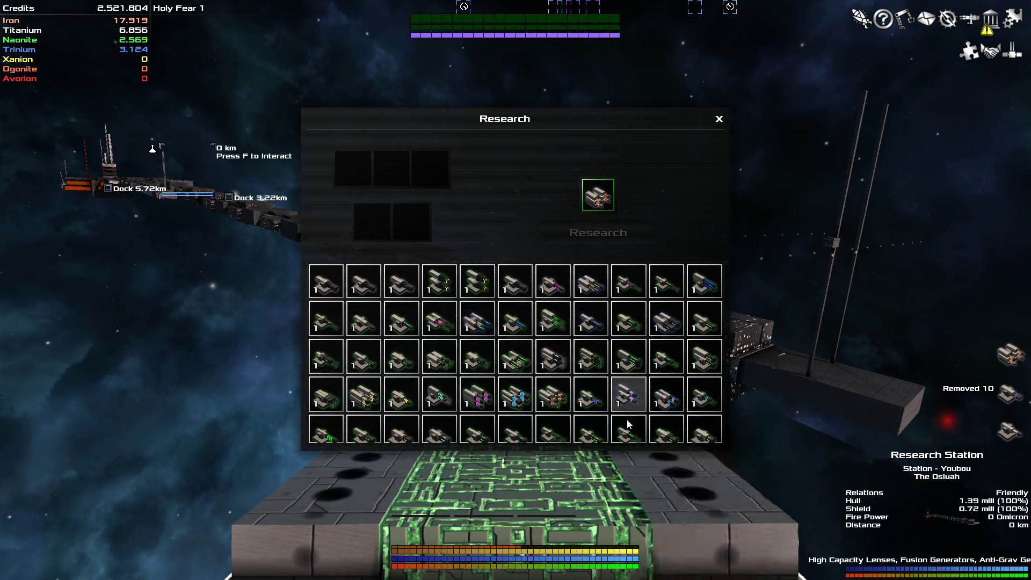
Step: Research five plasma turrets into a Tech 25 Plasma Turret and stage a Quad Plasma Turret next
left_click(557, 406)
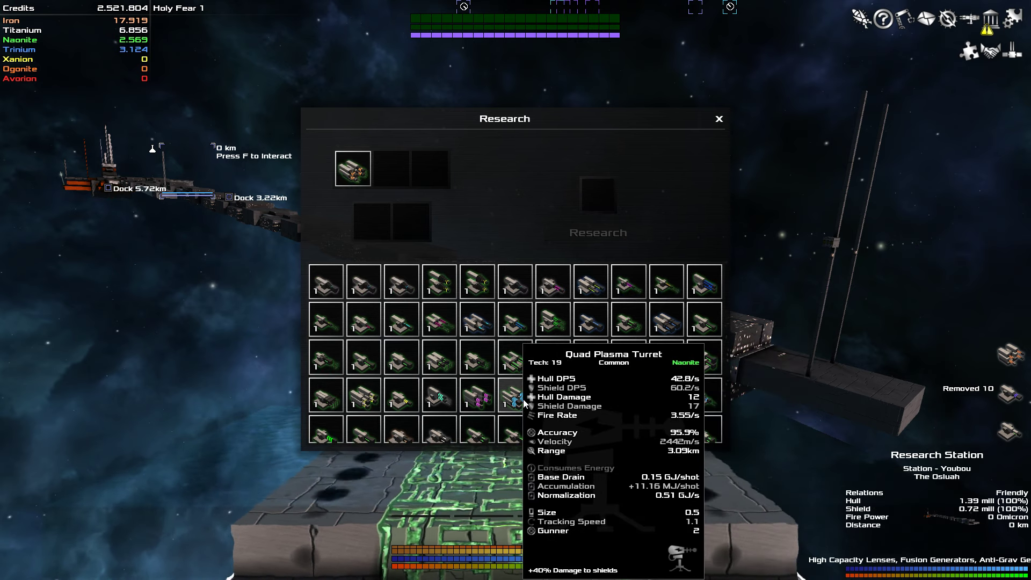
left_click(486, 403)
left_click(475, 398)
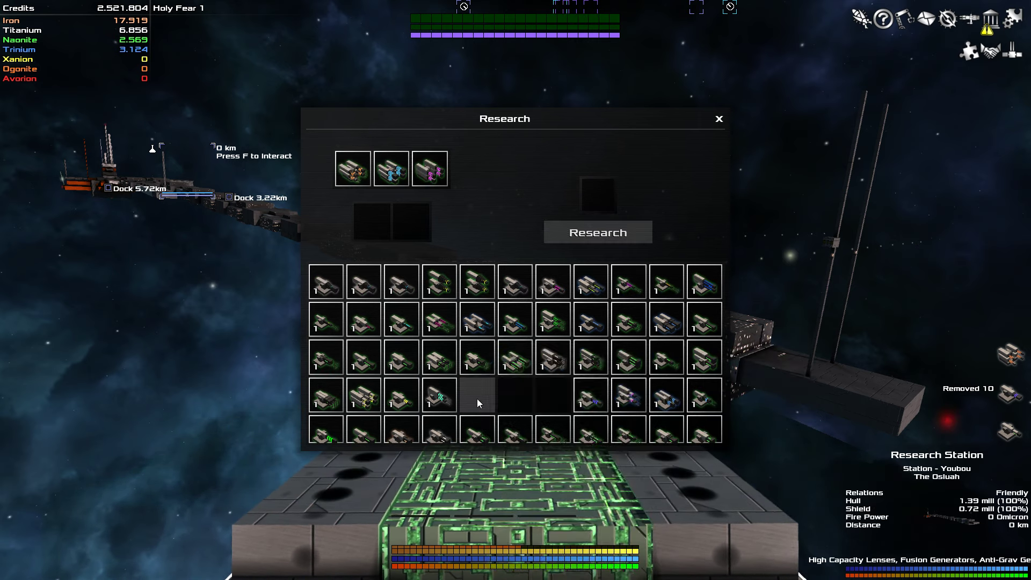
left_click(437, 395)
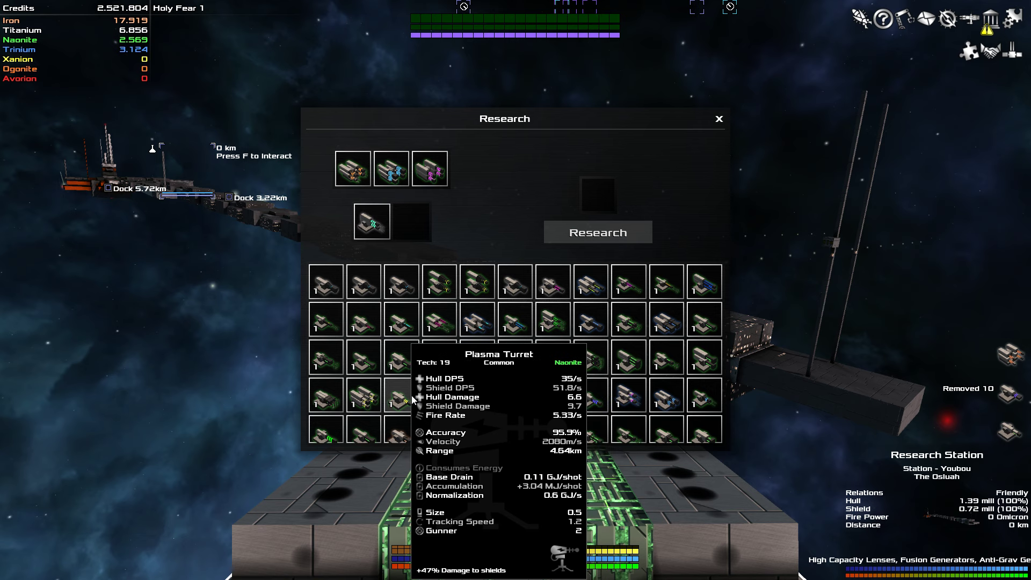
left_click(412, 395)
left_click(592, 228)
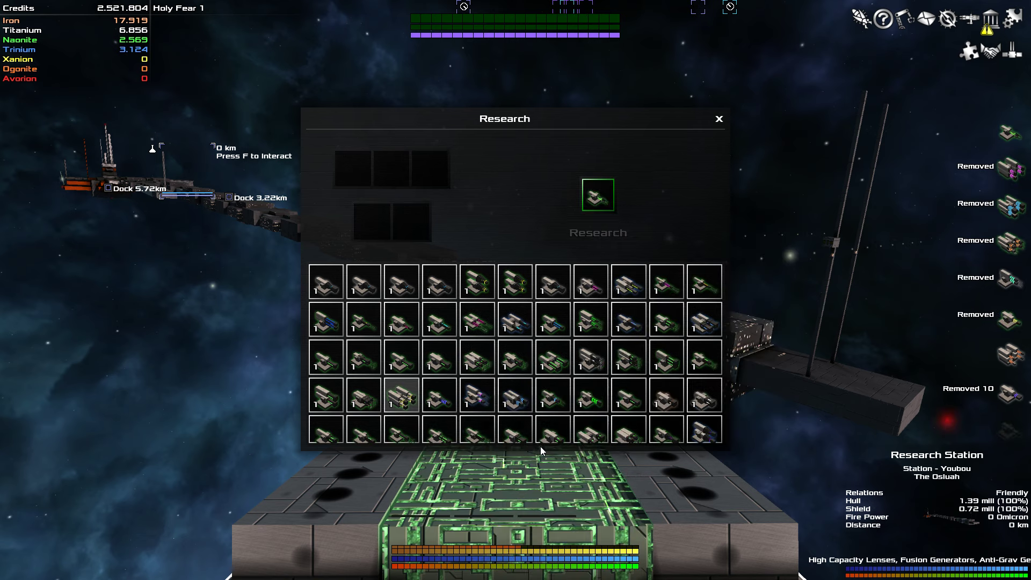
left_click(404, 396)
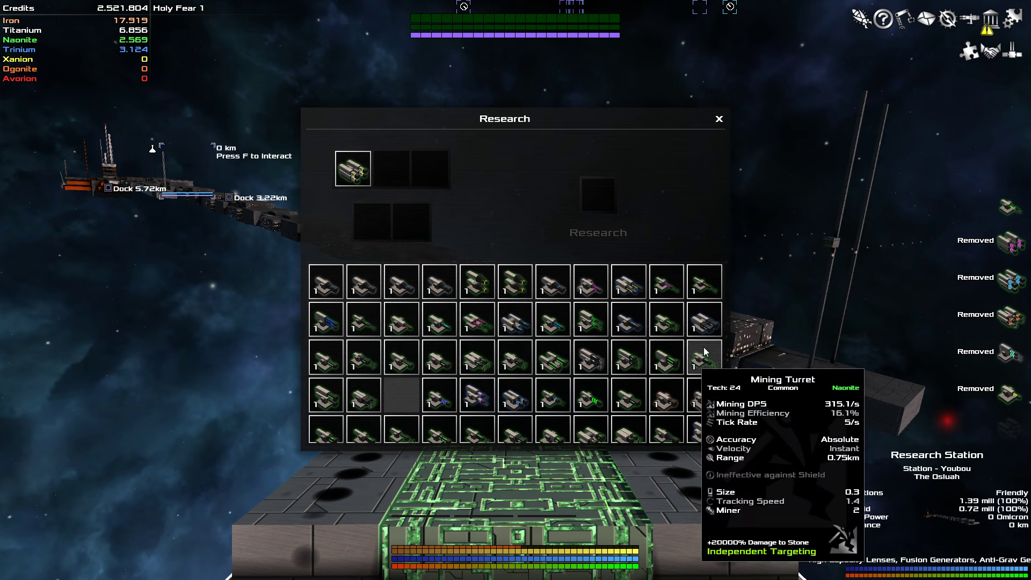
scroll(703, 346, "up", 1)
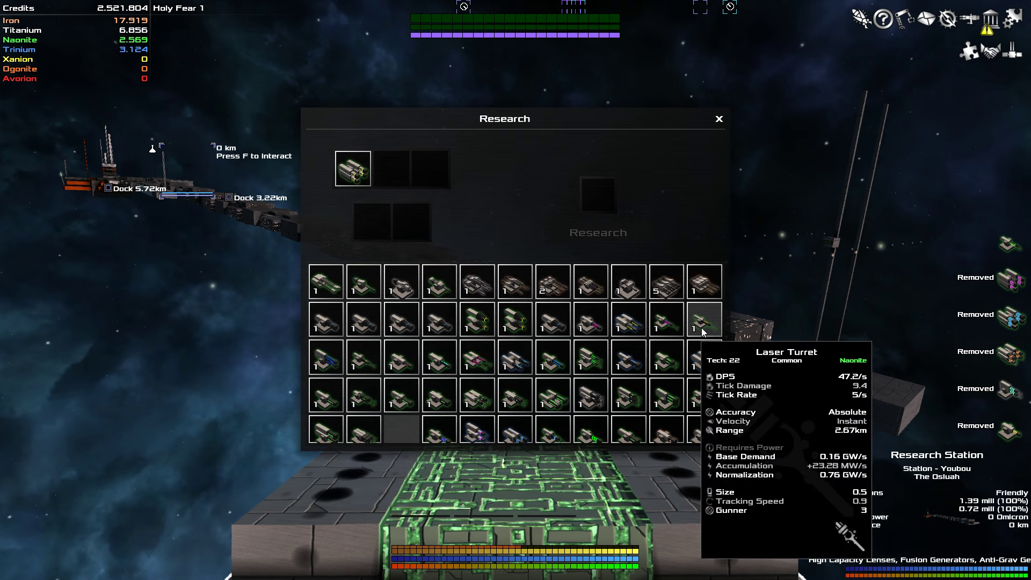
Step: Research three laser turrets and a Triple Chaingun Turret into one new turret
left_click(703, 330)
left_click(667, 326)
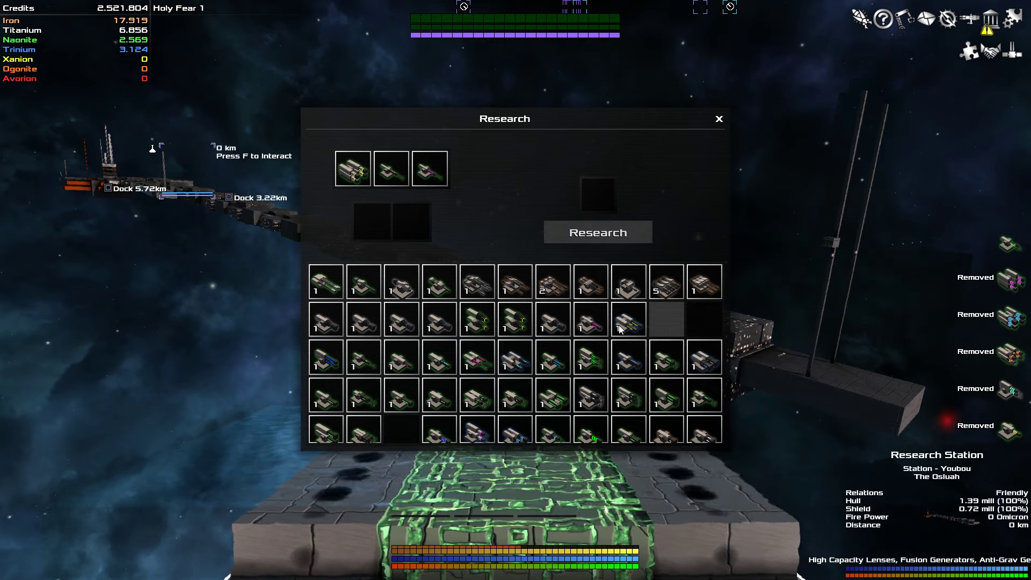
left_click(582, 326)
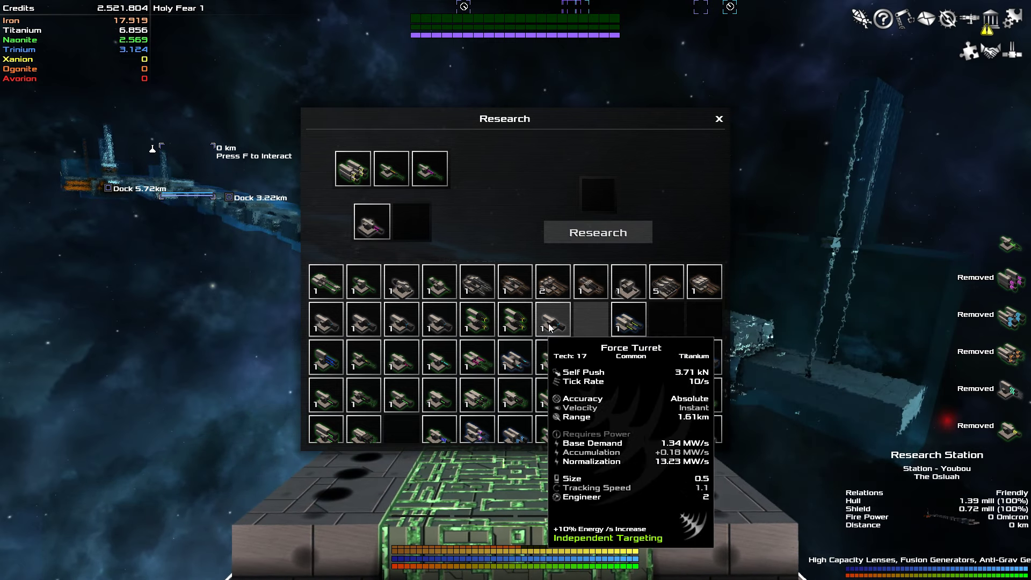
scroll(564, 338, "up", 1)
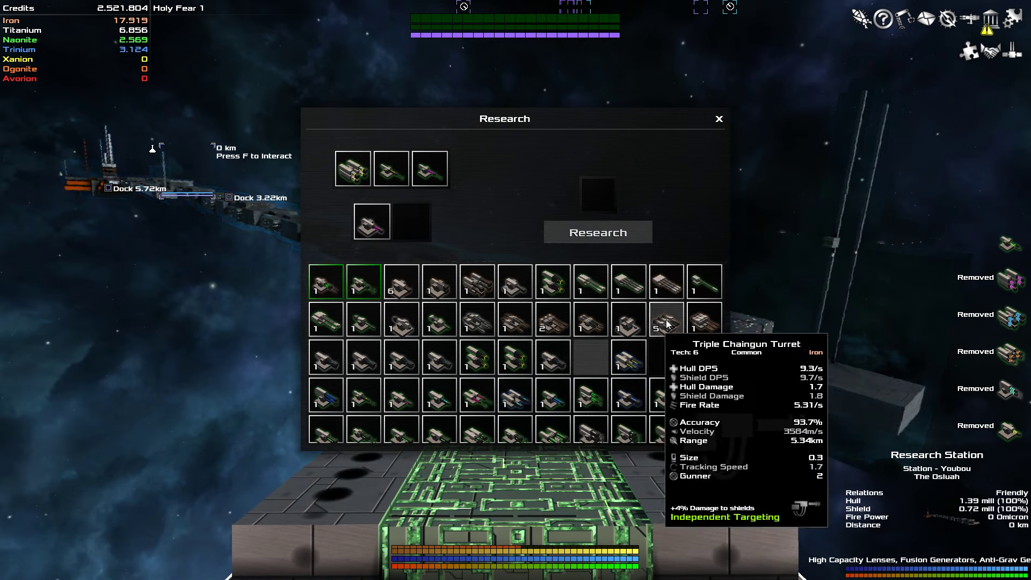
left_click(701, 329)
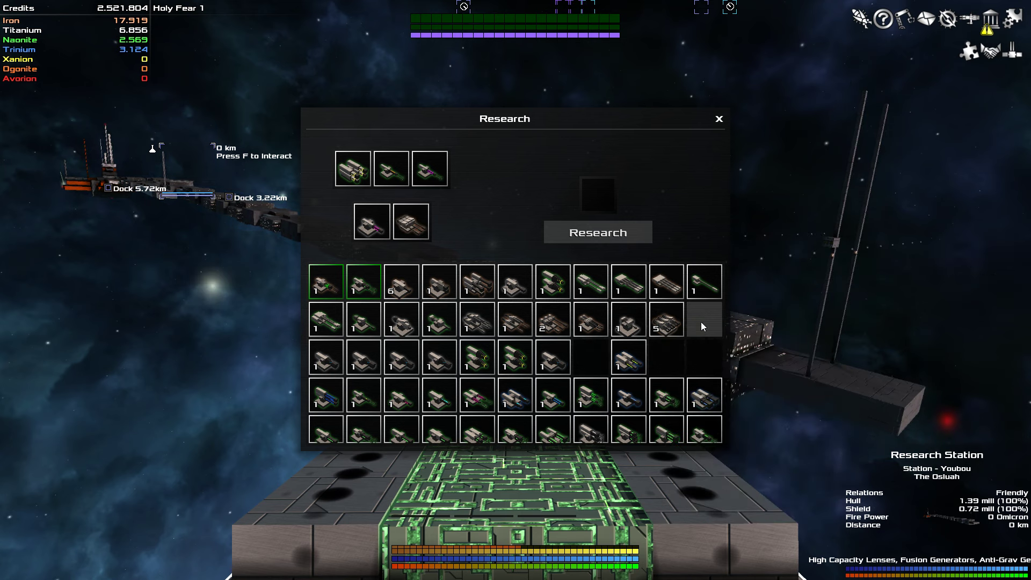
left_click(582, 236)
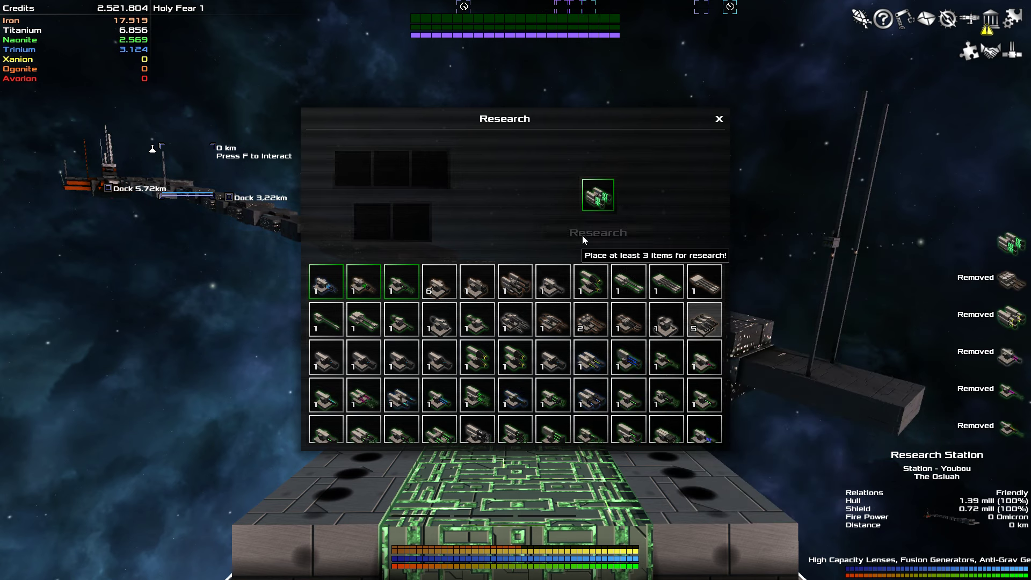
Step: Research five chaingun turrets from the stack into a Triple Chaingun Turret with +48% fire rate
left_click(702, 327)
left_click(701, 327)
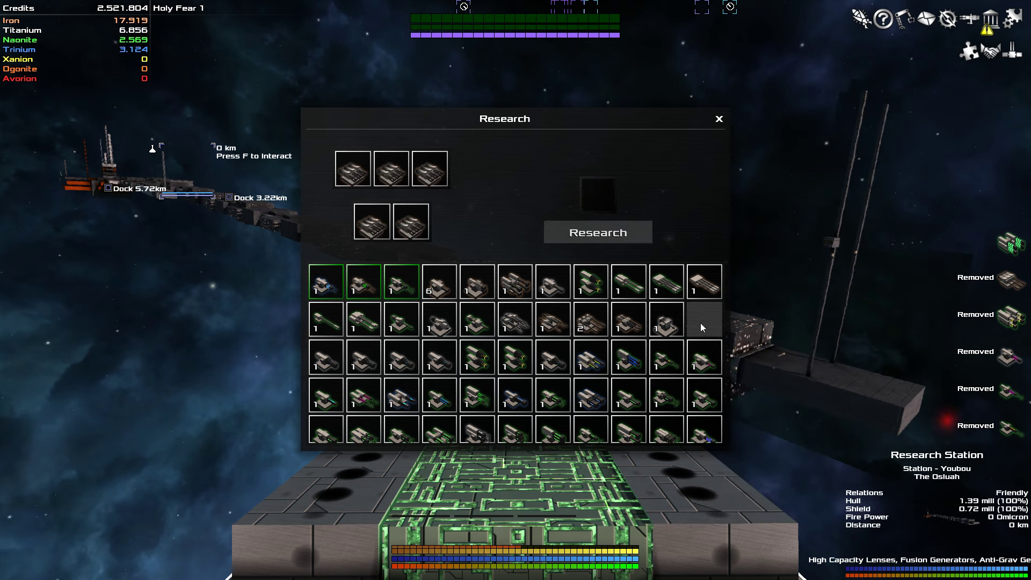
left_click(603, 230)
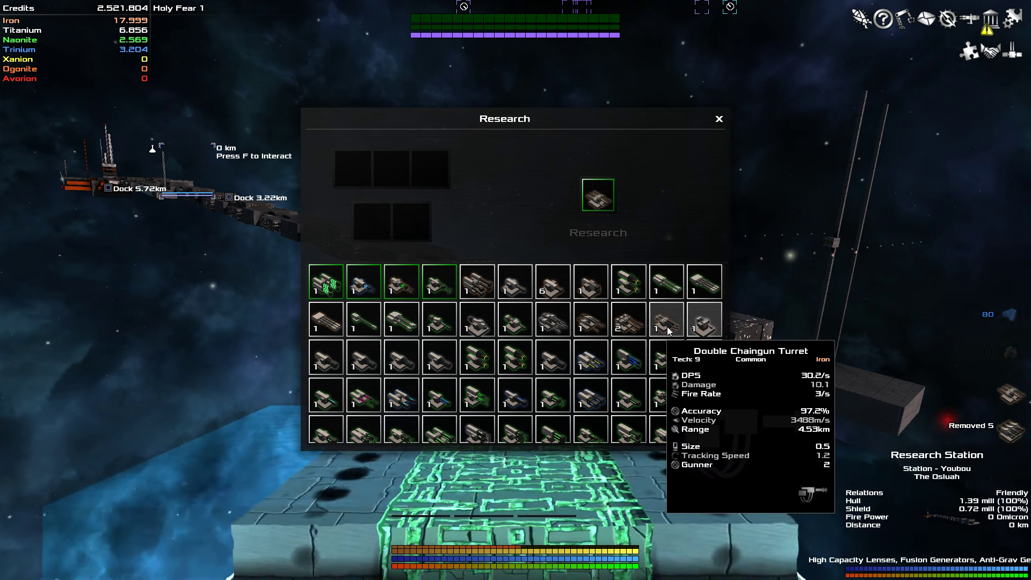
Step: Research a batch of chaingun and Triple Chaingun turrets into a Tech 25 Chaingun Turret
left_click(666, 323)
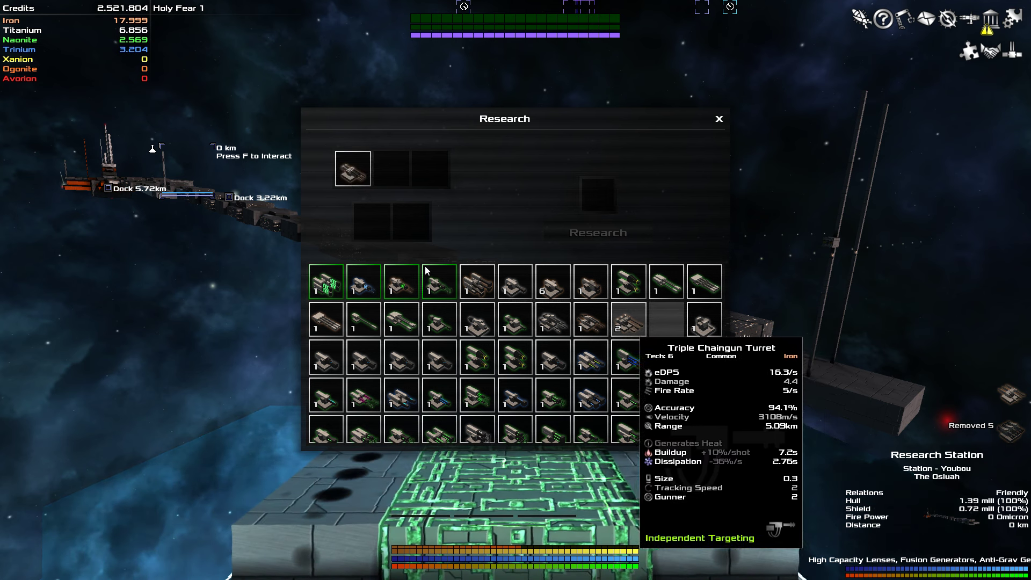
double_click(631, 324)
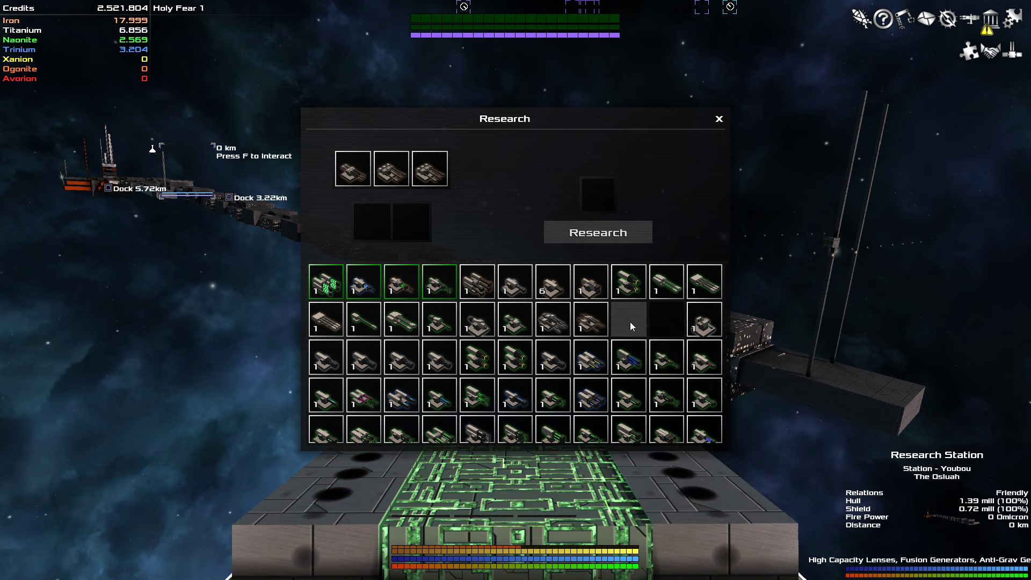
left_click(596, 323)
left_click(558, 320)
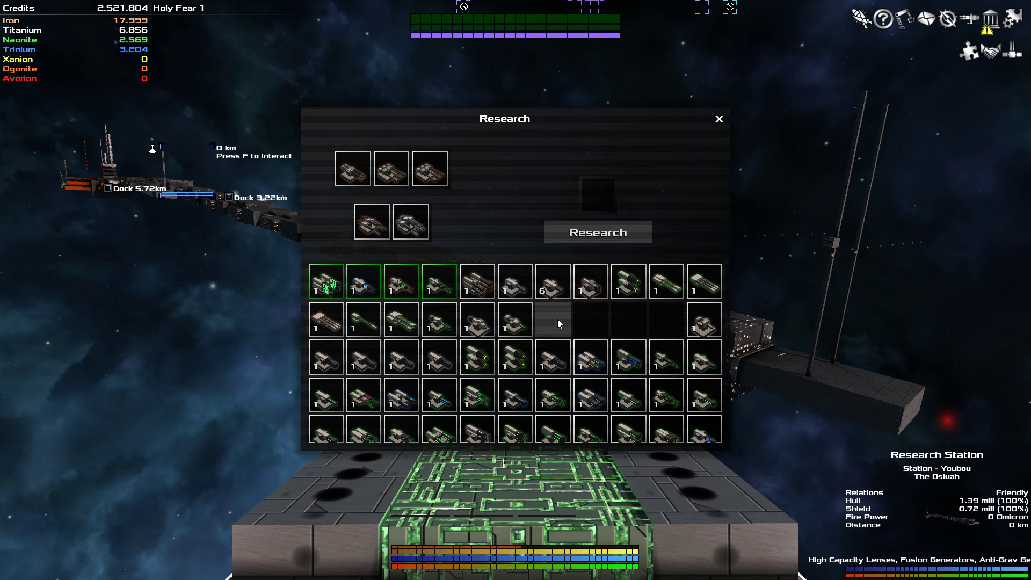
left_click(574, 229)
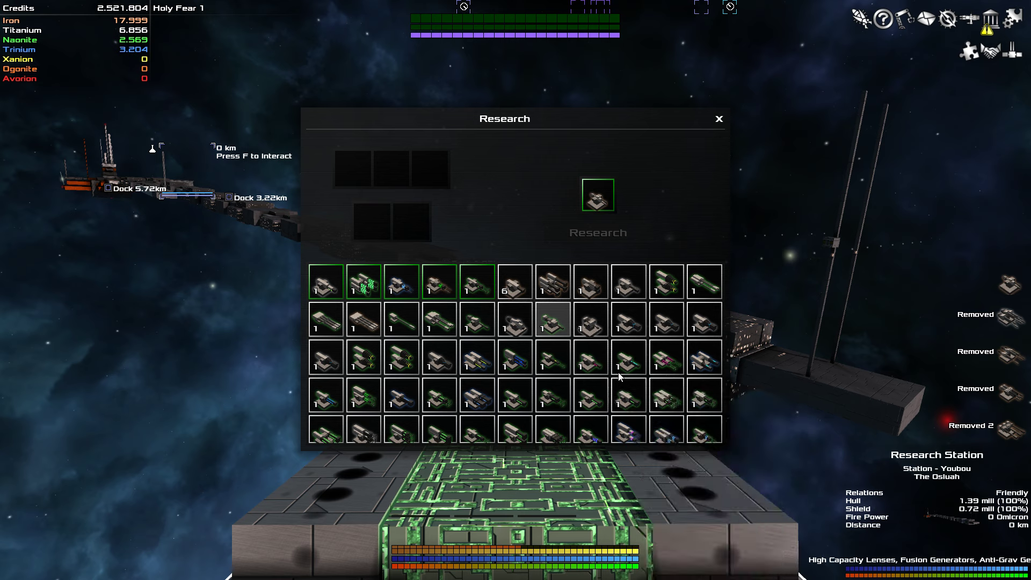
Step: Research four laser turrets into an uncommon Tech 25 Double Laser Turret
left_click(628, 359)
left_click(665, 362)
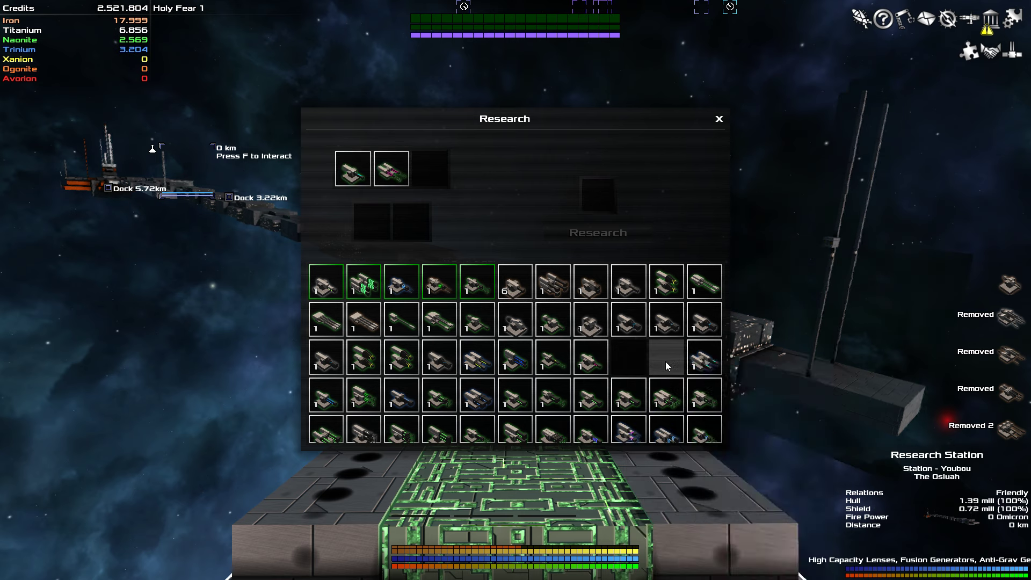
left_click(704, 362)
left_click(594, 359)
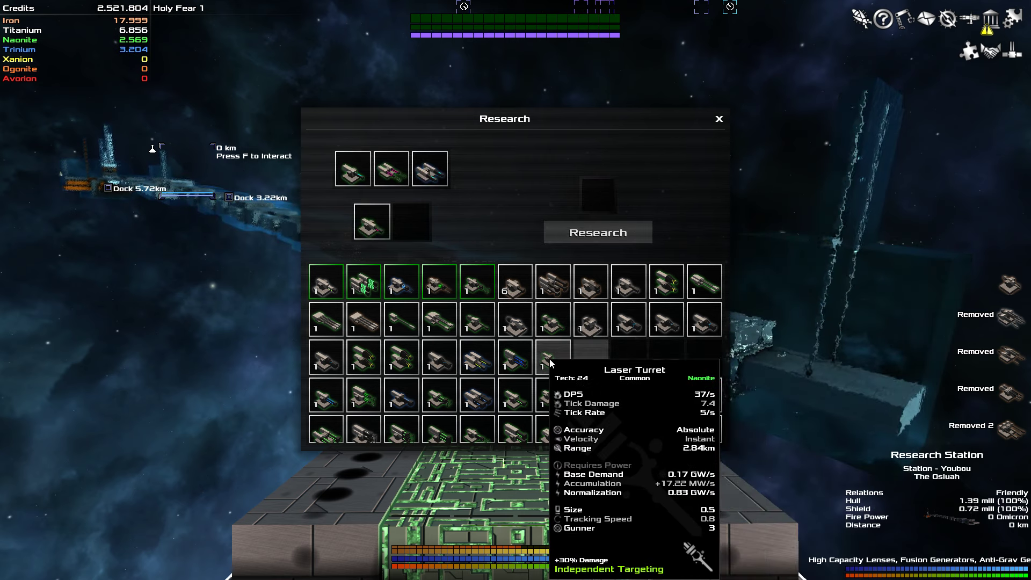
left_click(635, 236)
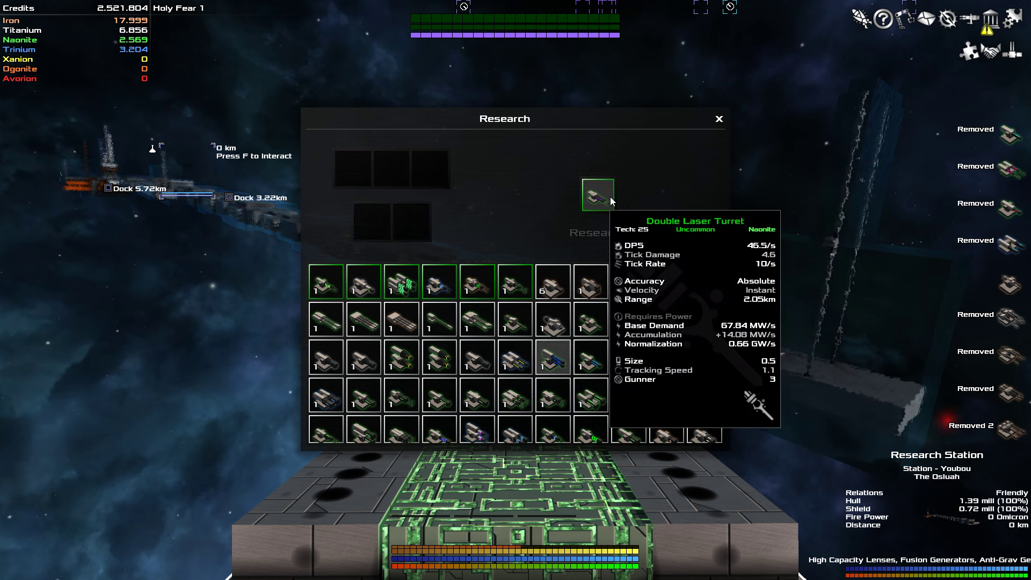
scroll(683, 403, "down", 3)
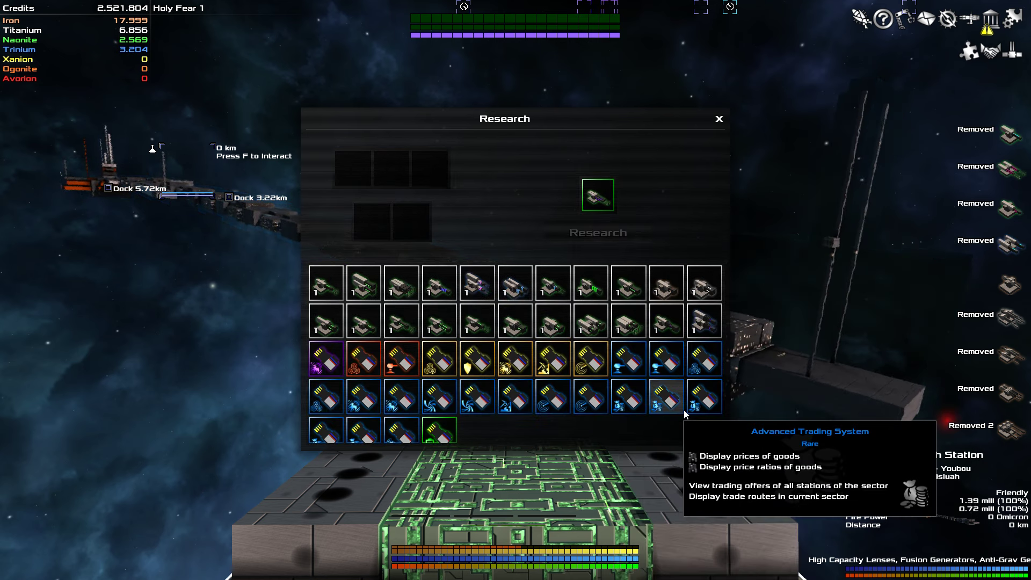
scroll(685, 412, "up", 3)
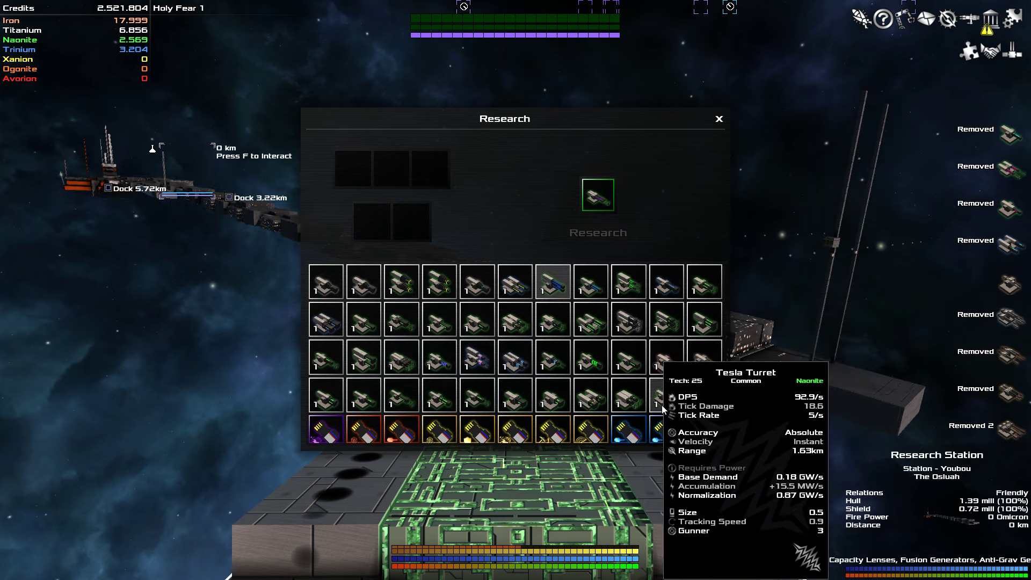
Step: Research the leftover laser and Double Laser turrets into a single uncommon turret
left_click(713, 407)
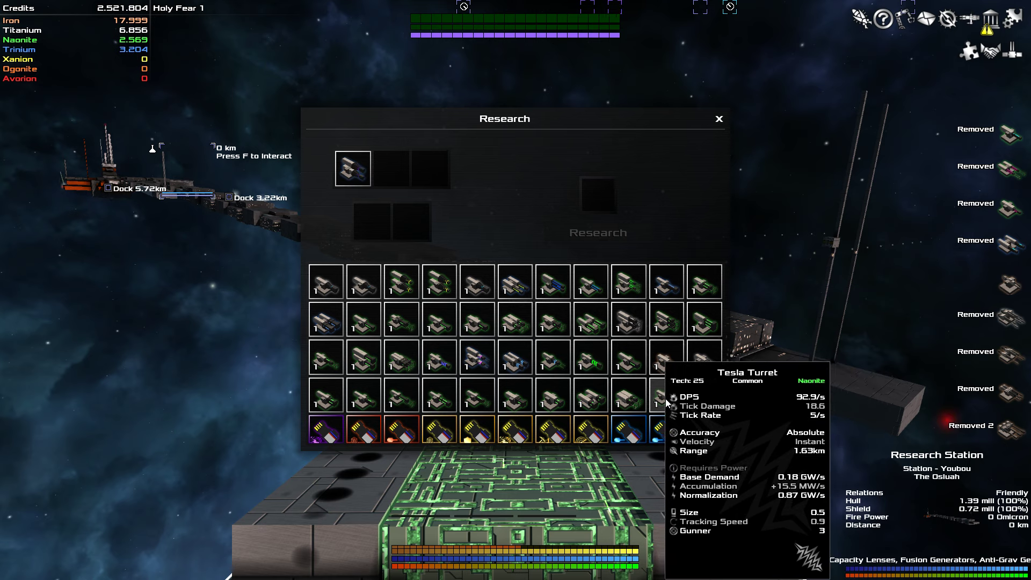
left_click(661, 407)
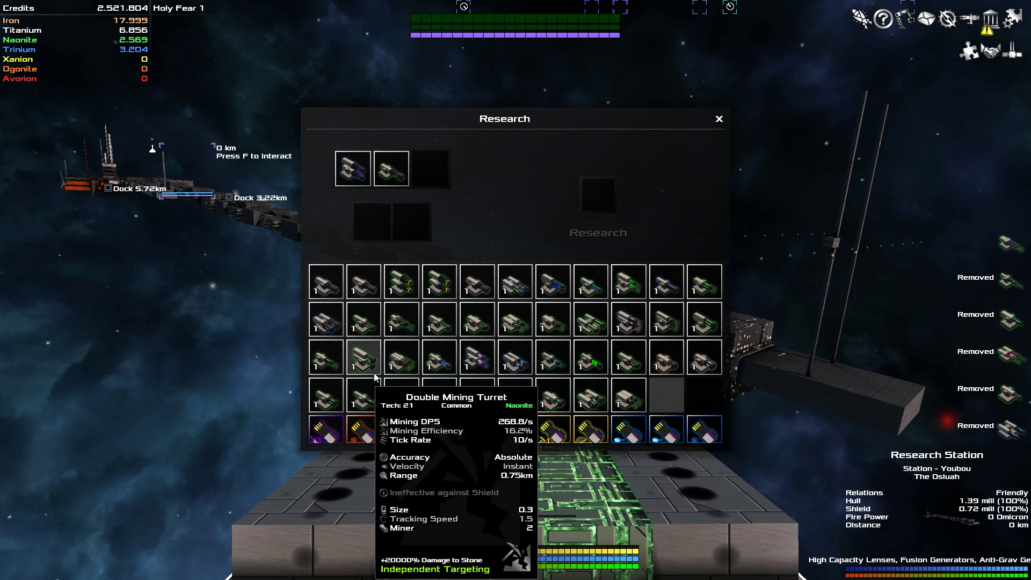
scroll(682, 368, "up", 1)
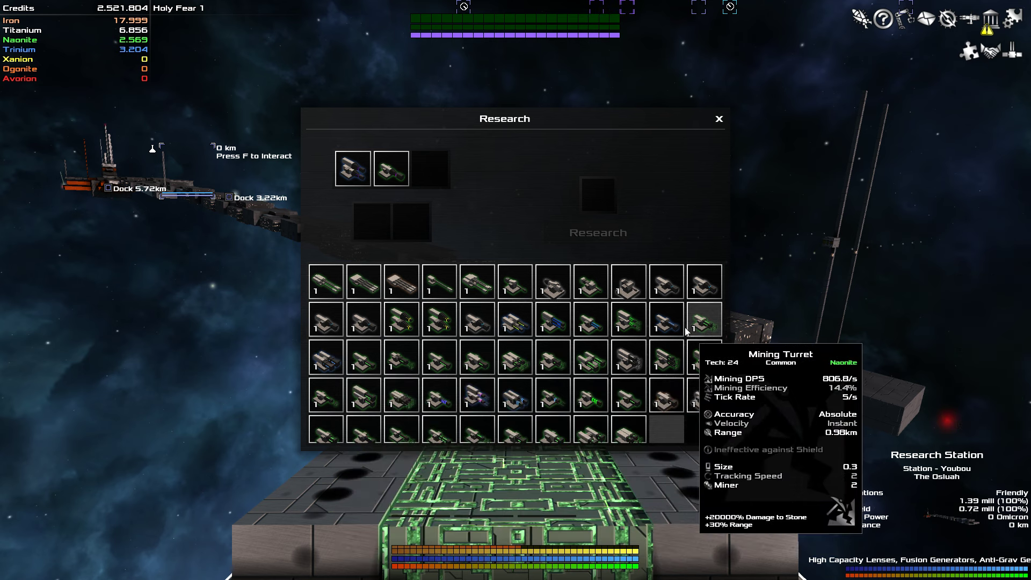
left_click(617, 325)
left_click(590, 323)
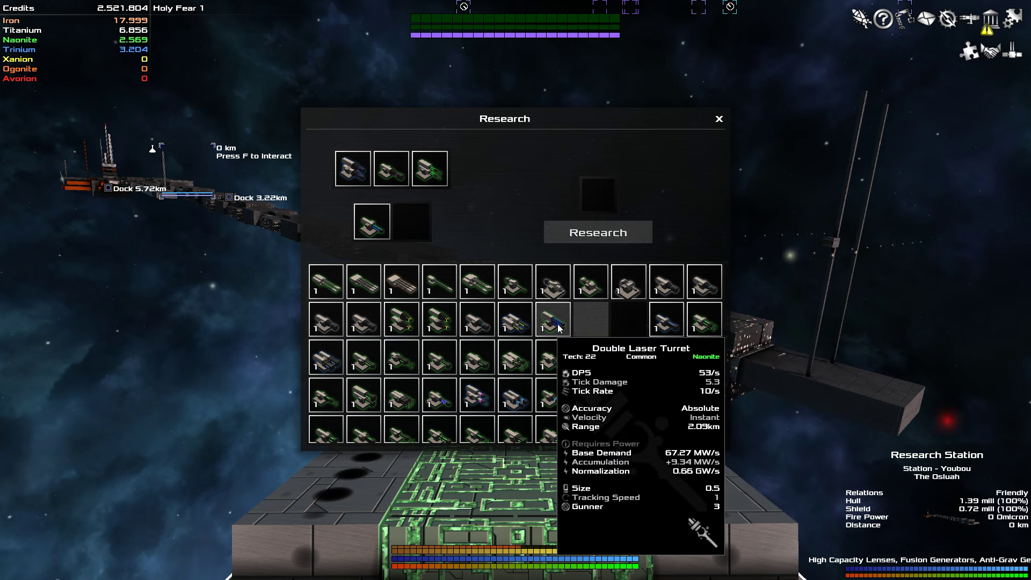
left_click(597, 232)
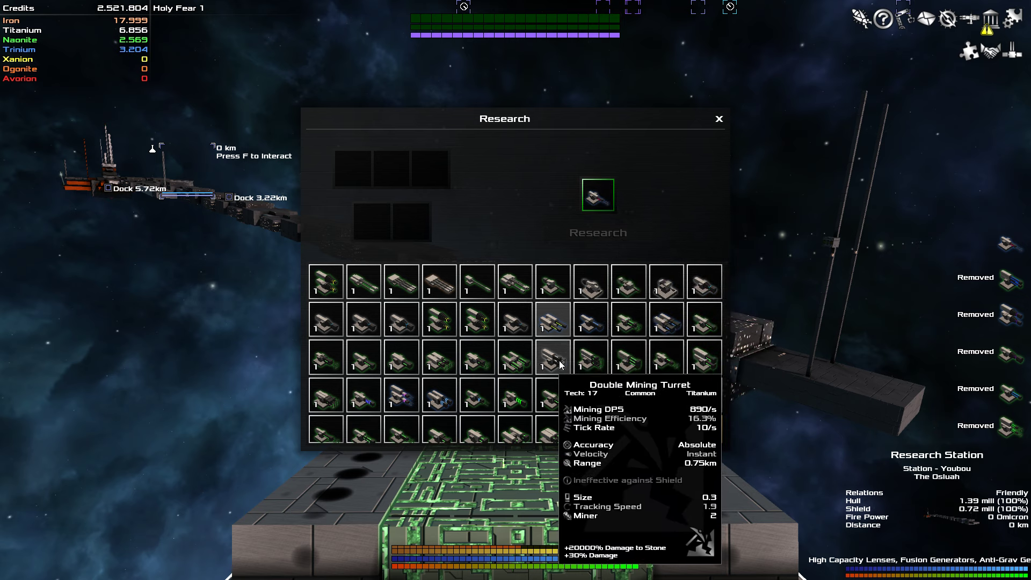
Step: Return the researched turret to inventory, then research four chaingun turrets into a Triple Chaingun Turret
left_click(353, 168)
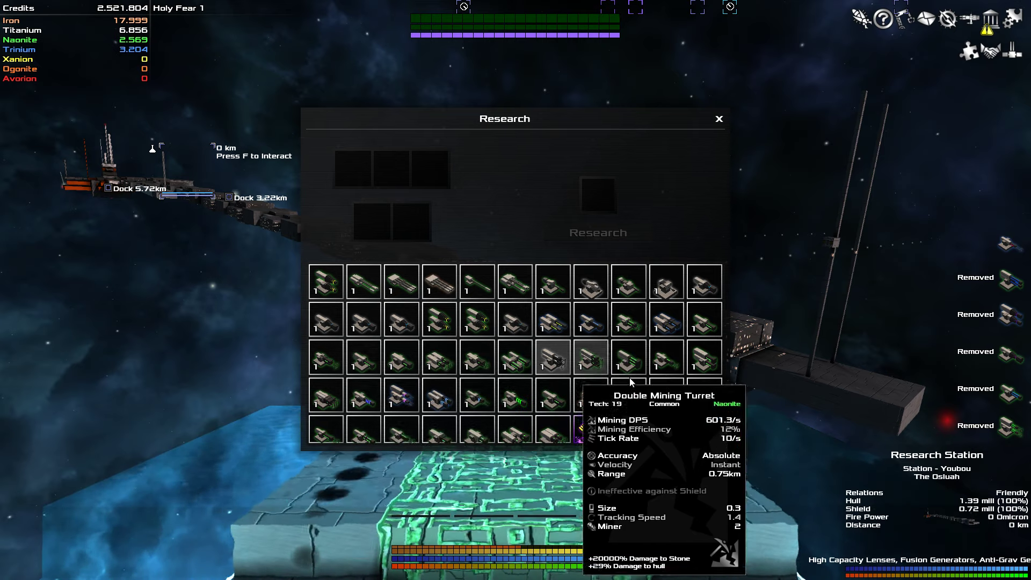
scroll(565, 371, "down", 1)
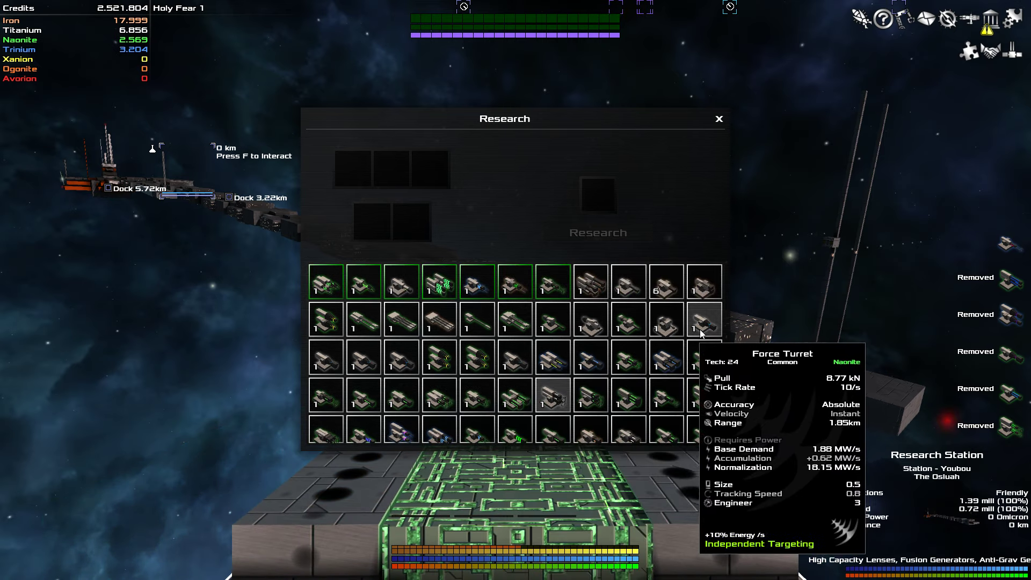
left_click(667, 326)
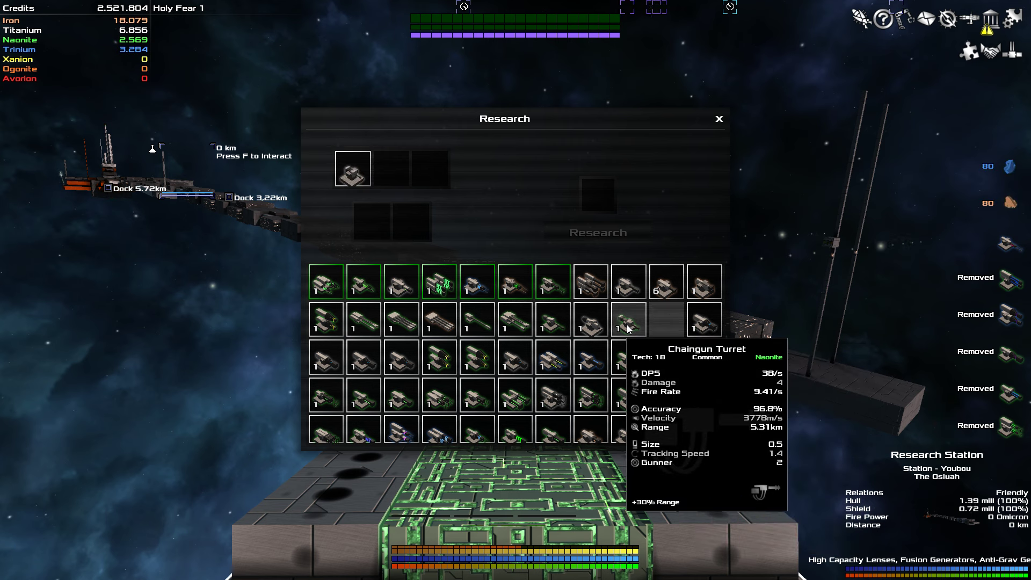
left_click(629, 326)
left_click(591, 325)
left_click(563, 324)
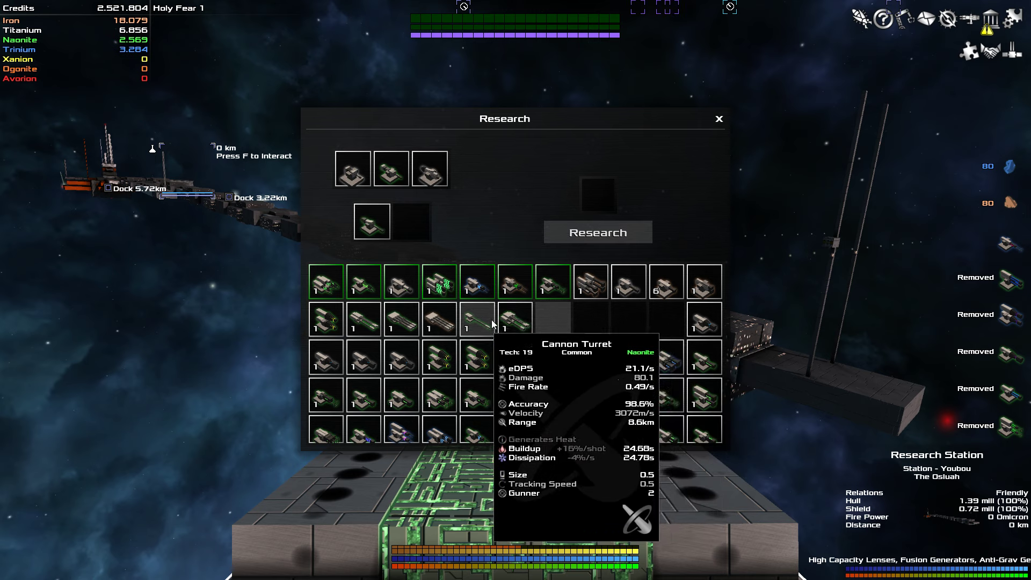
scroll(518, 323, "up", 1)
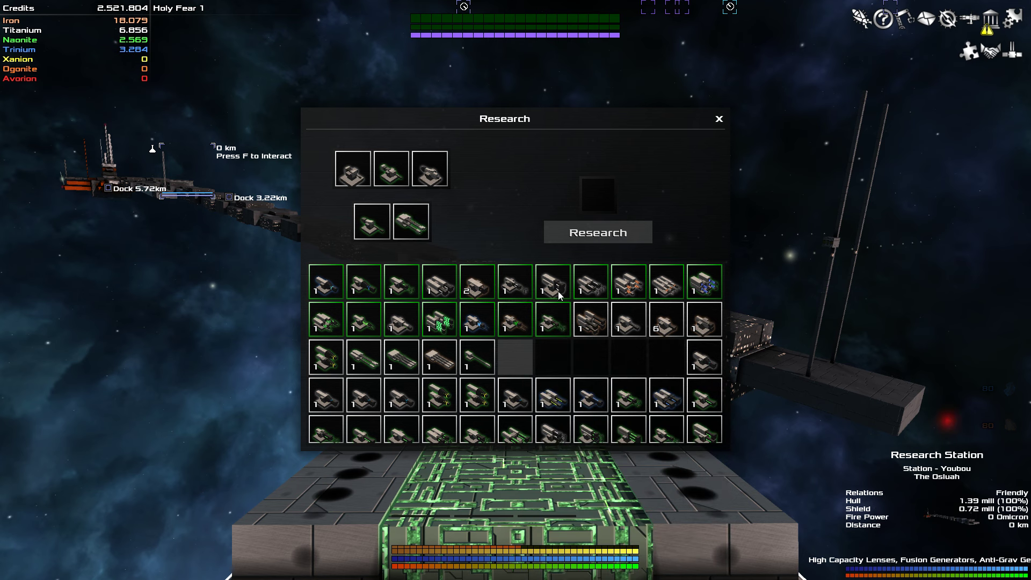
left_click(602, 234)
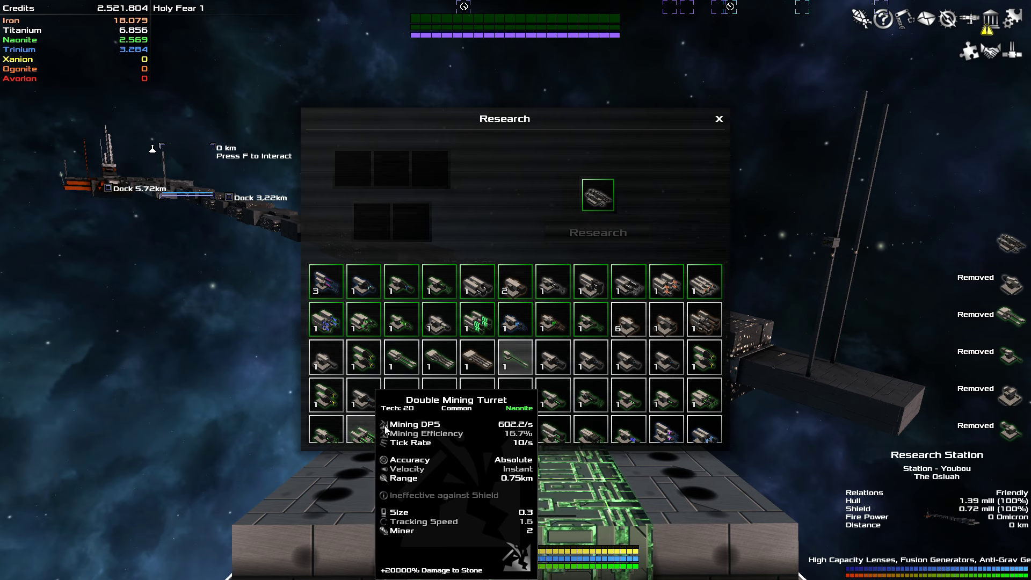
Step: Research five common turrets into a Double Cannon Turret
left_click(321, 368)
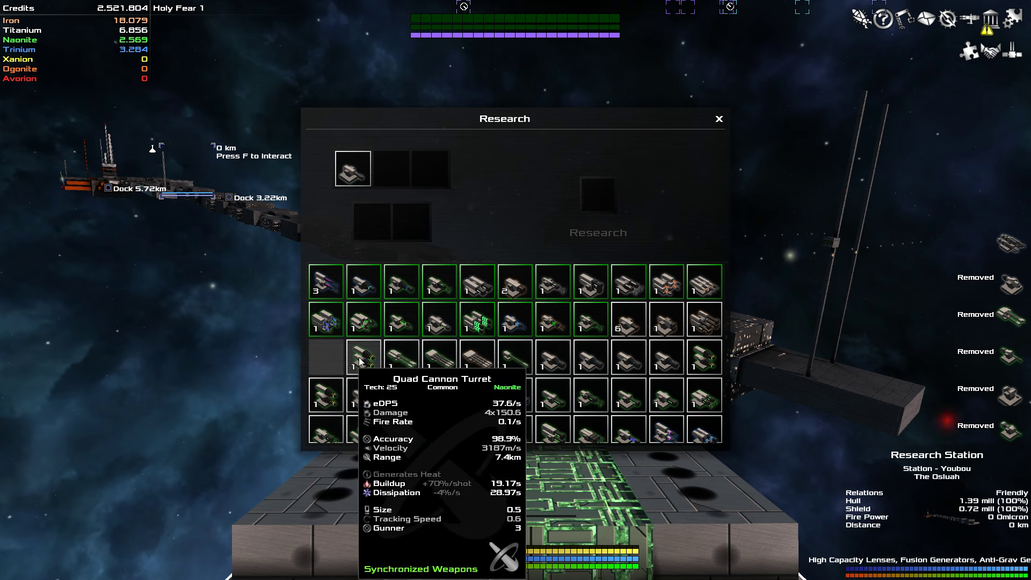
left_click(363, 358)
left_click(401, 356)
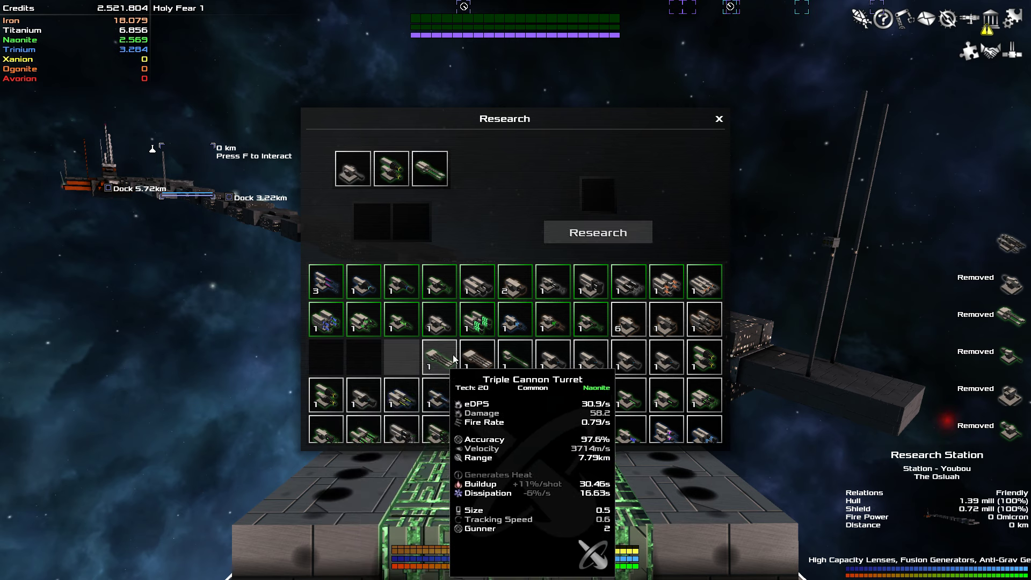
left_click(439, 356)
left_click(477, 357)
left_click(598, 230)
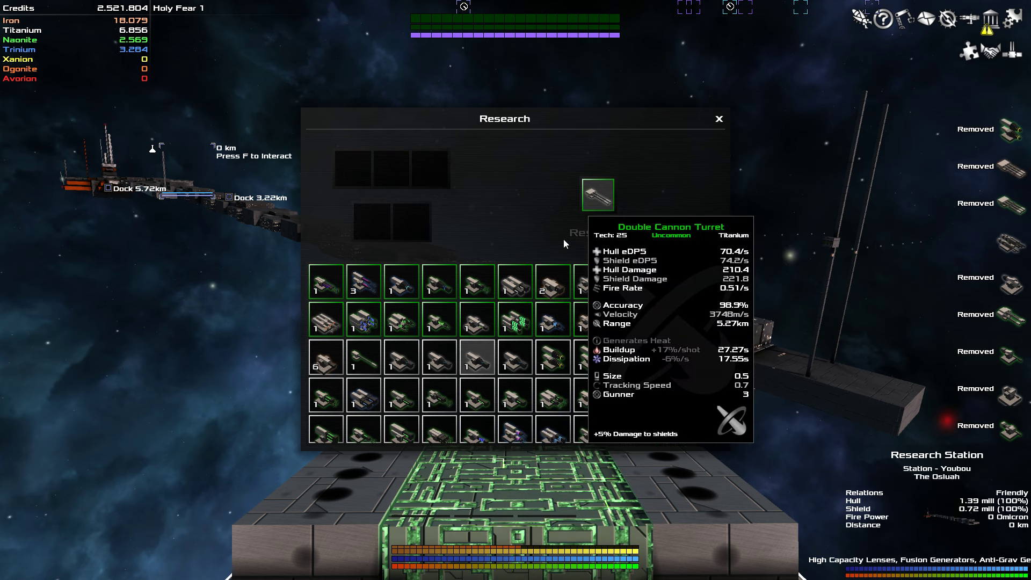
Step: Research Bolter, Cannon and Quad Plasma turrets in two runs, ending with a Tech 25 Double Bolter Turret
left_click(326, 366)
left_click(326, 367)
left_click(599, 232)
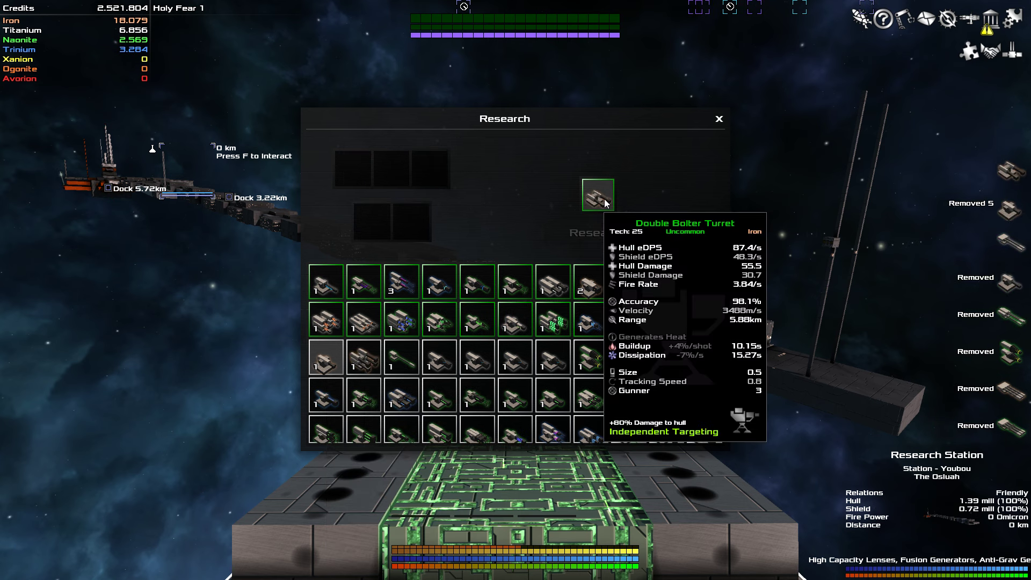
left_click(326, 359)
left_click(363, 359)
left_click(399, 358)
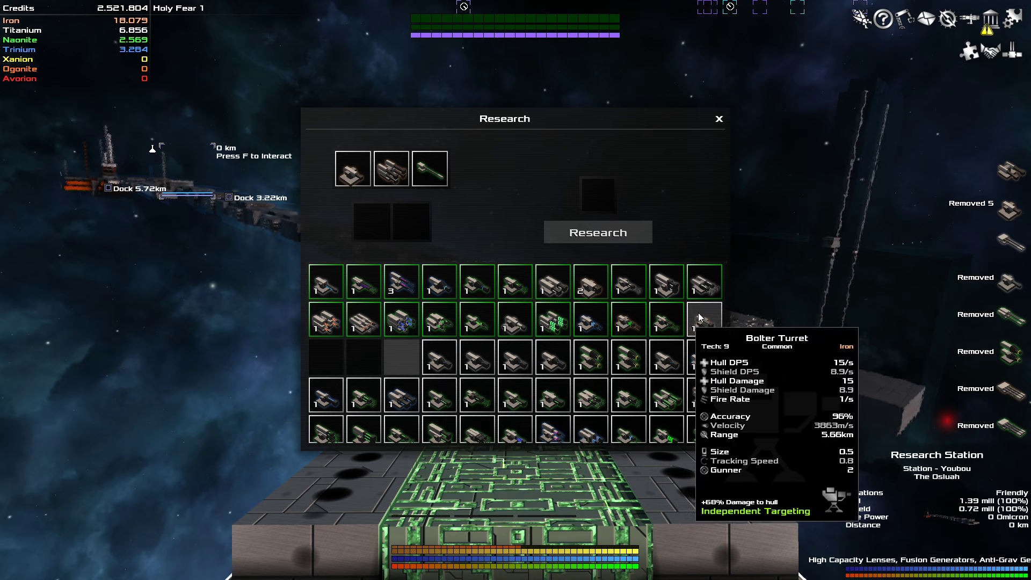
left_click(702, 323)
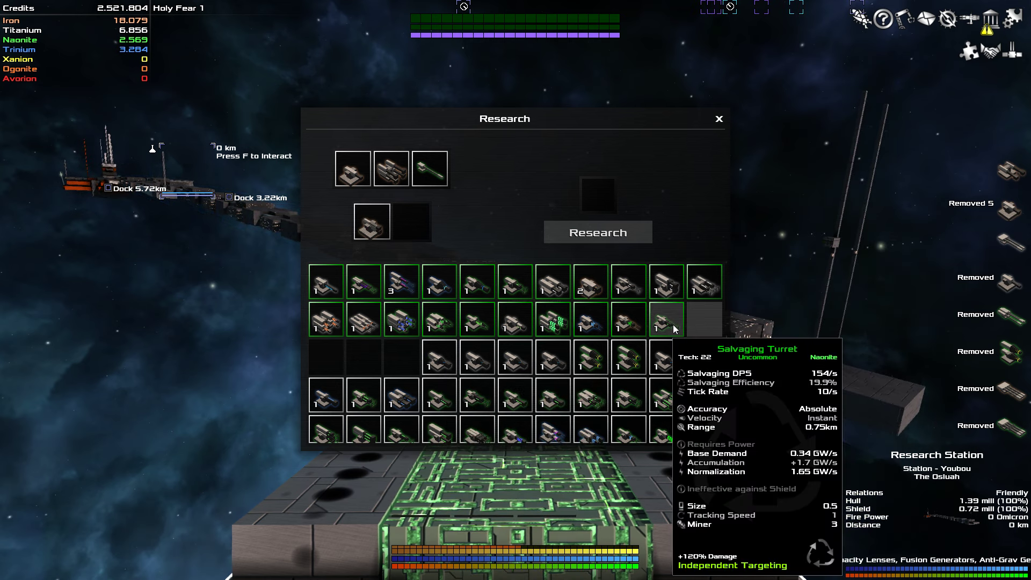
left_click(552, 322)
left_click(583, 234)
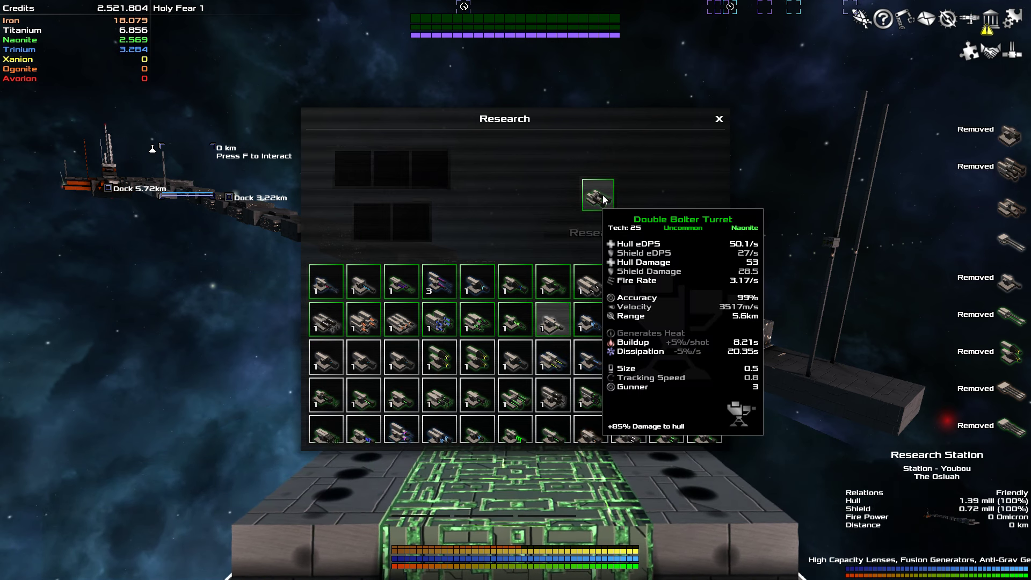
scroll(490, 371, "up", 3)
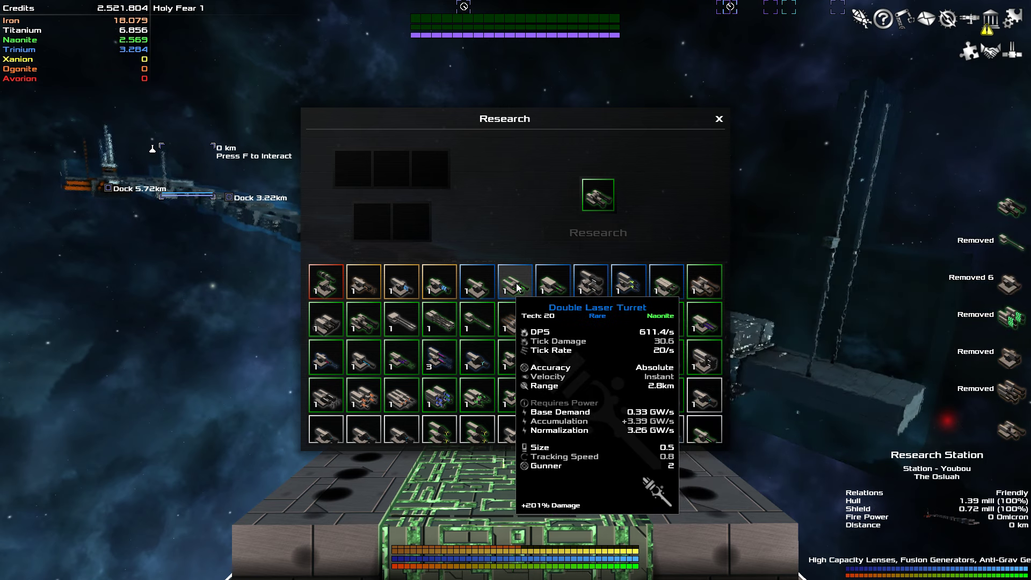
Step: Swap out a Bolter Turret, load Double Laser turrets and research them into a rare Tech 25 Laser Turret
left_click(482, 286)
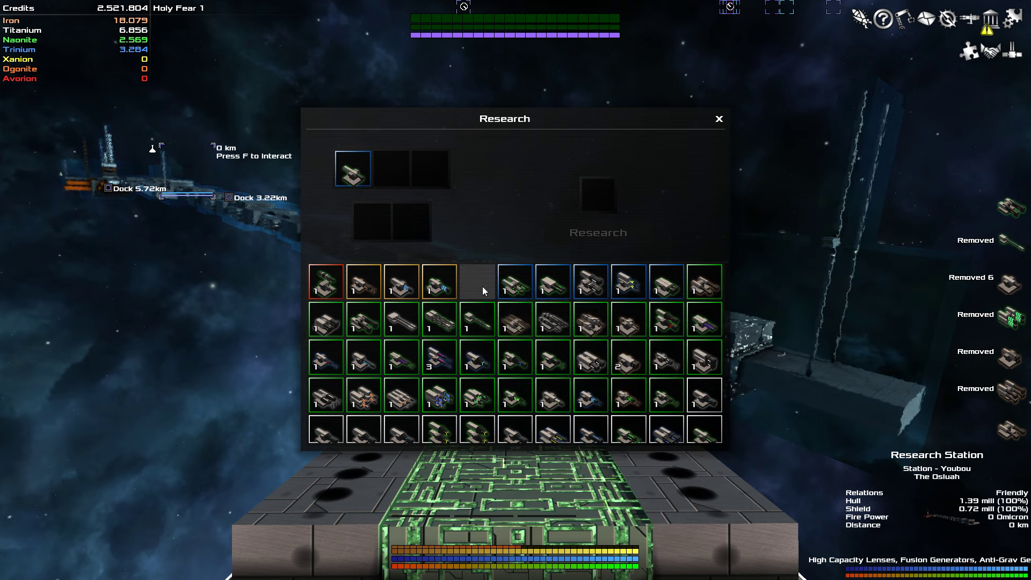
left_click(353, 175)
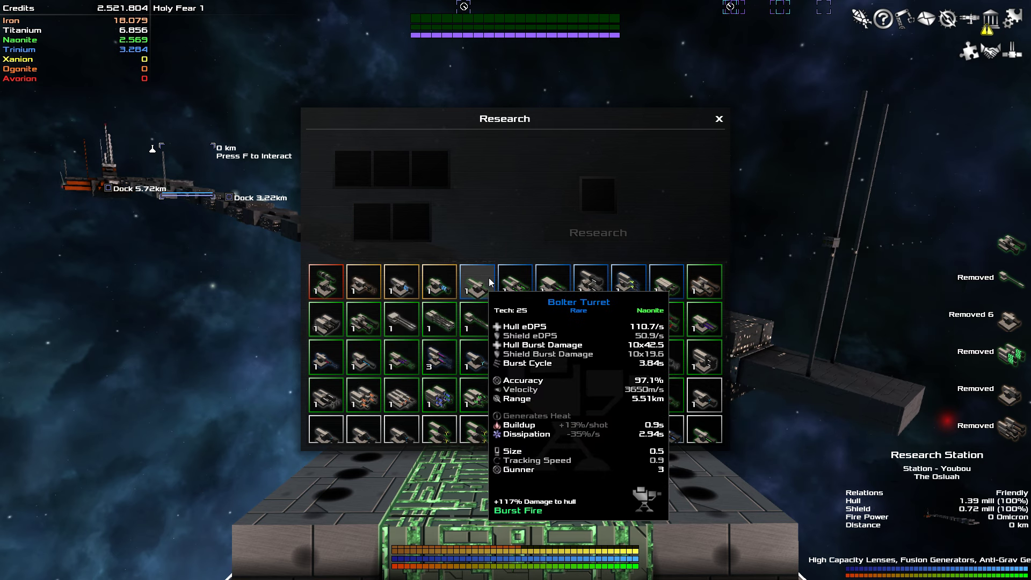
left_click(563, 288)
left_click(531, 285)
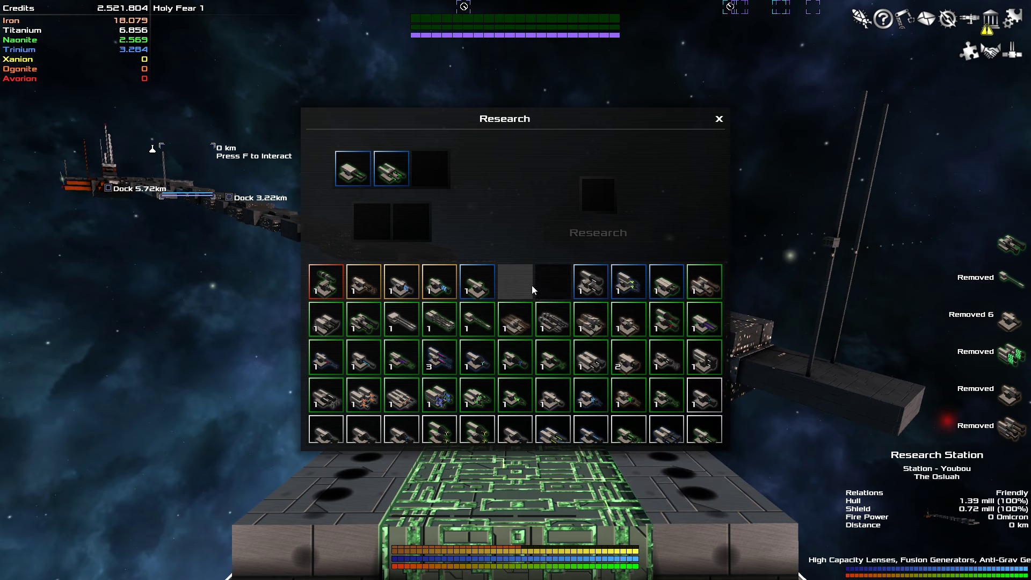
left_click(589, 283)
left_click(627, 283)
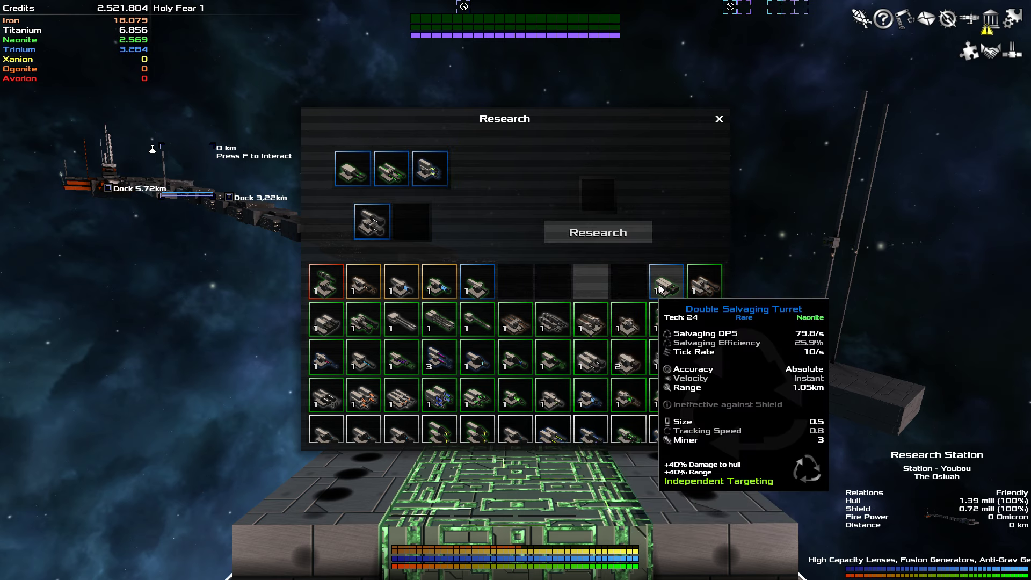
left_click(616, 235)
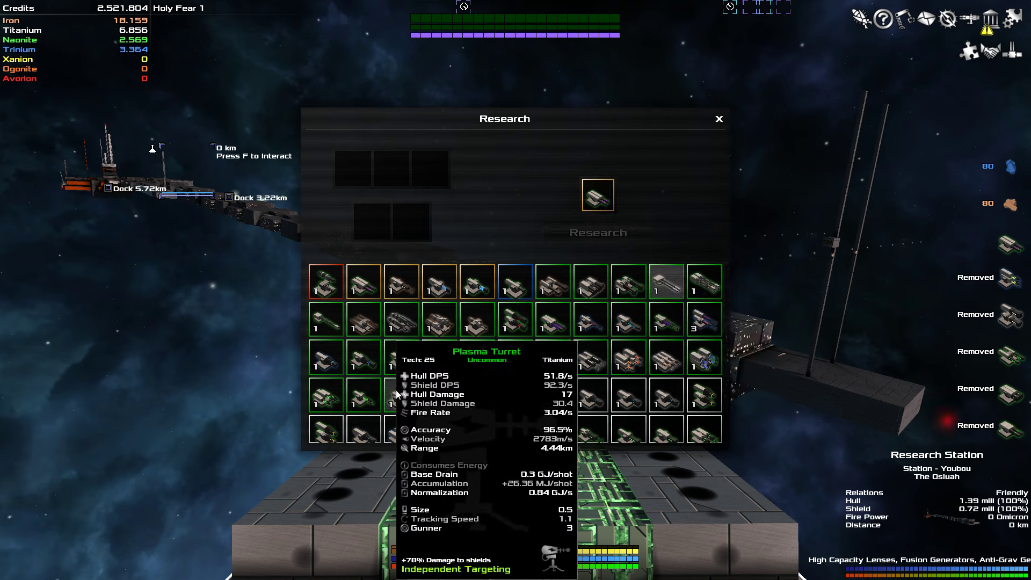
Step: Stage the next batch of chaingun and Double Laser turrets, removing the Cannon and tan turrets that didn't fit
left_click(329, 324)
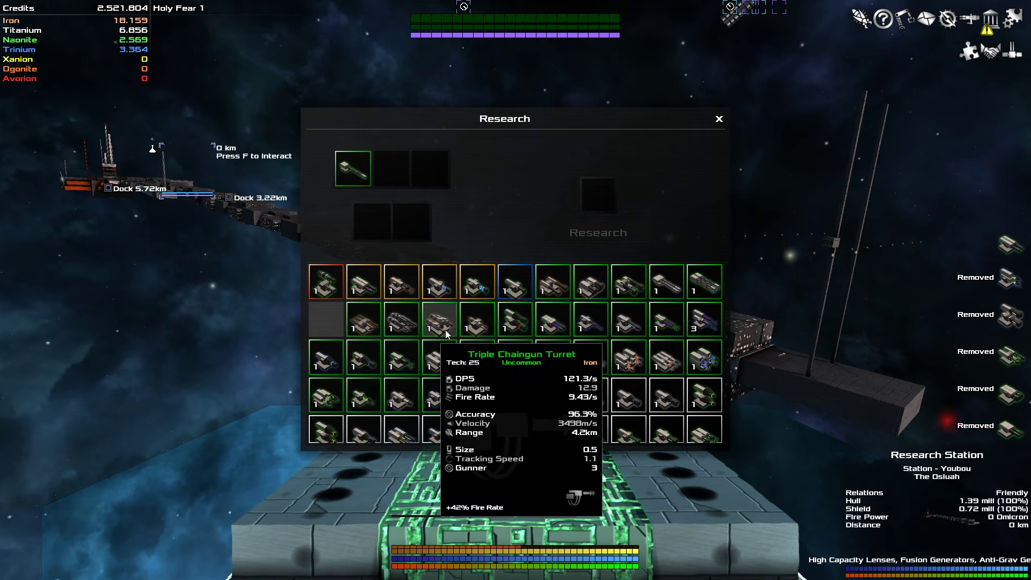
left_click(487, 328)
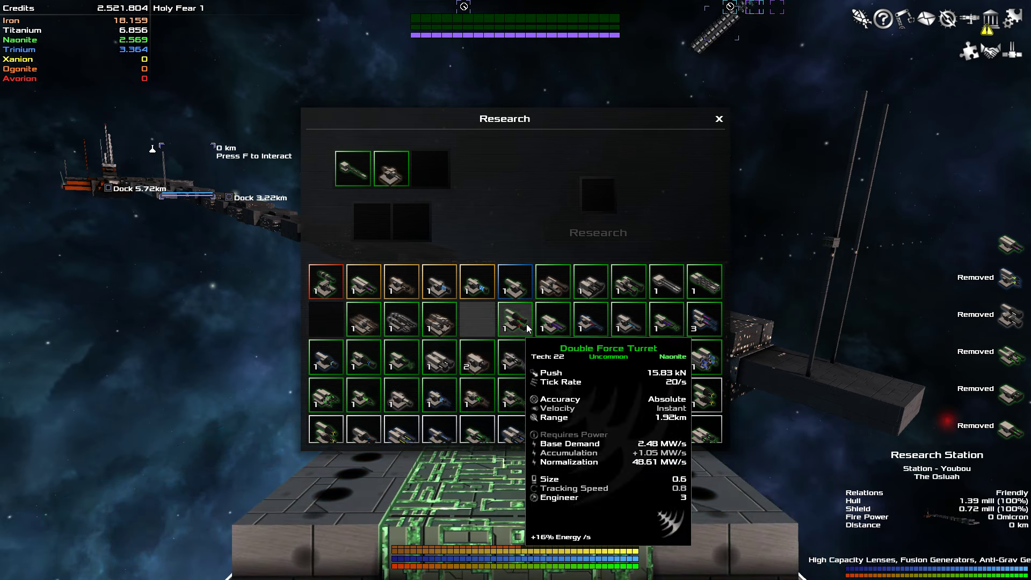
left_click(354, 174)
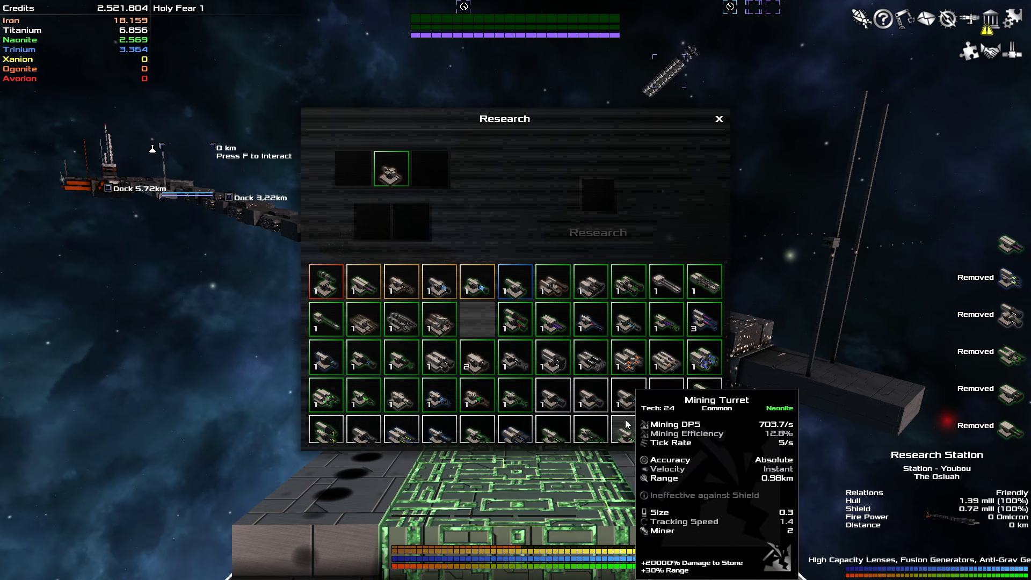
scroll(583, 416, "down", 1)
scroll(583, 416, "up", 1)
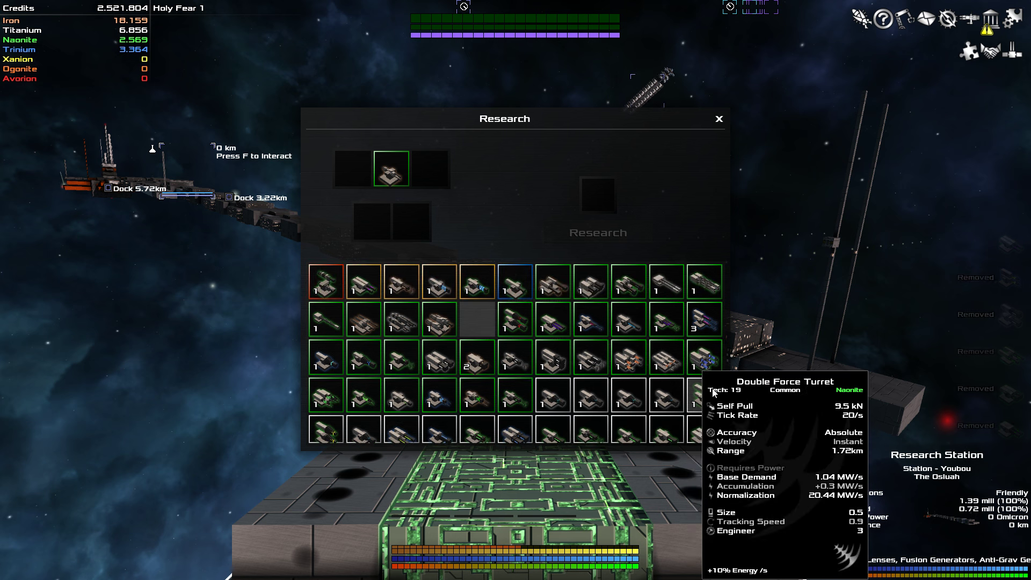
left_click(705, 322)
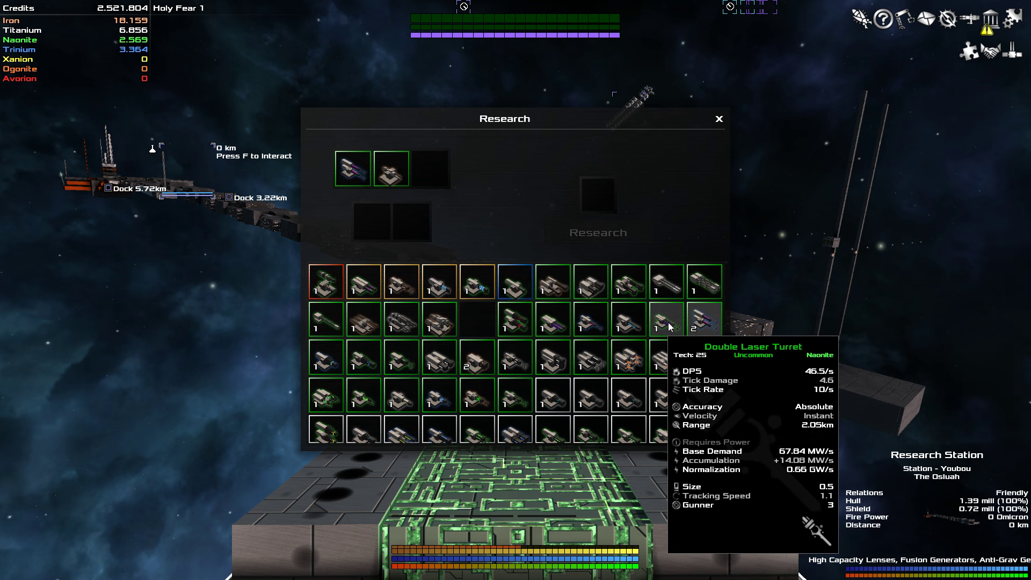
left_click(667, 323)
left_click(630, 323)
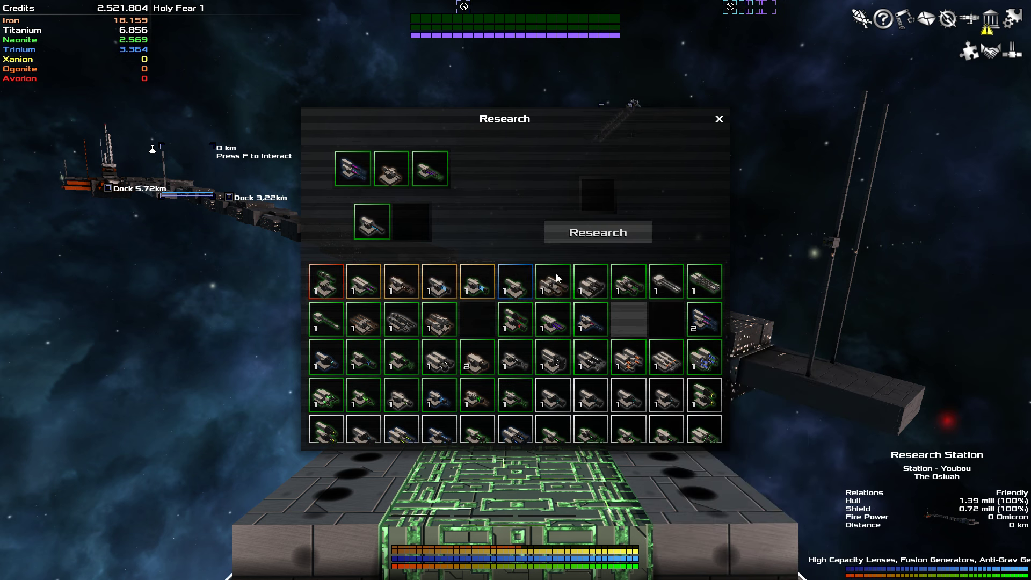
left_click(392, 169)
left_click(705, 322)
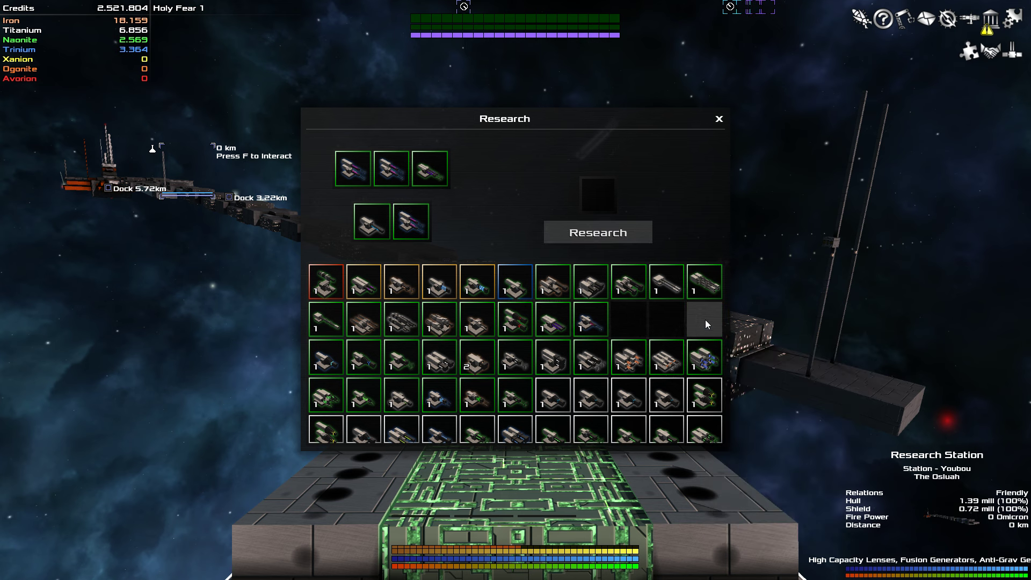
Step: Research the already loaded turrets into a Laser Turret
left_click(577, 231)
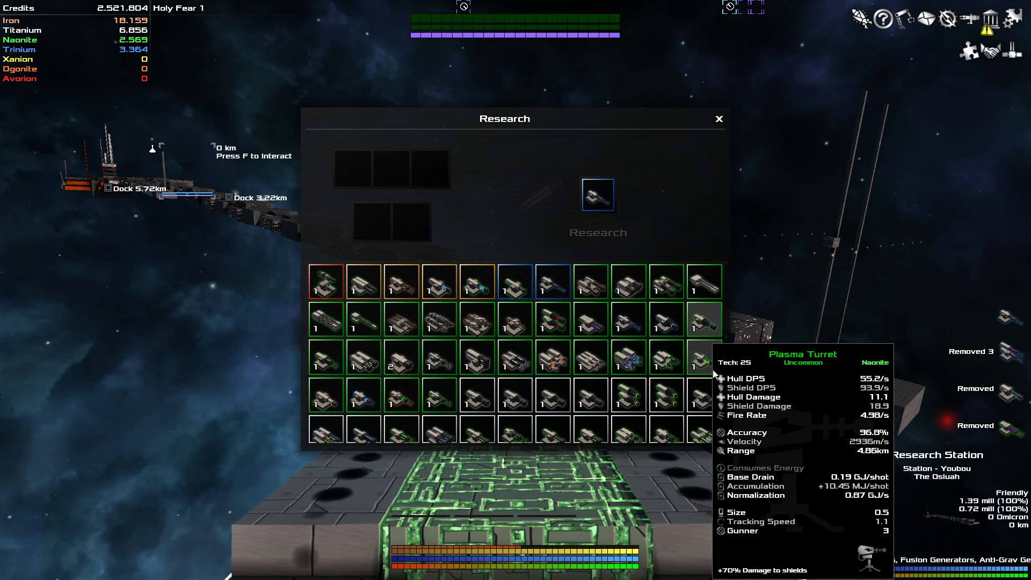
Step: Research Plasma, Double Laser and Chaingun turrets into a Triple Plasma Turret
left_click(706, 360)
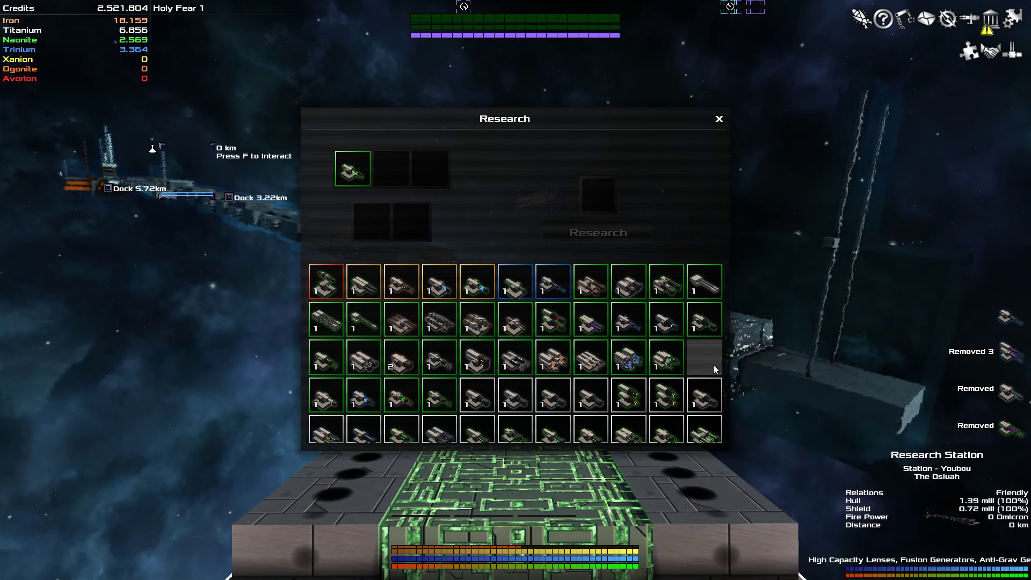
left_click(666, 360)
left_click(628, 359)
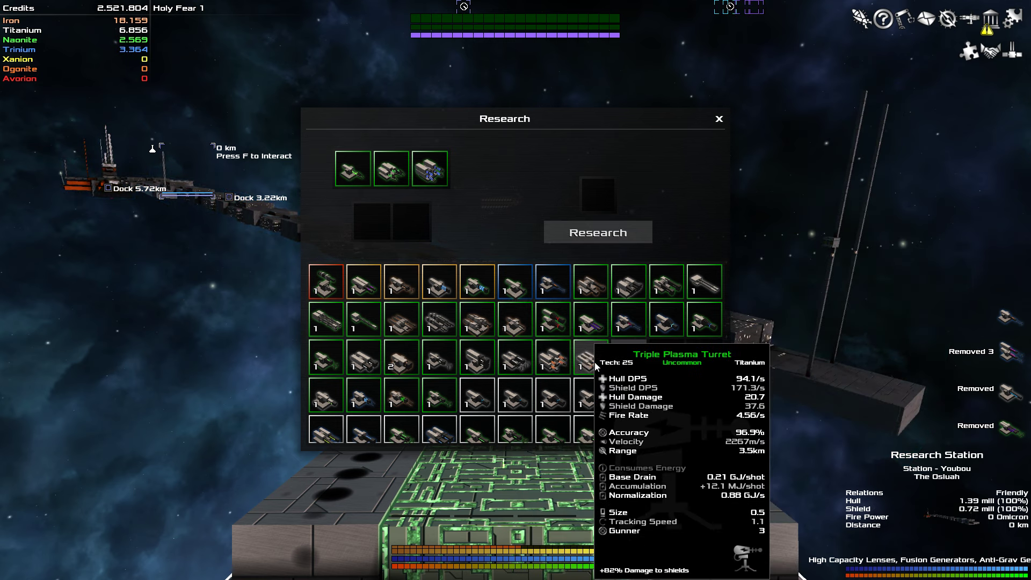
left_click(592, 327)
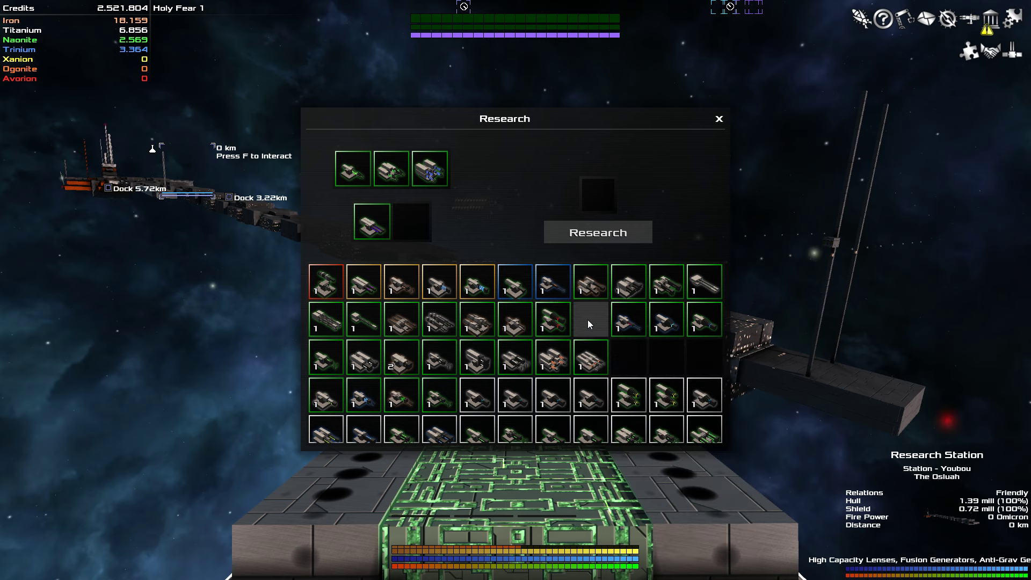
left_click(514, 322)
left_click(573, 237)
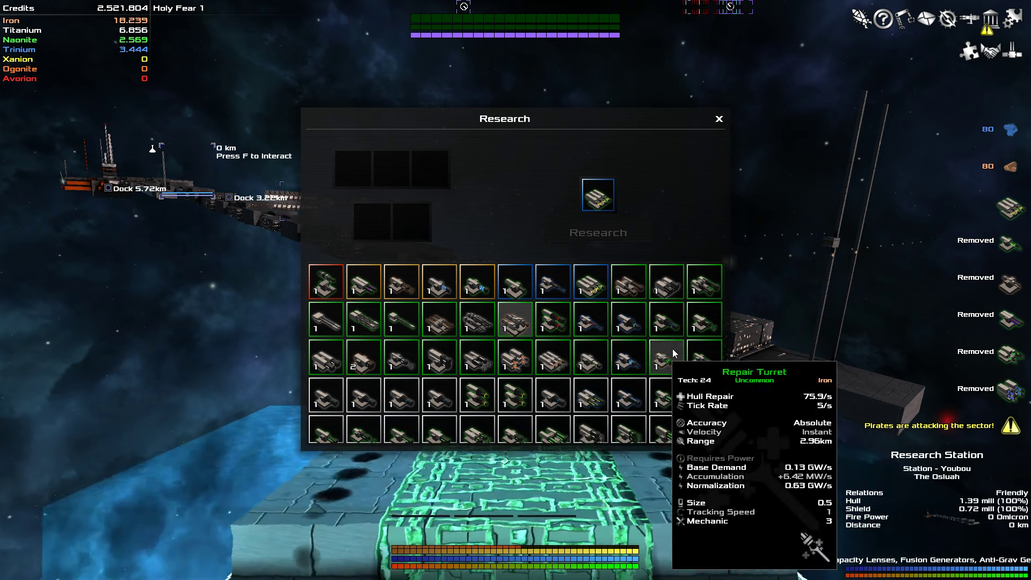
scroll(603, 326, "down", 1)
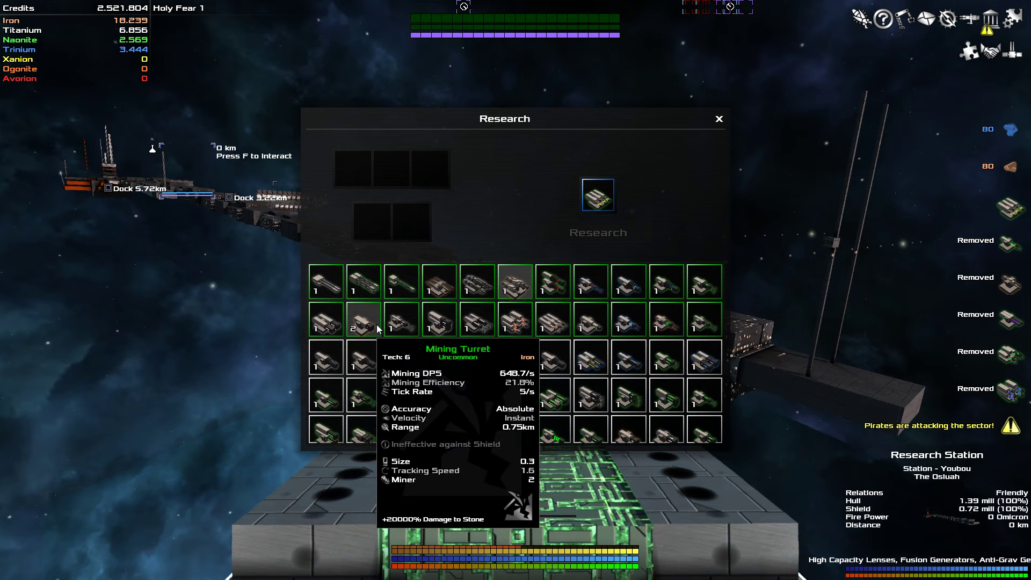
Step: Research a batch including Triple Plasma and Plasma turrets into a Double Plasma Turret
left_click(515, 320, "shift")
left_click(549, 328, "shift")
left_click(593, 327, "shift")
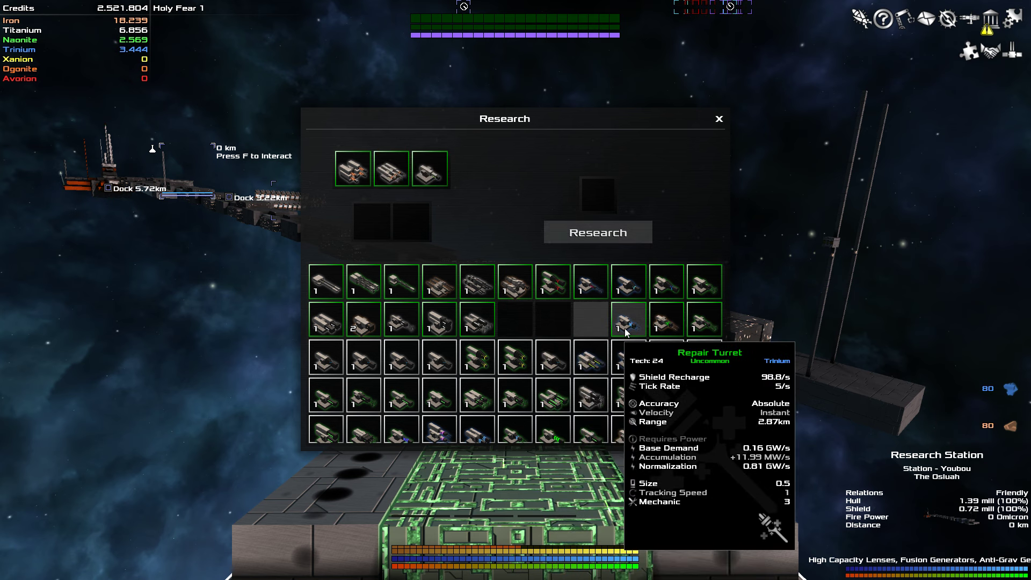
left_click(628, 323, "shift")
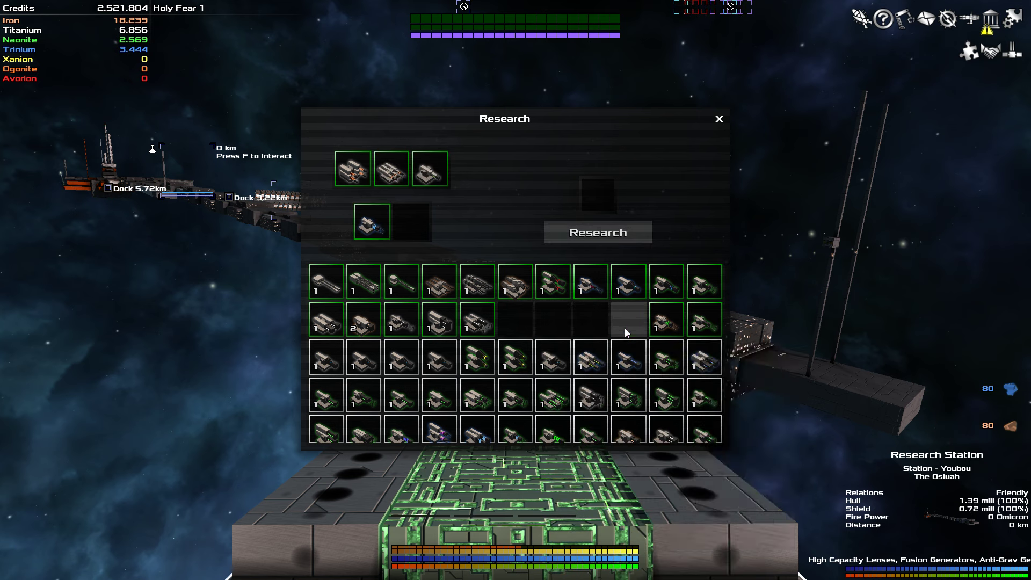
left_click(598, 232)
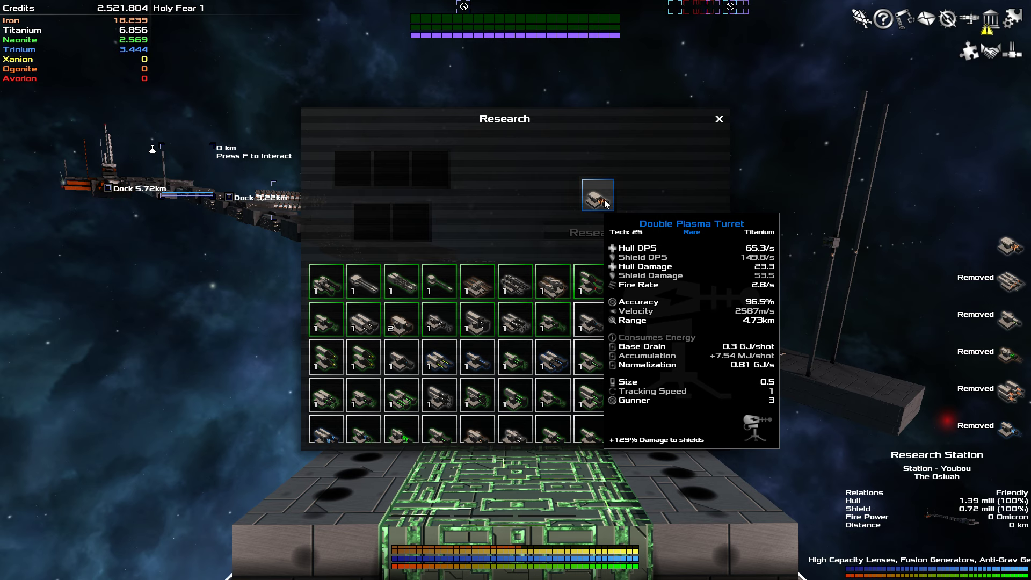
scroll(687, 375, "down", 3)
scroll(688, 374, "down", 2)
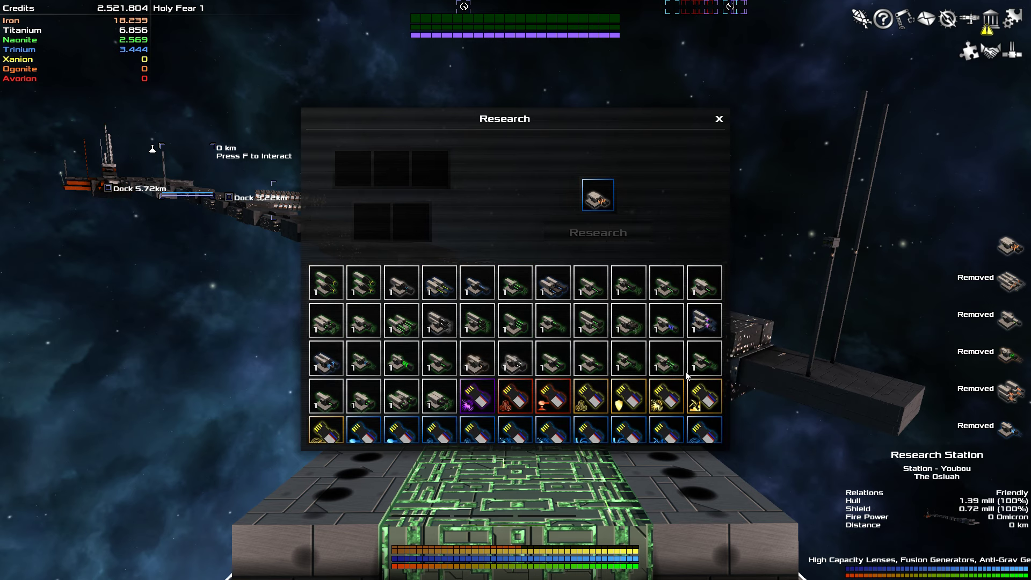
scroll(682, 372, "down", 2)
scroll(682, 371, "up", 5)
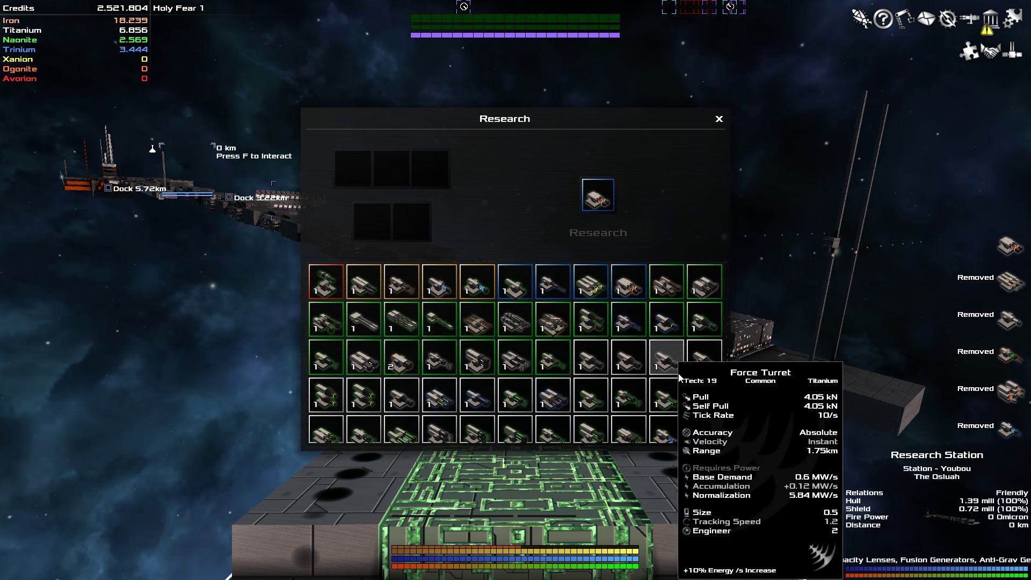
Step: Research five turrets including the Laser and Lightning turrets into a new turret
left_click(363, 323)
left_click(400, 322)
left_click(439, 322)
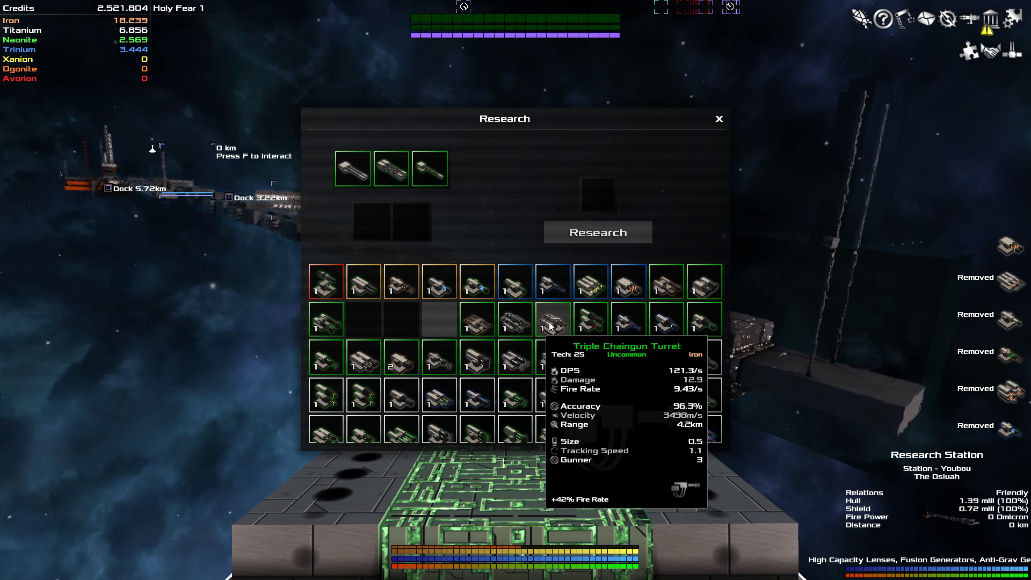
left_click(631, 330)
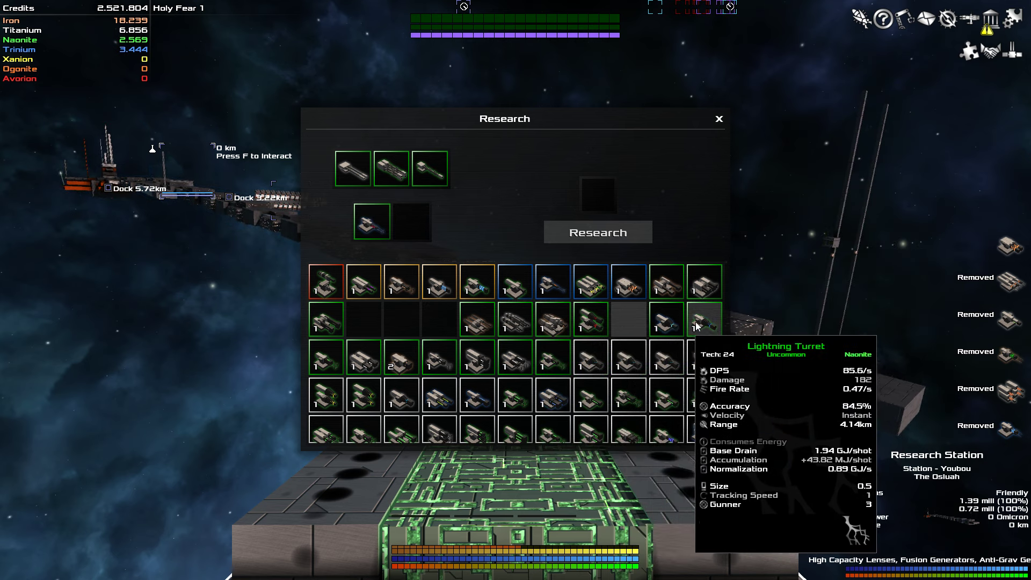
left_click(669, 328)
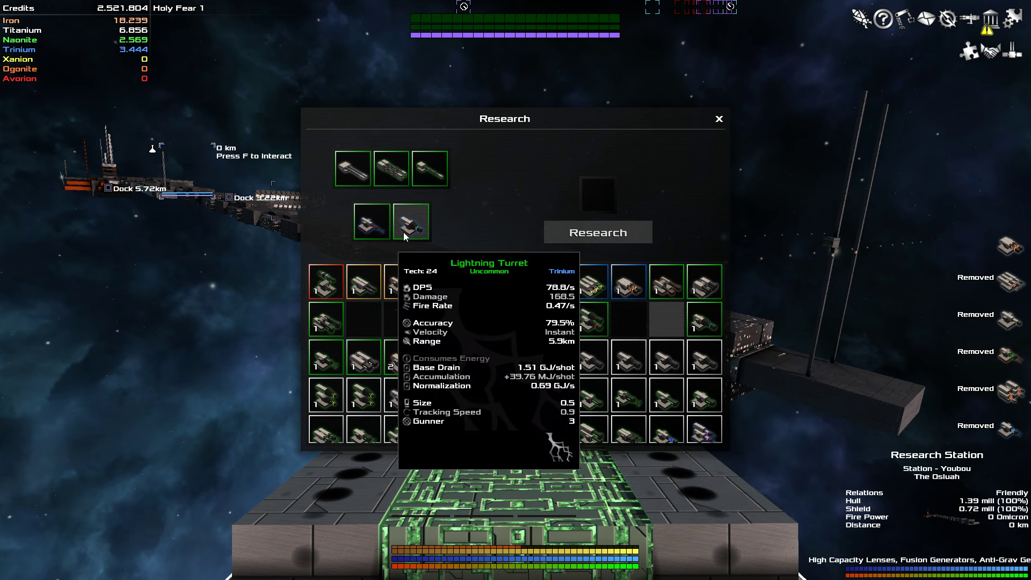
left_click(599, 232)
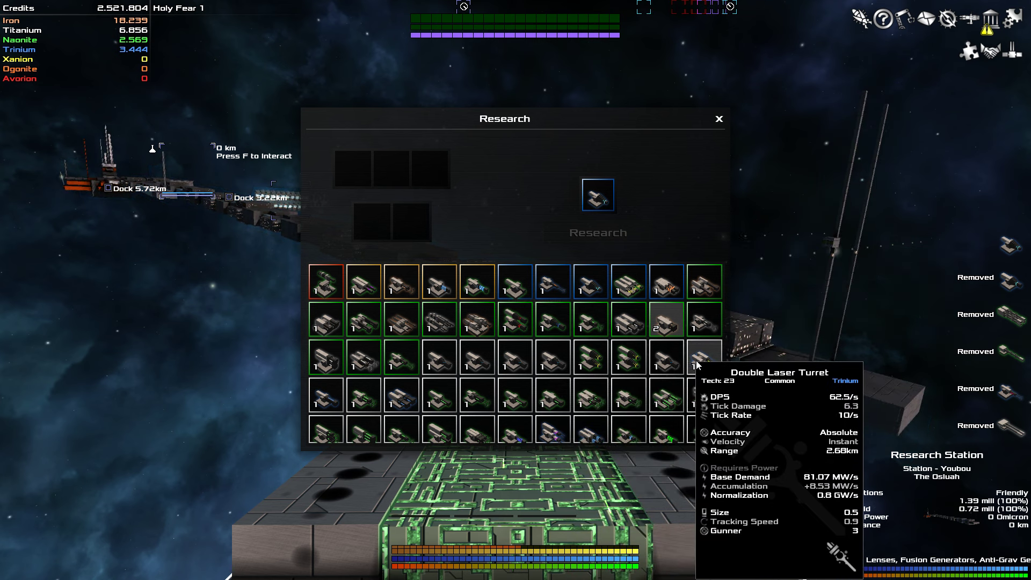
Step: Research the Double Laser, salvaging and Double Plasma turrets into a Quad Plasma Turret
left_click(696, 361)
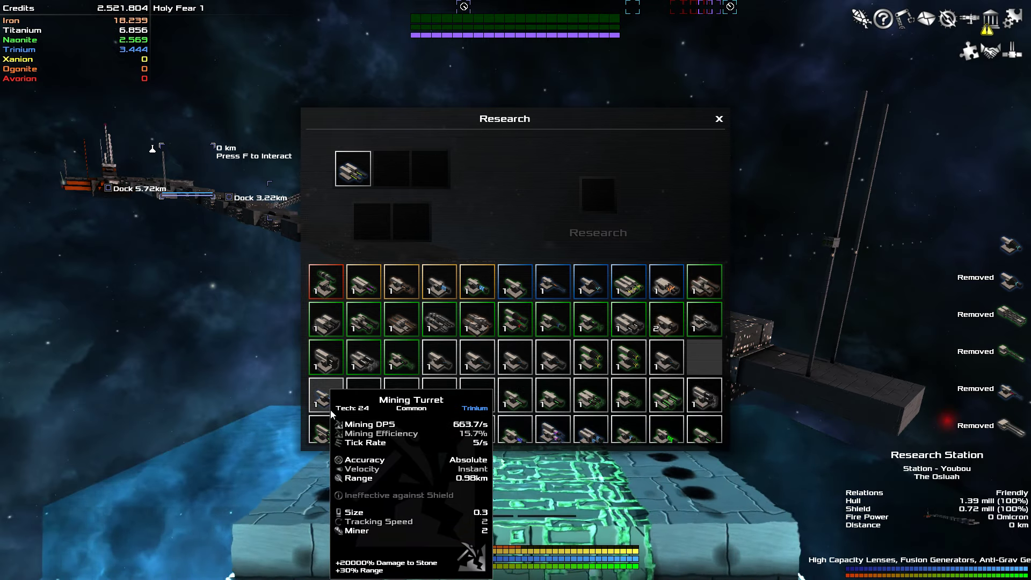
scroll(687, 434, "down", 1)
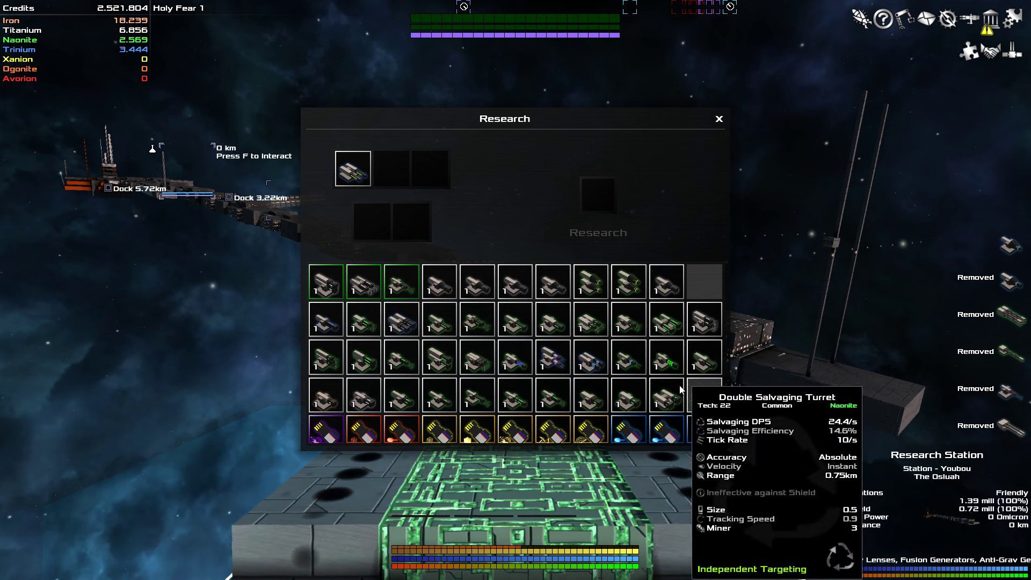
left_click(702, 358)
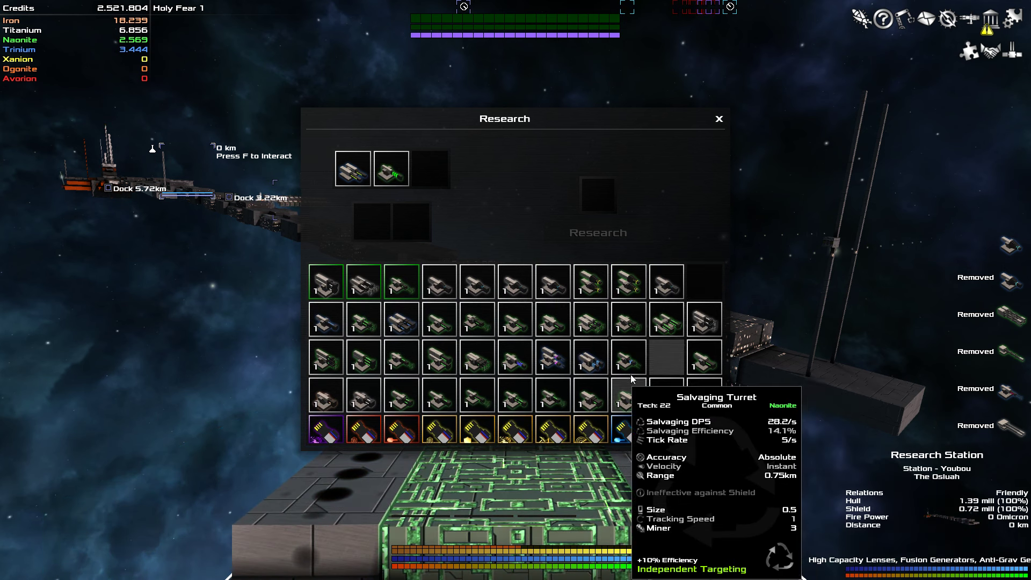
left_click(637, 360)
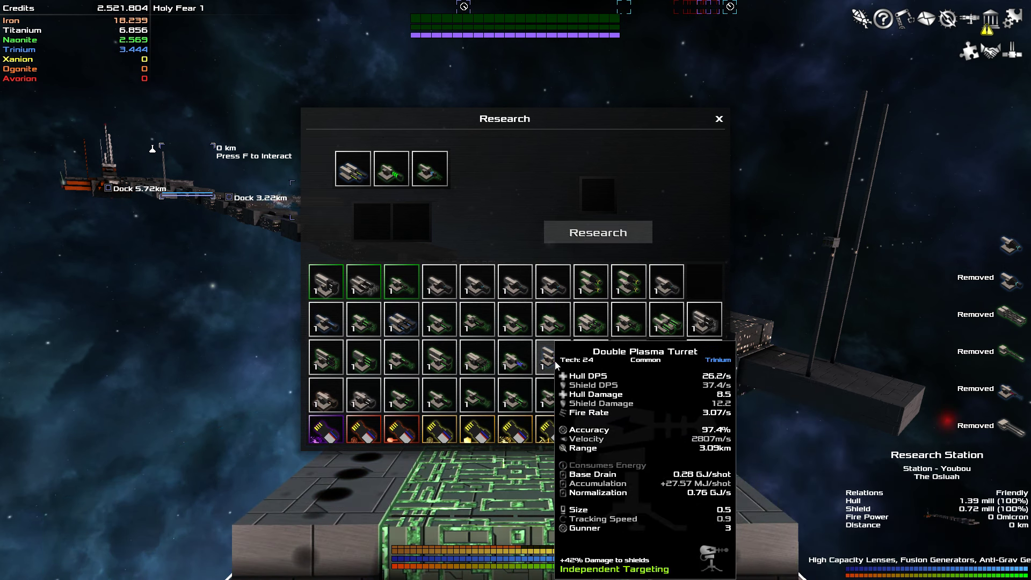
left_click(555, 361)
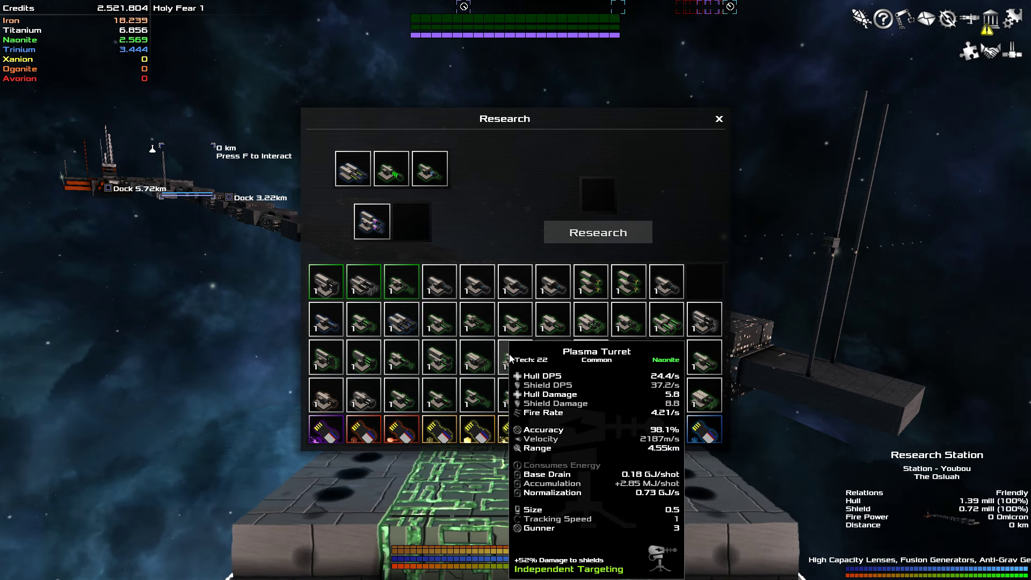
left_click(598, 232)
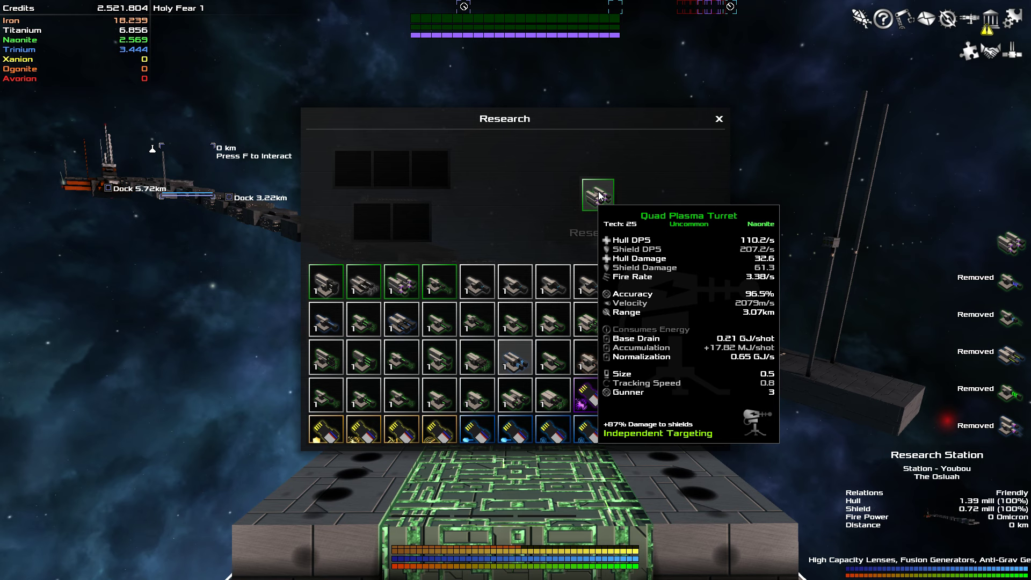
scroll(507, 378, "down", 3)
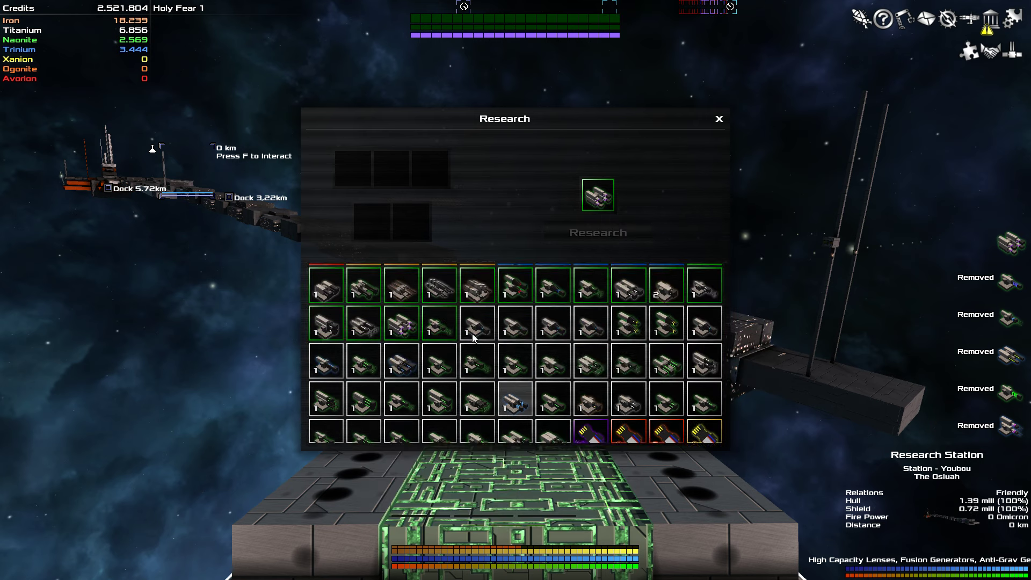
scroll(564, 378, "up", 3)
Step: Leave the research station and switch the ship into building mode
key("Escape")
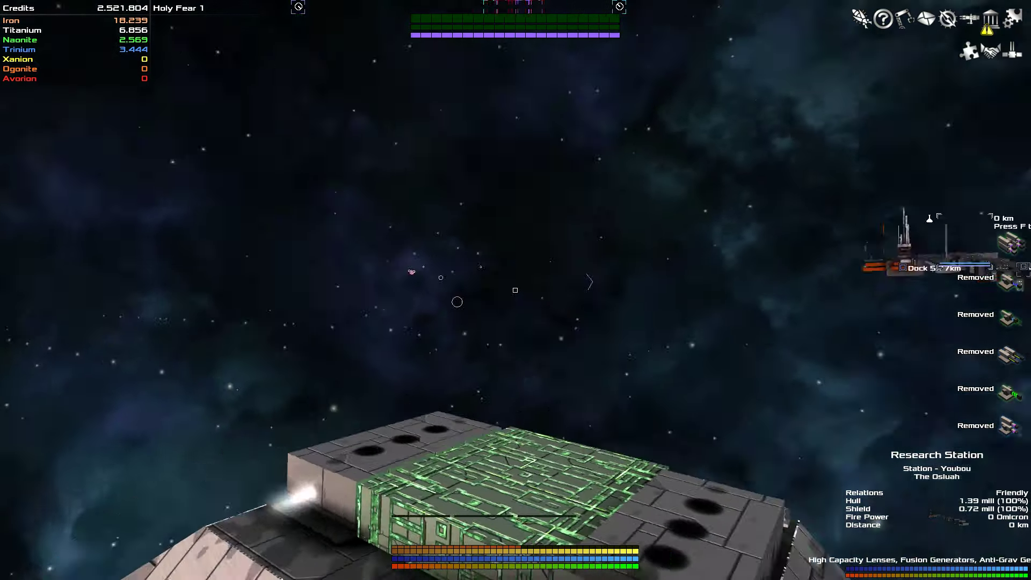
left_click_drag(516, 290, 403, 242)
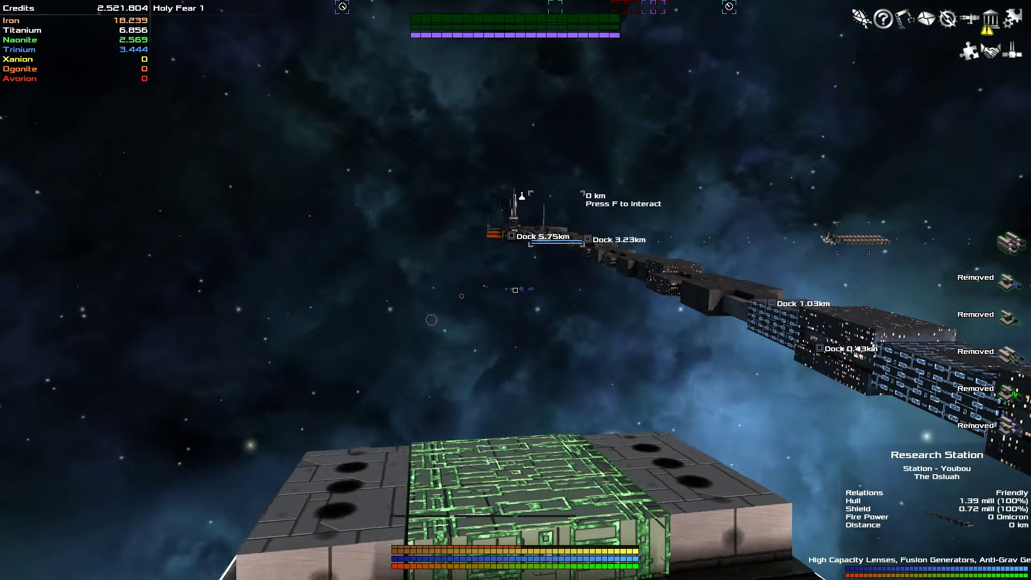
key("b")
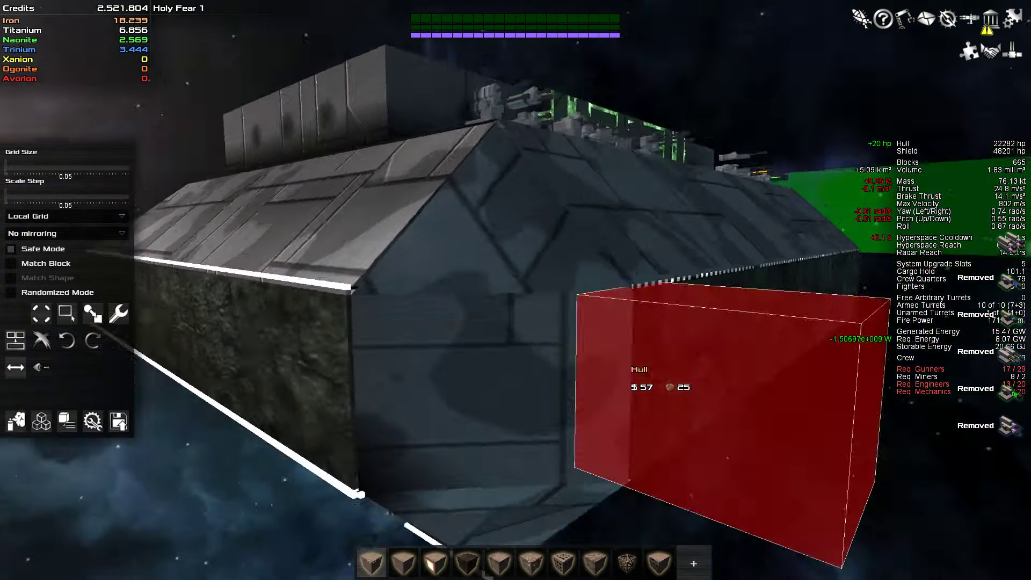
mouse_move(617, 410)
left_mouse_down()
mouse_move(709, 318)
mouse_move(563, 339)
left_mouse_up()
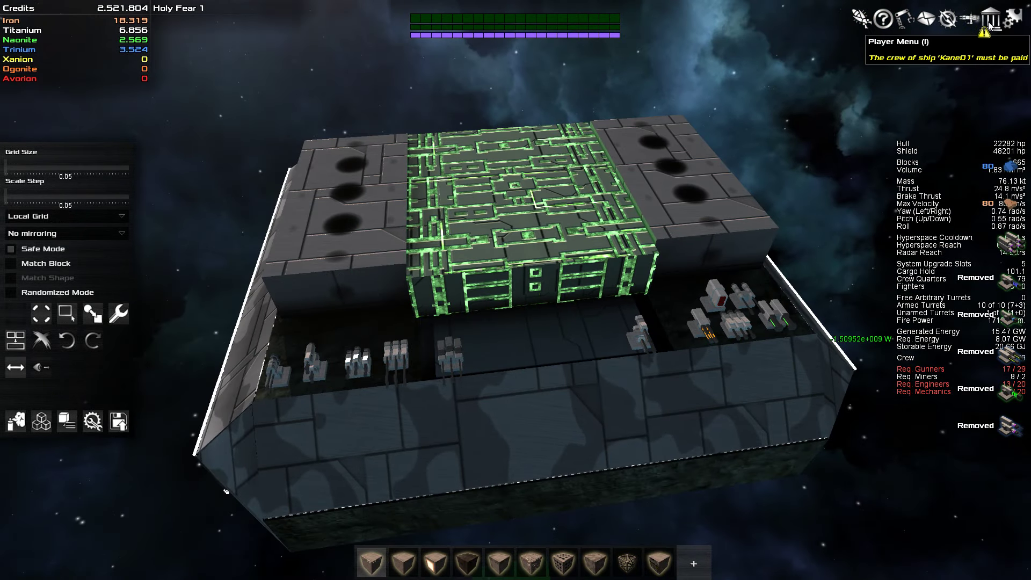
Step: Pay the fleet ship's crew the 67050 credits owed from the Player menu
left_click(883, 19)
left_click(322, 92)
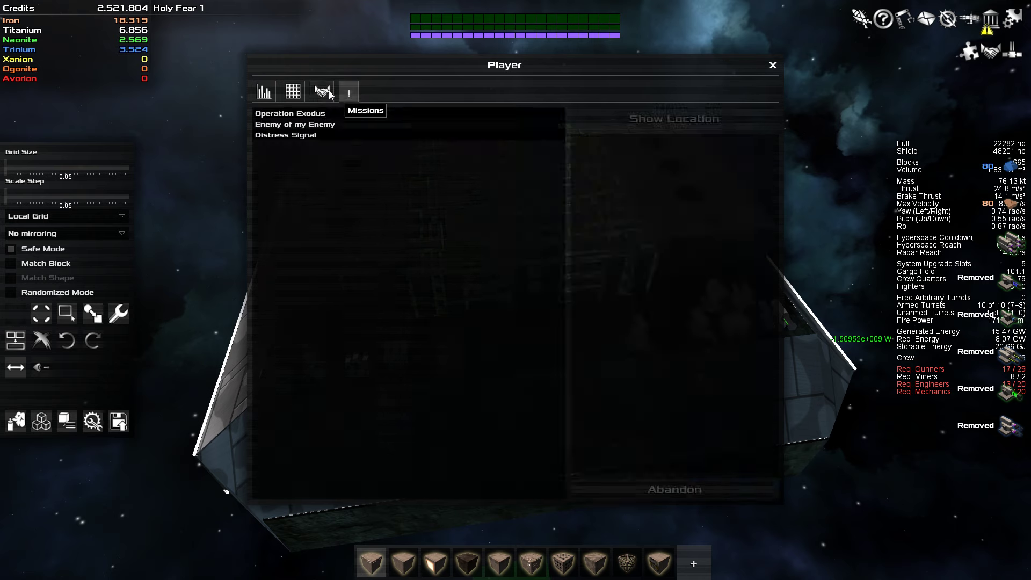
left_click(264, 91)
left_click(486, 124)
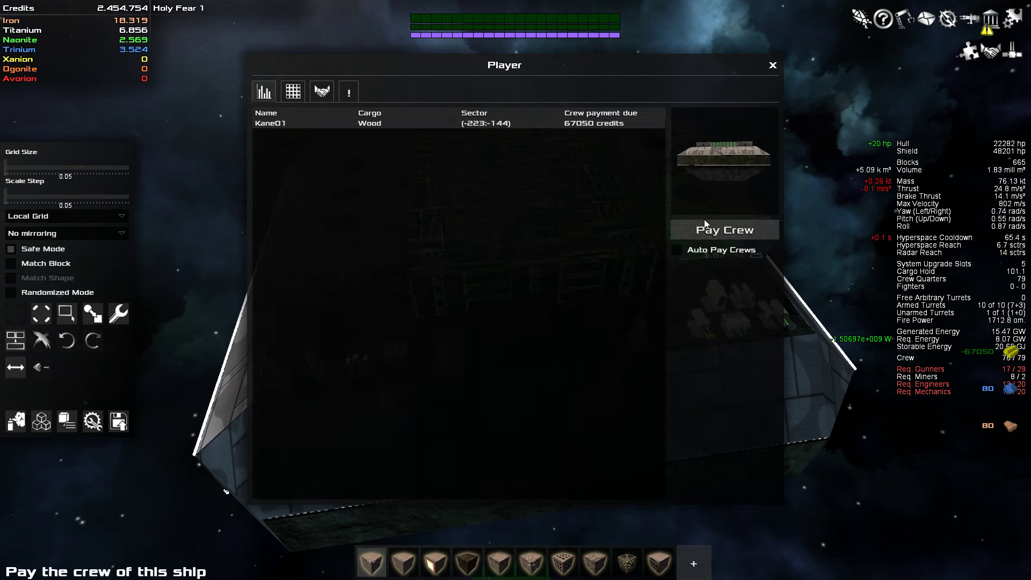
left_click(725, 230)
left_click(772, 65)
scroll(576, 242, "up", 2)
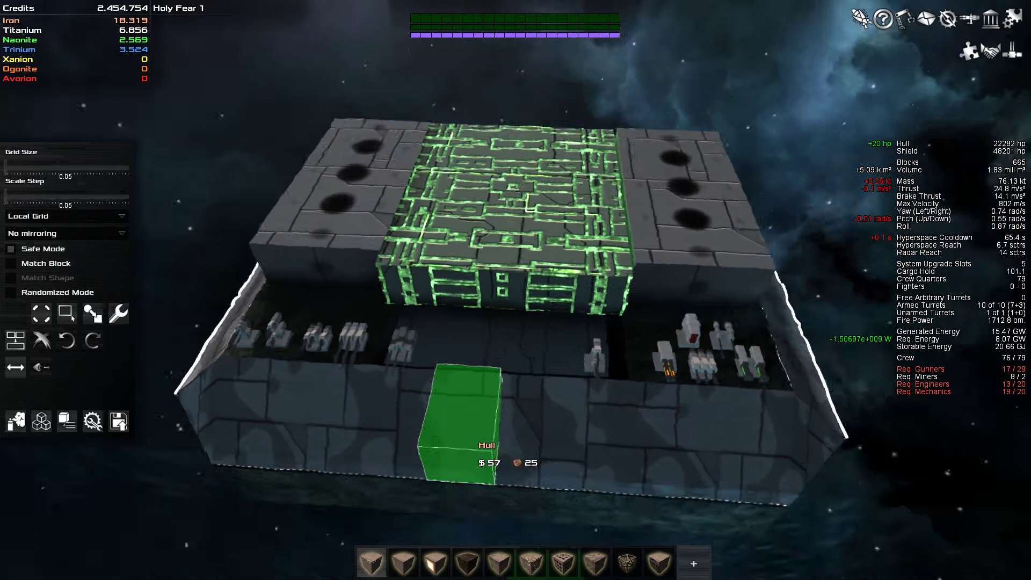
left_click_drag(508, 447, 507, 448)
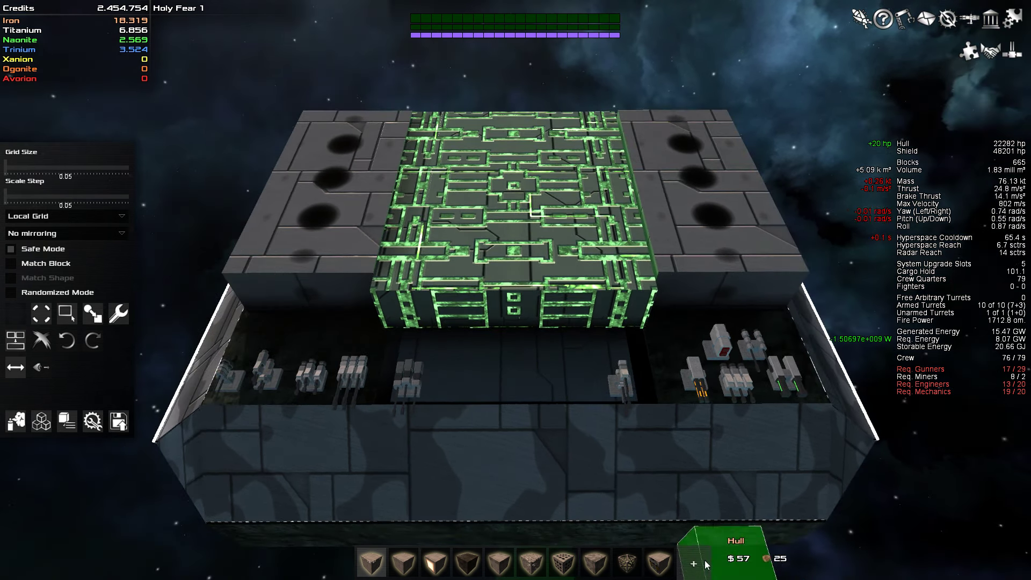
Step: Remove the Triple Chaingun Turret from the ship via the building inventory
left_click(693, 562)
left_click(566, 345)
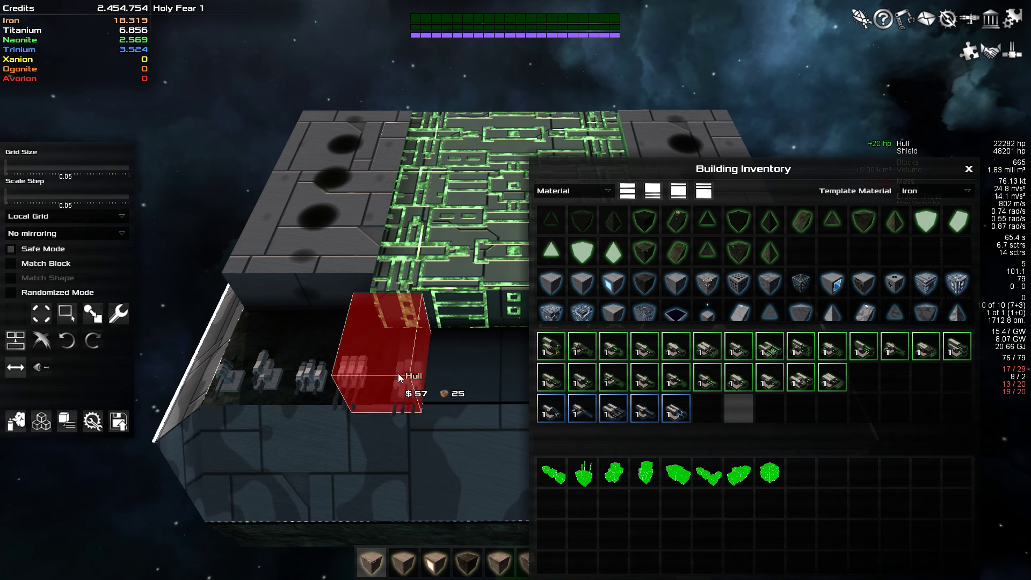
left_click(407, 377)
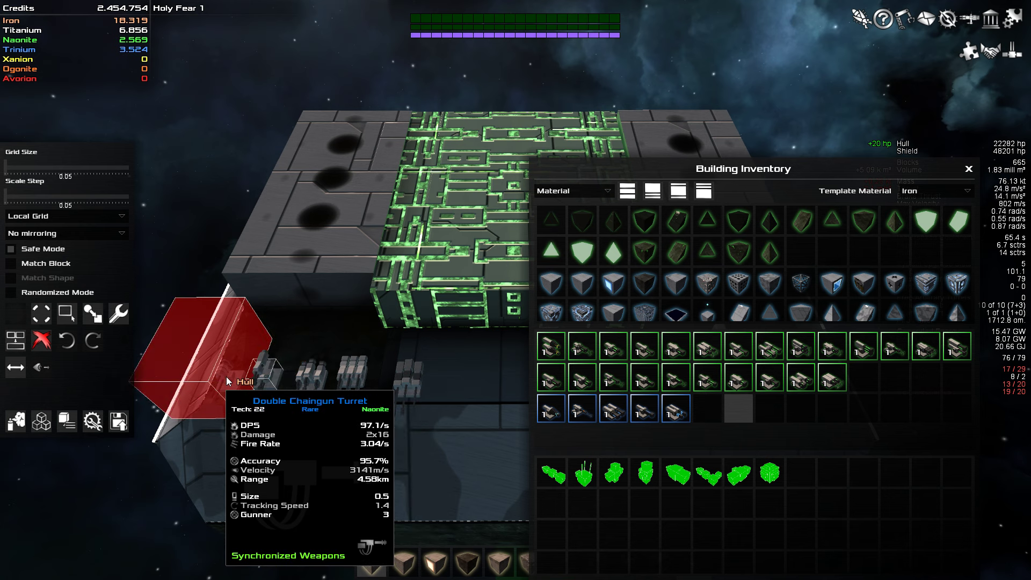
left_click(341, 376)
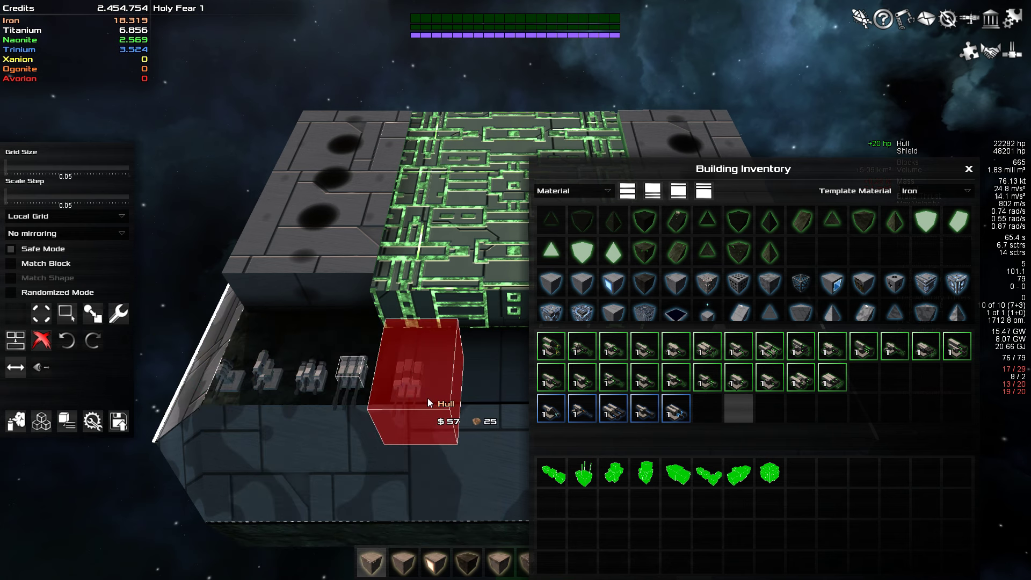
scroll(734, 414, "up", 1)
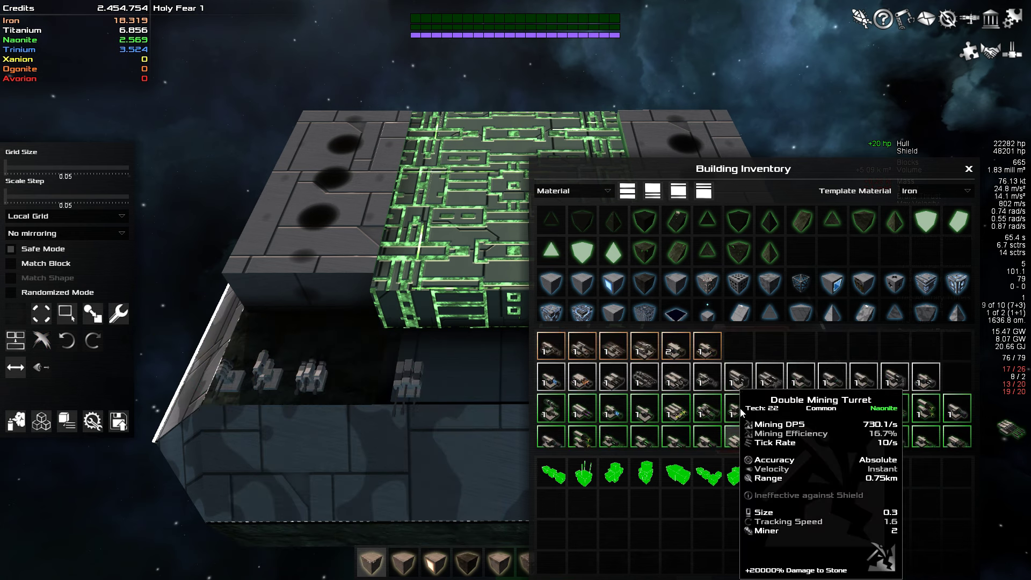
scroll(741, 408, "up", 1)
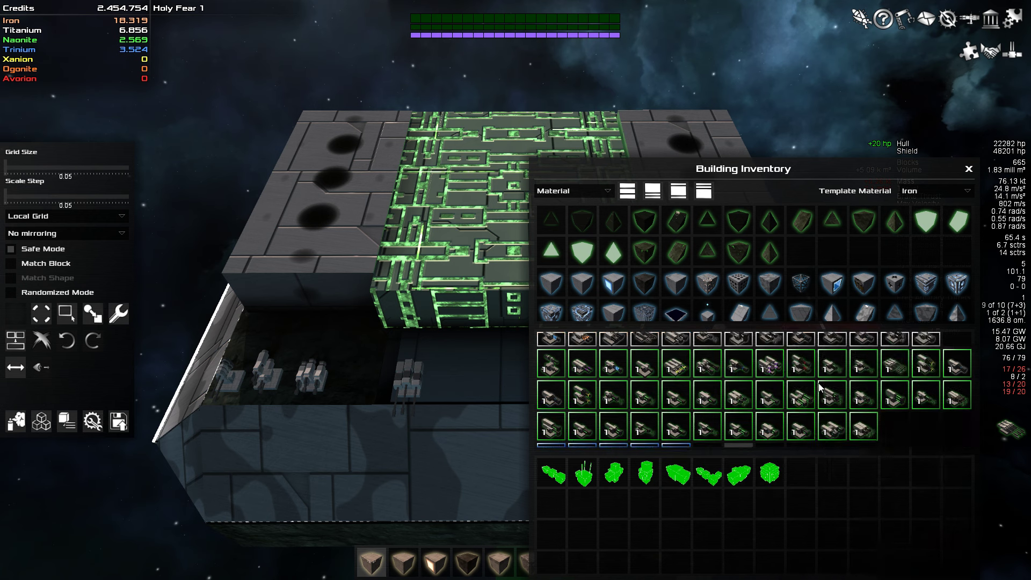
scroll(653, 418, "down", 2)
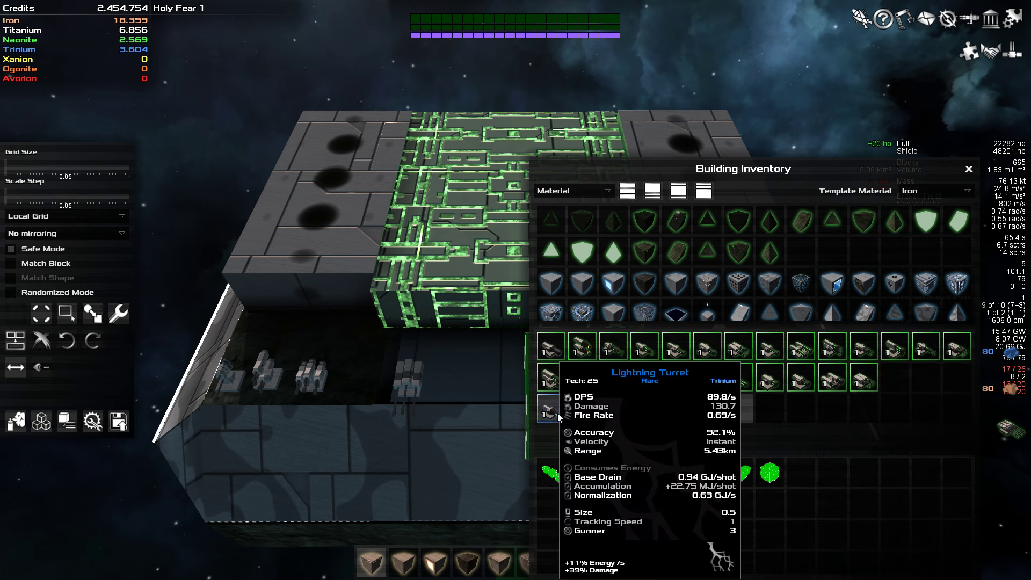
scroll(855, 391, "up", 1)
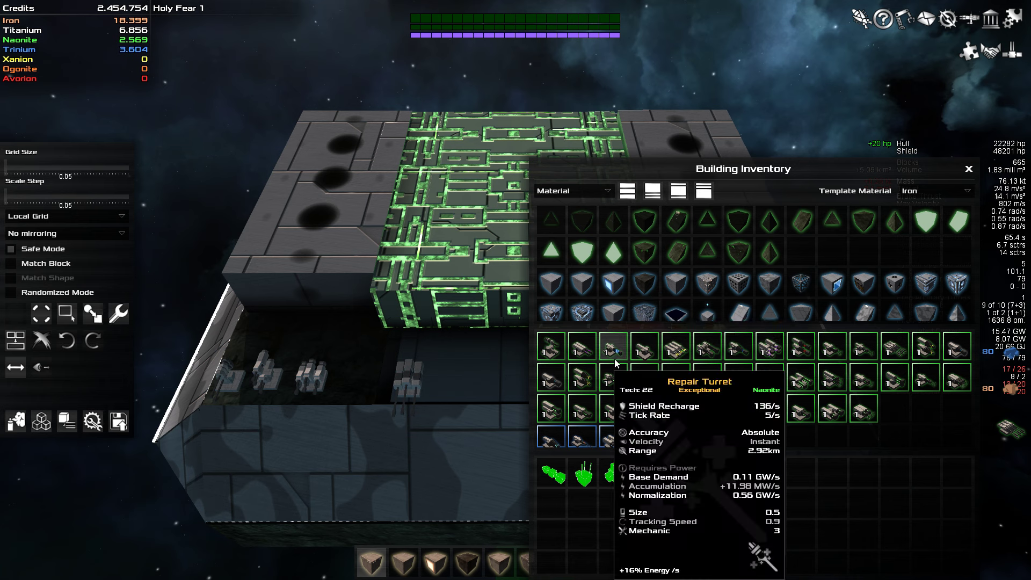
scroll(859, 401, "up", 1)
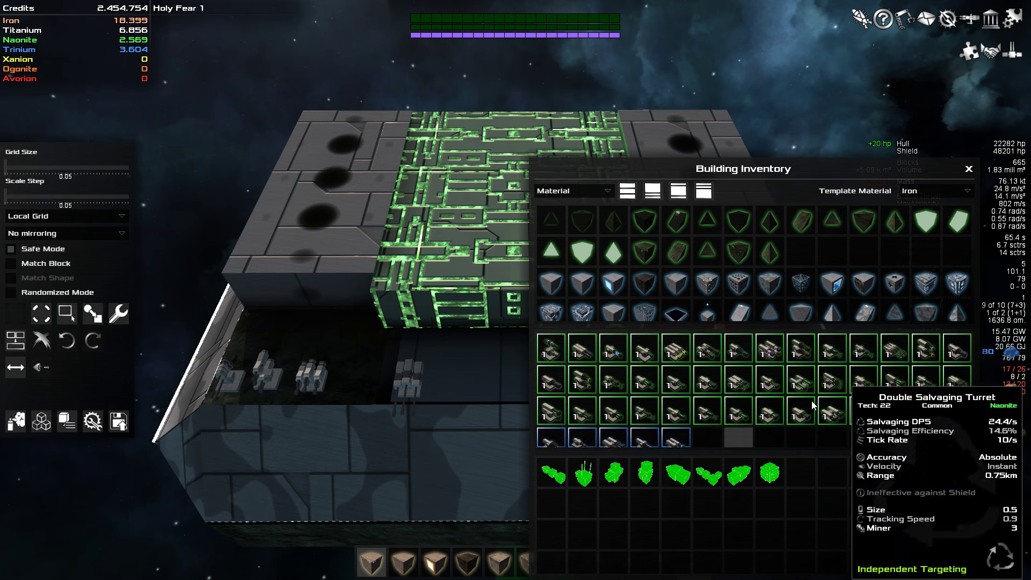
scroll(859, 401, "down", 1)
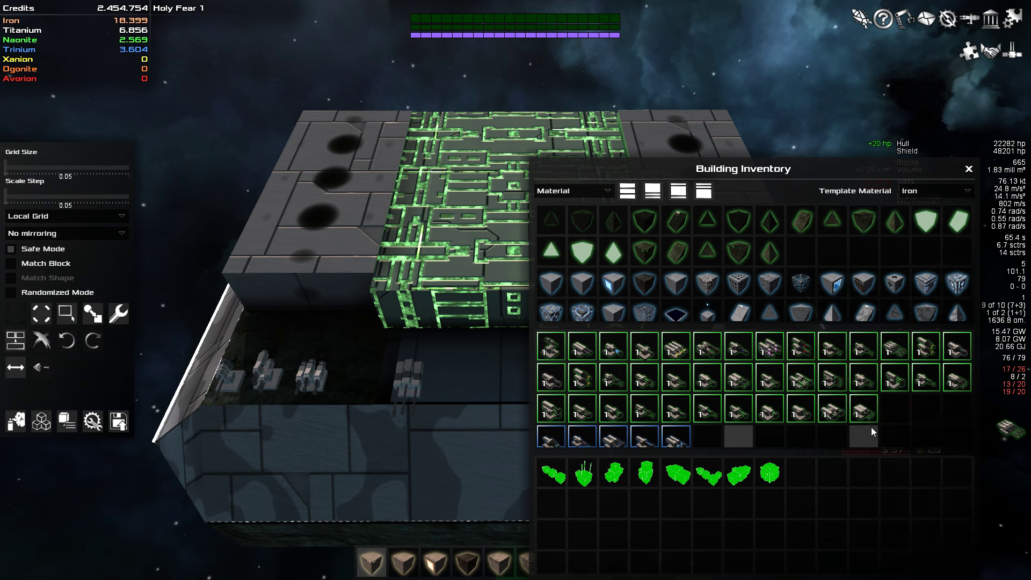
scroll(871, 427, "up", 1)
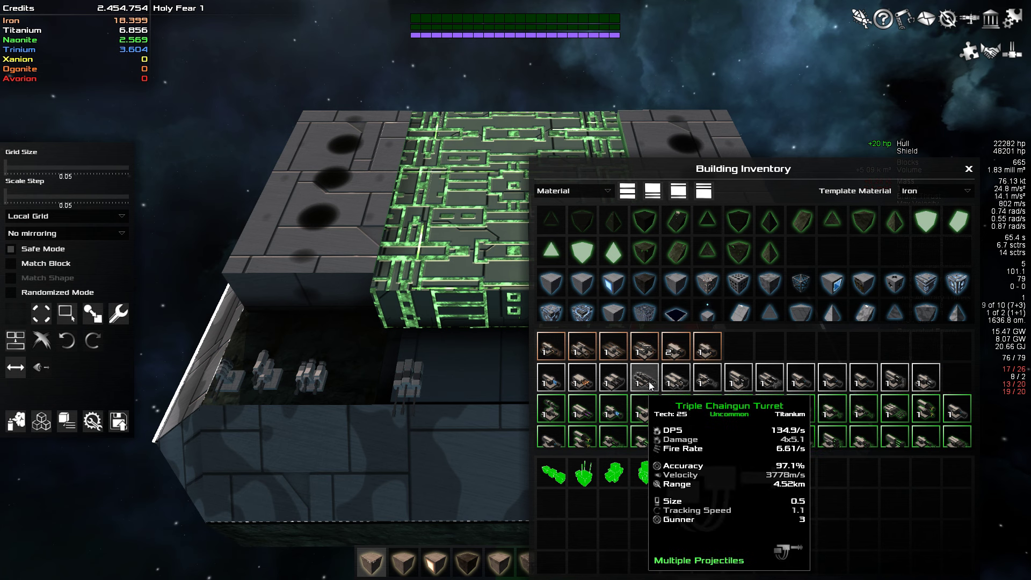
Step: Place a new turret on the ship's deck and pick another from inventory
left_click(346, 385)
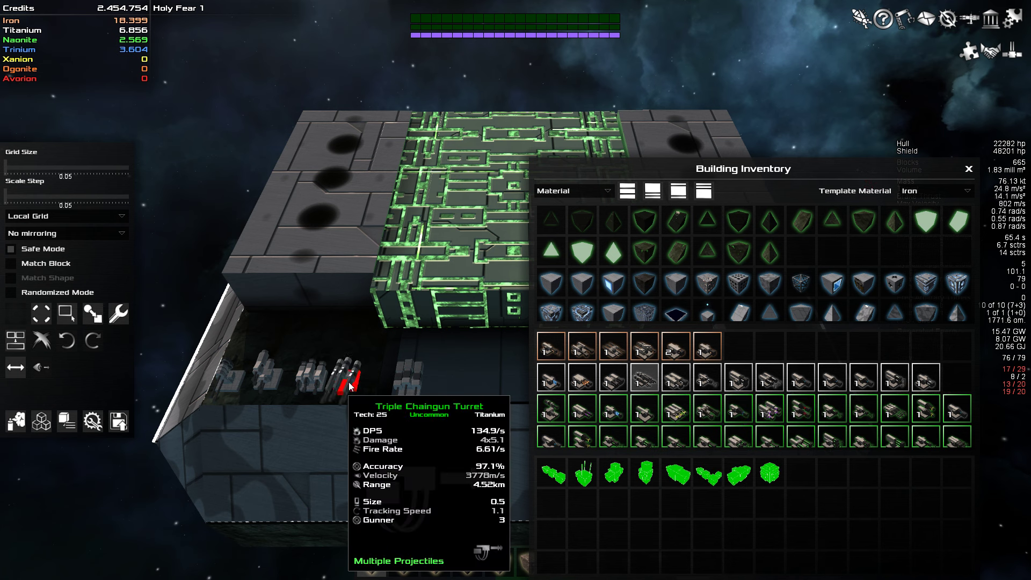
left_click(619, 351)
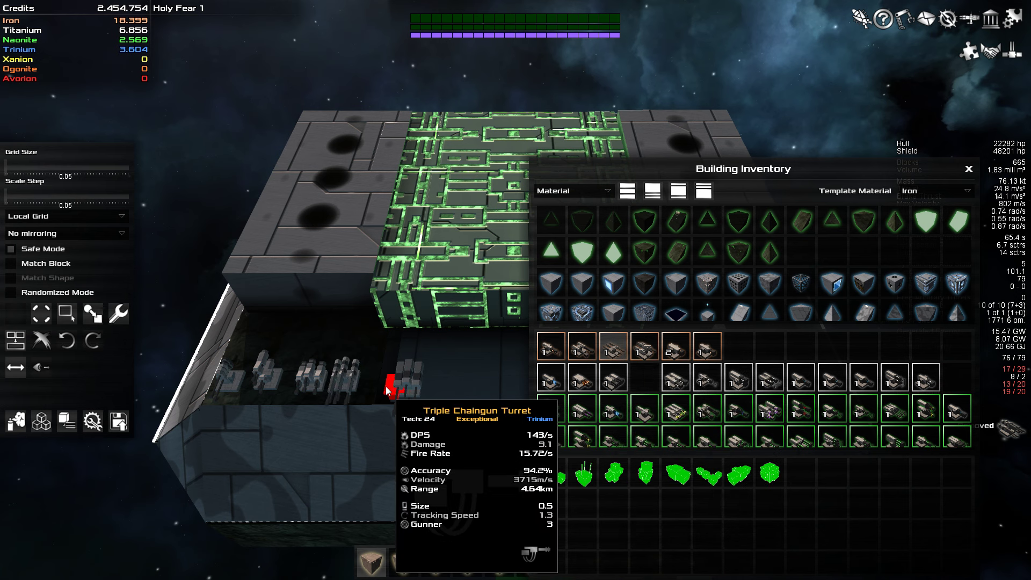
Step: Install the M-TCS-5 turret control upgrade over the green upgrade, raising armed slots to 13
left_click(991, 19)
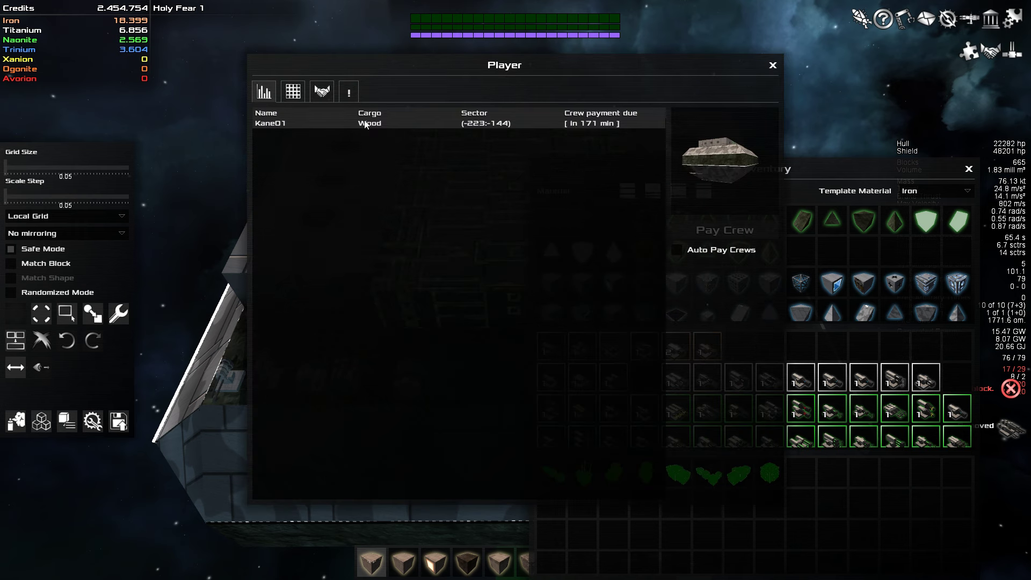
left_click(773, 65)
left_click(927, 19)
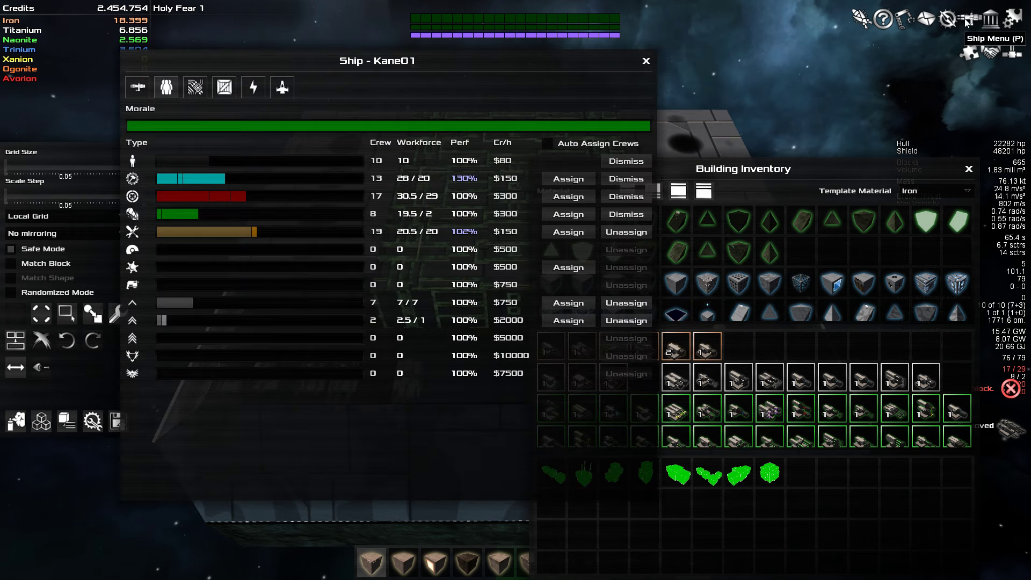
left_click(196, 87)
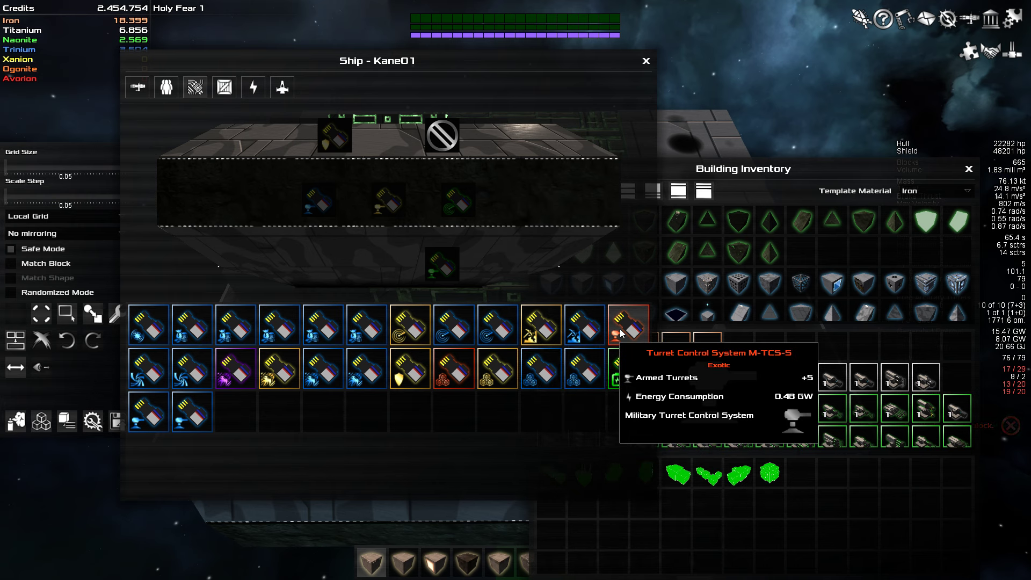
left_click_drag(620, 330, 442, 264)
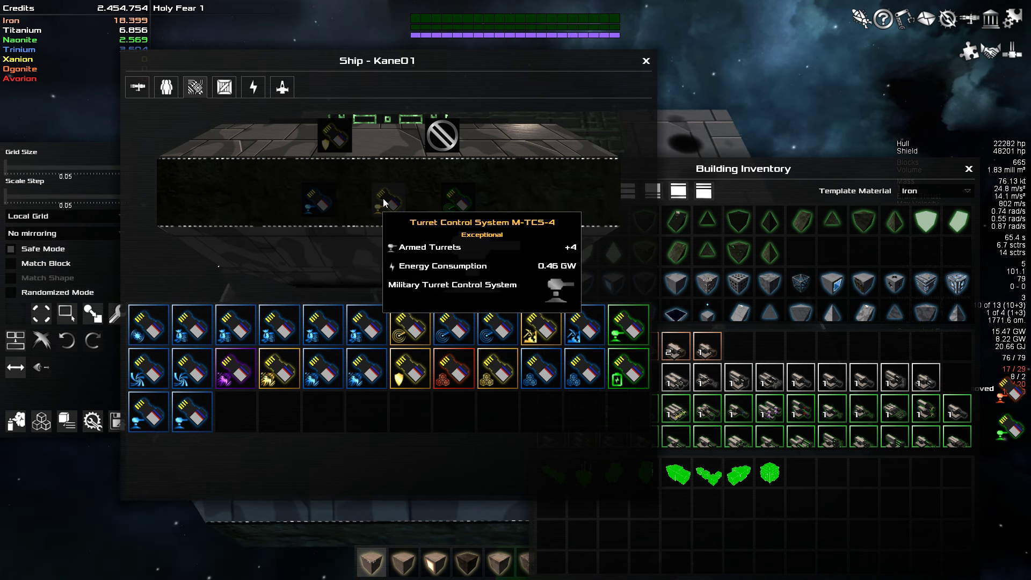
Step: Mount two more turrets along the ship's lower ledge beside the existing ones
left_click(647, 62)
mouse_move(816, 171)
left_mouse_down()
mouse_move(736, 169)
mouse_move(886, 160)
left_mouse_up()
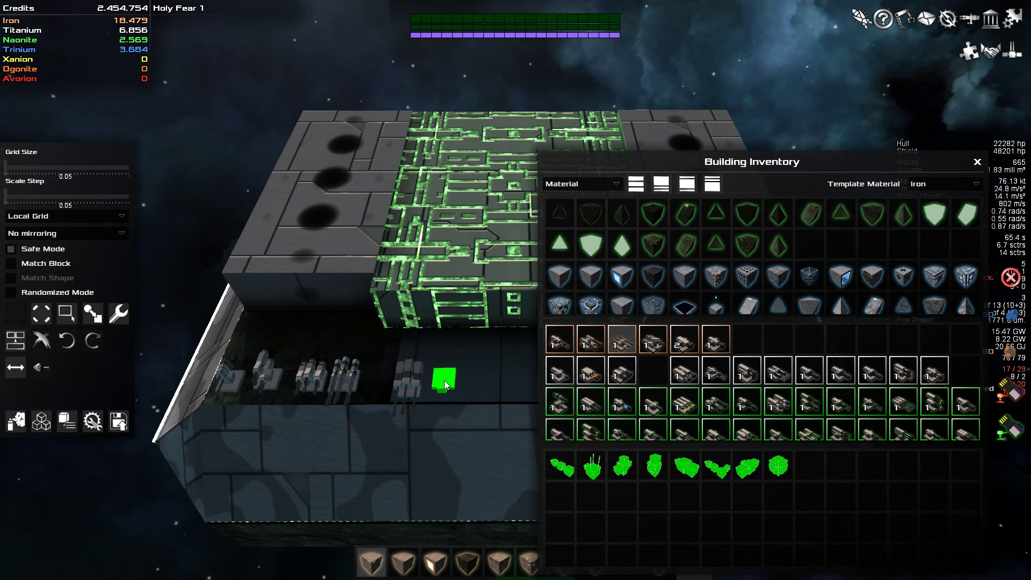
left_click(444, 380)
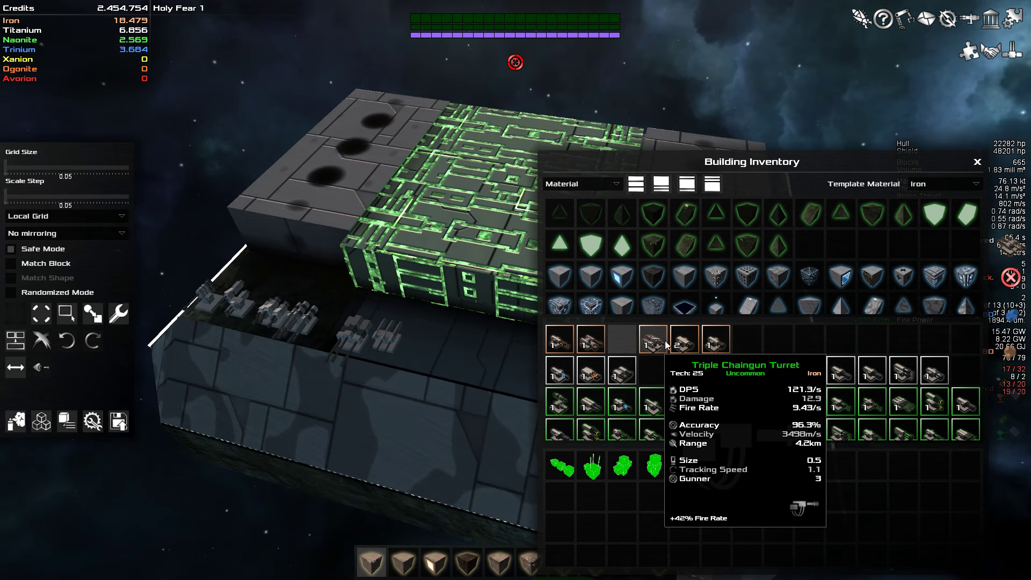
left_click(653, 341)
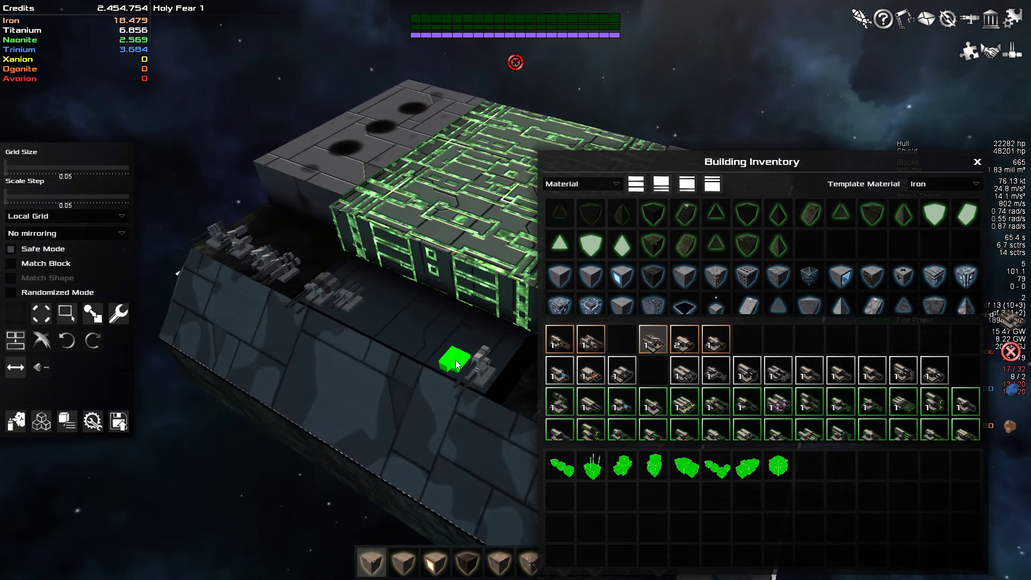
left_click(455, 360)
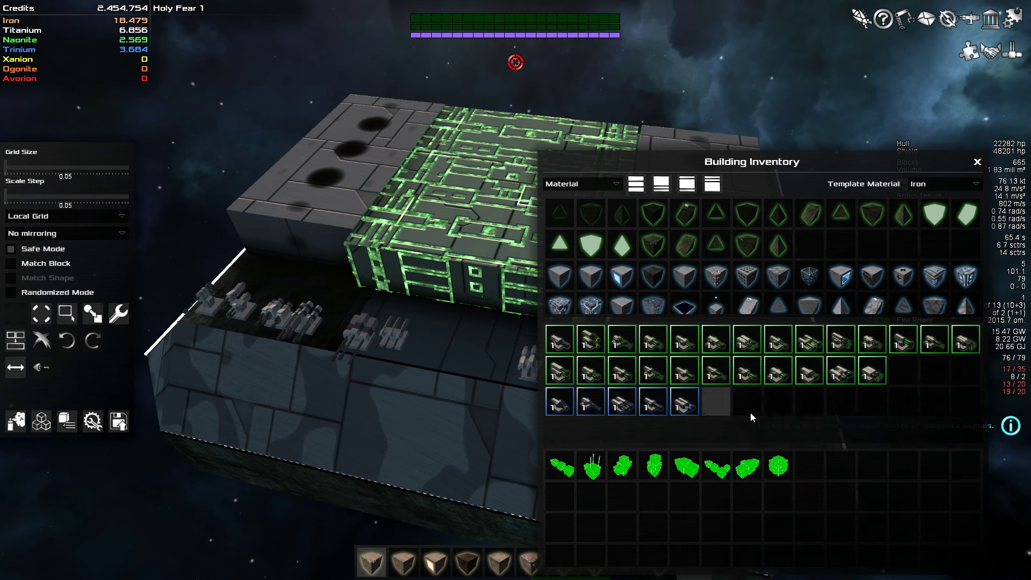
scroll(786, 412, "up", 1)
scroll(818, 410, "up", 1)
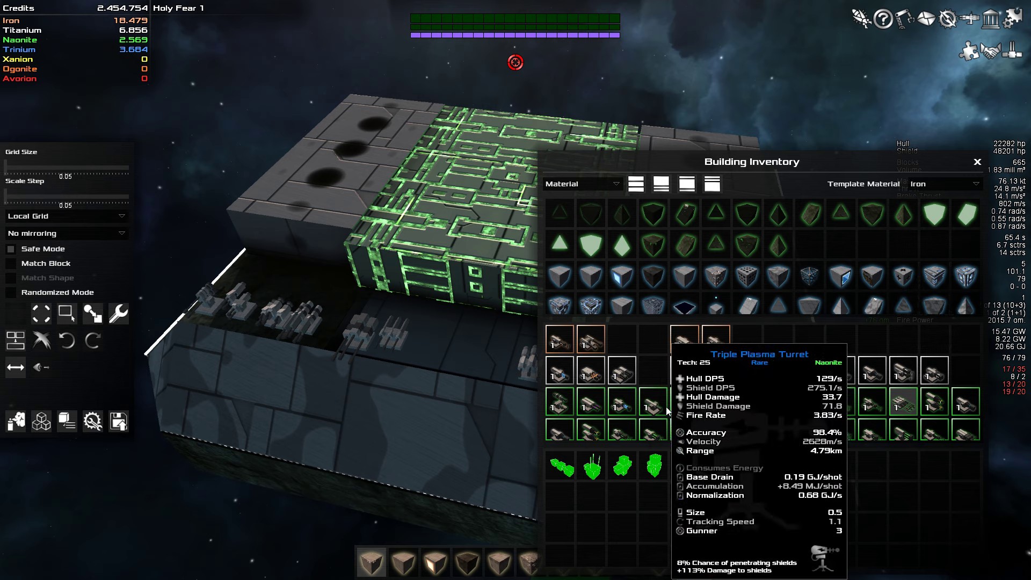
mouse_move(559, 401)
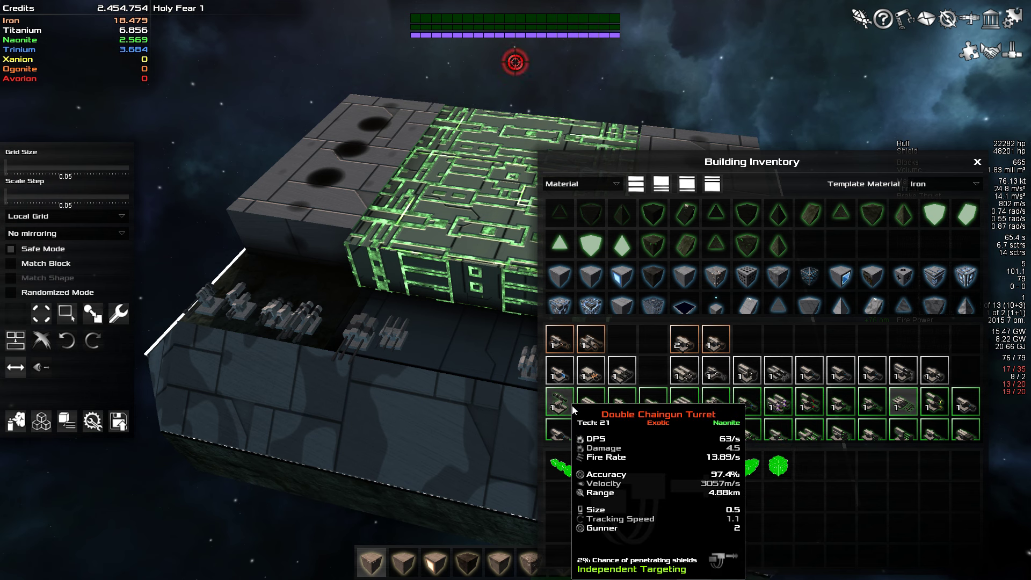
Step: Review the player's item inventory and its sort order, then close it
left_click(1001, 28)
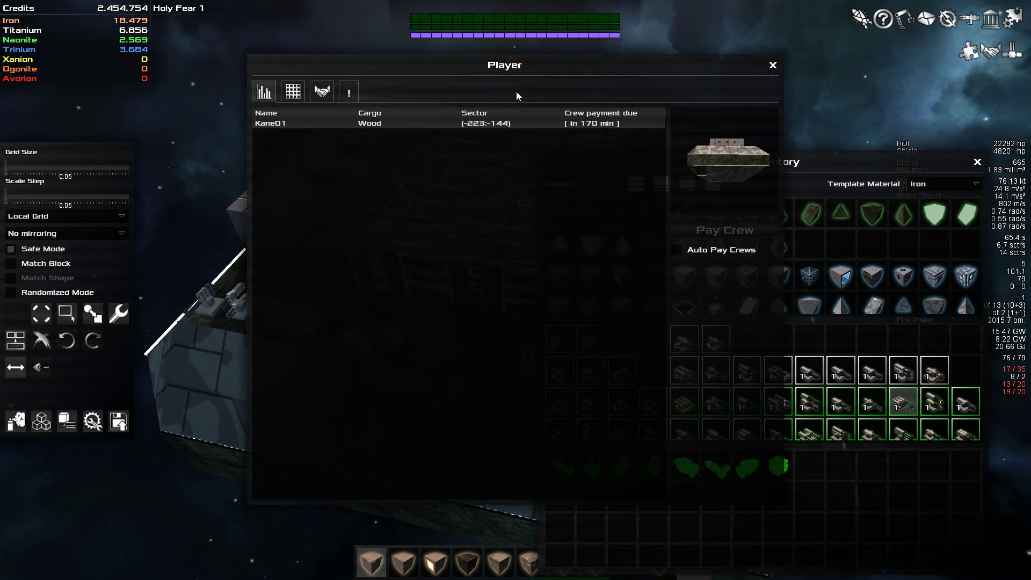
left_click(293, 91)
left_click(303, 113)
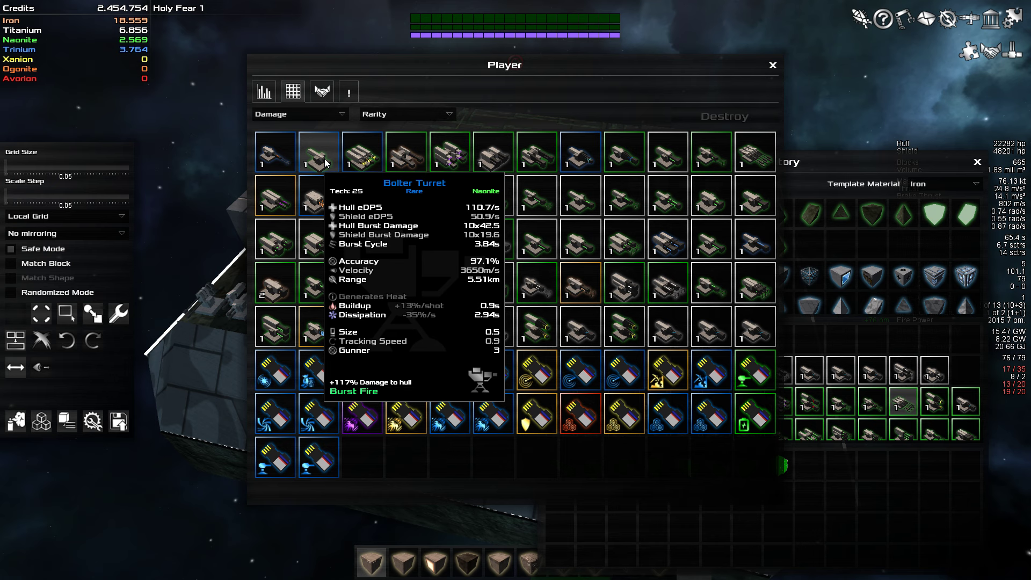
key("i")
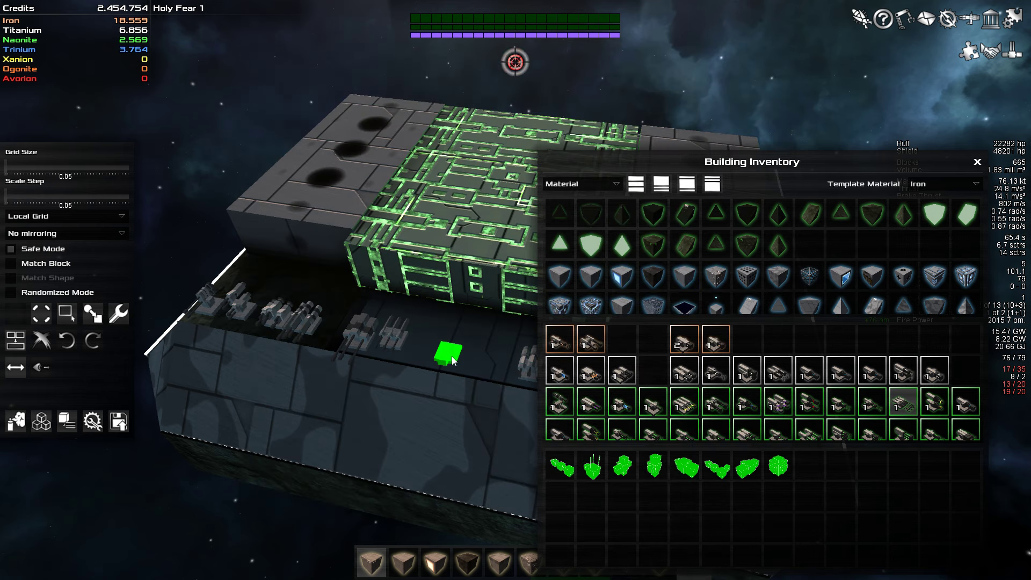
Step: Place the final turret on the deck, filling 13 of 13 armed slots, and leave build mode
left_click(451, 356)
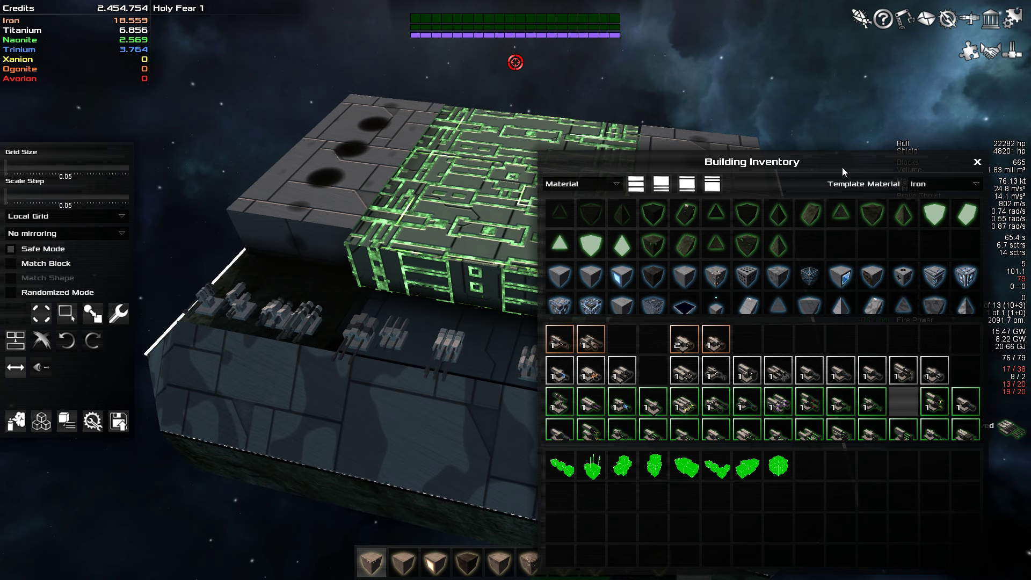
left_click_drag(837, 154, 660, 126)
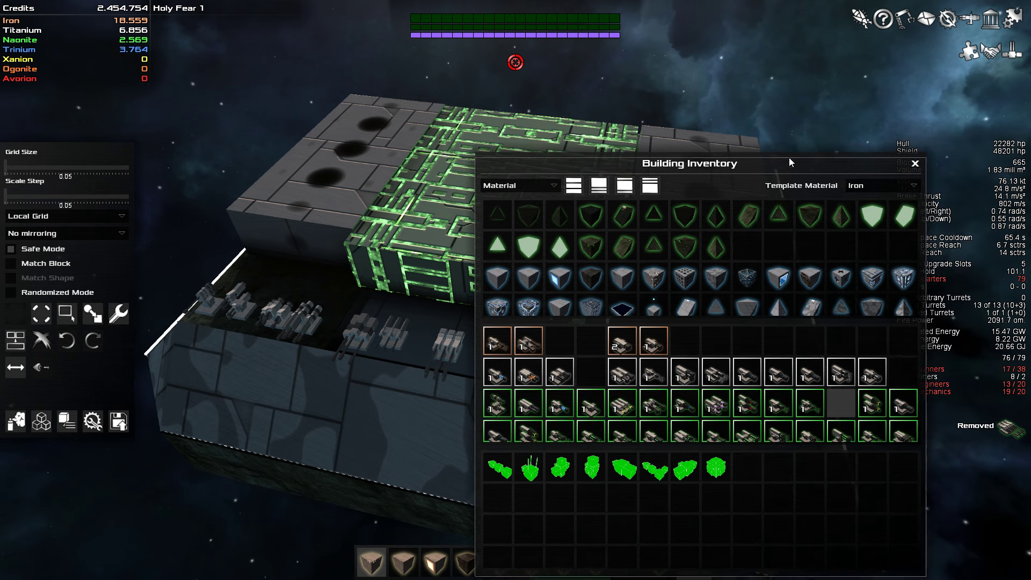
key("b")
left_click_drag(493, 173, 516, 290)
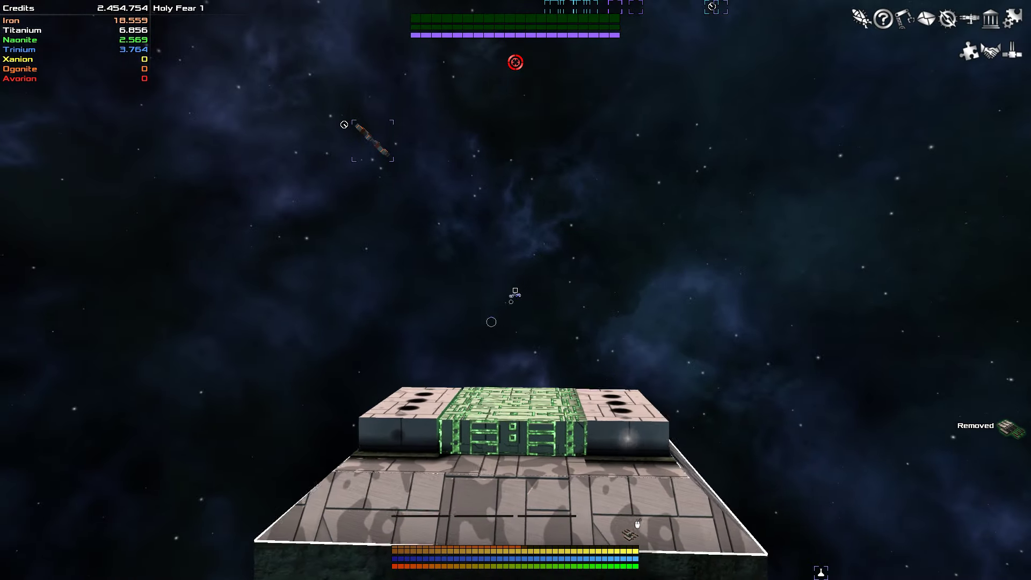
Step: Test-fire the newly mounted turrets while viewing the ship from several angles
left_click(515, 292)
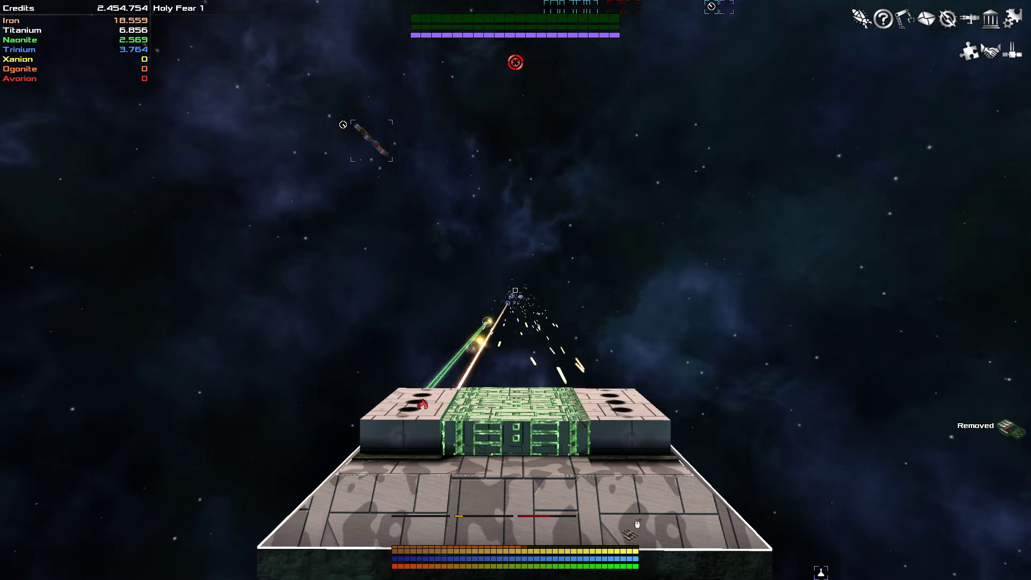
left_click_drag(515, 290, 515, 290)
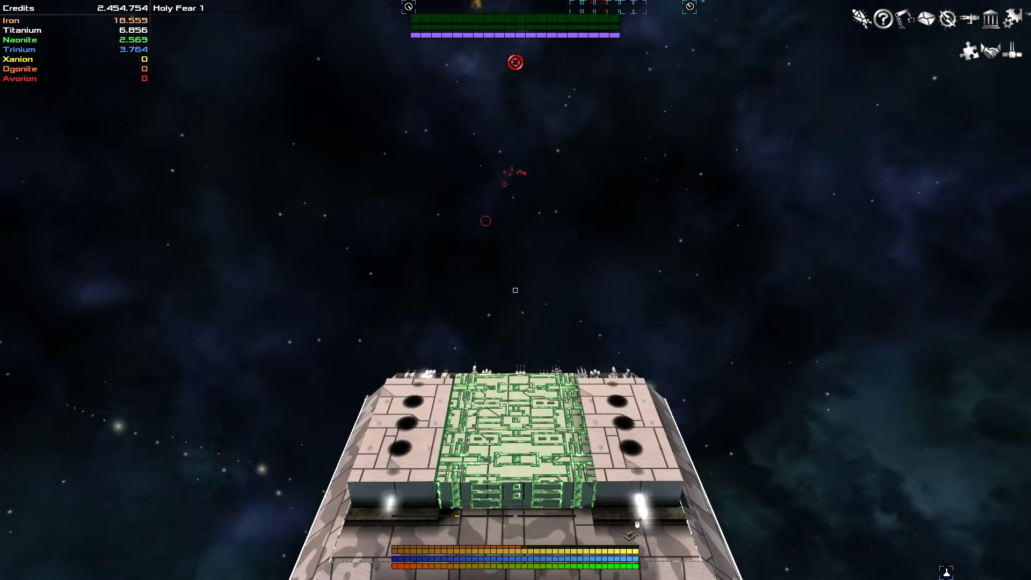
left_click(515, 291)
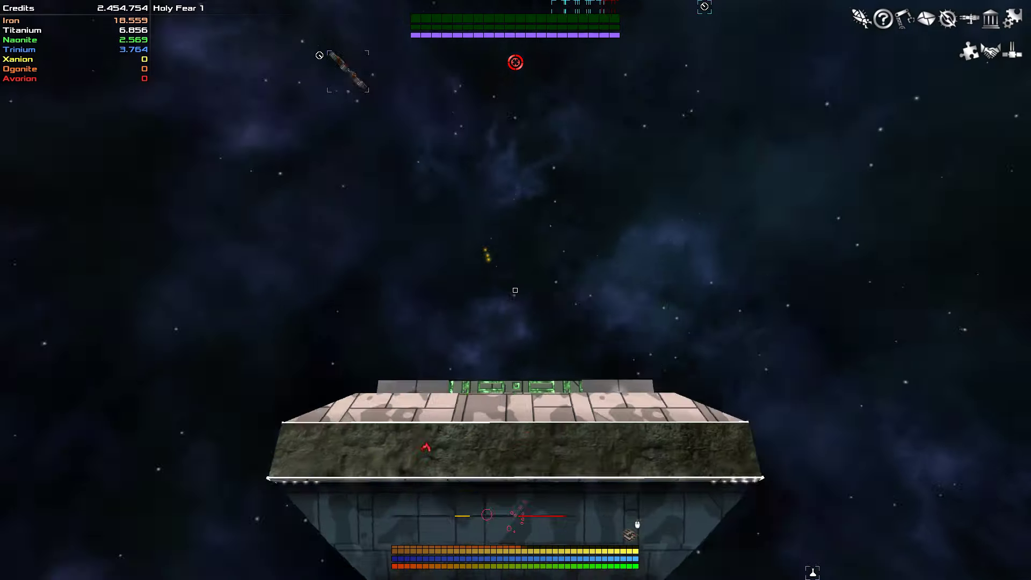
left_click_drag(516, 290, 516, 290)
key("b")
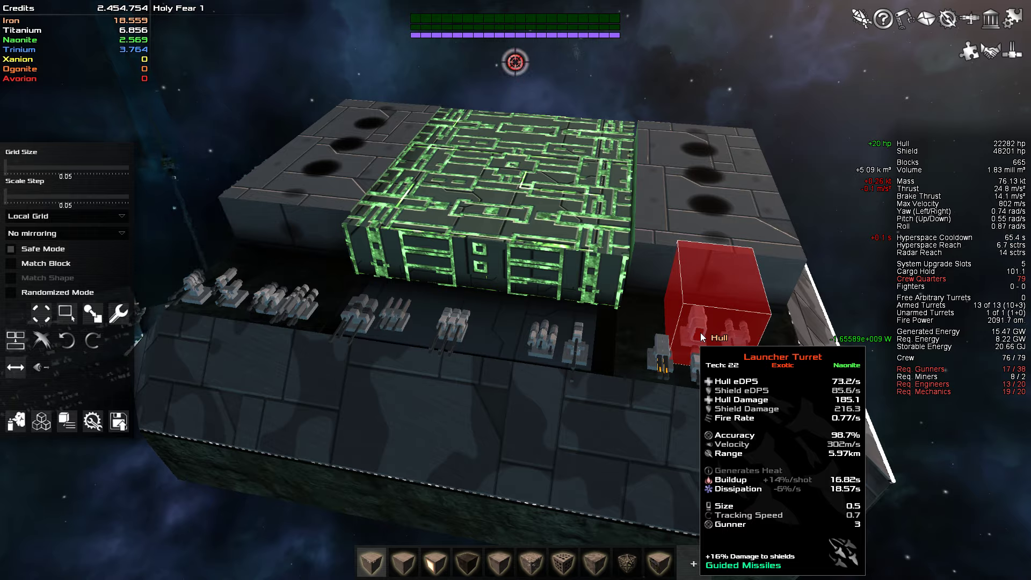
key("b")
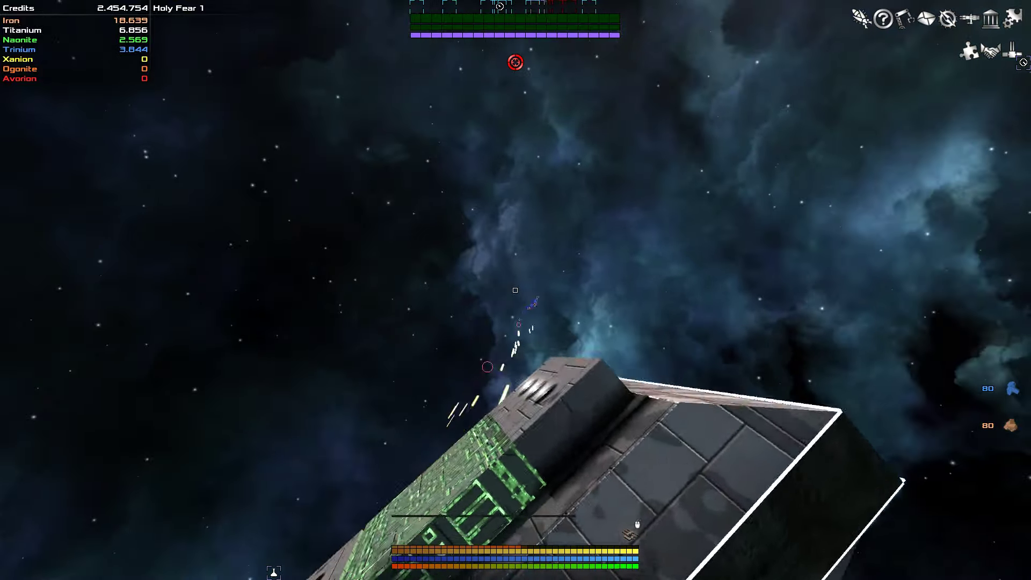
left_click(516, 290)
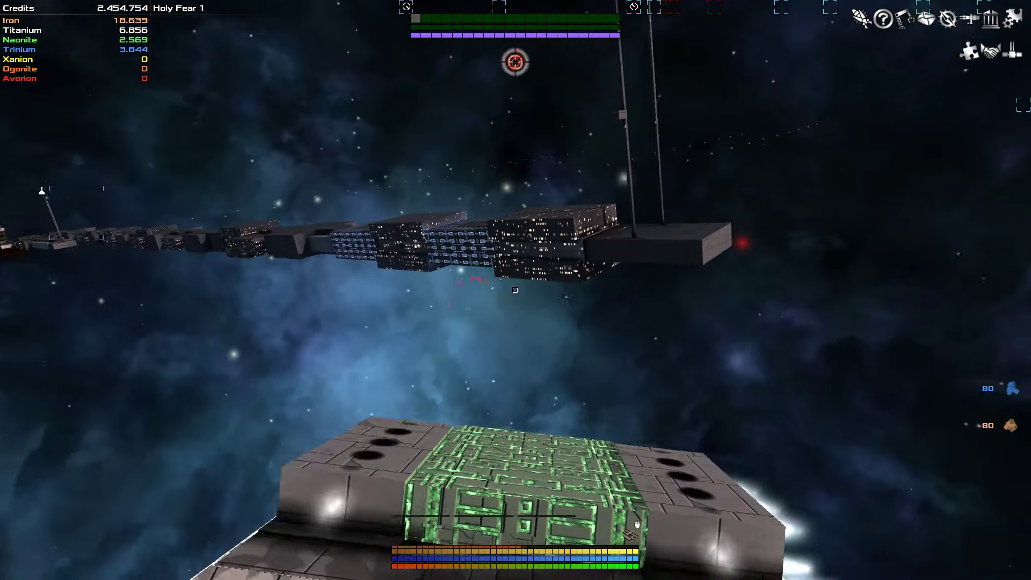
Step: Install the Exceptional Radar Upgrade in the ship's system upgrade slots
key("p")
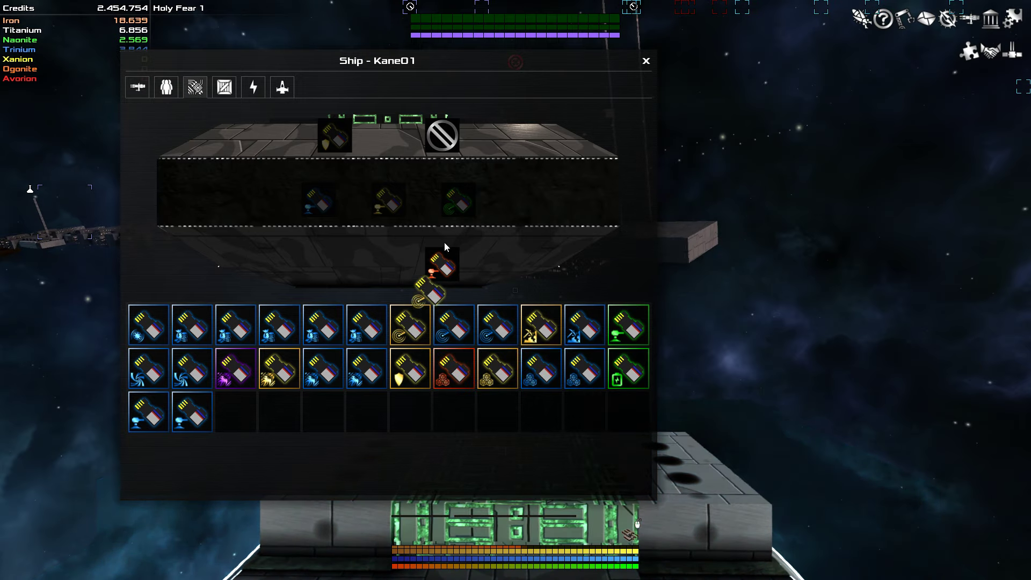
left_click_drag(409, 324, 456, 202)
key("Escape")
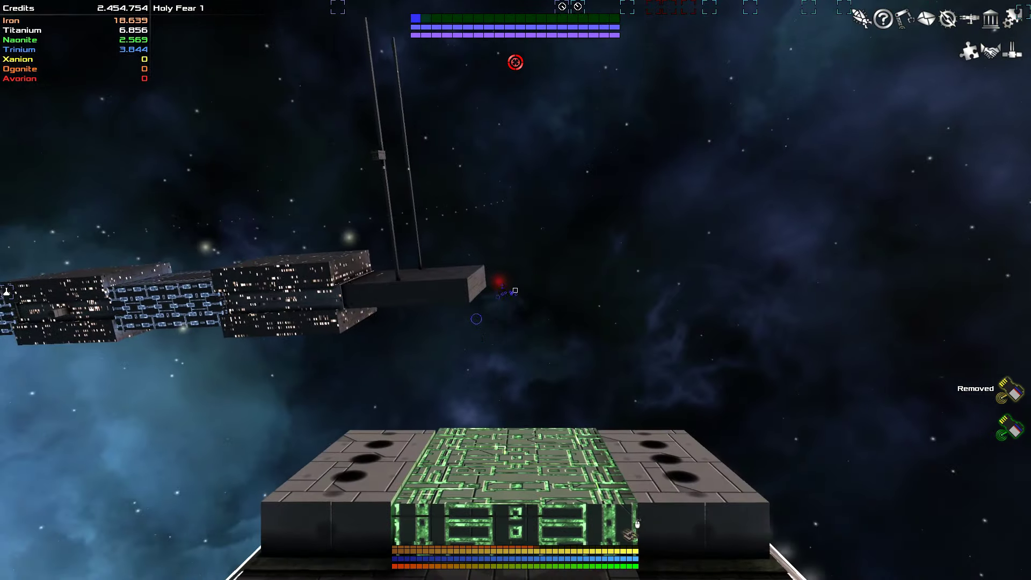
left_click_drag(515, 291, 242, 291)
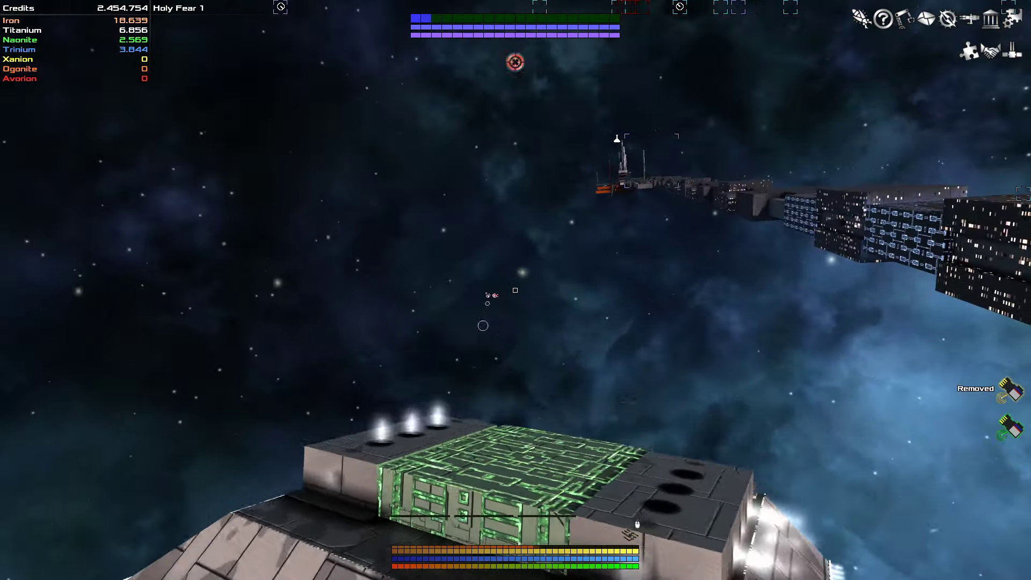
left_click_drag(515, 291, 402, 241)
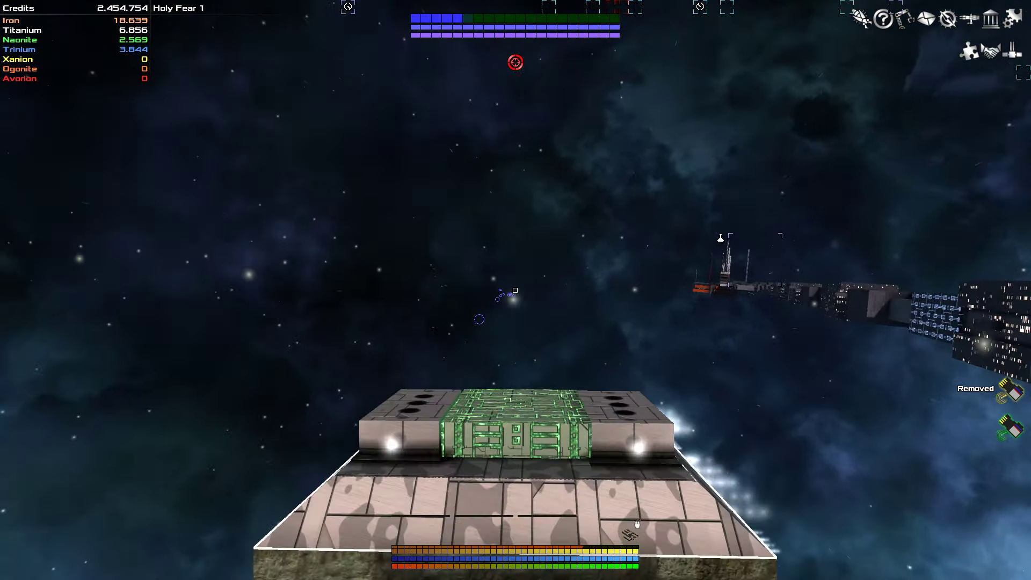
left_click_drag(516, 290, 419, 266)
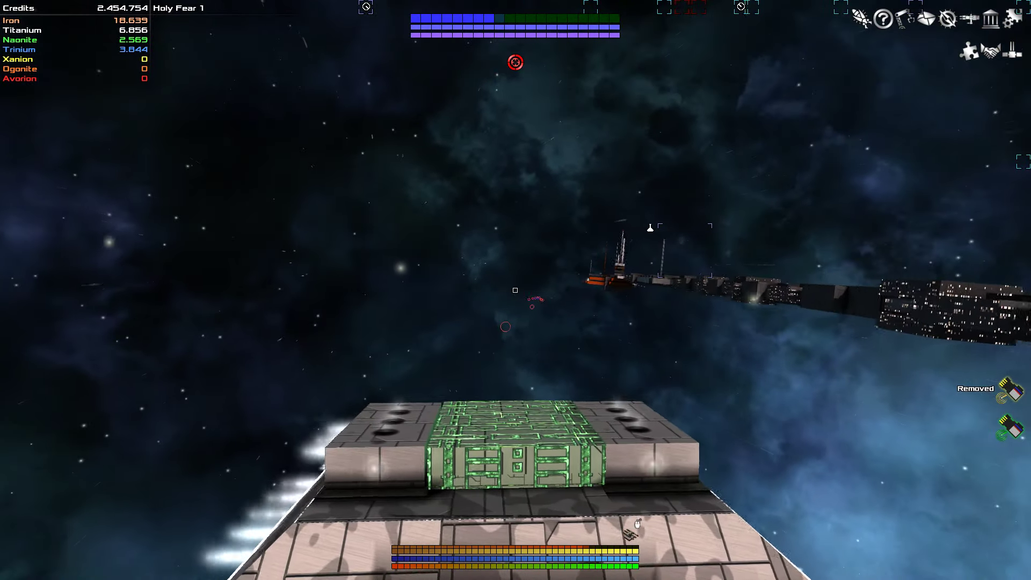
left_click_drag(516, 290, 322, 290)
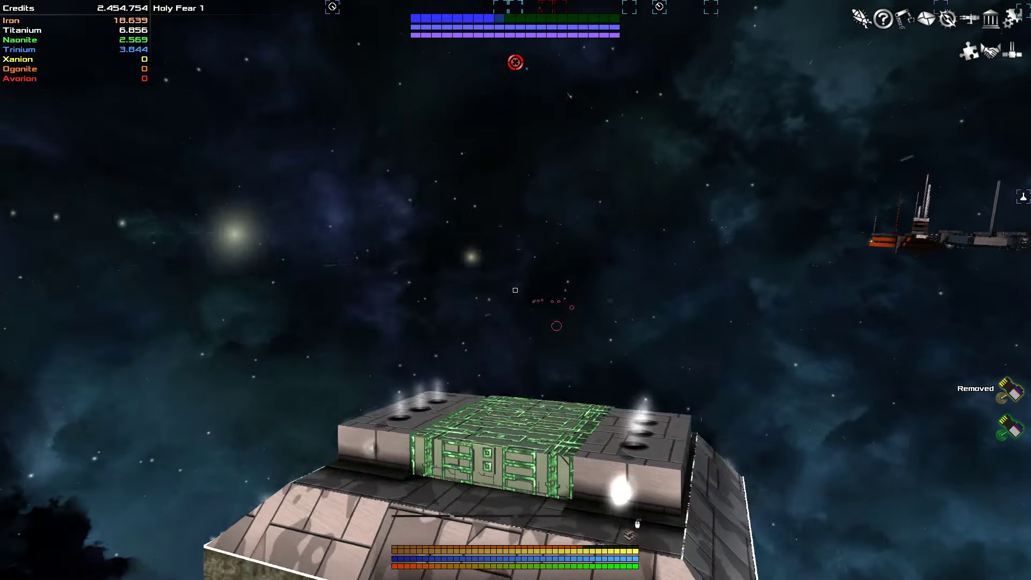